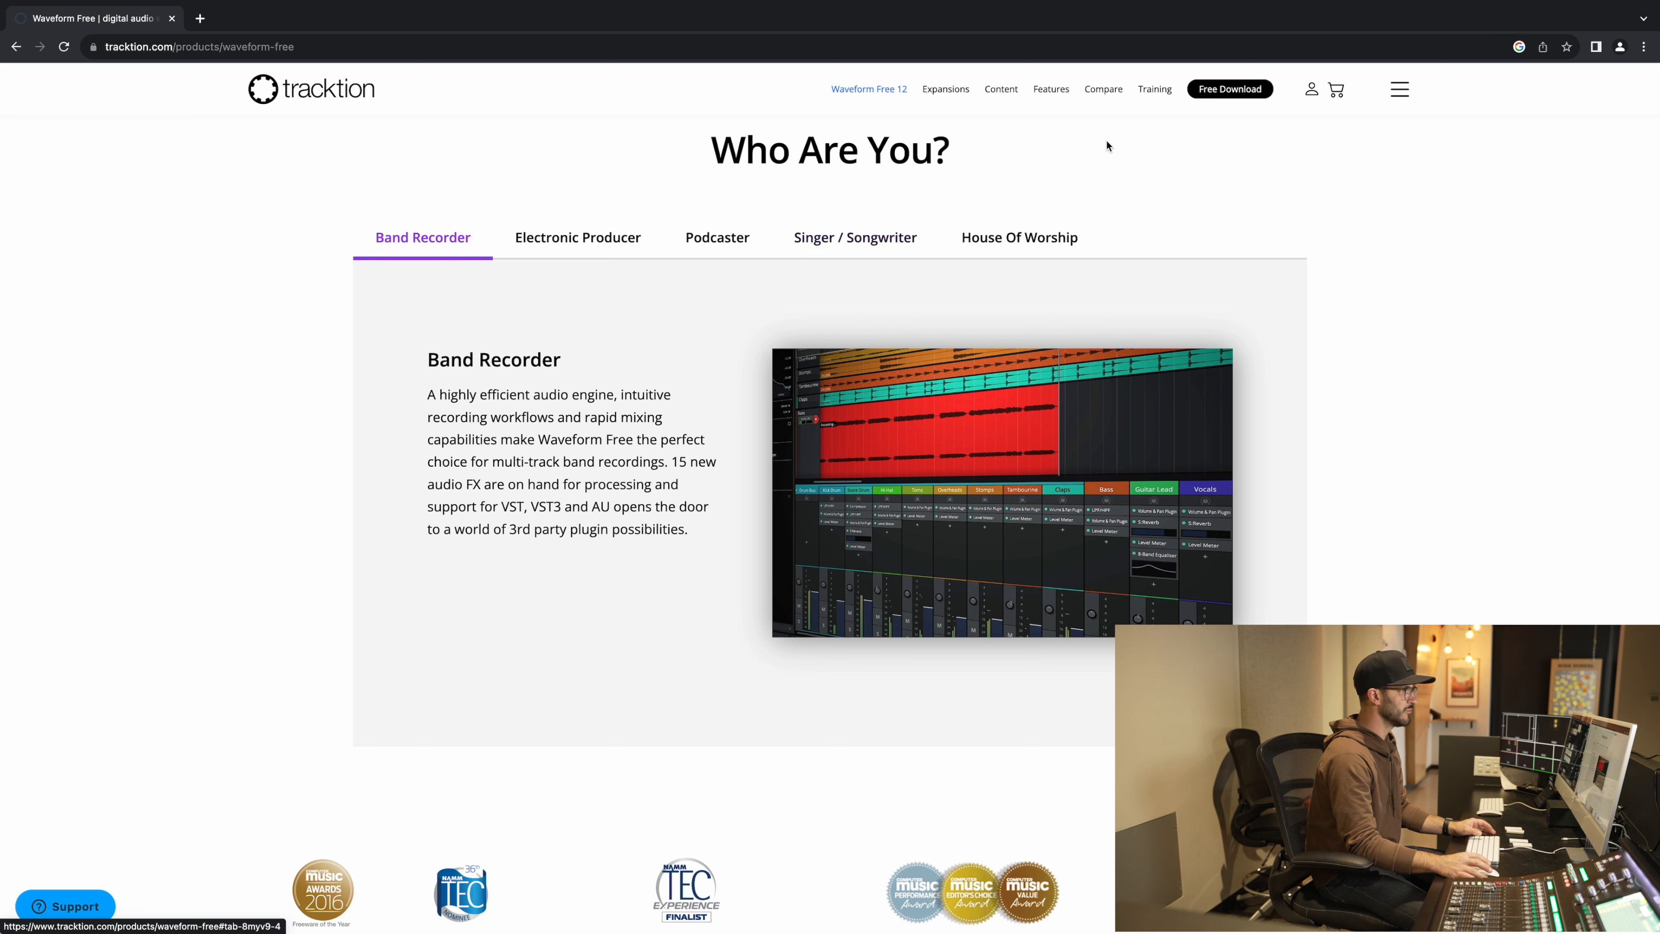
Step: Sign in to the Tracktion account for the Waveform Free download, declining to save the password
{"action": "left_click", "coordinate": [1249, 90]}
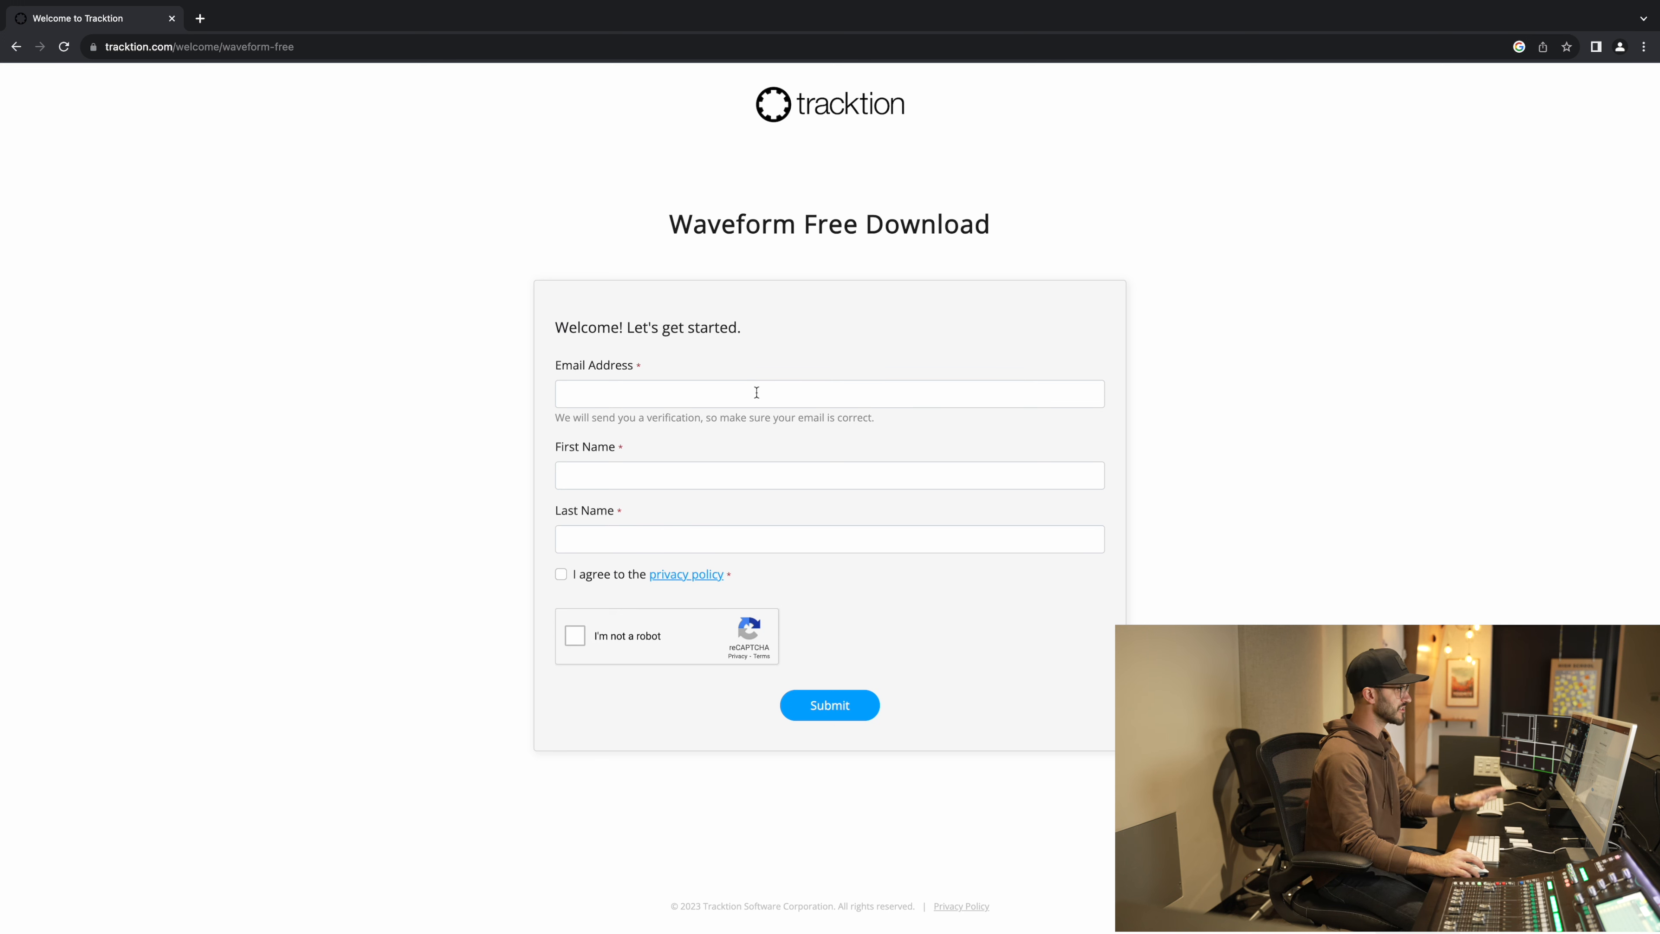
{"action": "left_click", "coordinate": [744, 394]}
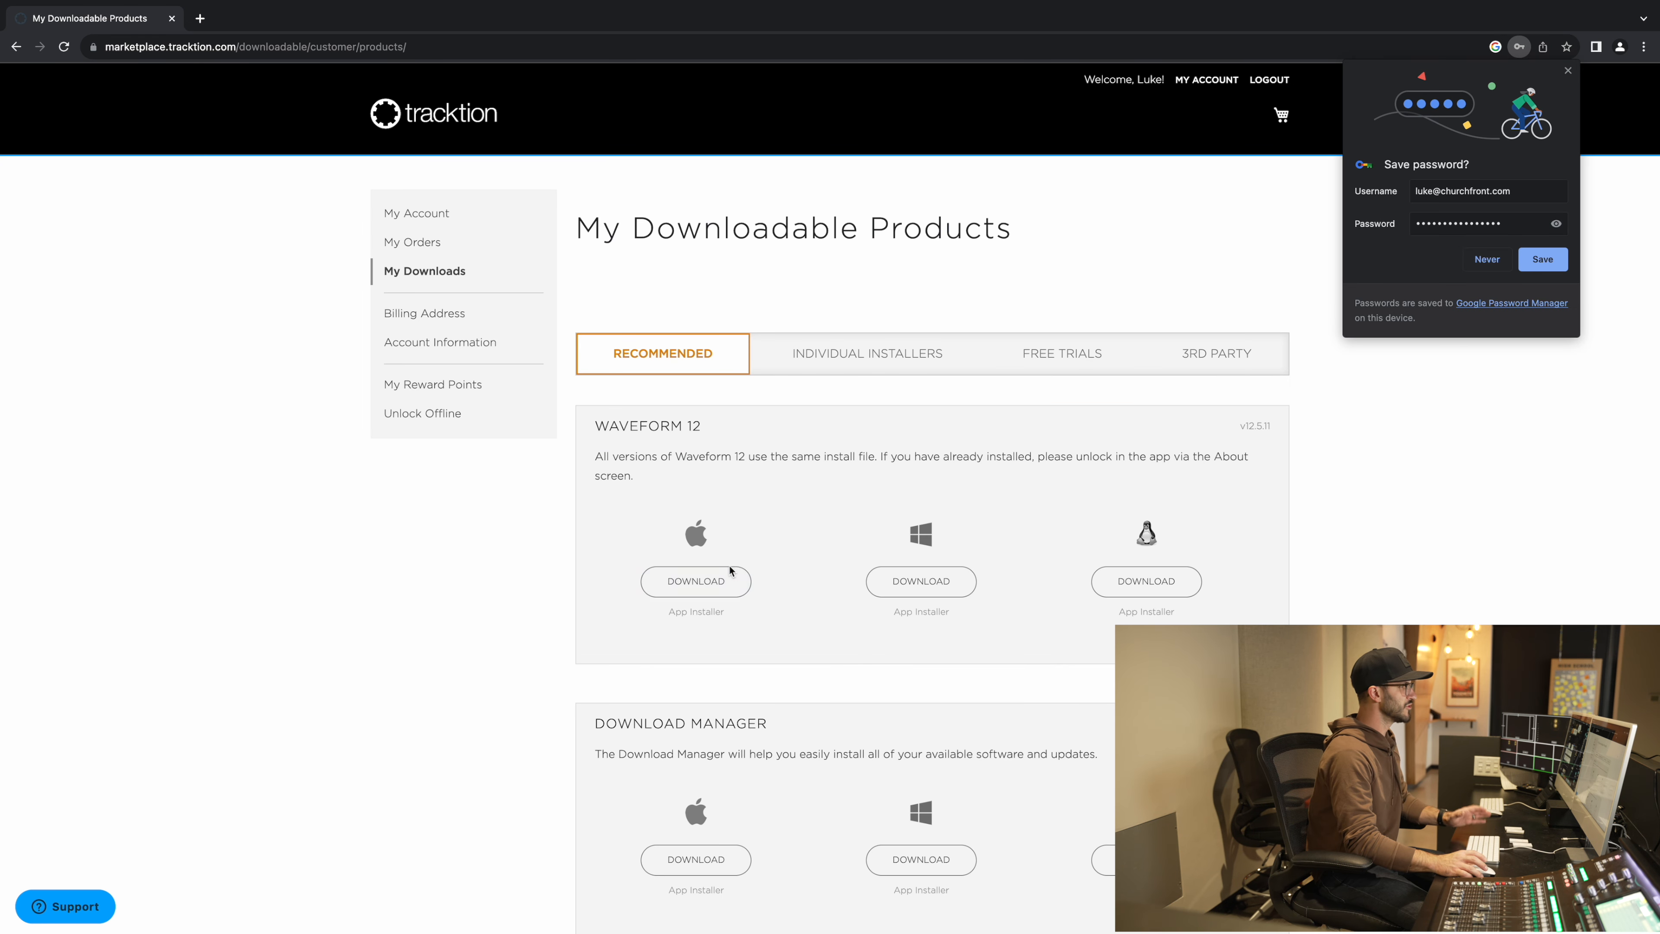
{"action": "left_click", "coordinate": [1484, 260]}
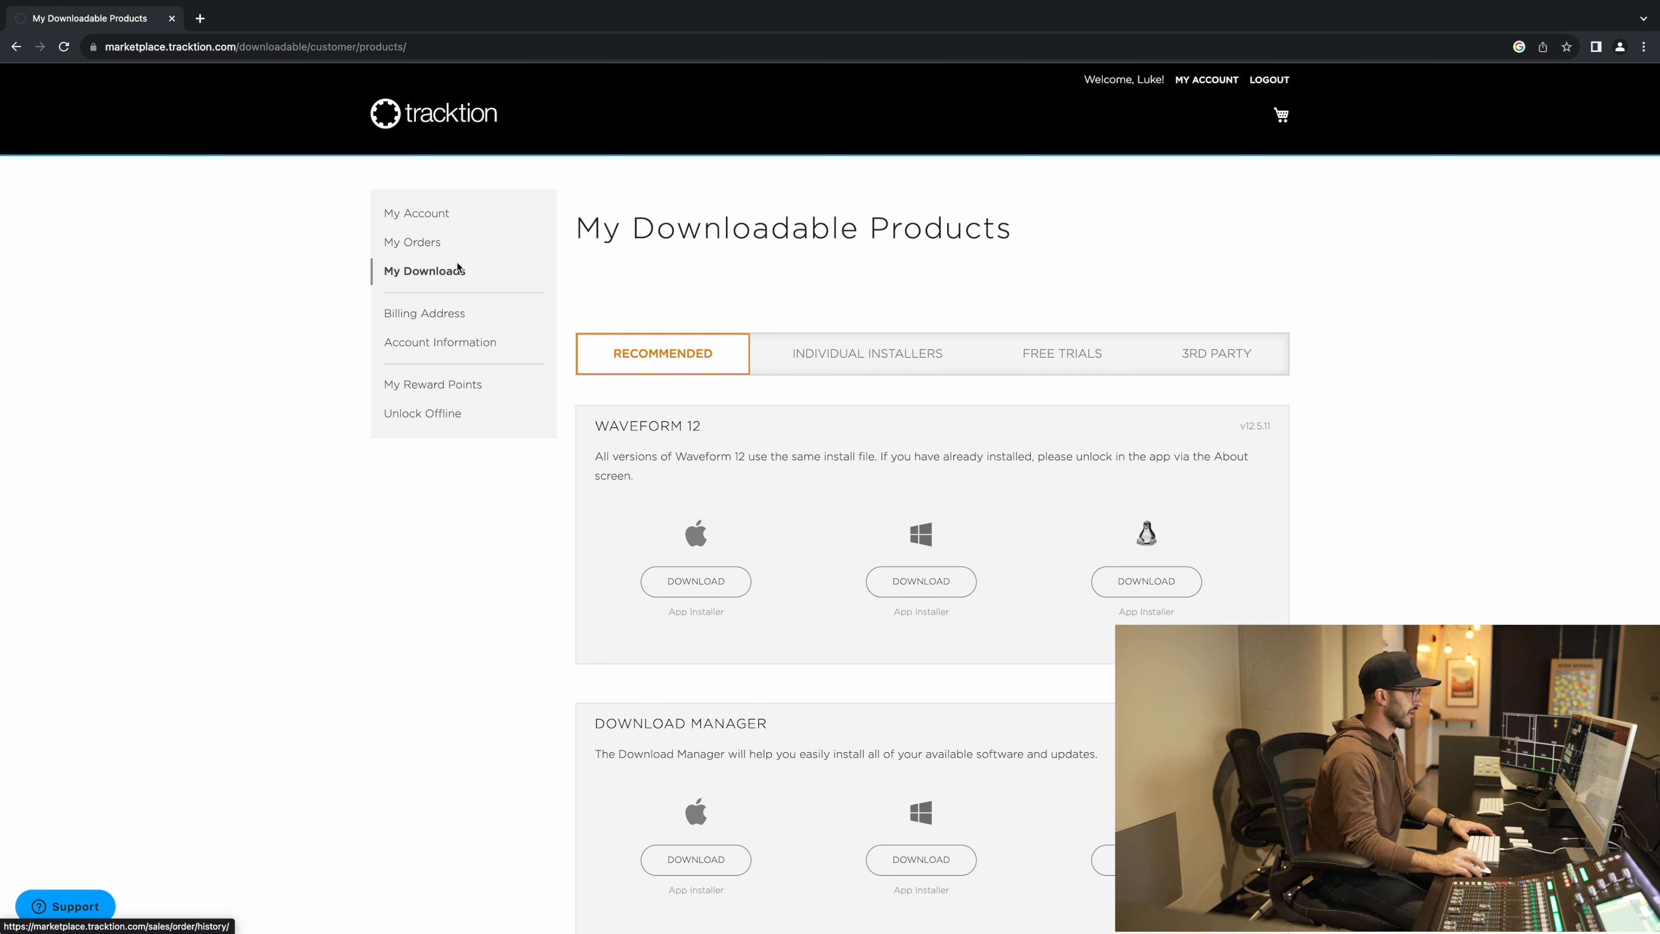
Step: Download the Waveform 12 macOS installer and open the downloaded .pkg
{"action": "scroll", "coordinate": [637, 311], "scroll_direction": "down", "scroll_amount": 3}
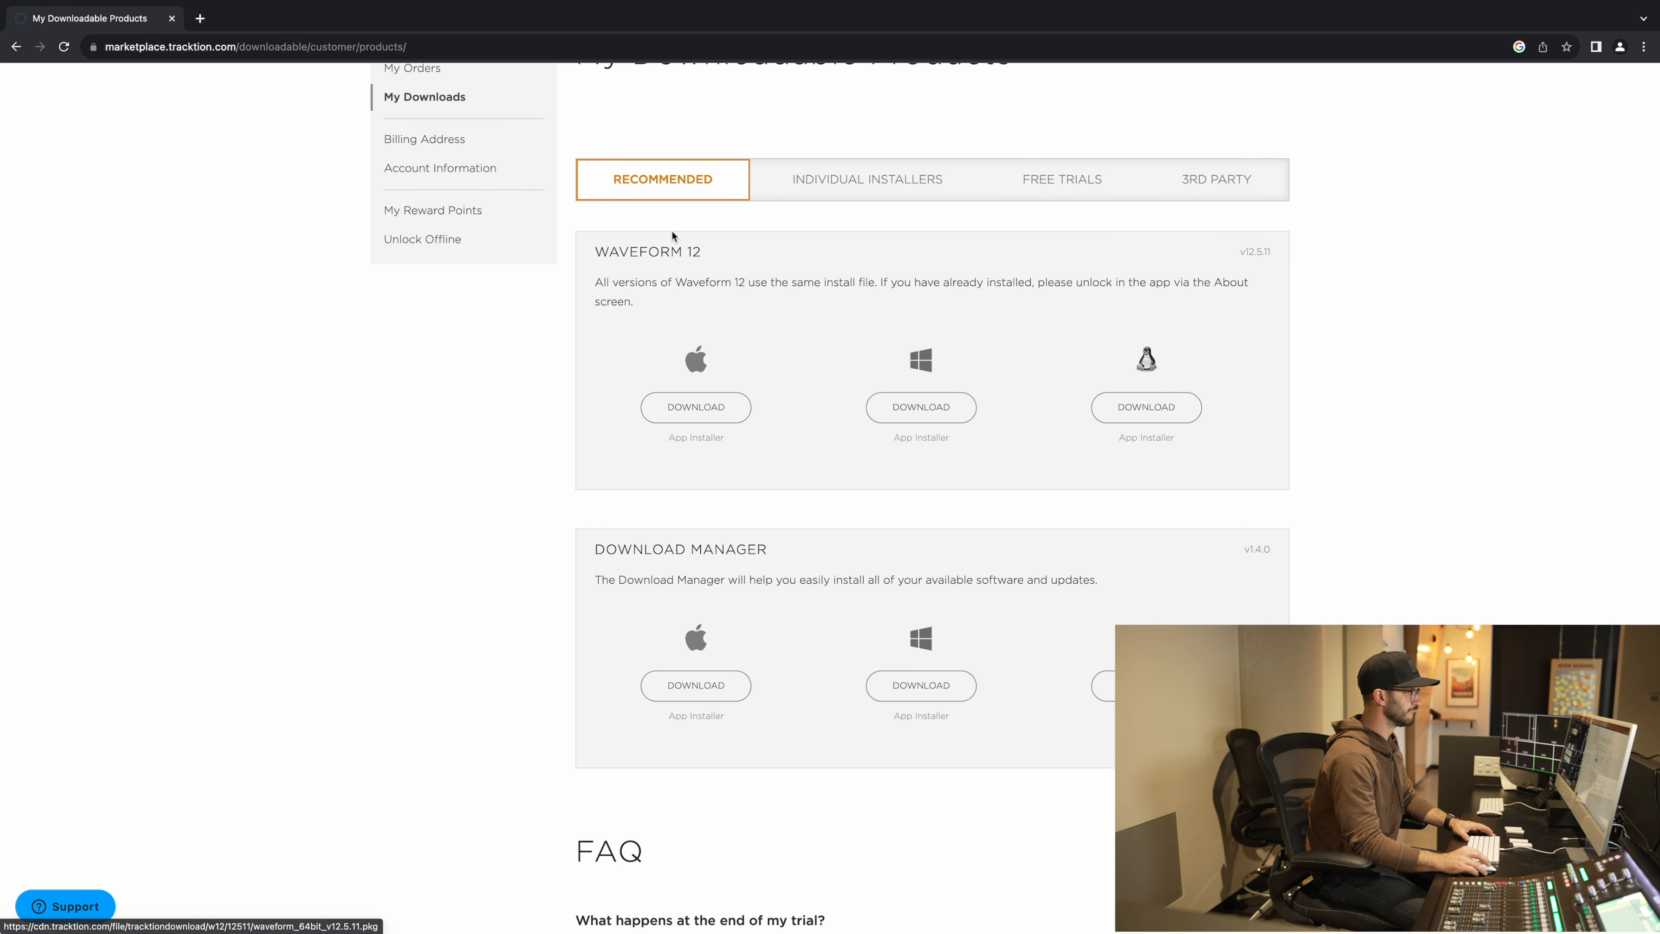
{"action": "left_click", "coordinate": [691, 411]}
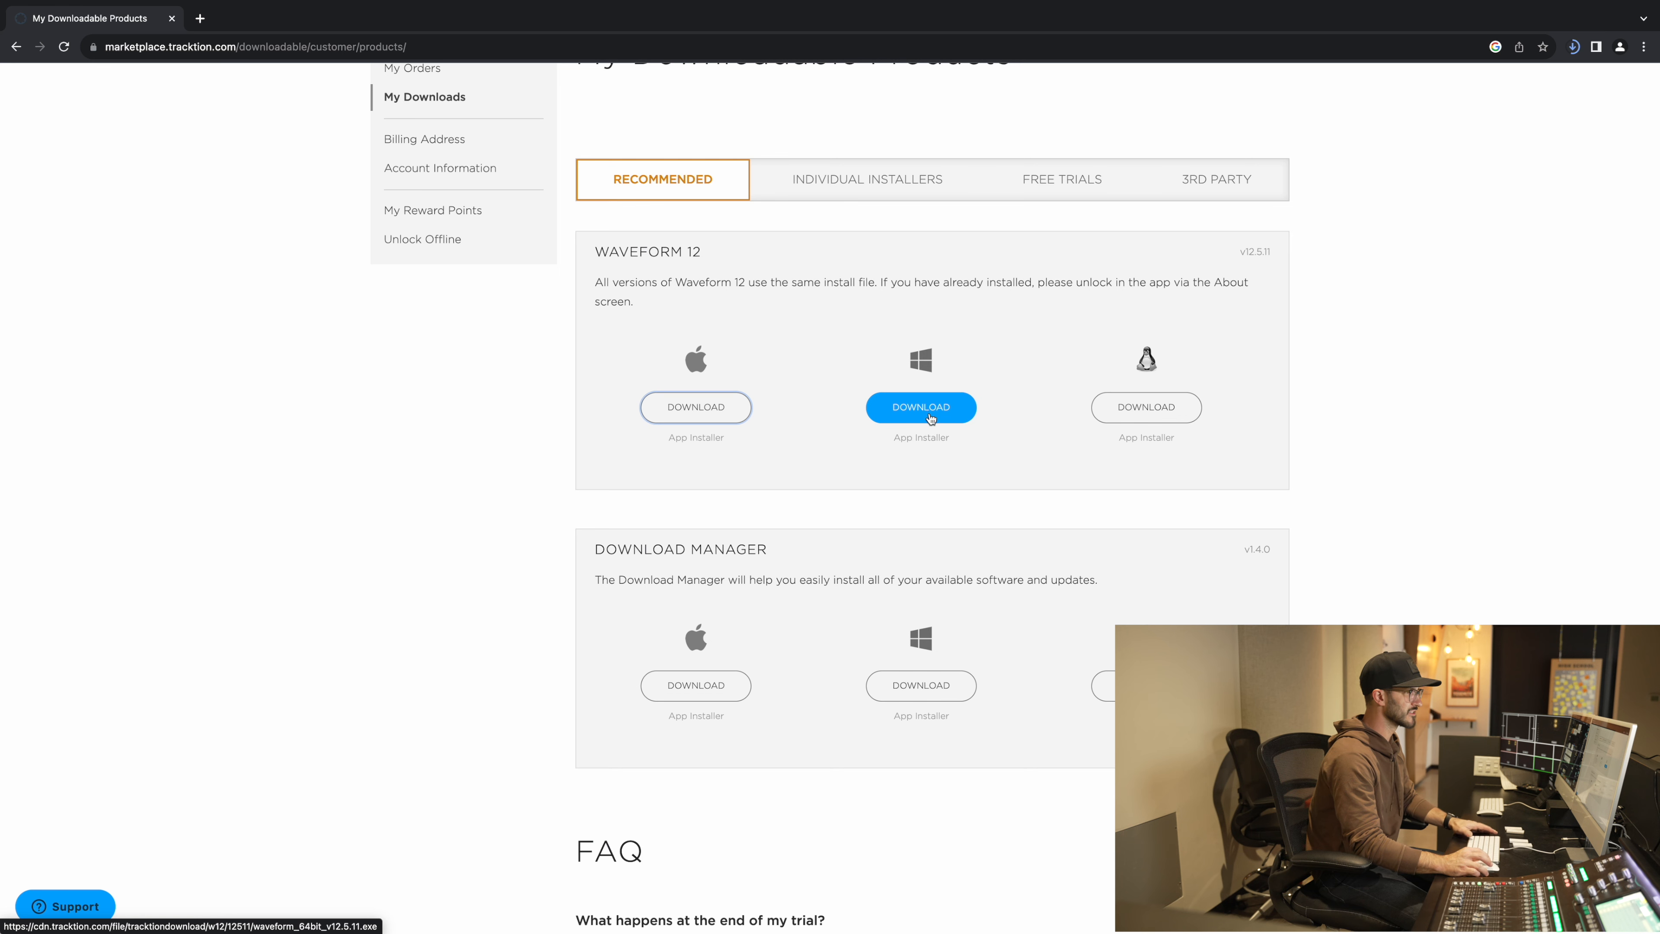
{"action": "left_click", "coordinate": [1451, 111]}
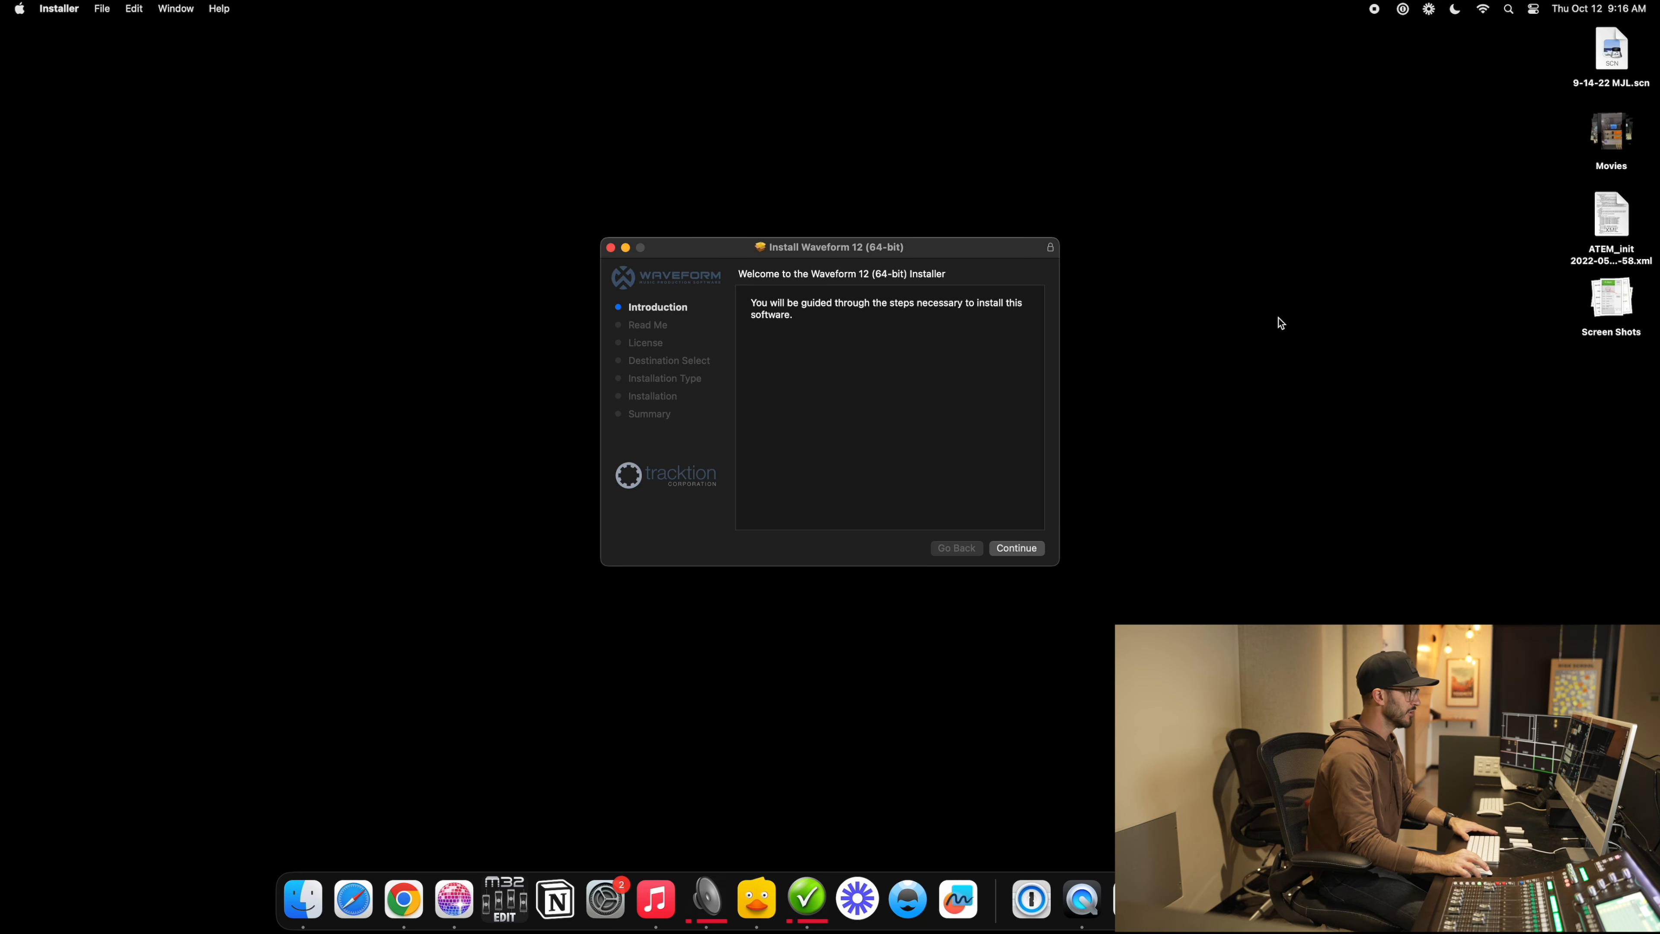
Step: Install Waveform 12 (64-bit), agreeing to the licence, then move the installer to the Trash
{"action": "left_click", "coordinate": [1016, 548]}
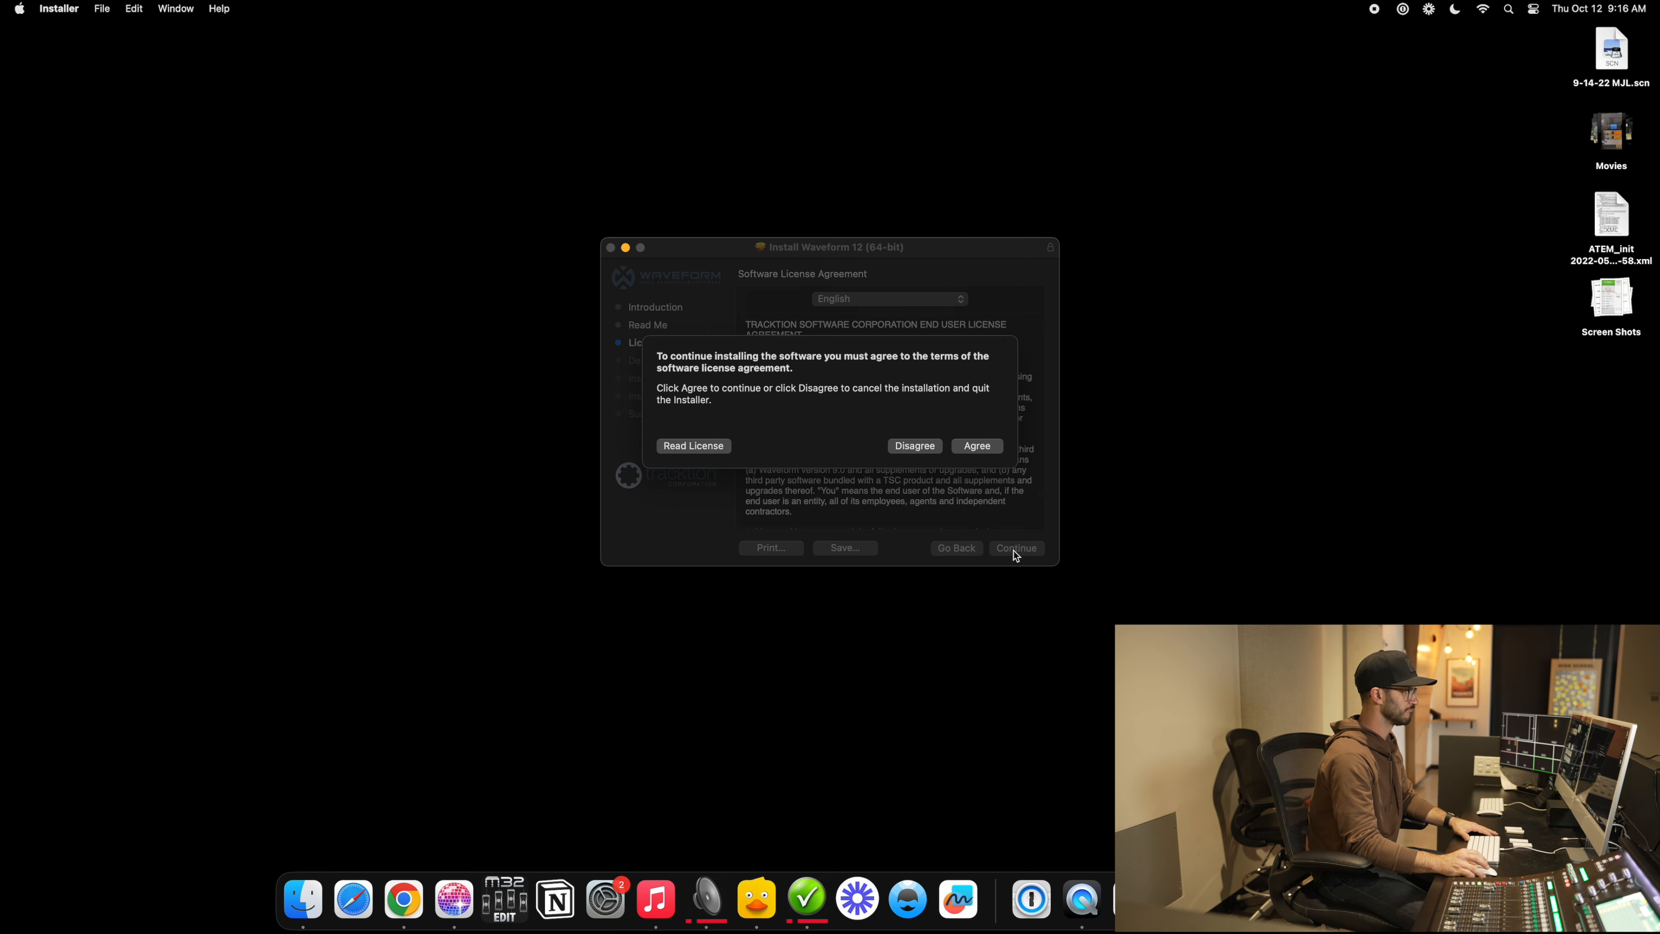
{"action": "left_click", "coordinate": [976, 443]}
{"action": "left_click", "coordinate": [1018, 548]}
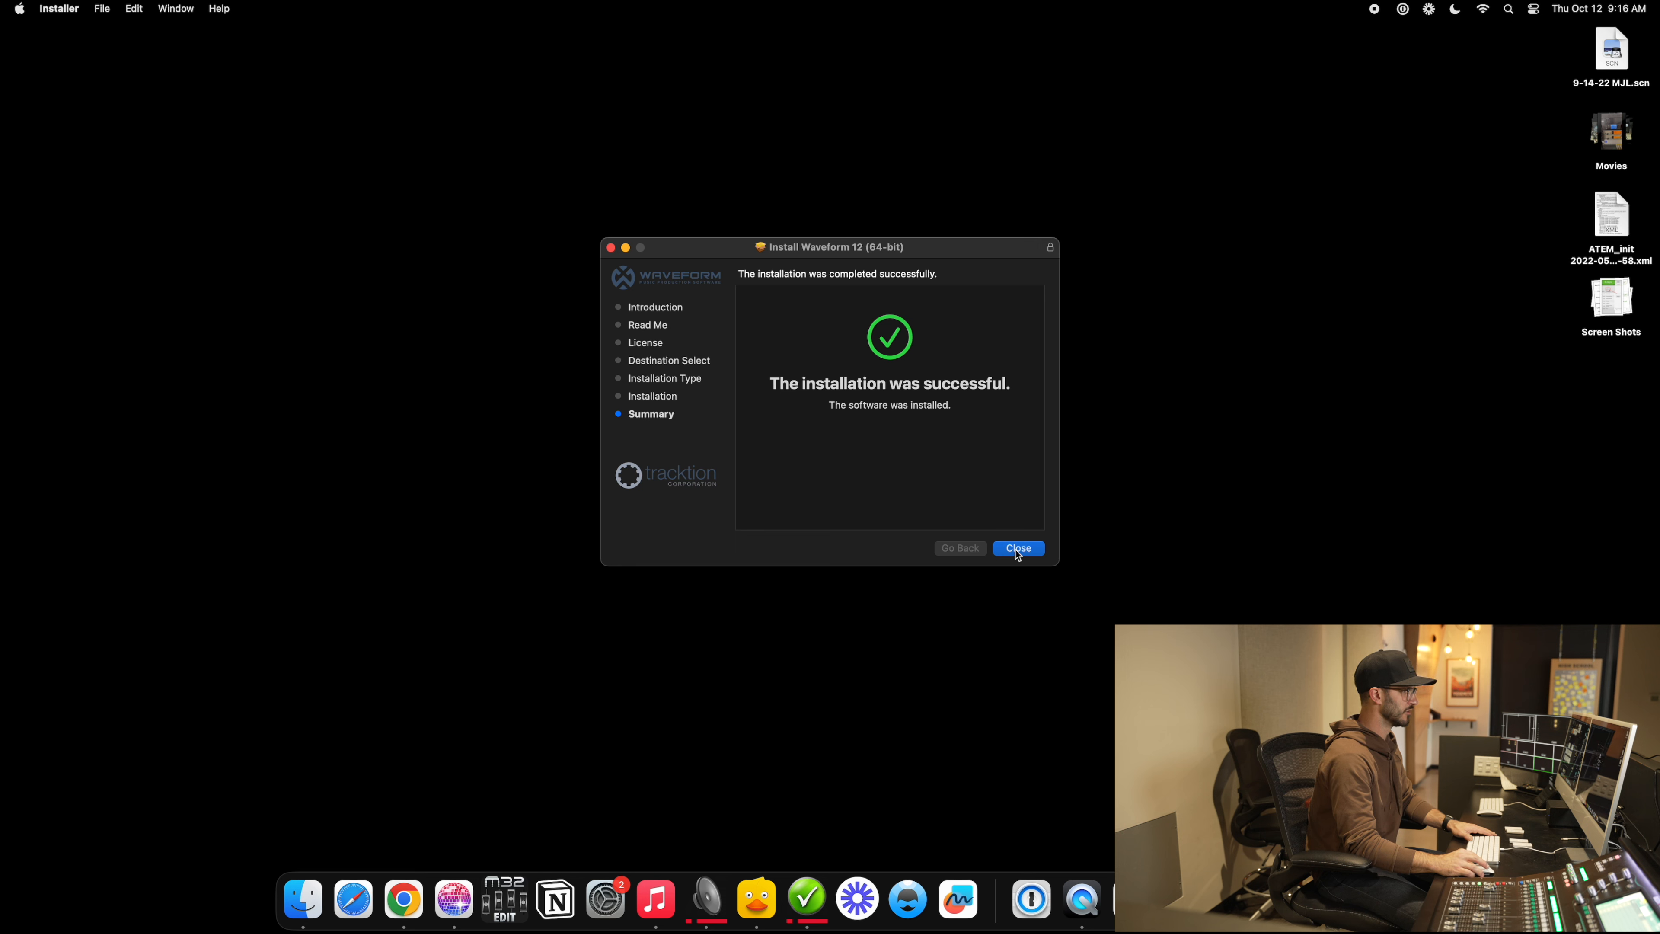
{"action": "left_click", "coordinate": [1017, 549]}
{"action": "left_click", "coordinate": [862, 472]}
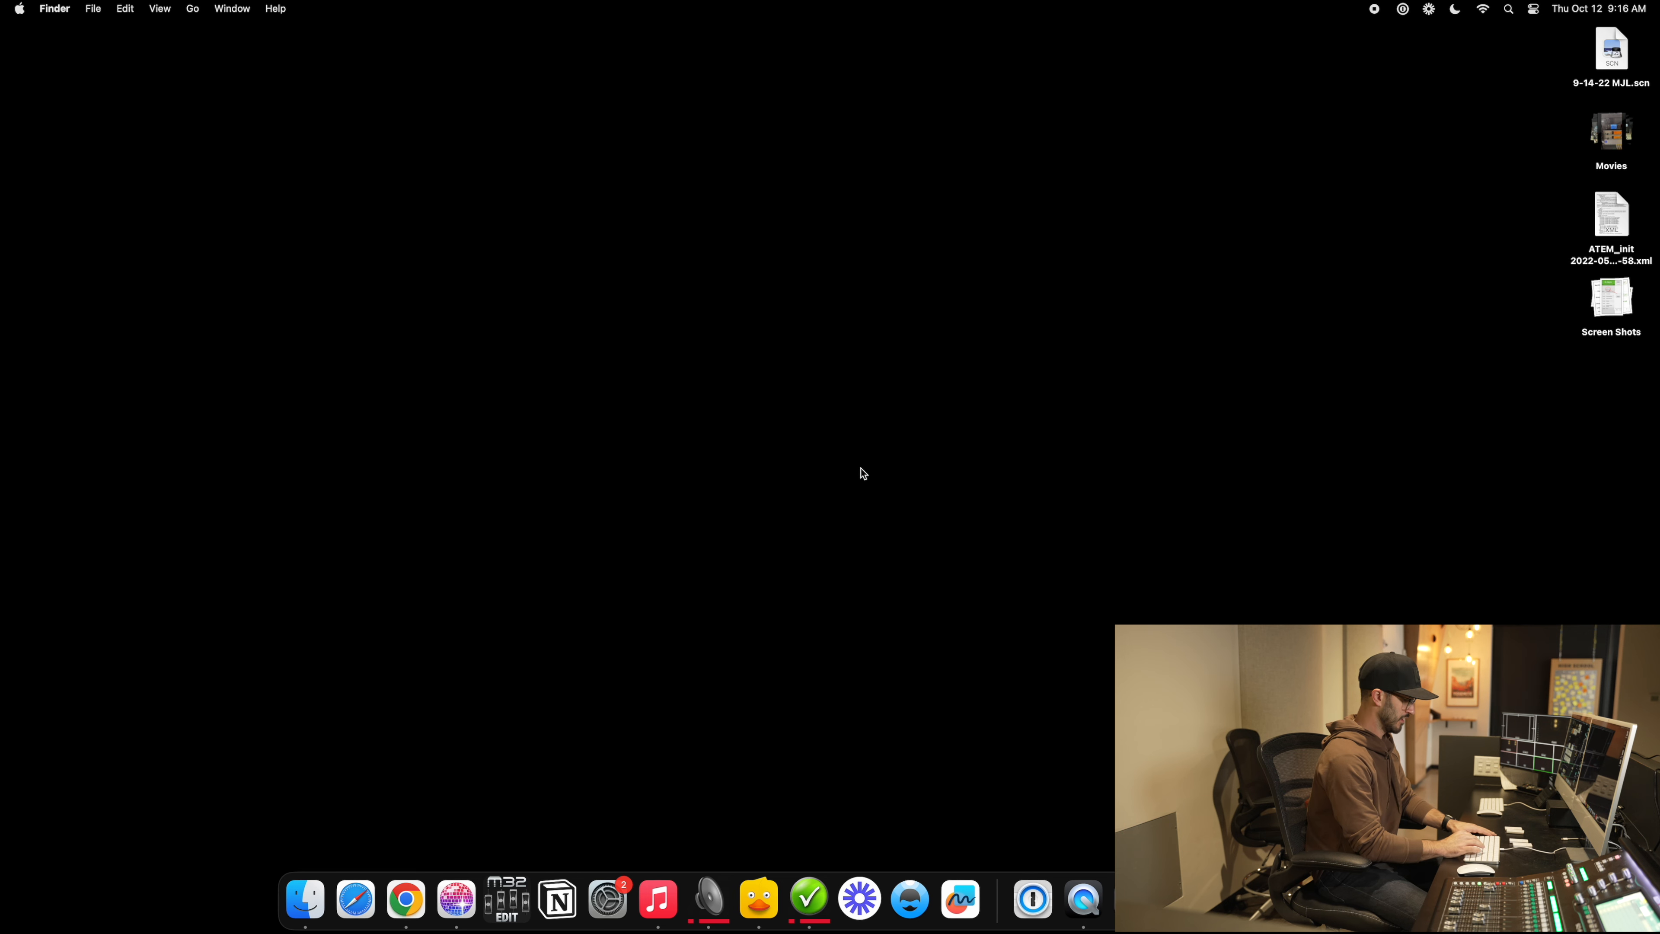
Step: Launch Waveform 12 through Spotlight search for 'waveform'
{"action": "key", "text": "super+space"}
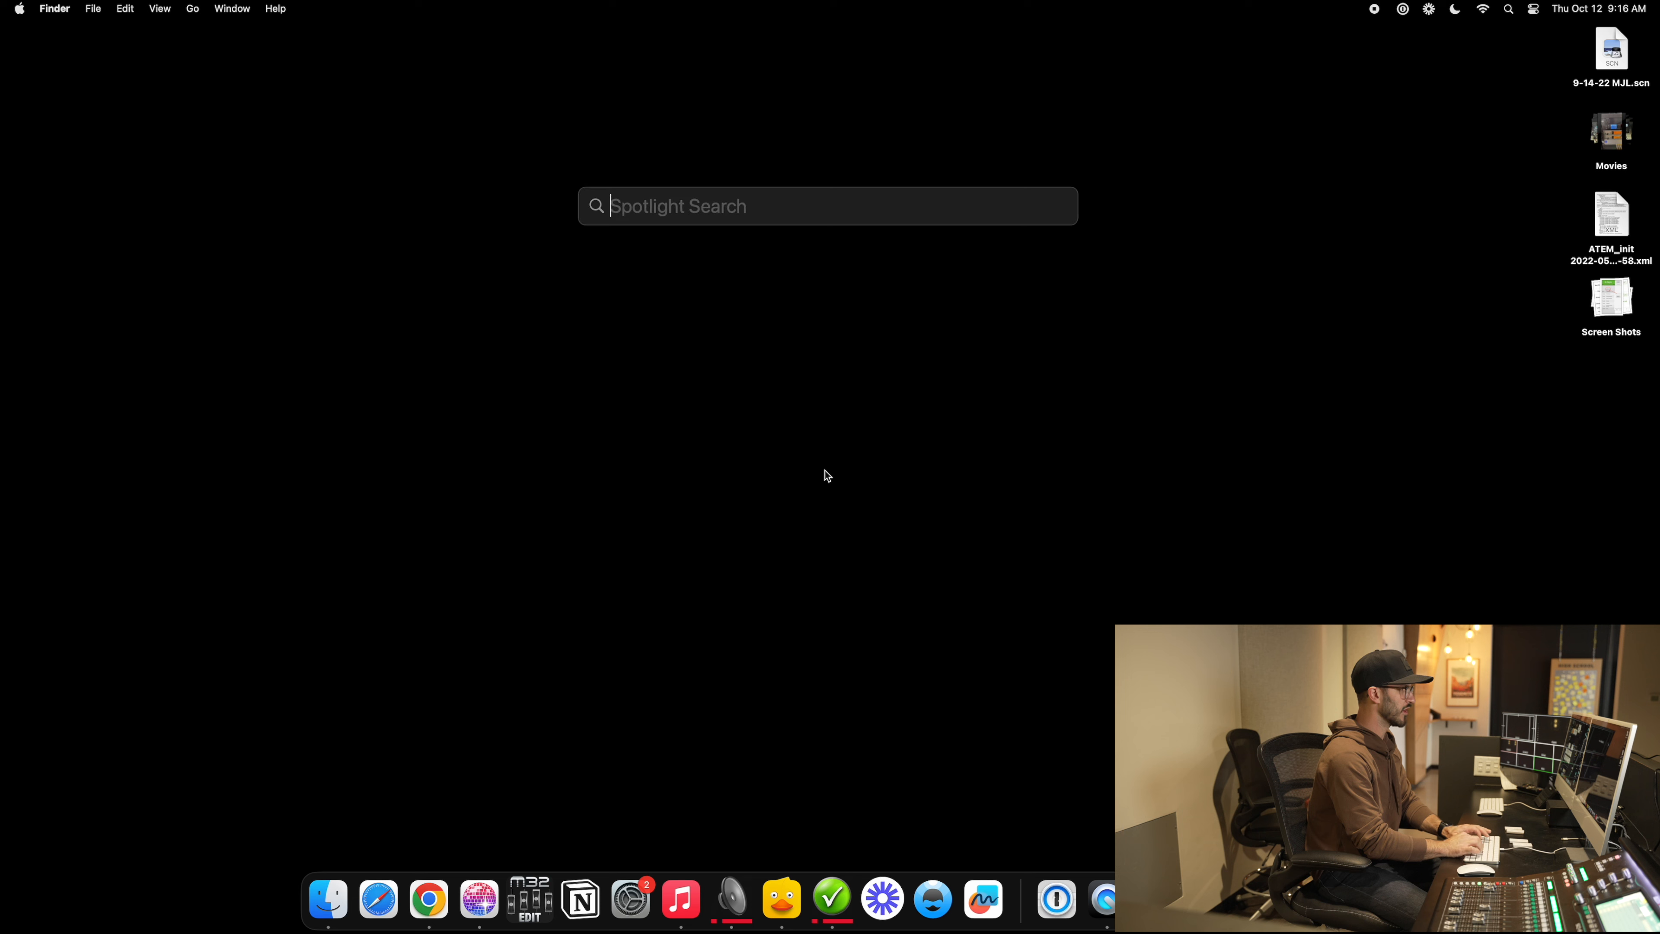
{"action": "type", "text": "waveform"}
{"action": "key", "text": "Return"}
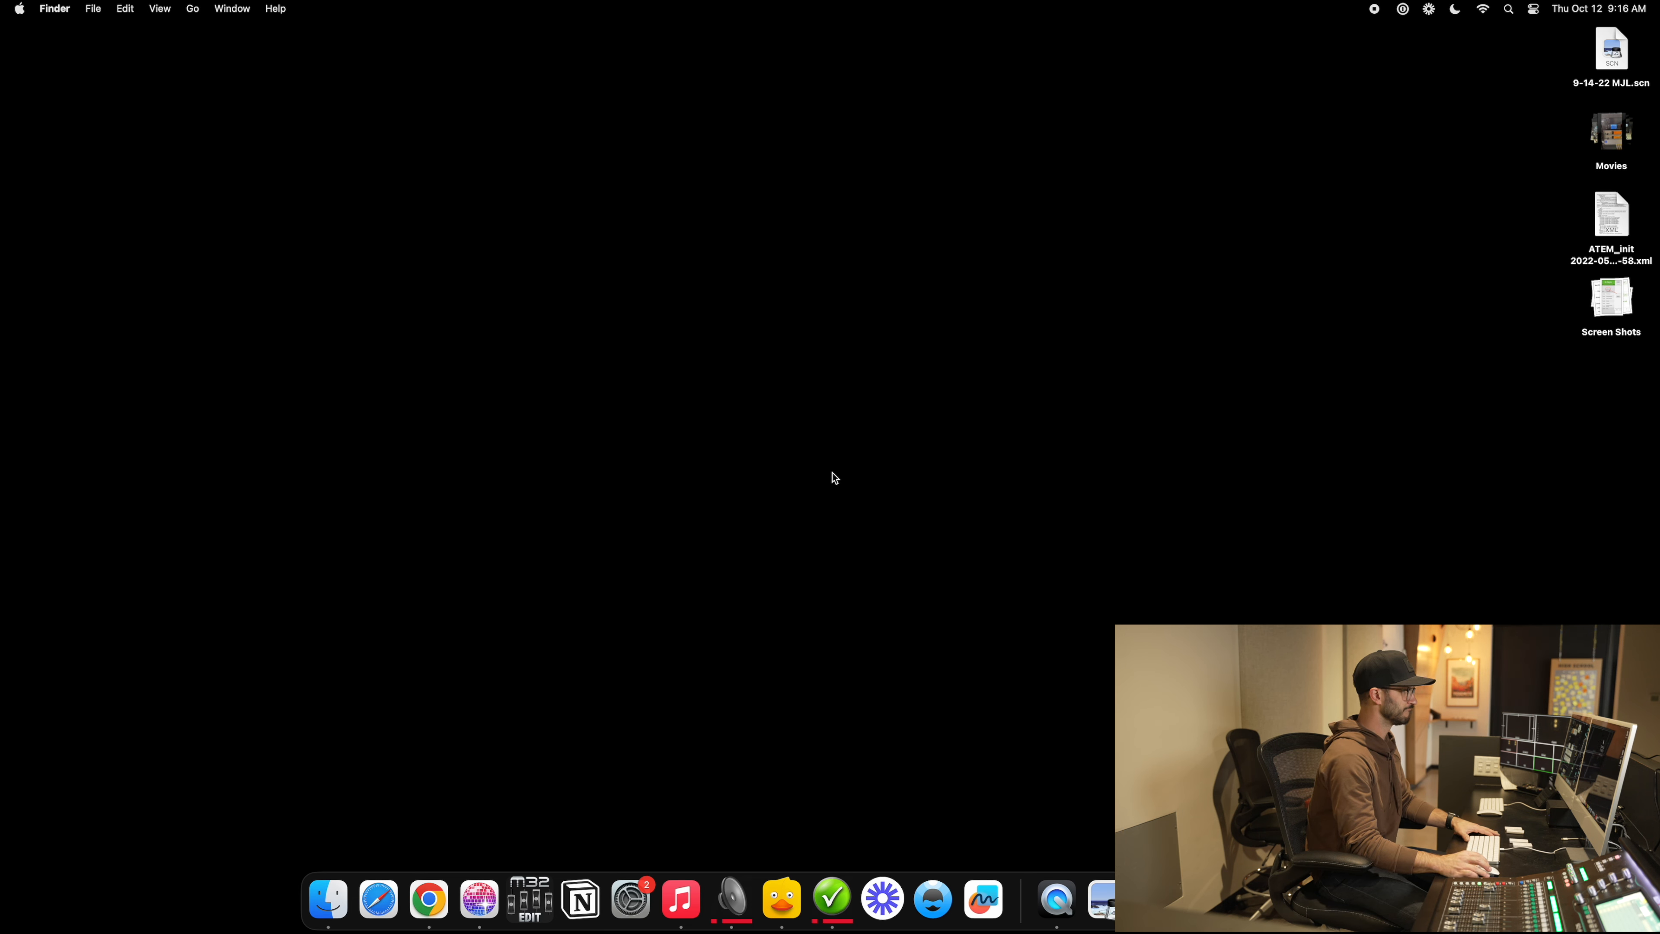
Step: Allow Waveform's file access, agree to its licence and accept the anonymous reporting choices
{"action": "left_click", "coordinate": [856, 345]}
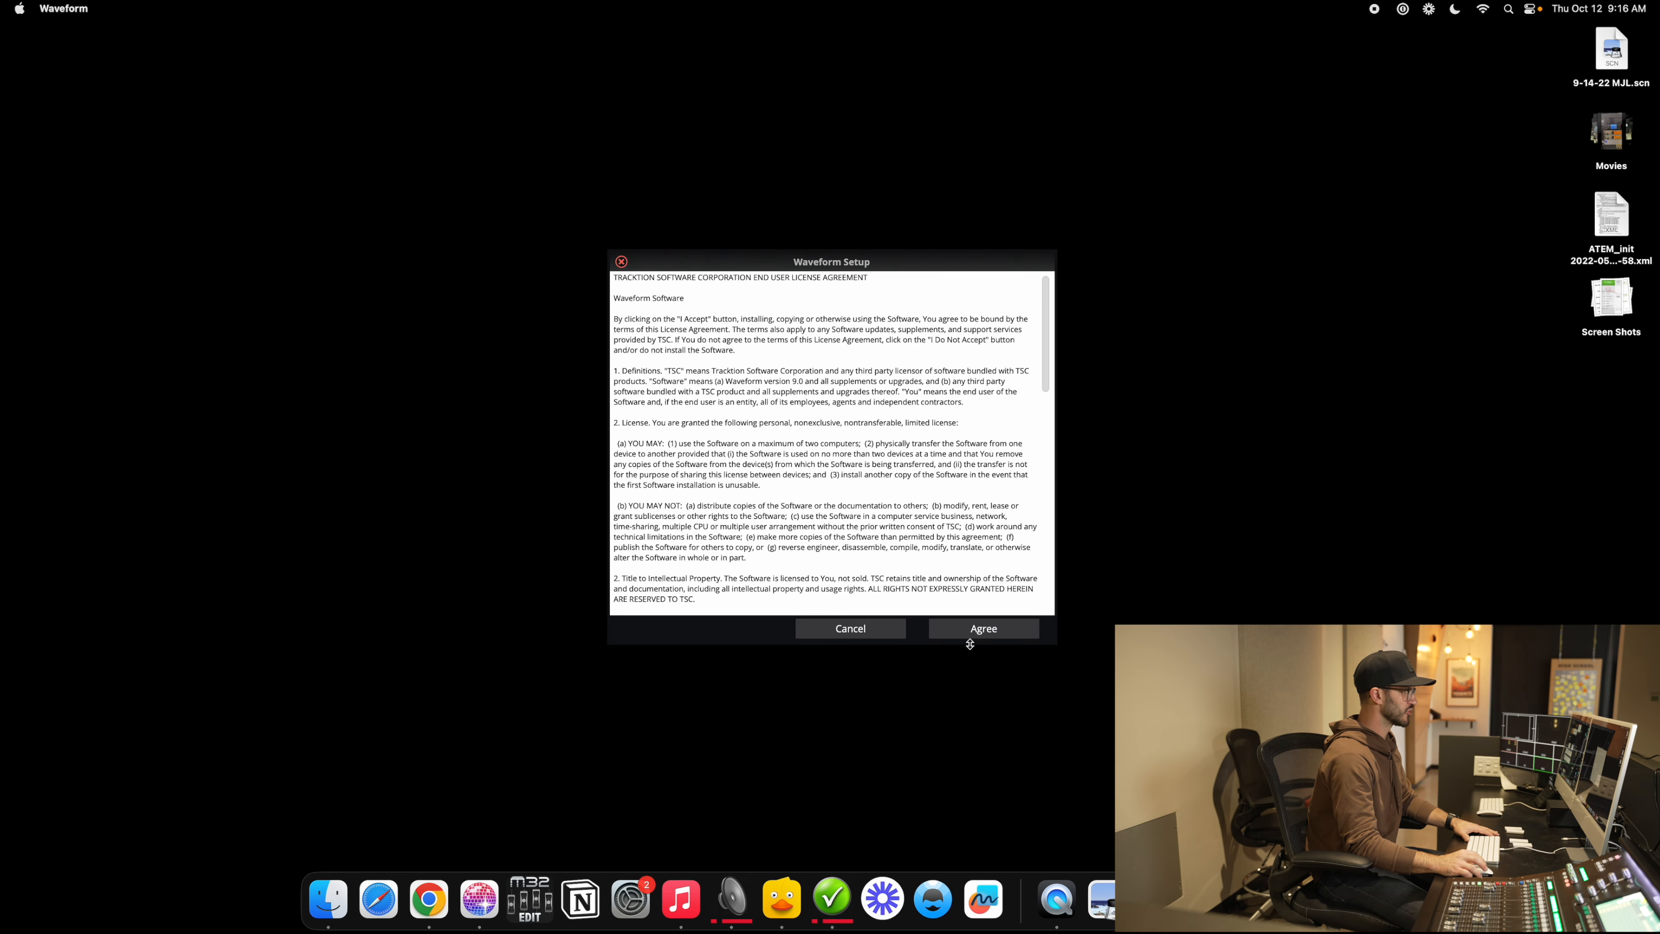
{"action": "left_click", "coordinate": [980, 629]}
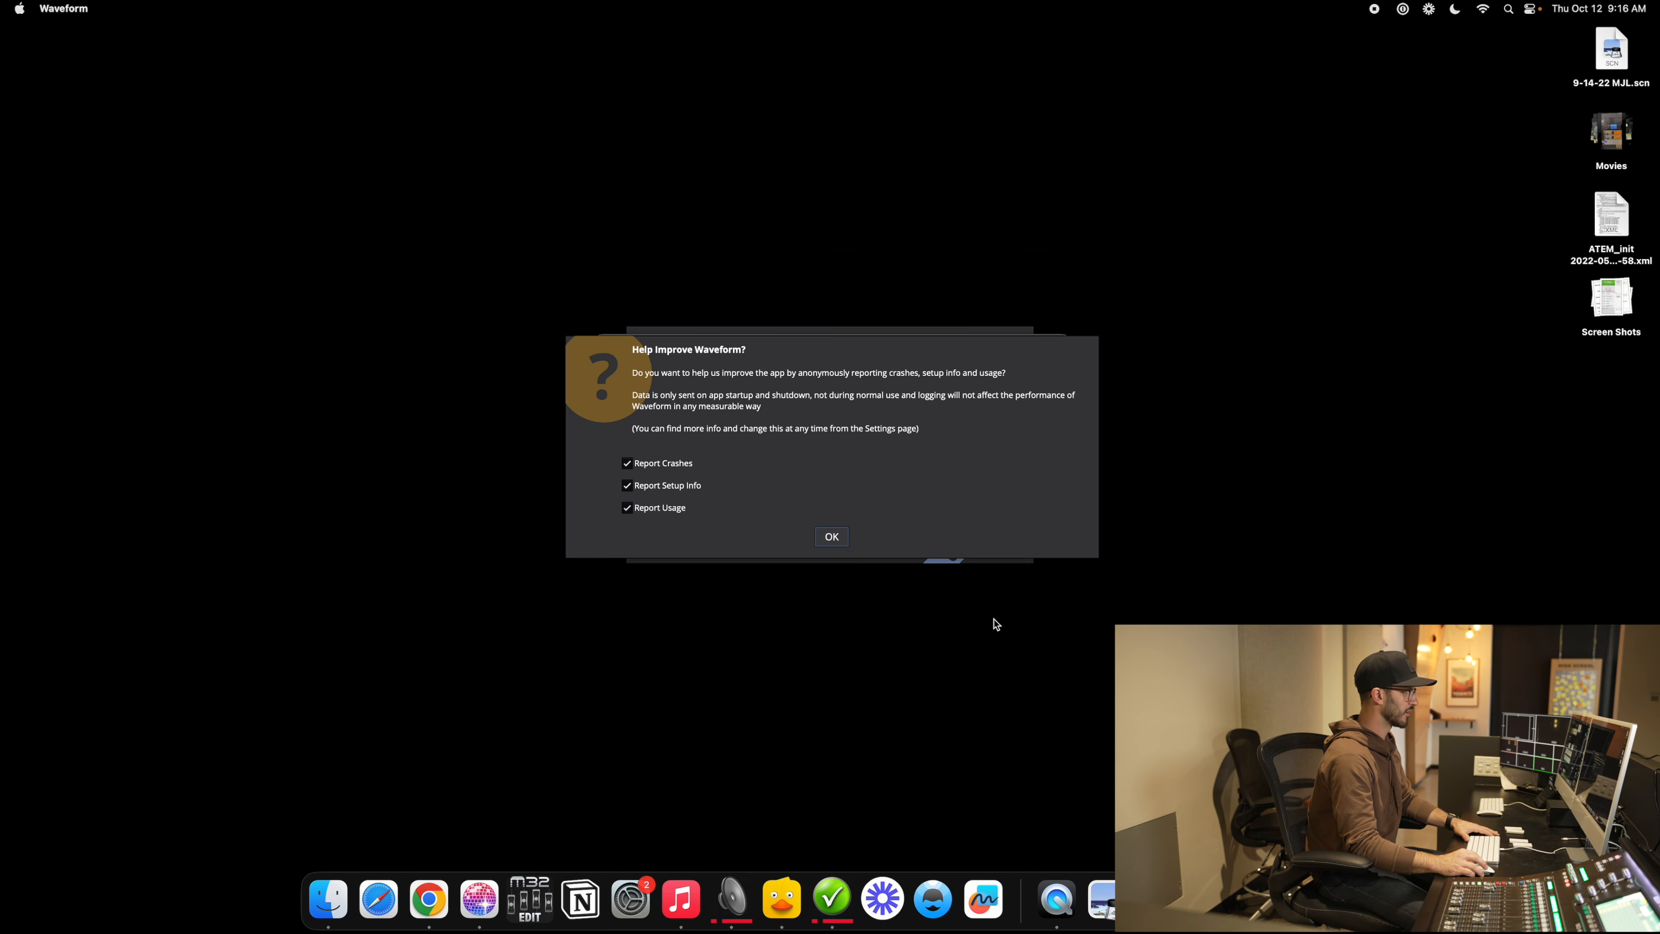
{"action": "left_click", "coordinate": [830, 537]}
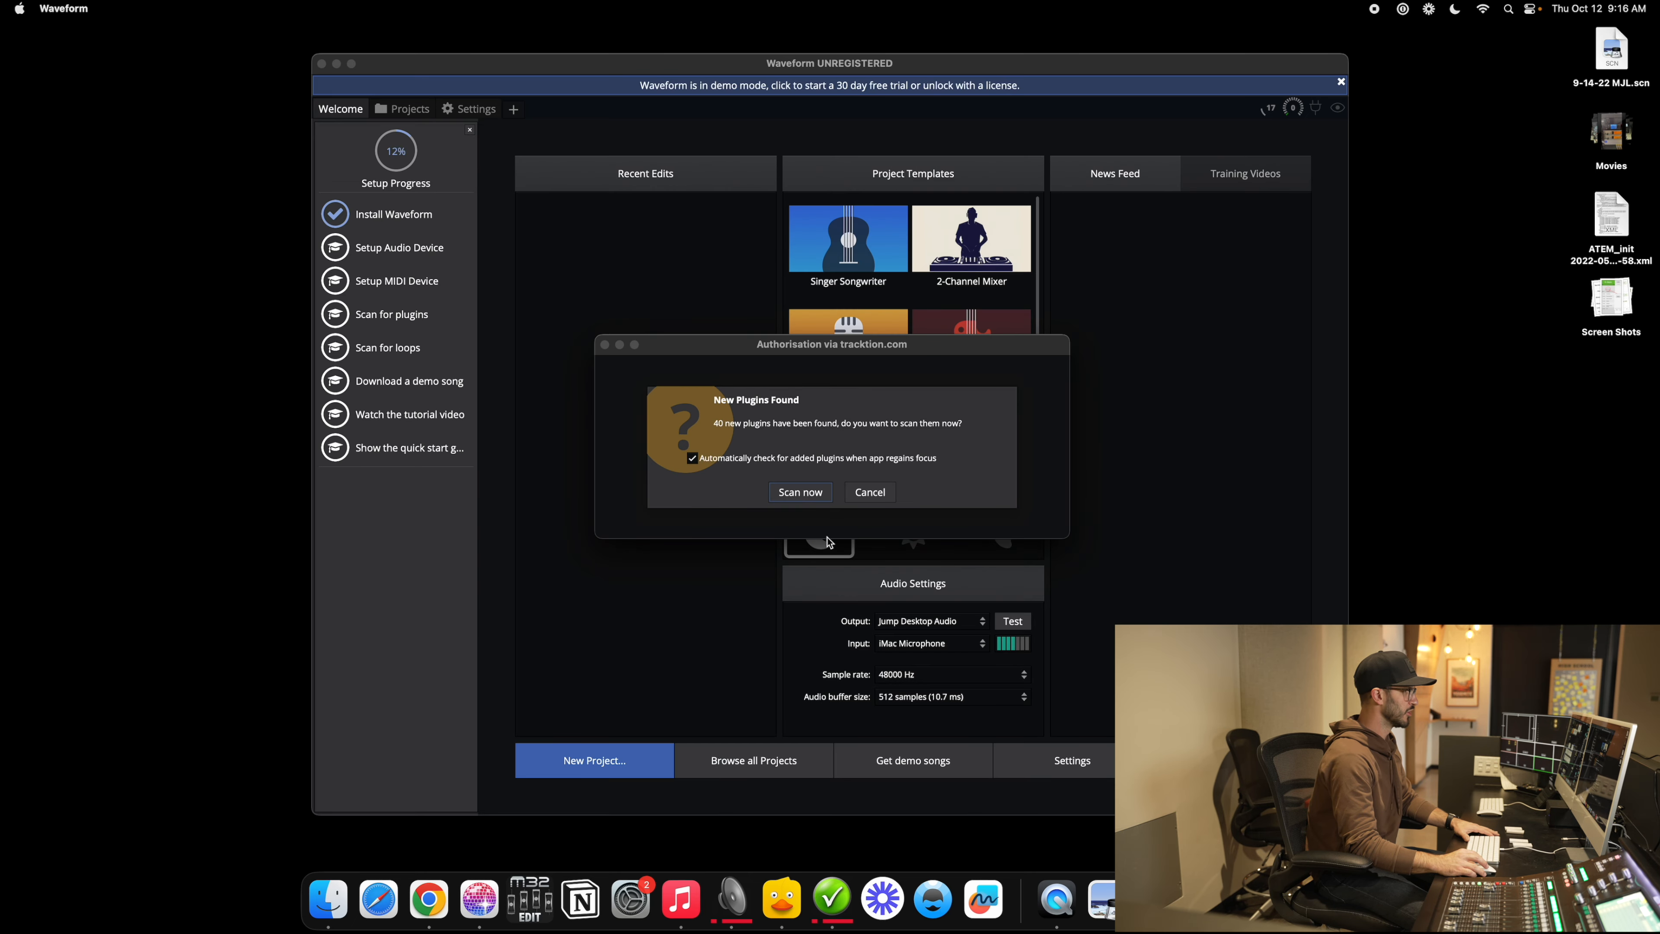
Step: Dismiss the plugin-scan and update-check prompts, then enter the account e-mail for authorisation
{"action": "left_click", "coordinate": [810, 490]}
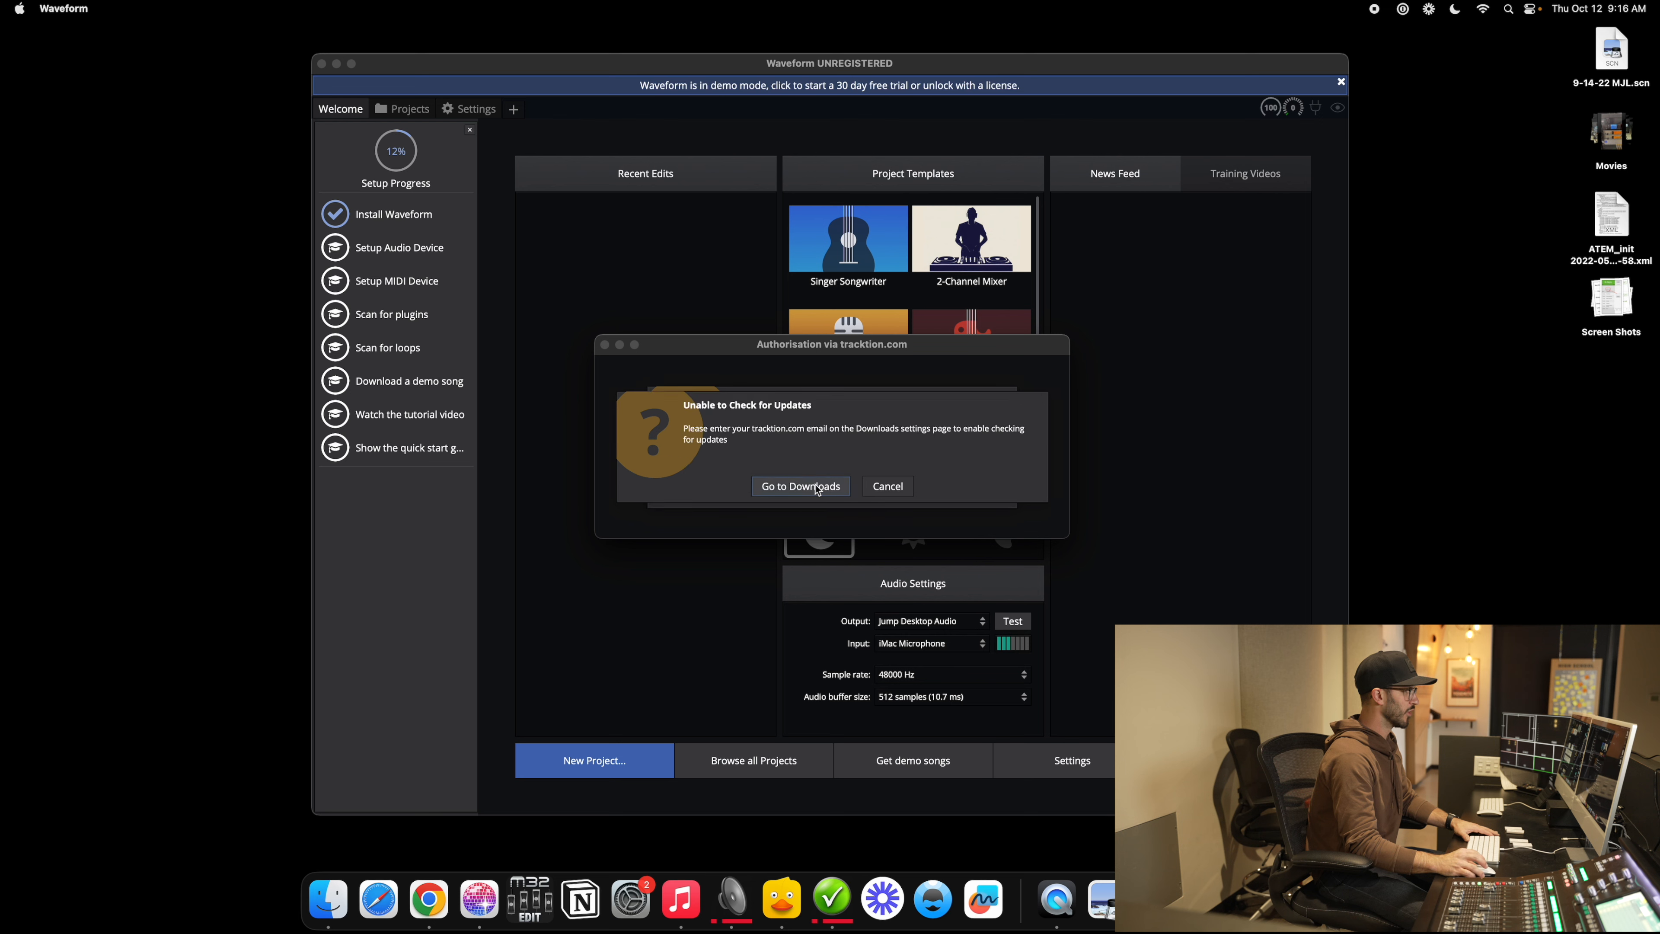
{"action": "left_click", "coordinate": [888, 486]}
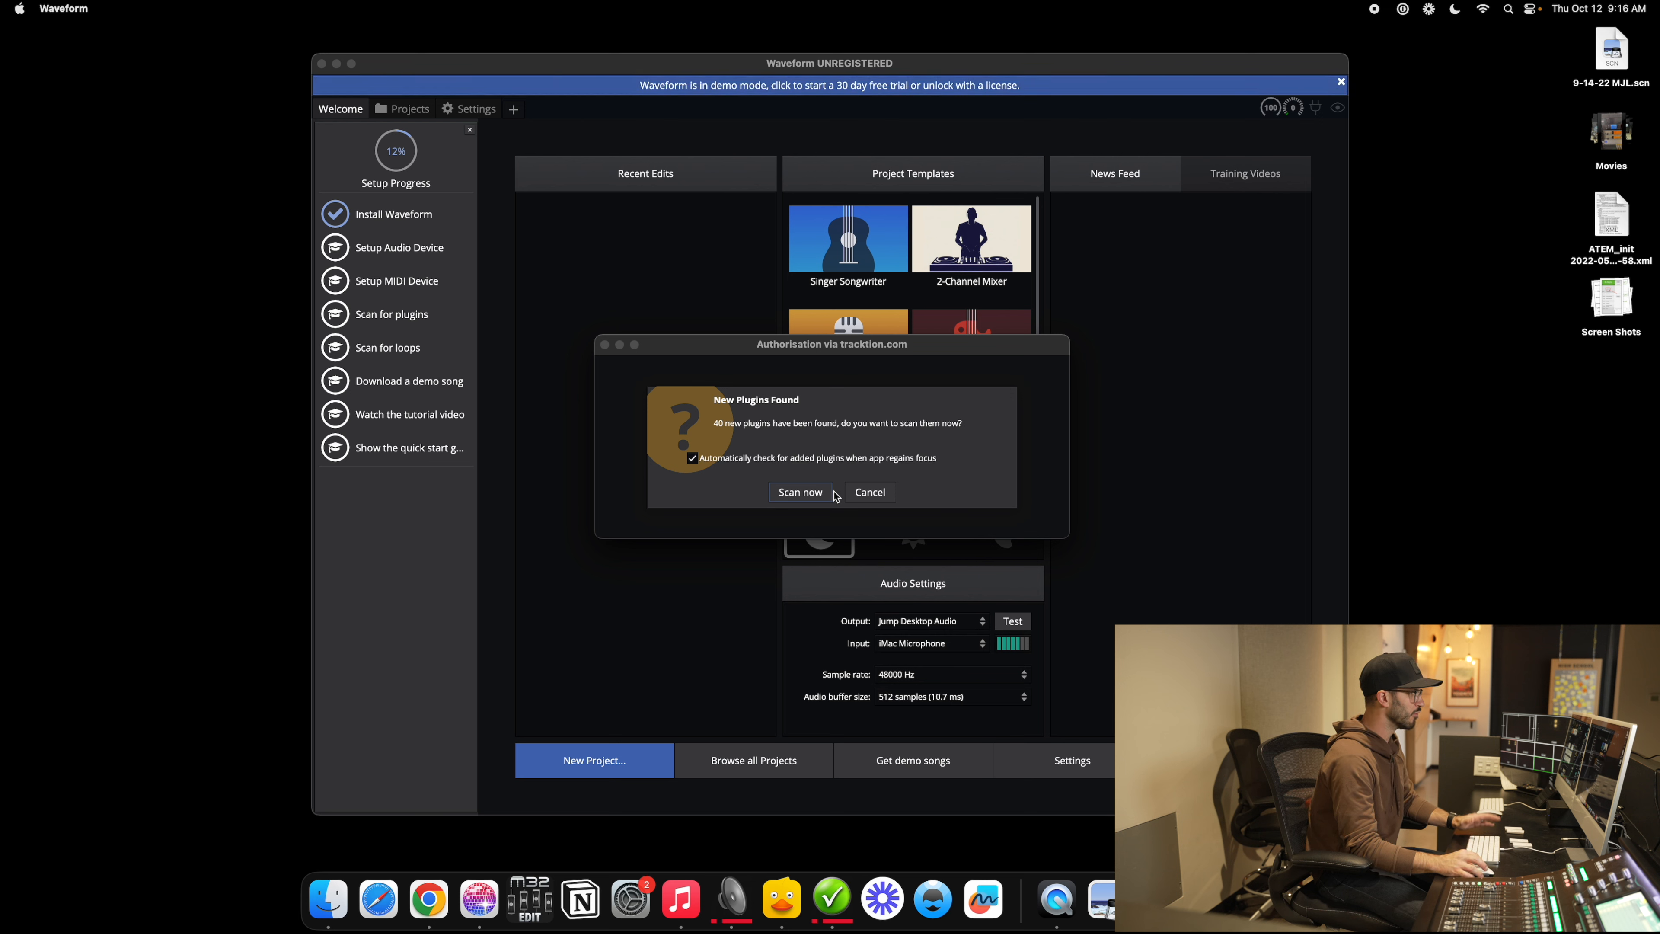
{"action": "left_click", "coordinate": [873, 499]}
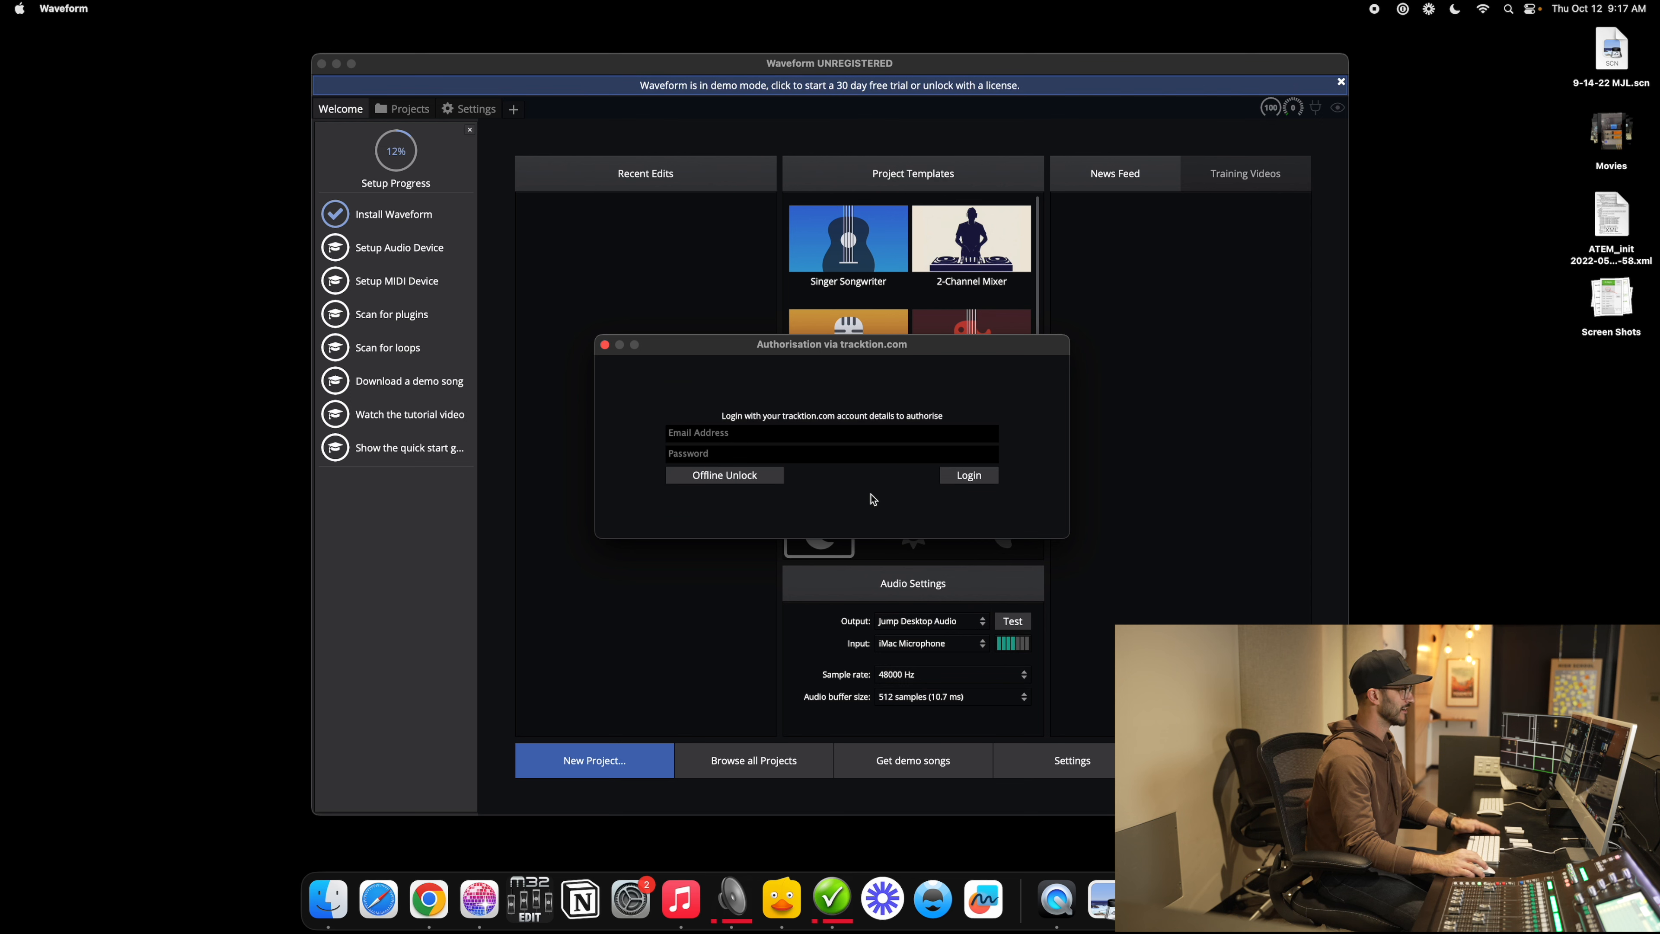
{"action": "left_click", "coordinate": [734, 435]}
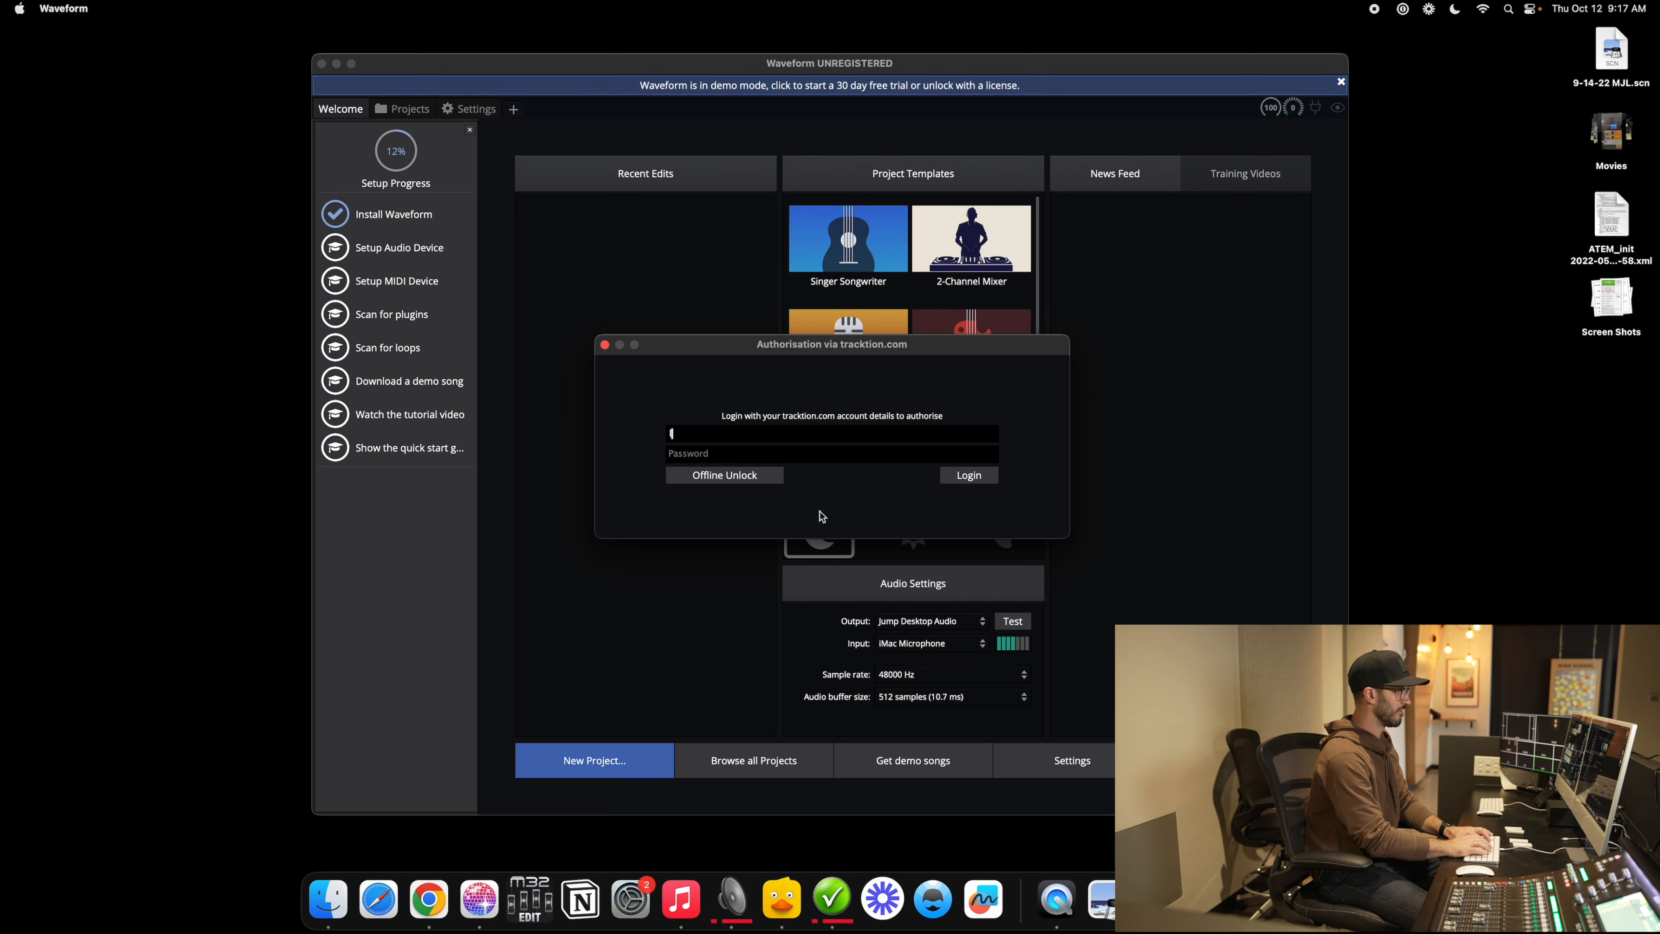
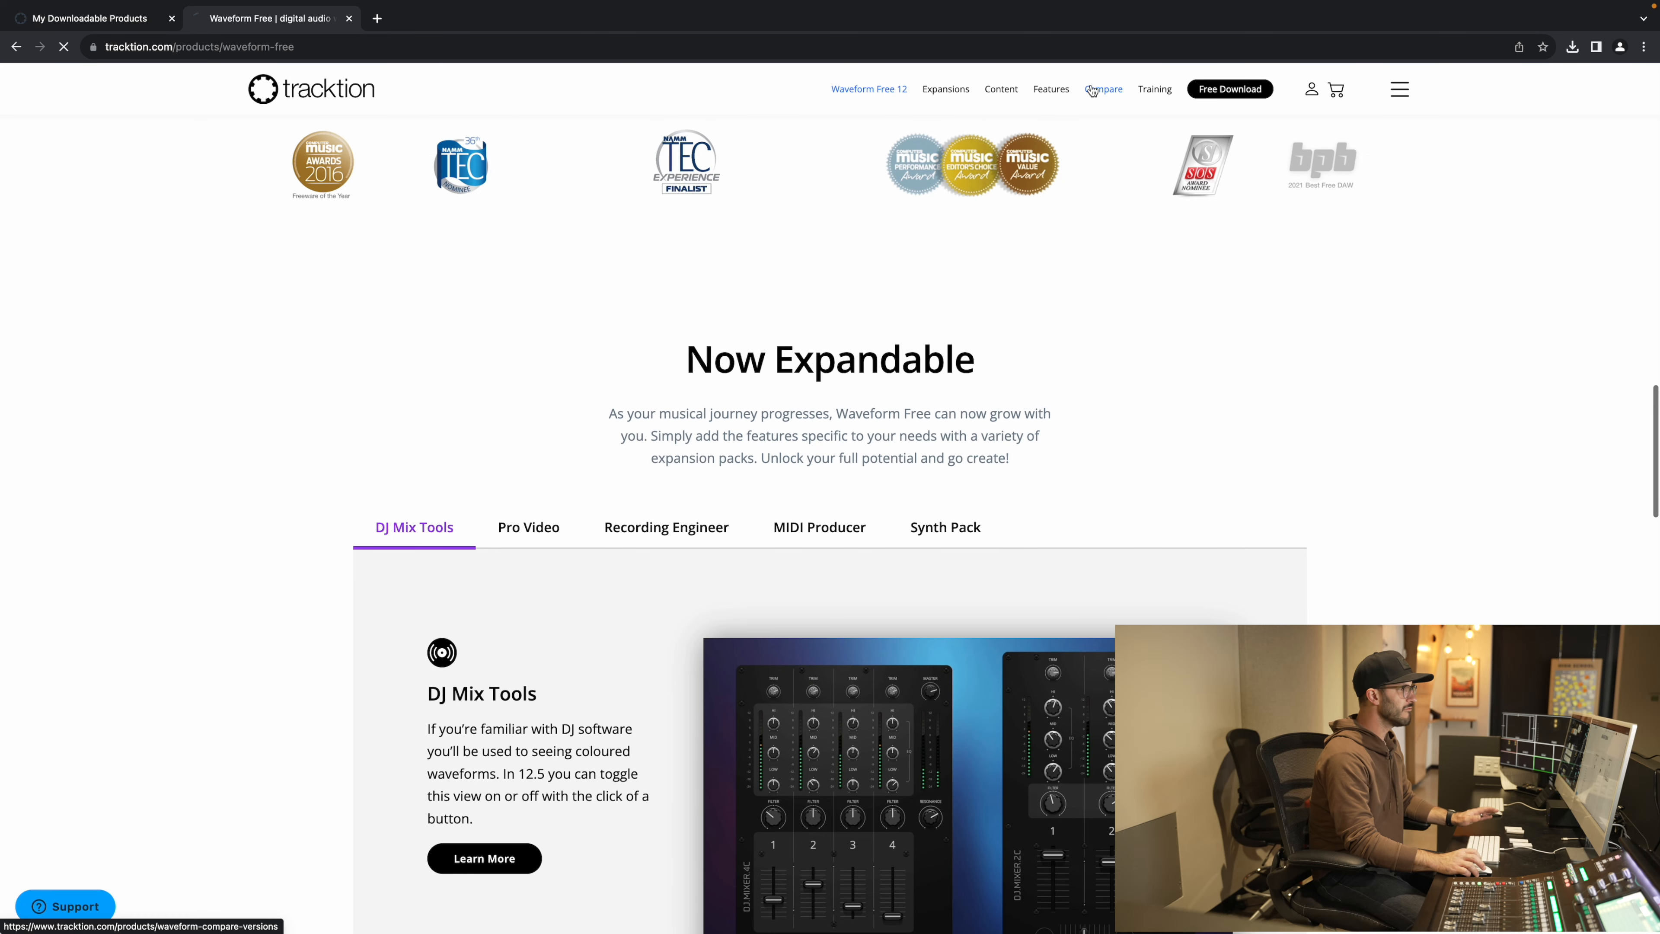
Step: Scroll through the Tracktion Compare table of Waveform Pro, Free and expansion features
{"action": "left_click", "coordinate": [1099, 90]}
{"action": "scroll", "coordinate": [1136, 300], "scroll_direction": "down", "scroll_amount": 2}
{"action": "scroll", "coordinate": [1136, 301], "scroll_direction": "down", "scroll_amount": 1}
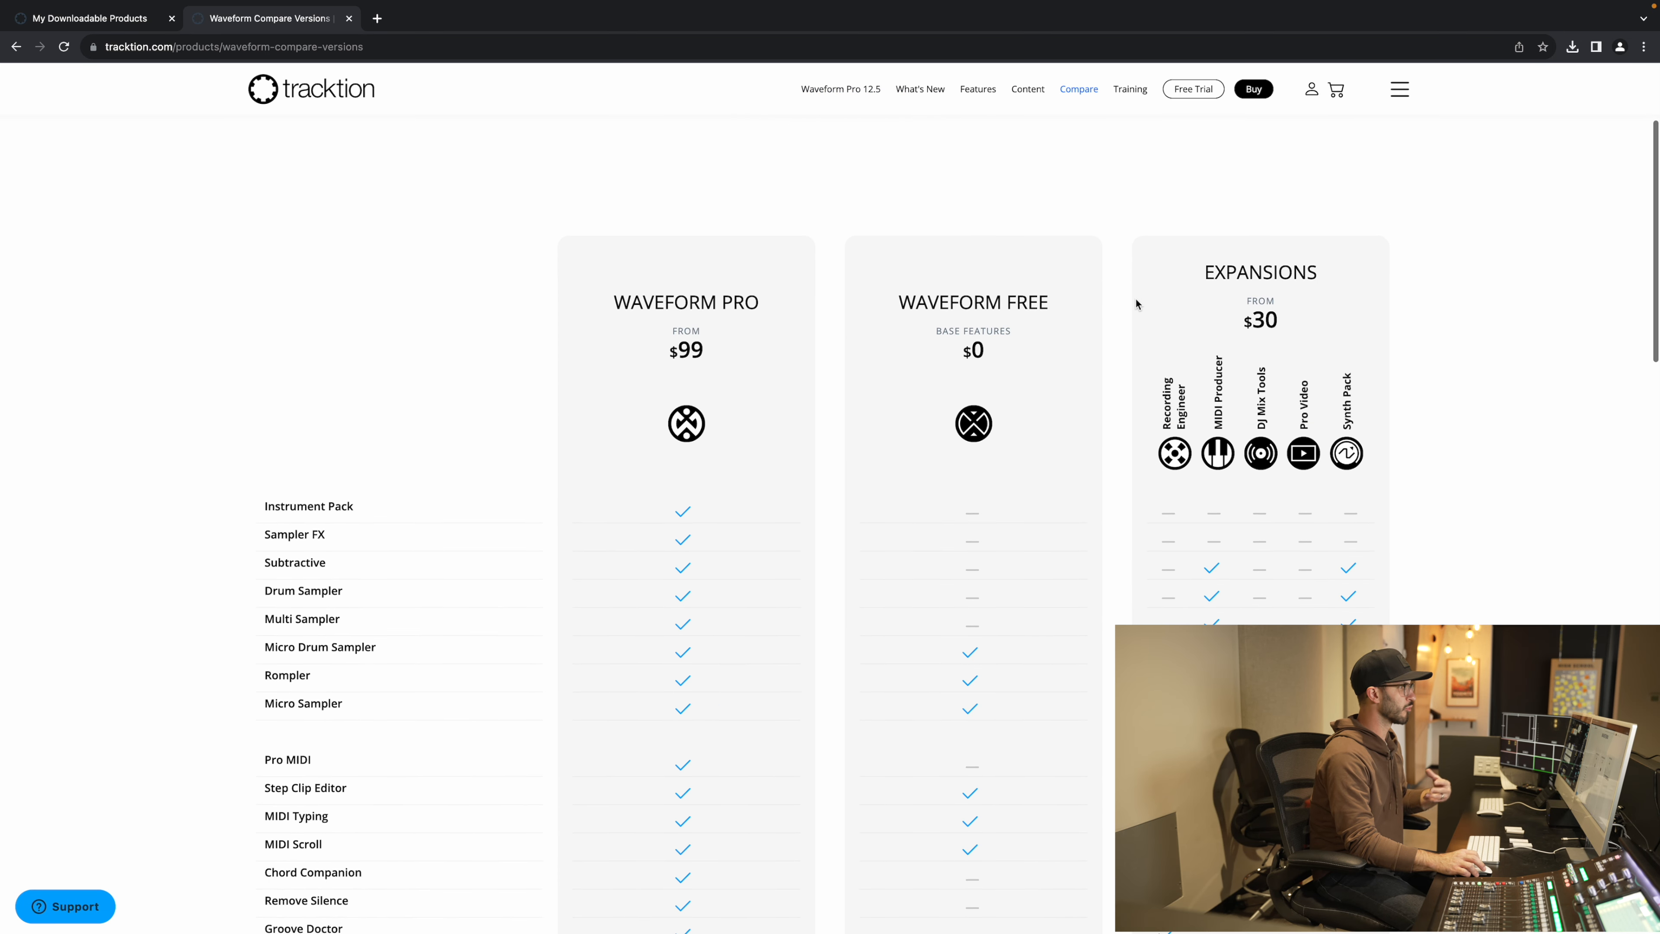
{"action": "scroll", "coordinate": [1136, 301], "scroll_direction": "up", "scroll_amount": 1}
{"action": "scroll", "coordinate": [1135, 301], "scroll_direction": "down", "scroll_amount": 1}
{"action": "scroll", "coordinate": [1136, 298], "scroll_direction": "down", "scroll_amount": 3}
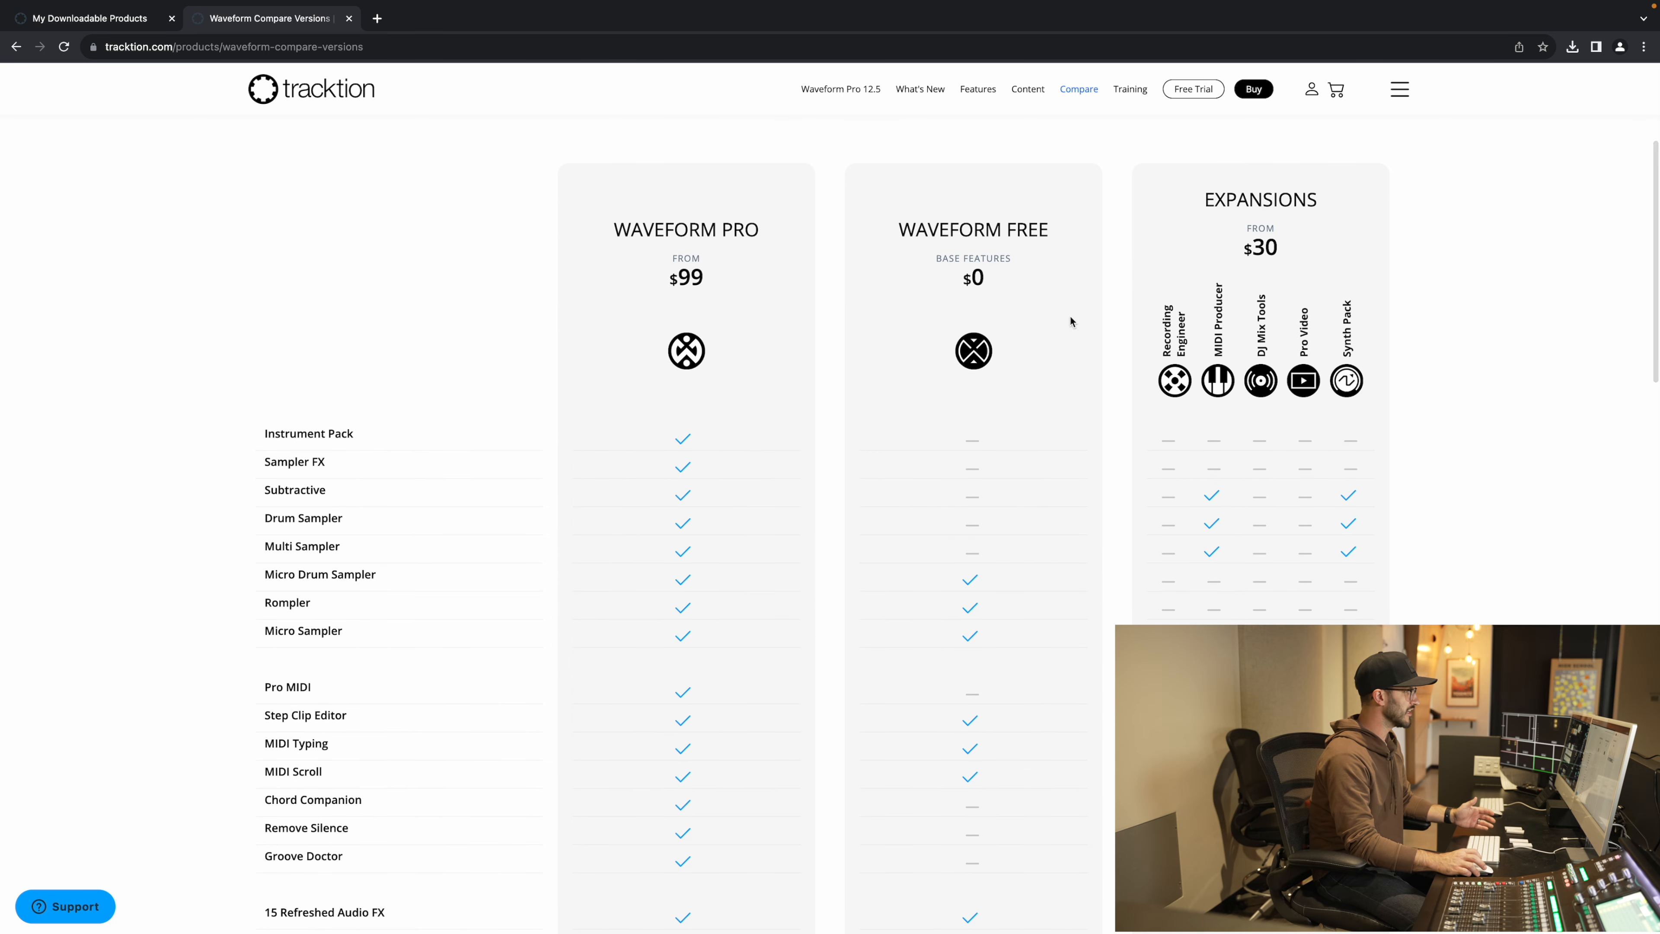
{"action": "scroll", "coordinate": [1097, 426], "scroll_direction": "down", "scroll_amount": 1}
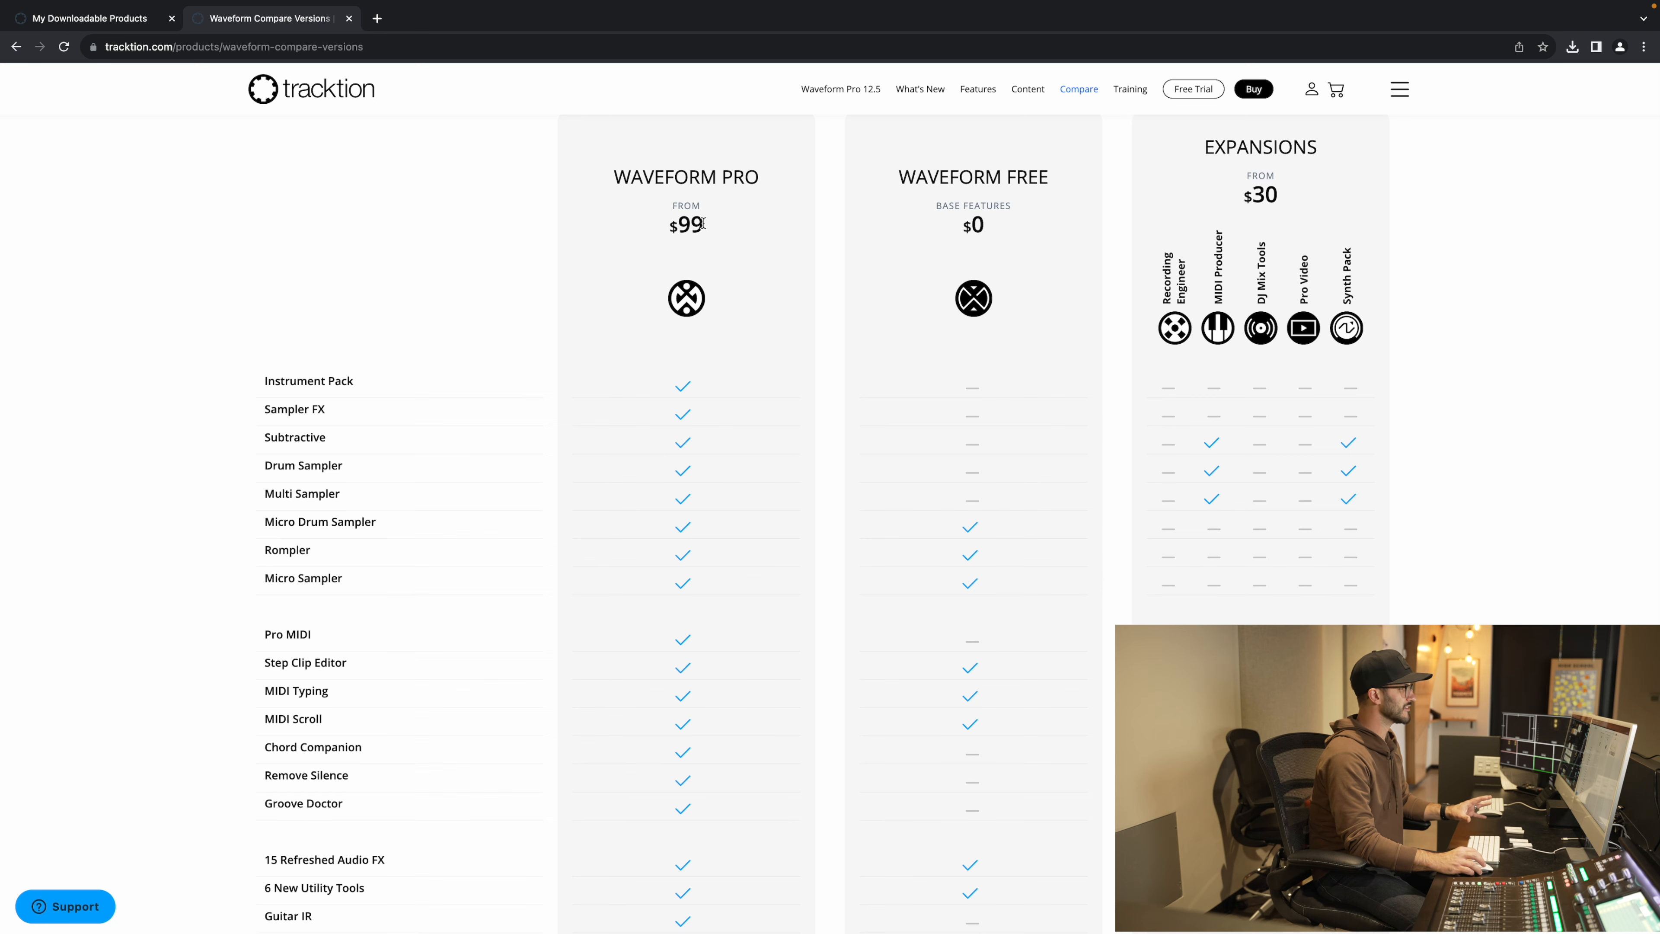
{"action": "scroll", "coordinate": [703, 223], "scroll_direction": "down", "scroll_amount": 1}
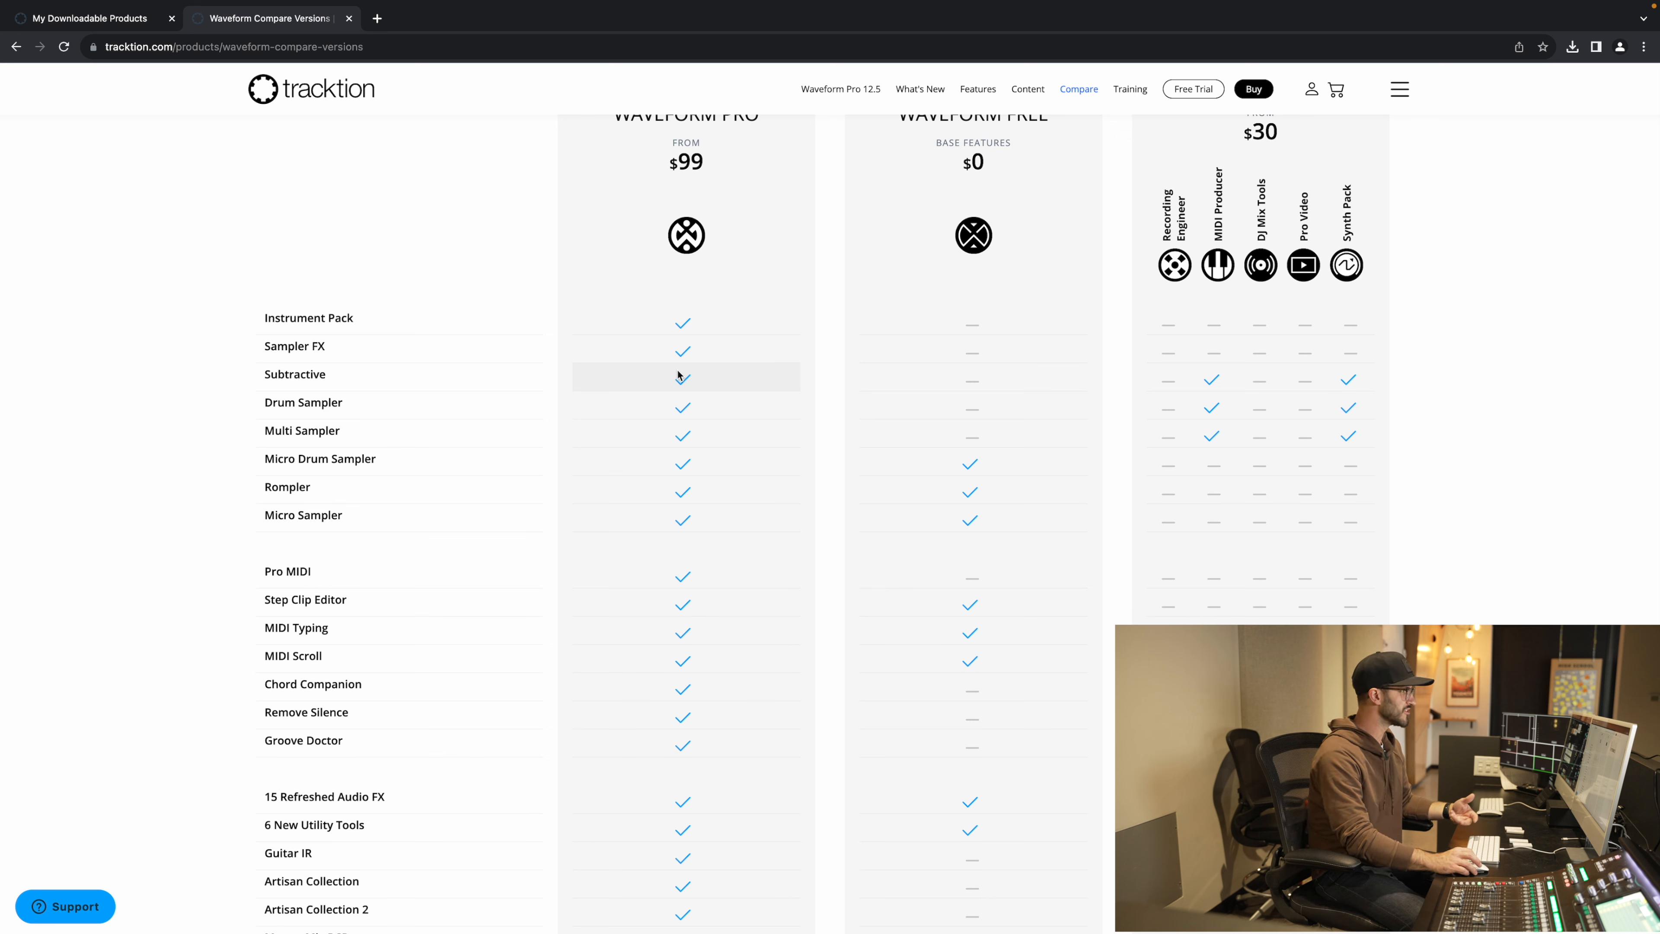
{"action": "scroll", "coordinate": [700, 451], "scroll_direction": "down", "scroll_amount": 1}
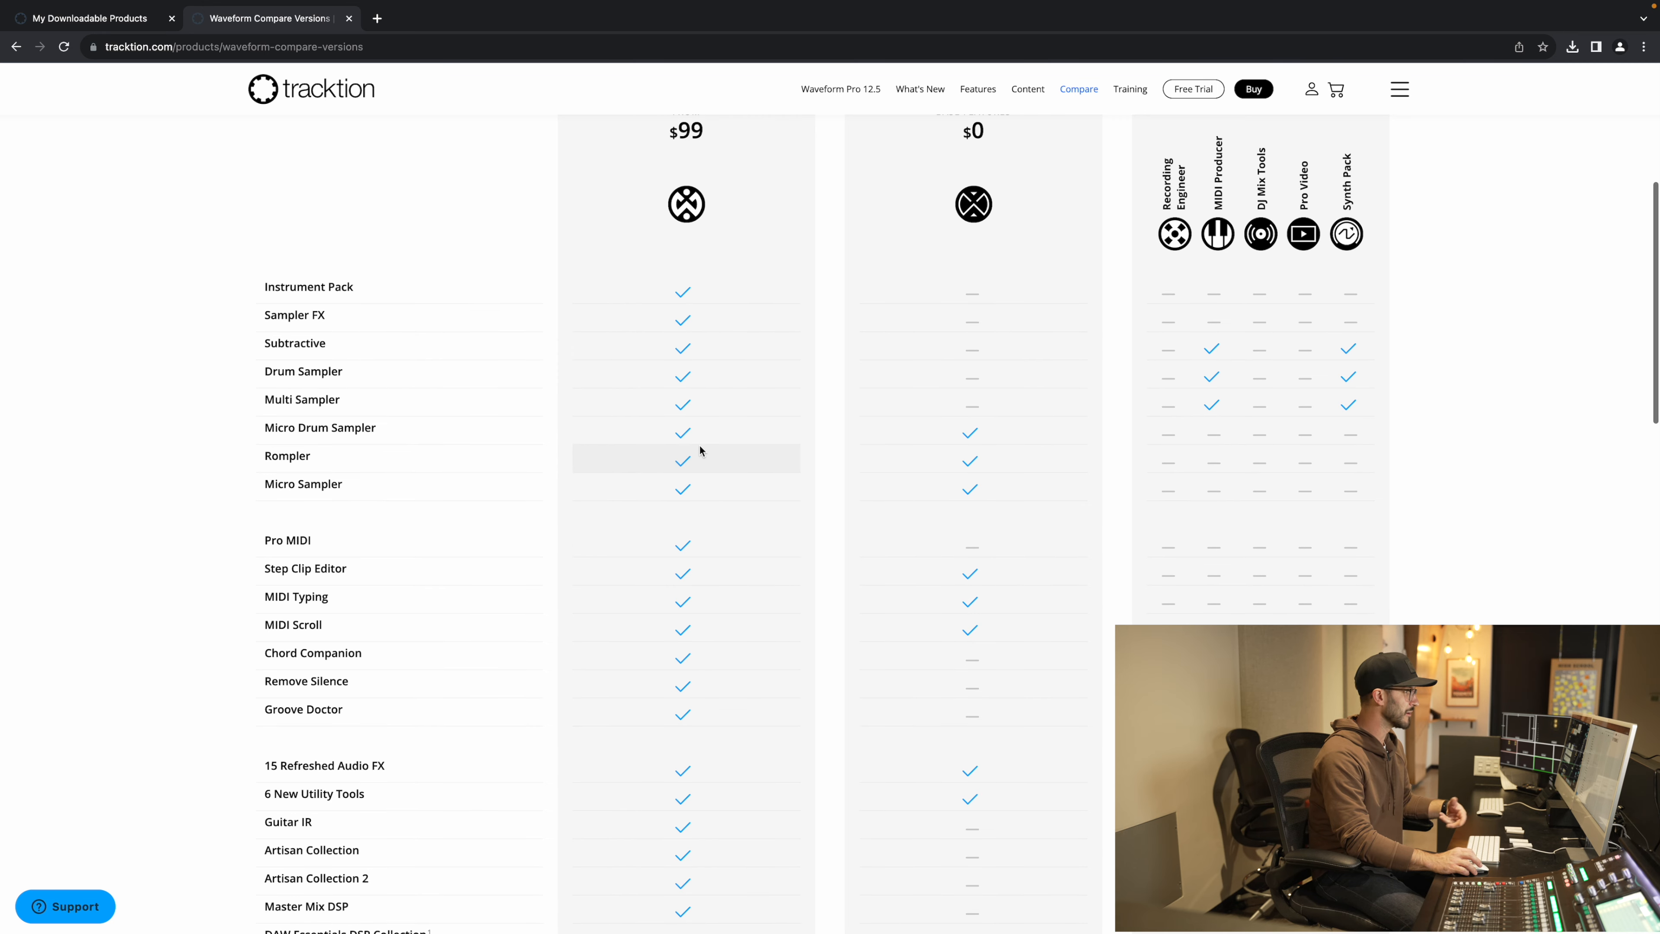
{"action": "scroll", "coordinate": [700, 451], "scroll_direction": "down", "scroll_amount": 3}
{"action": "scroll", "coordinate": [700, 450], "scroll_direction": "down", "scroll_amount": 7}
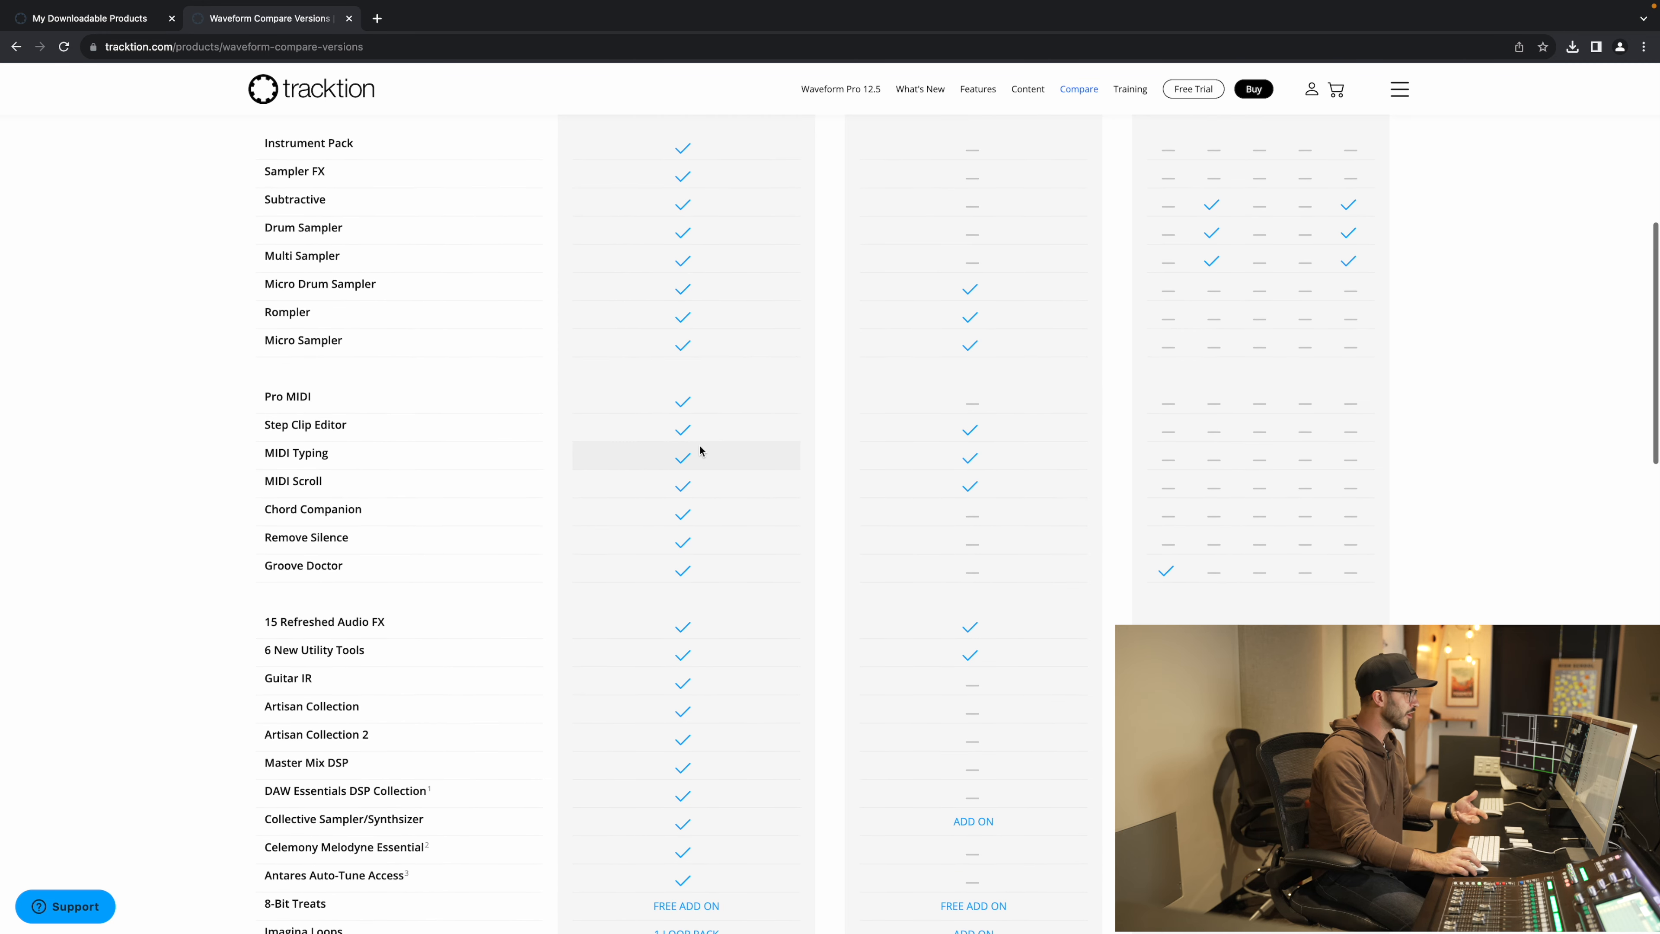
{"action": "scroll", "coordinate": [686, 469], "scroll_direction": "down", "scroll_amount": 6}
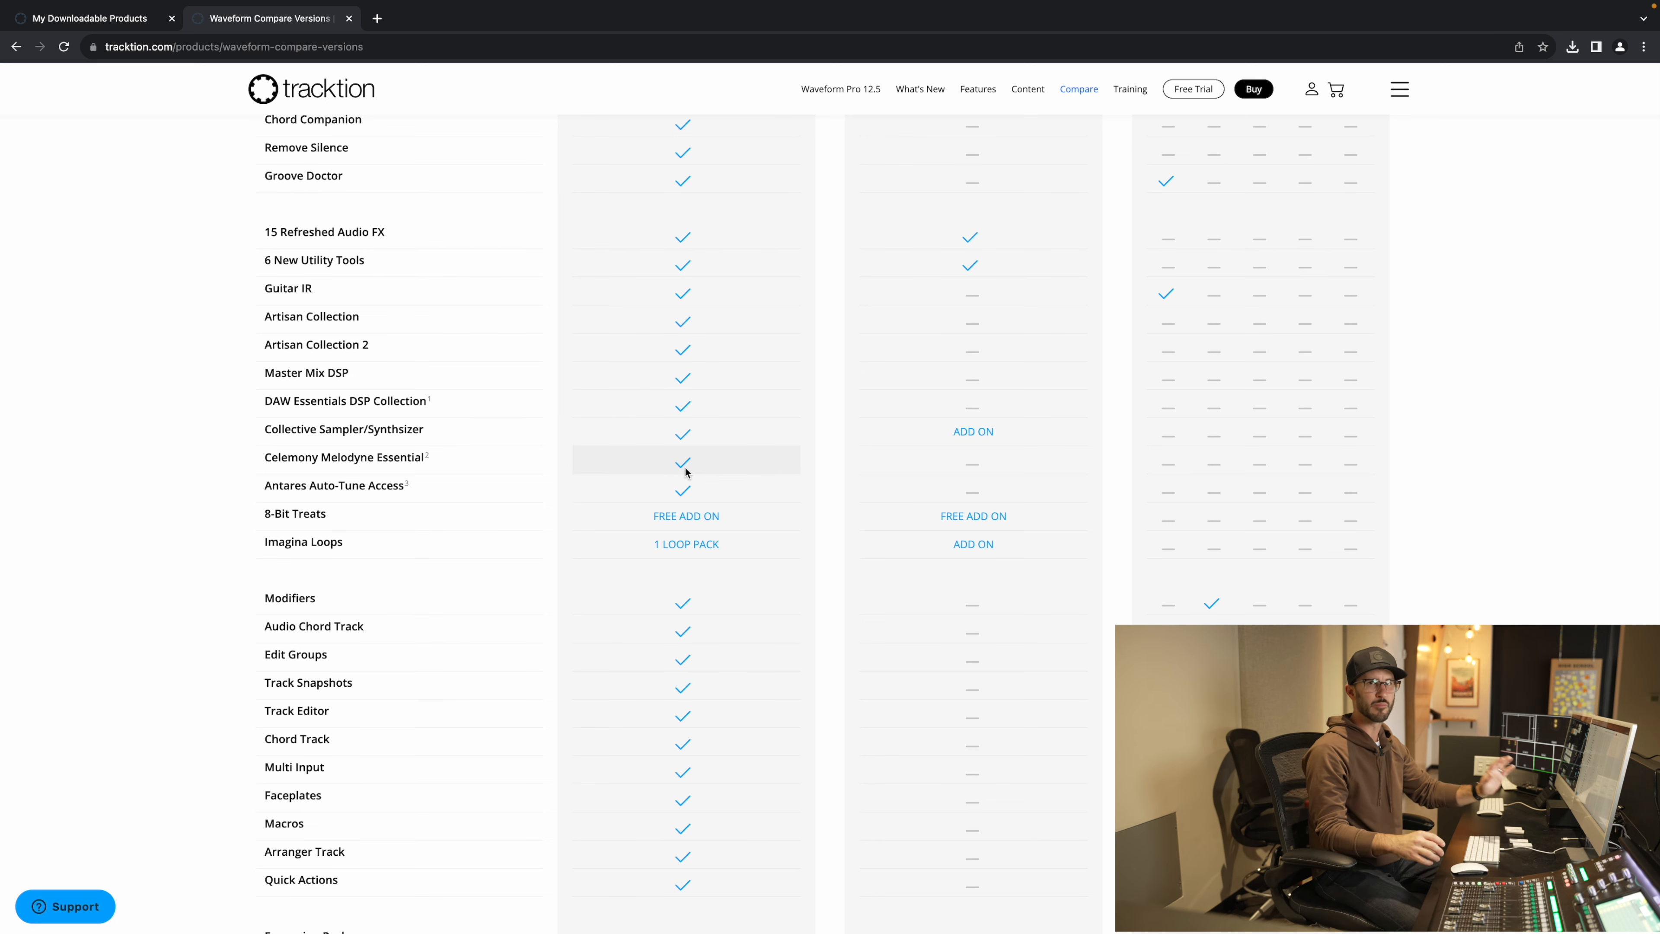
{"action": "scroll", "coordinate": [685, 471], "scroll_direction": "down", "scroll_amount": 10}
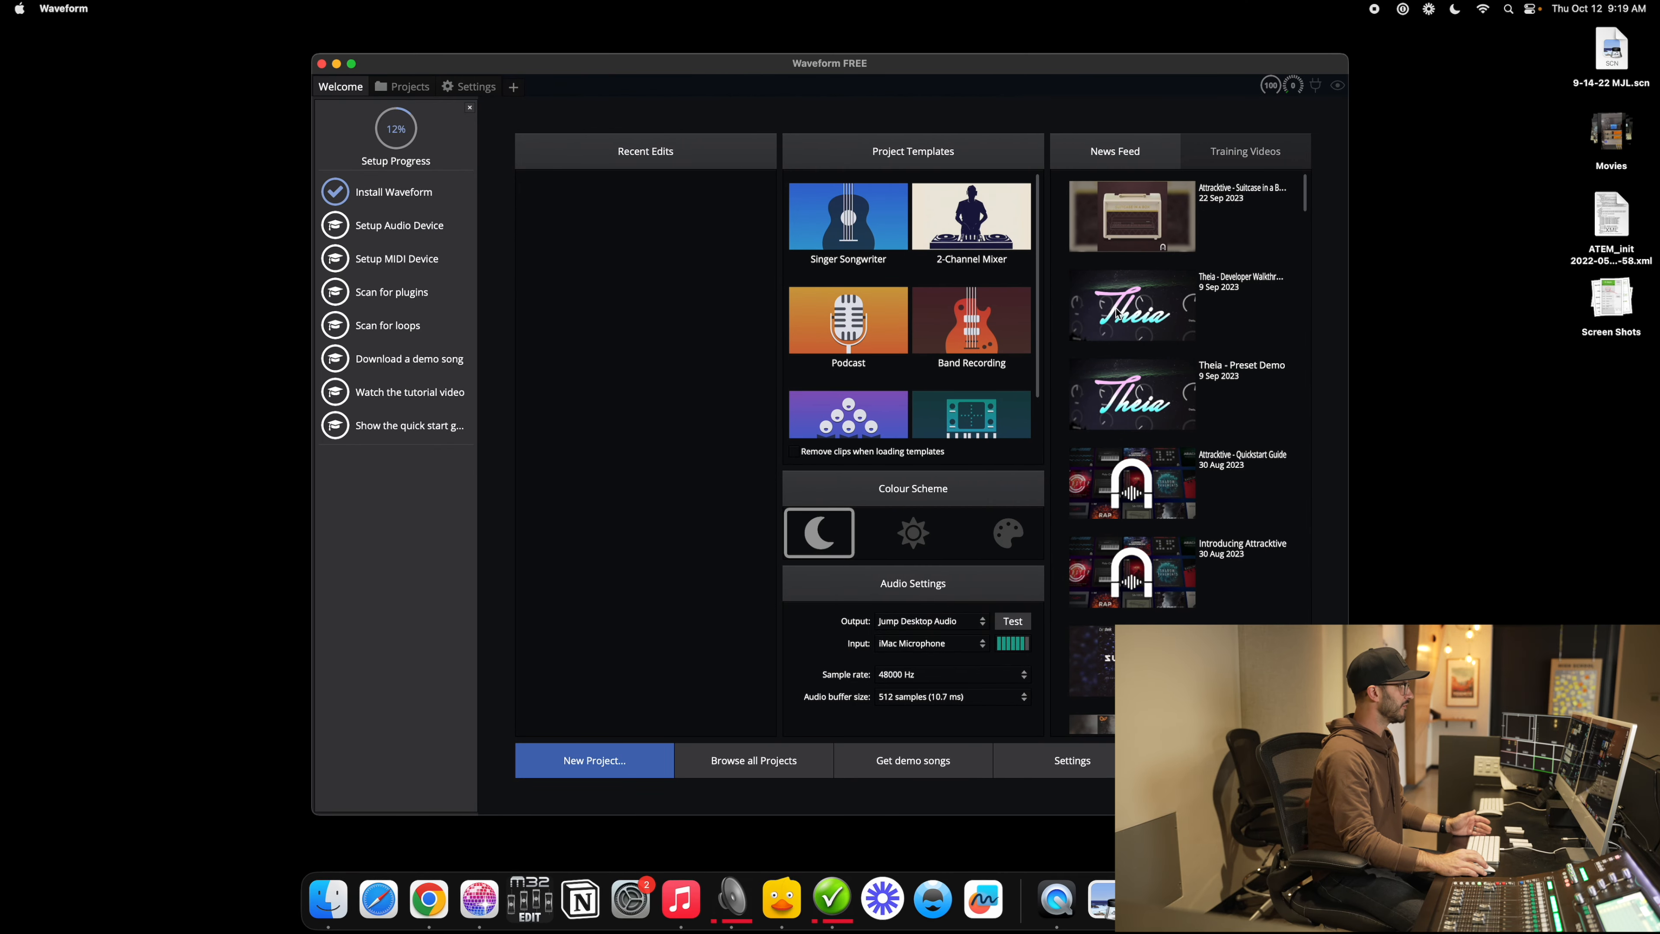
Step: Fill the screen with Waveform, close the setup progress pane, and switch to Training Videos
{"action": "left_click", "coordinate": [354, 65]}
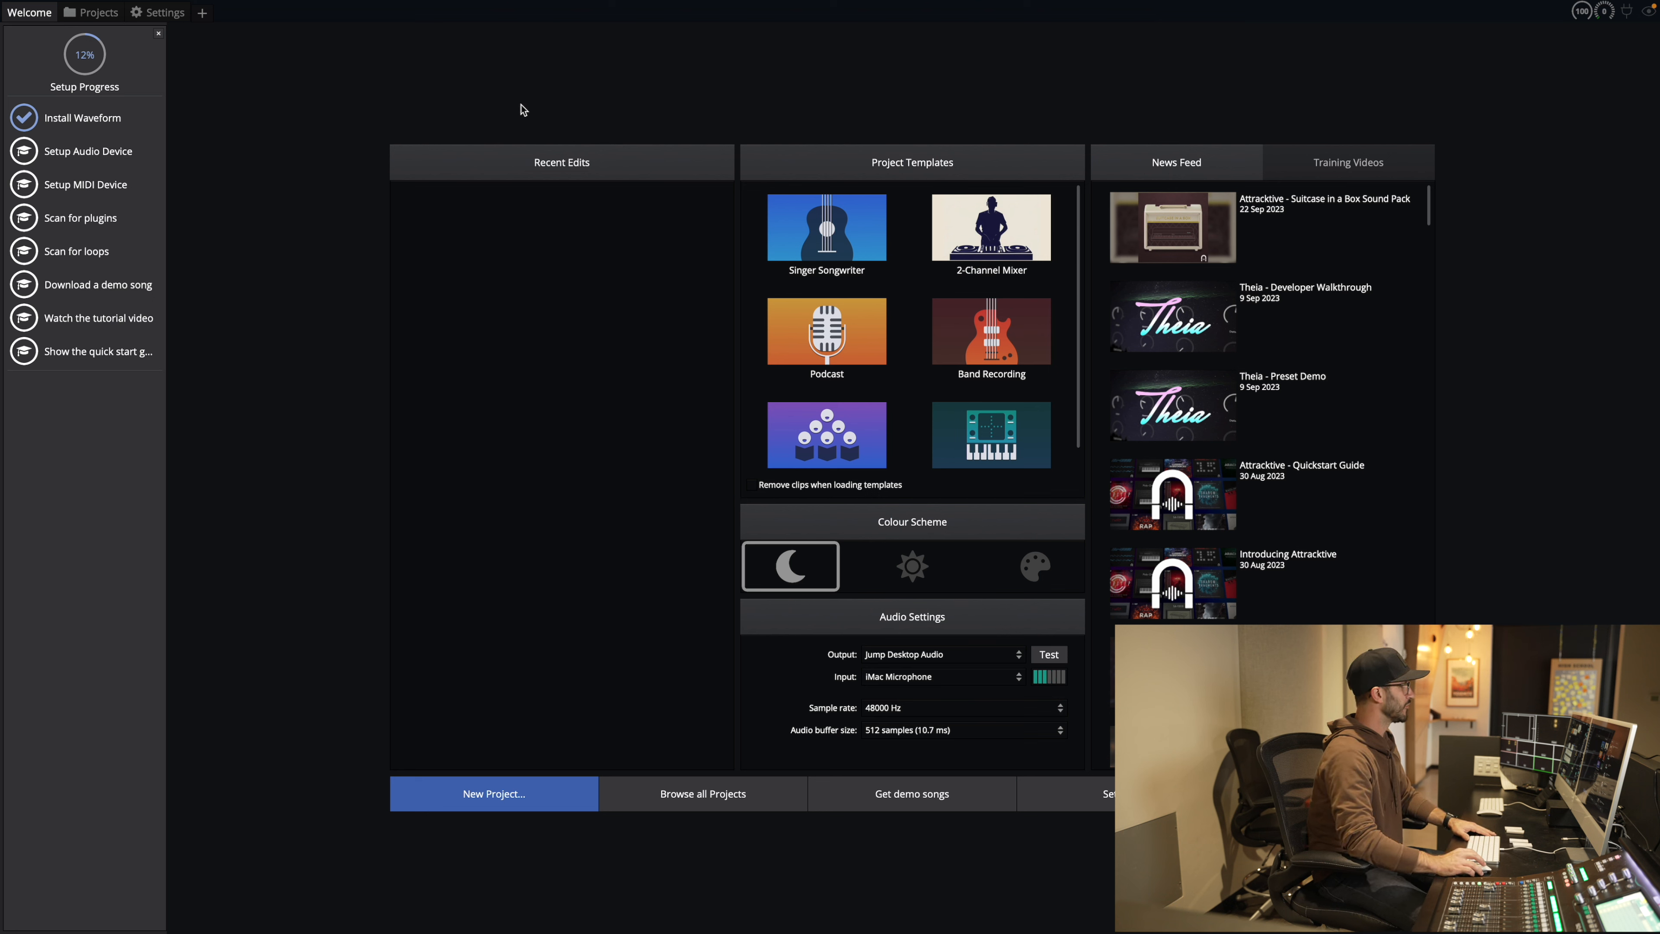
{"action": "mouse_move", "coordinate": [120, 162]}
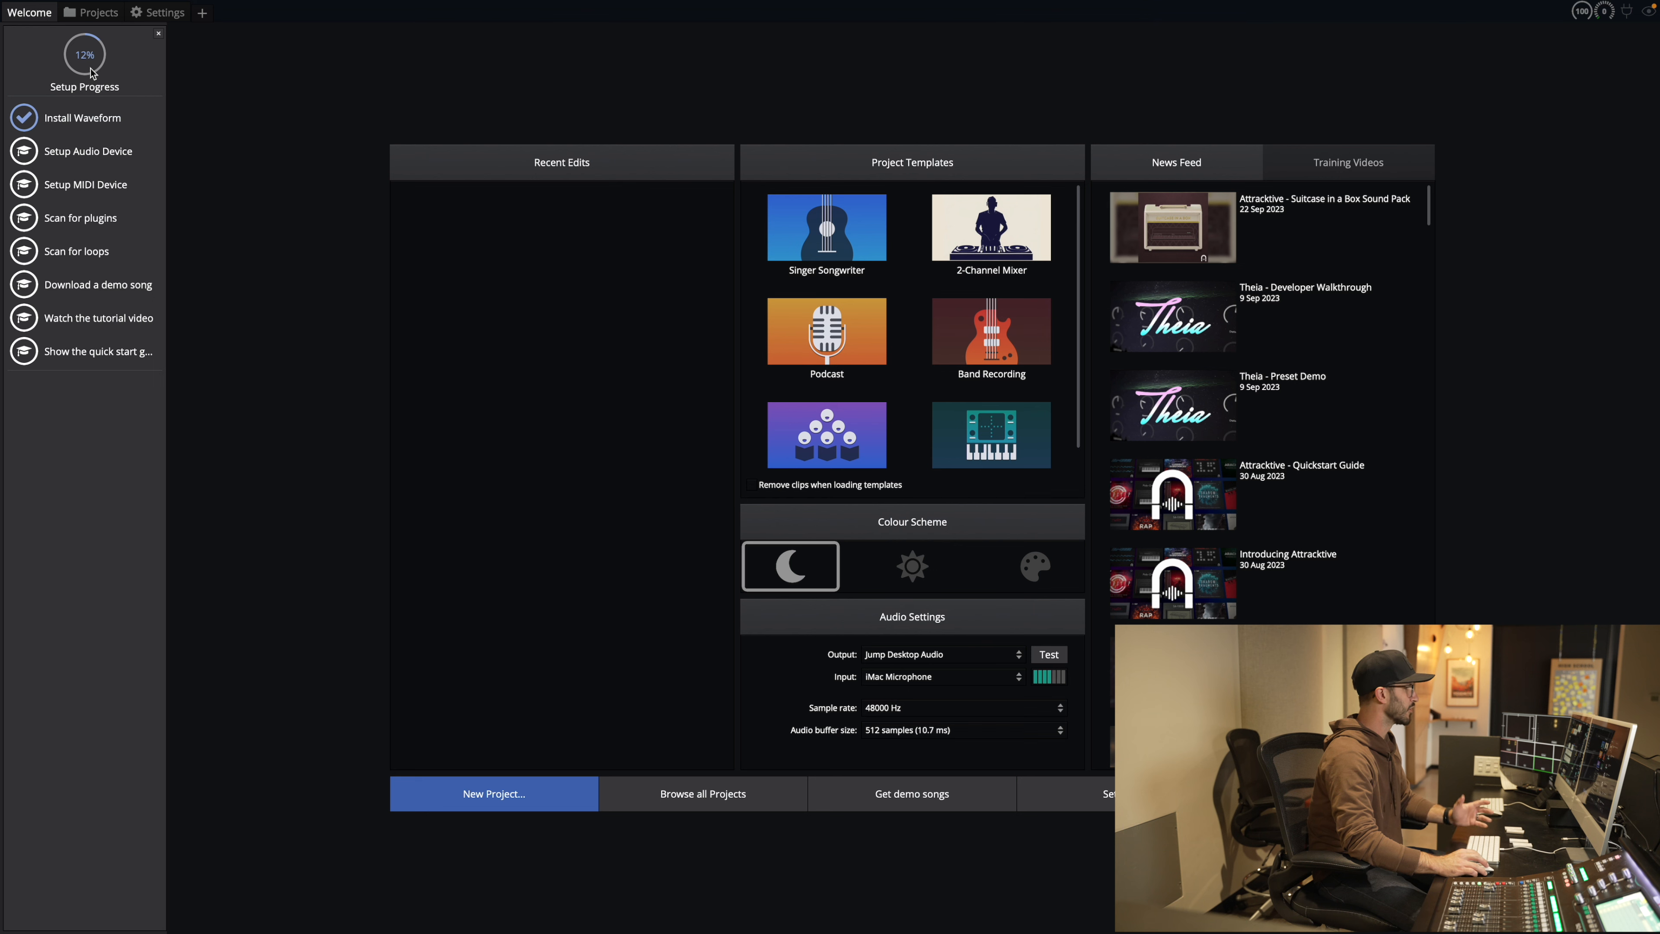
{"action": "left_click", "coordinate": [158, 34]}
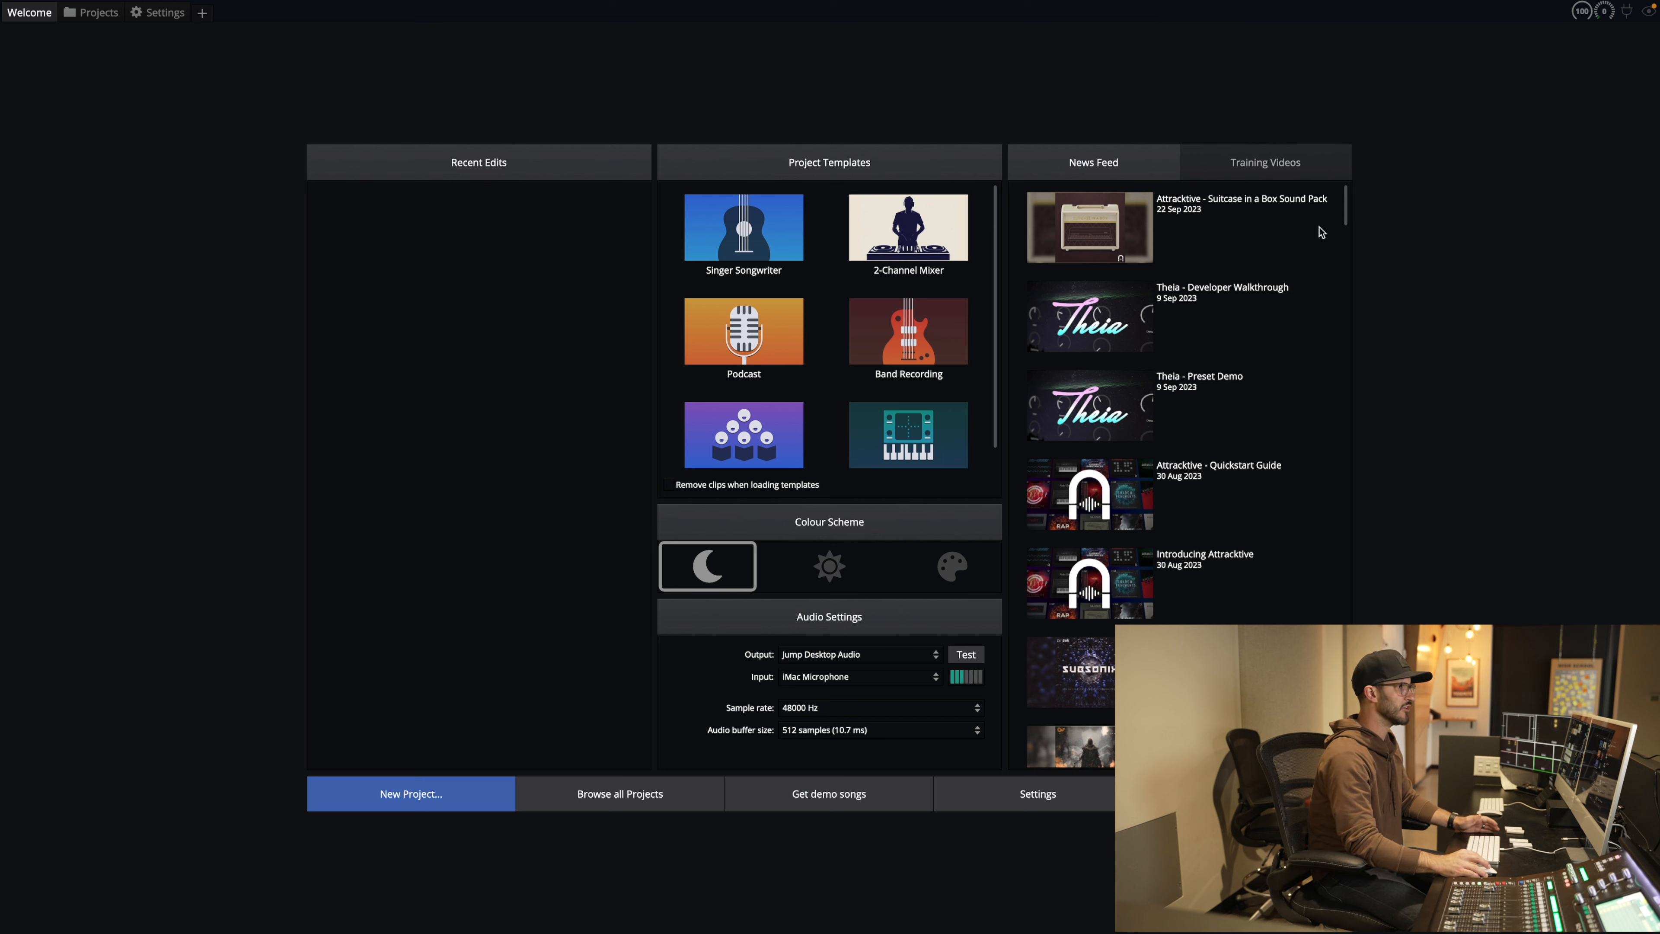
{"action": "left_click", "coordinate": [1247, 167]}
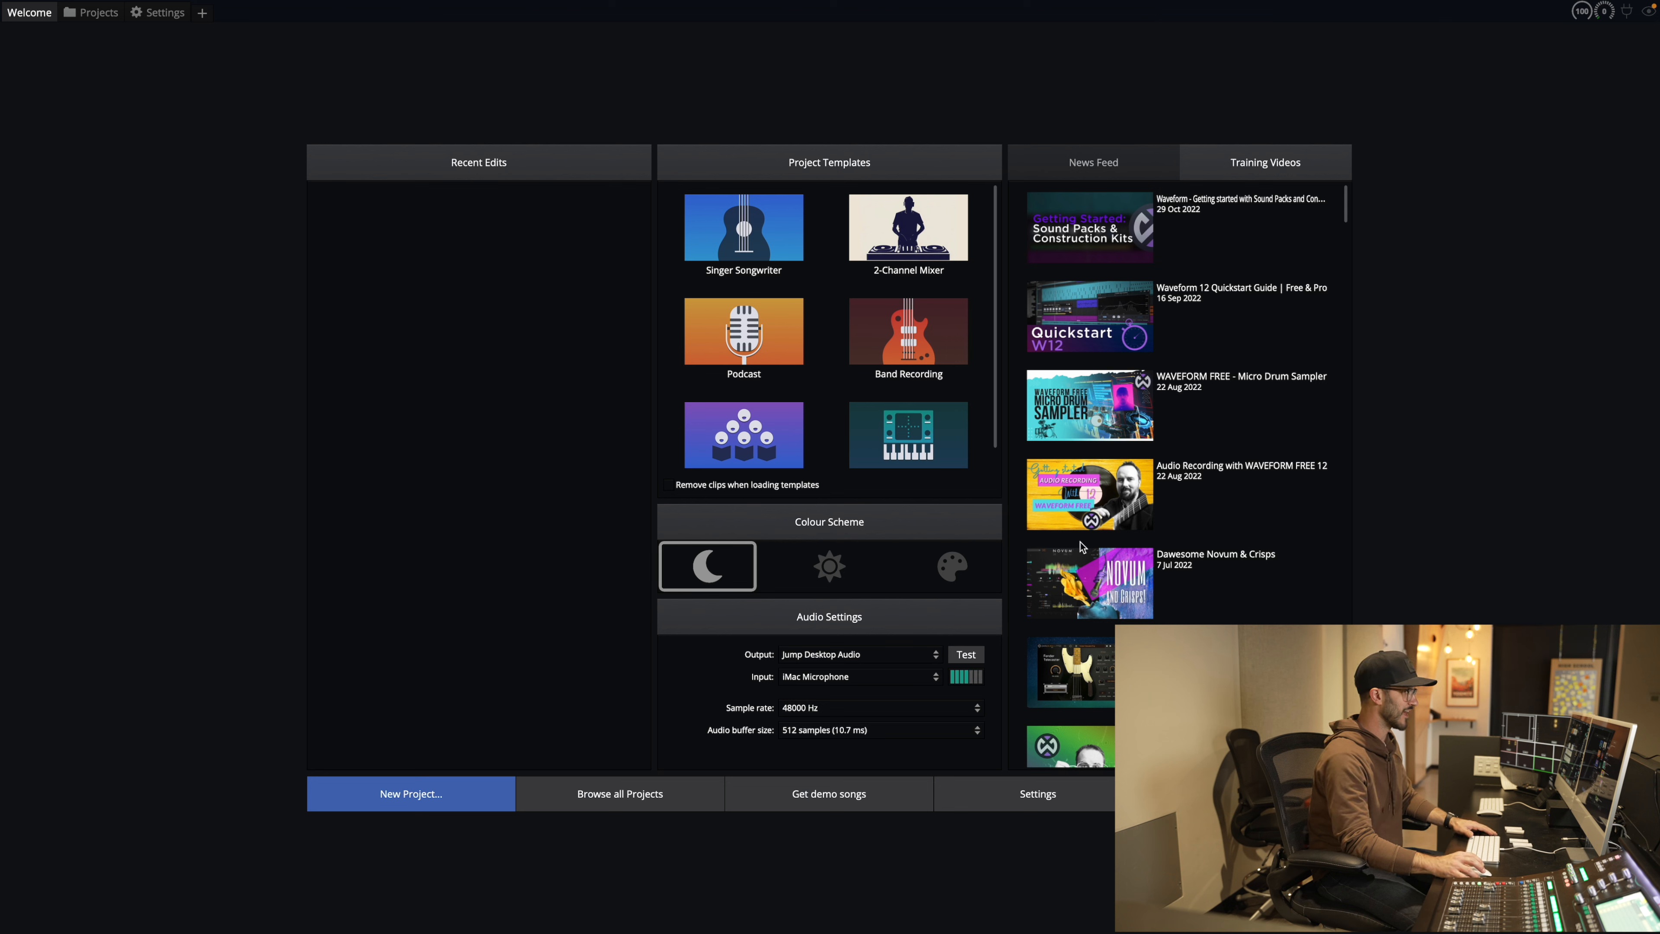
Step: Select Dante Virtual Soundcard as both the audio output and audio input device
{"action": "left_click", "coordinate": [938, 659]}
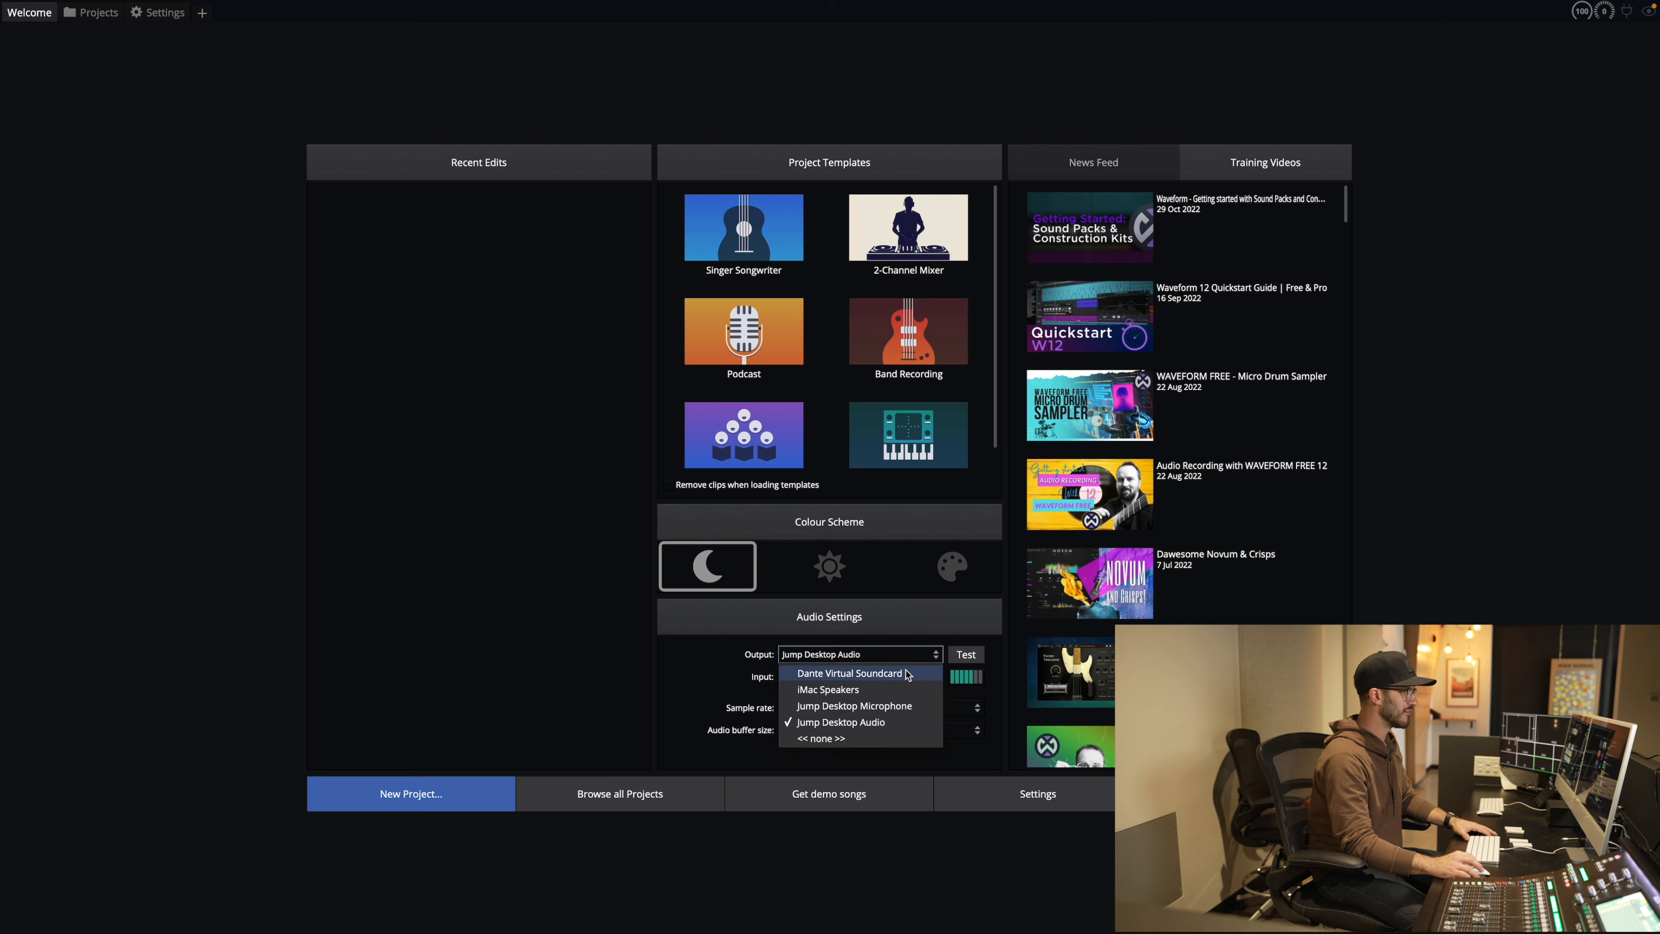
{"action": "left_click", "coordinate": [882, 674]}
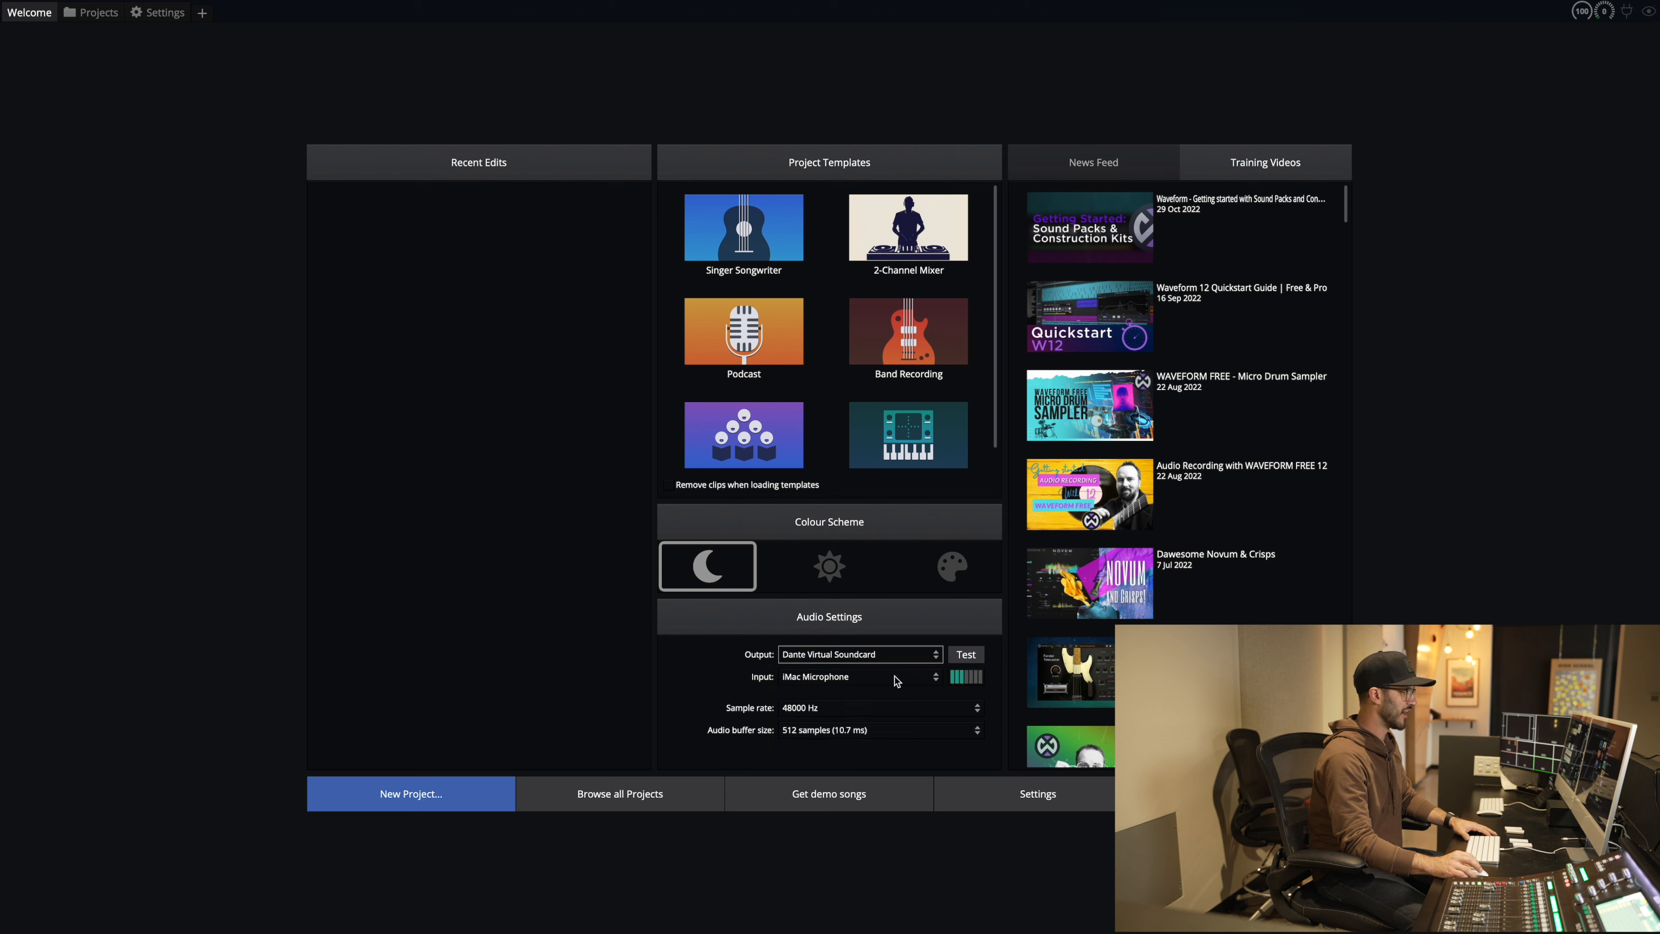
{"action": "left_click", "coordinate": [894, 677]}
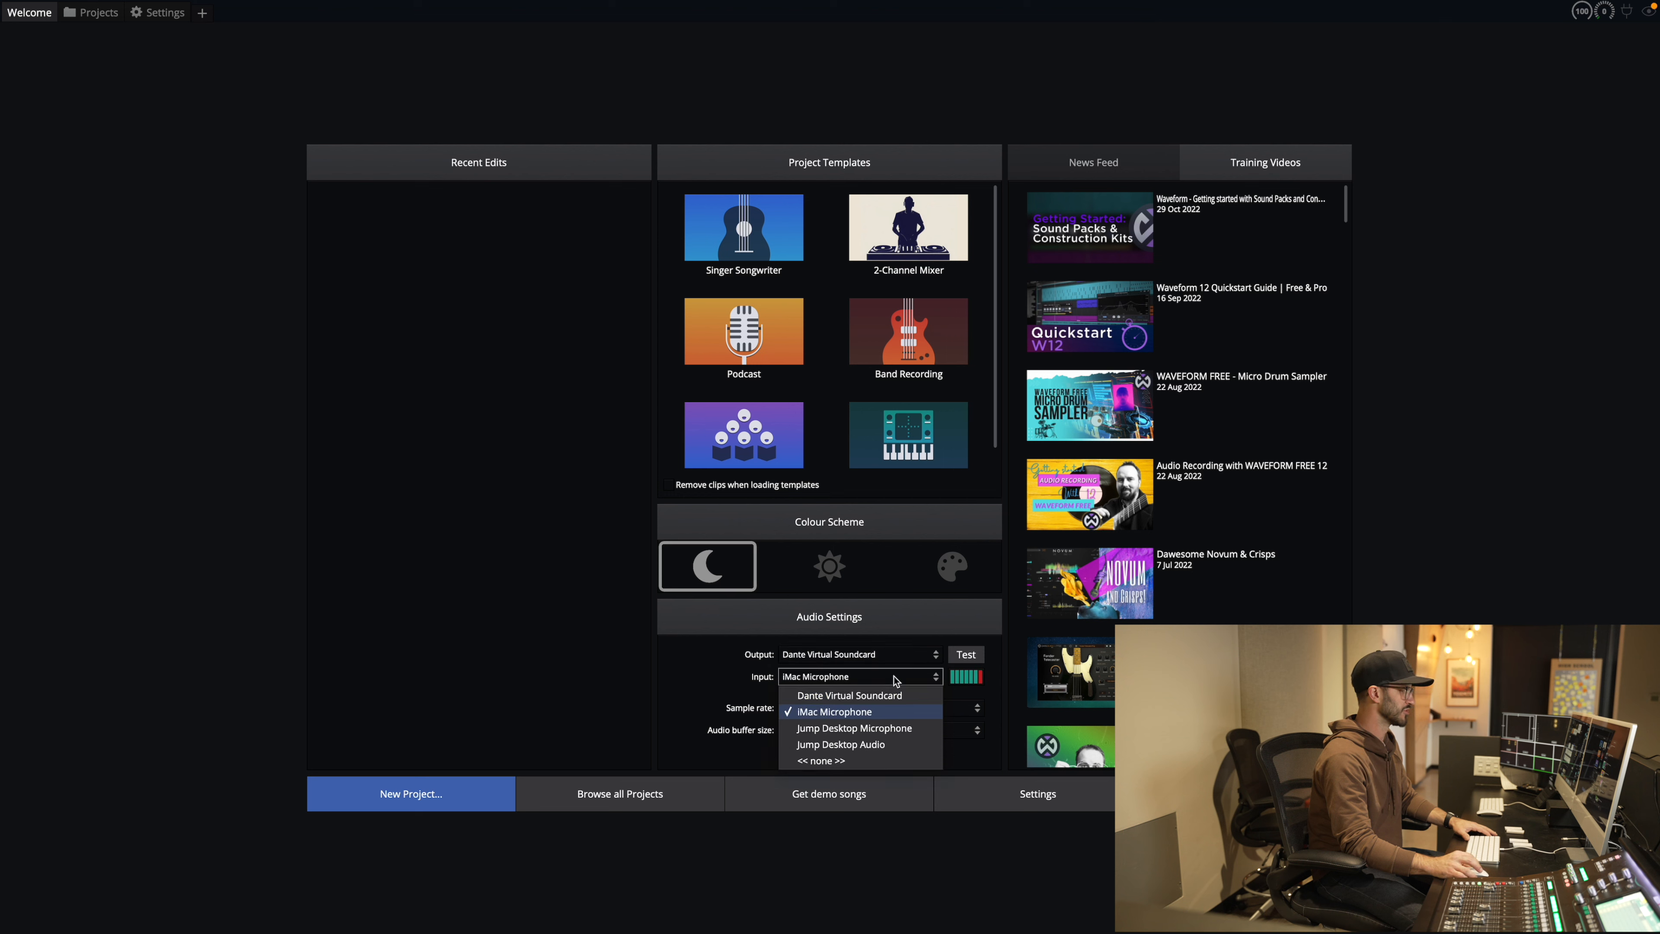
{"action": "left_click", "coordinate": [879, 697]}
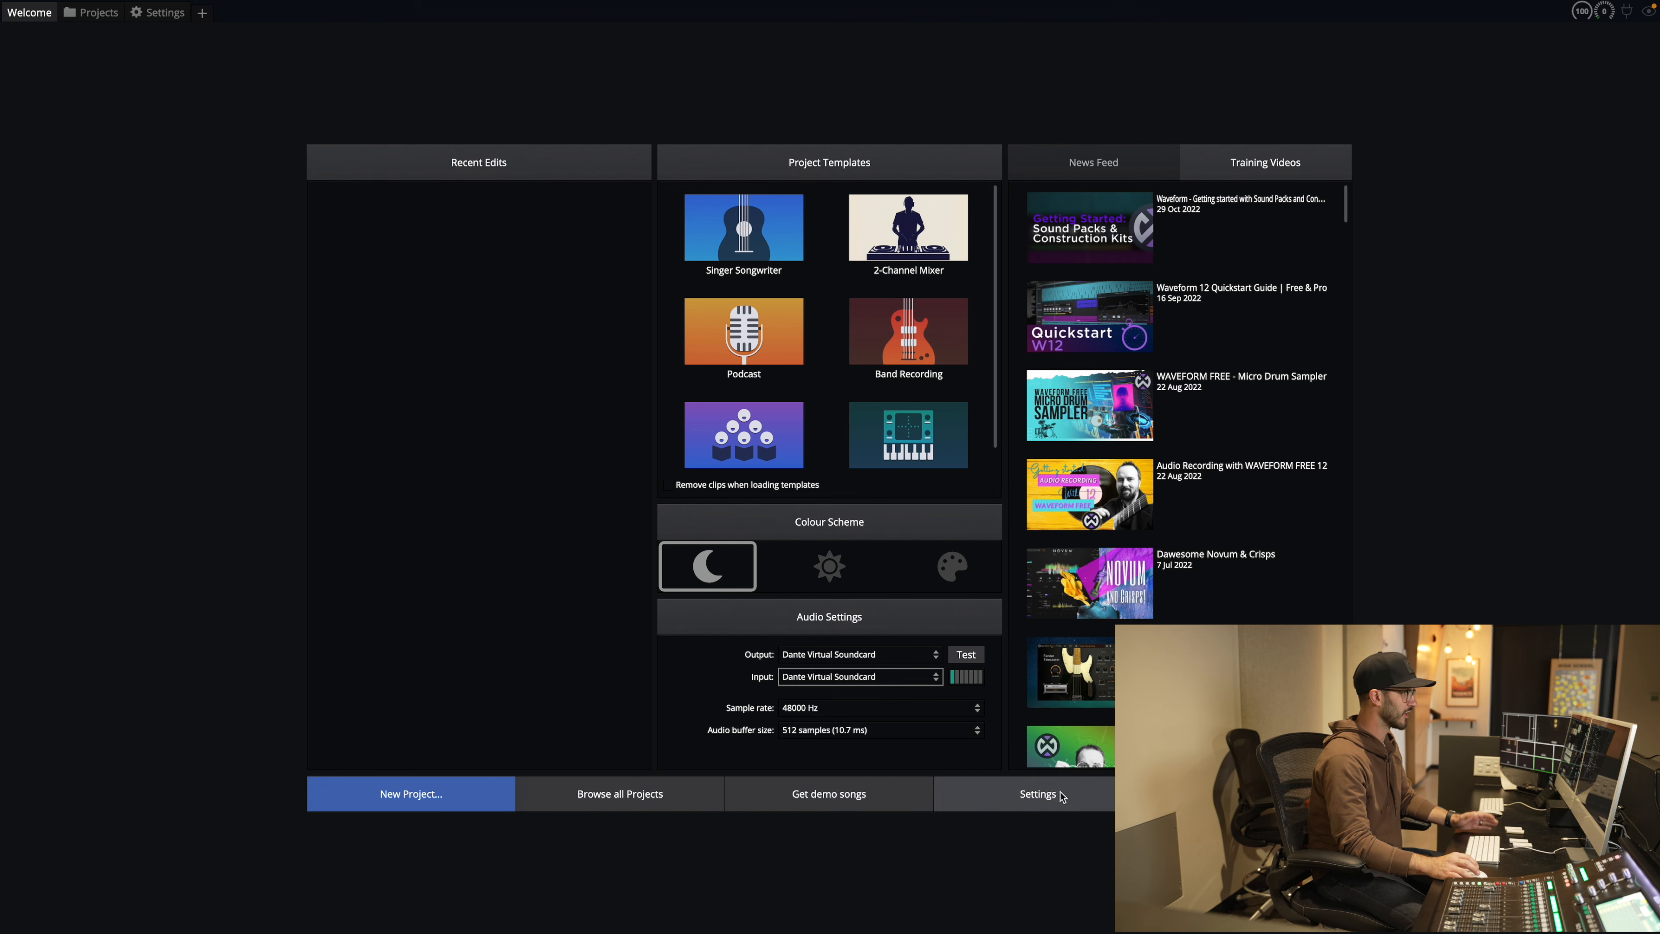
Step: Go through the Welcome and Projects pages back to Settings, then show the Audio Devices page
{"action": "left_click", "coordinate": [1038, 798]}
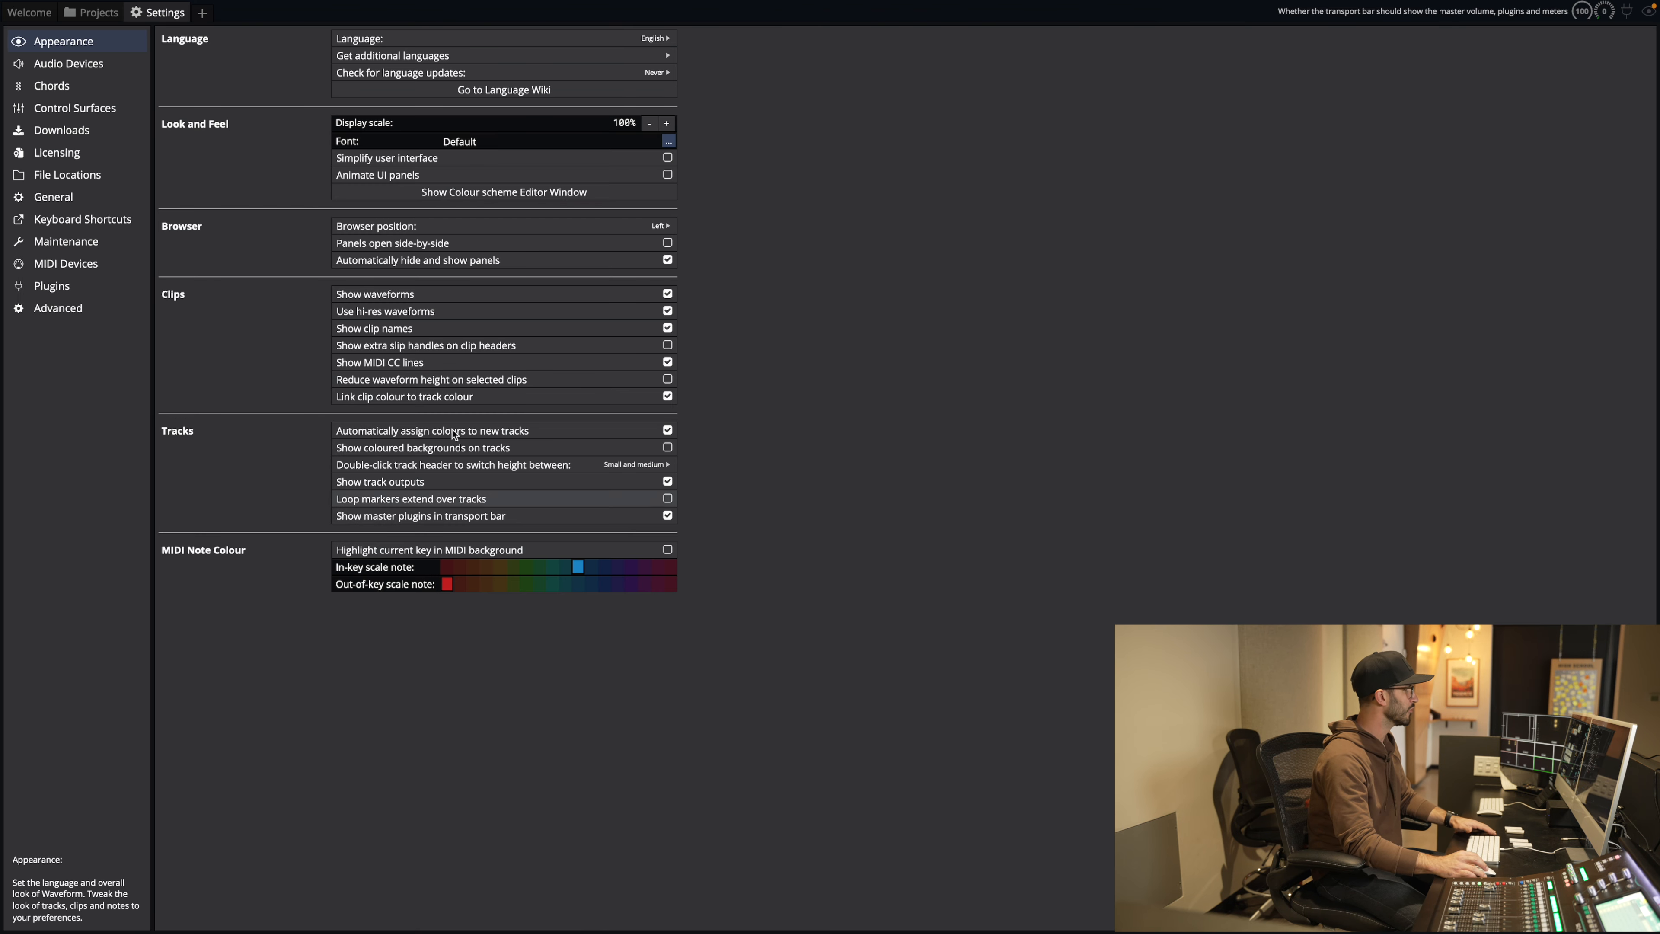
{"action": "left_click", "coordinate": [56, 16]}
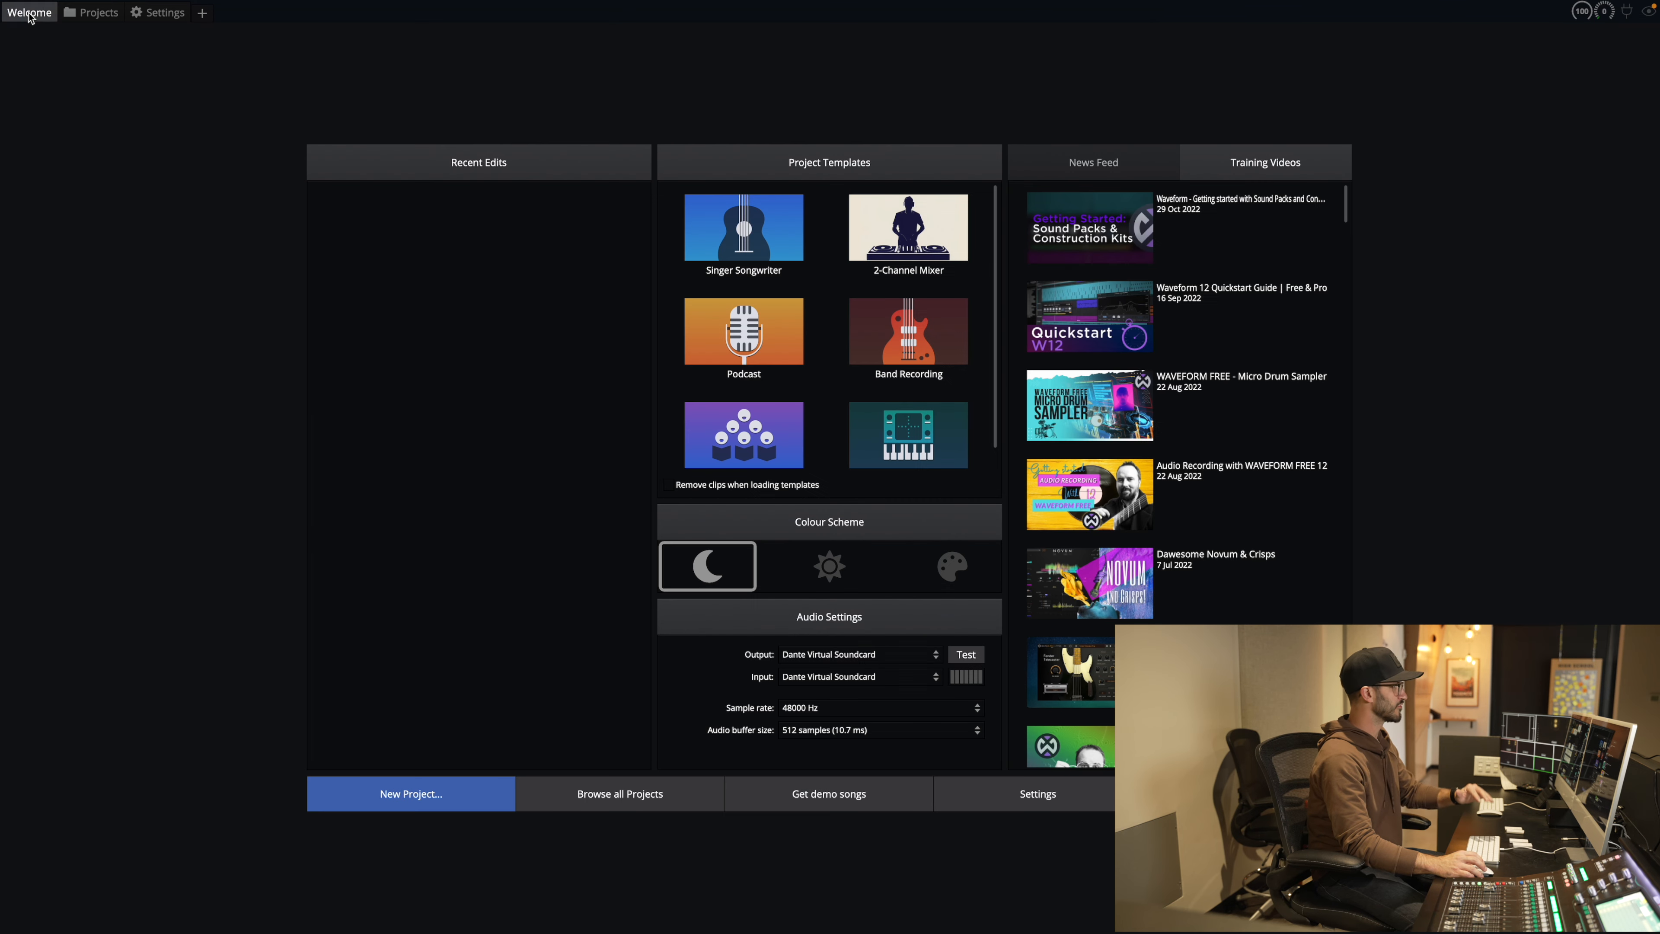
{"action": "left_click", "coordinate": [74, 15]}
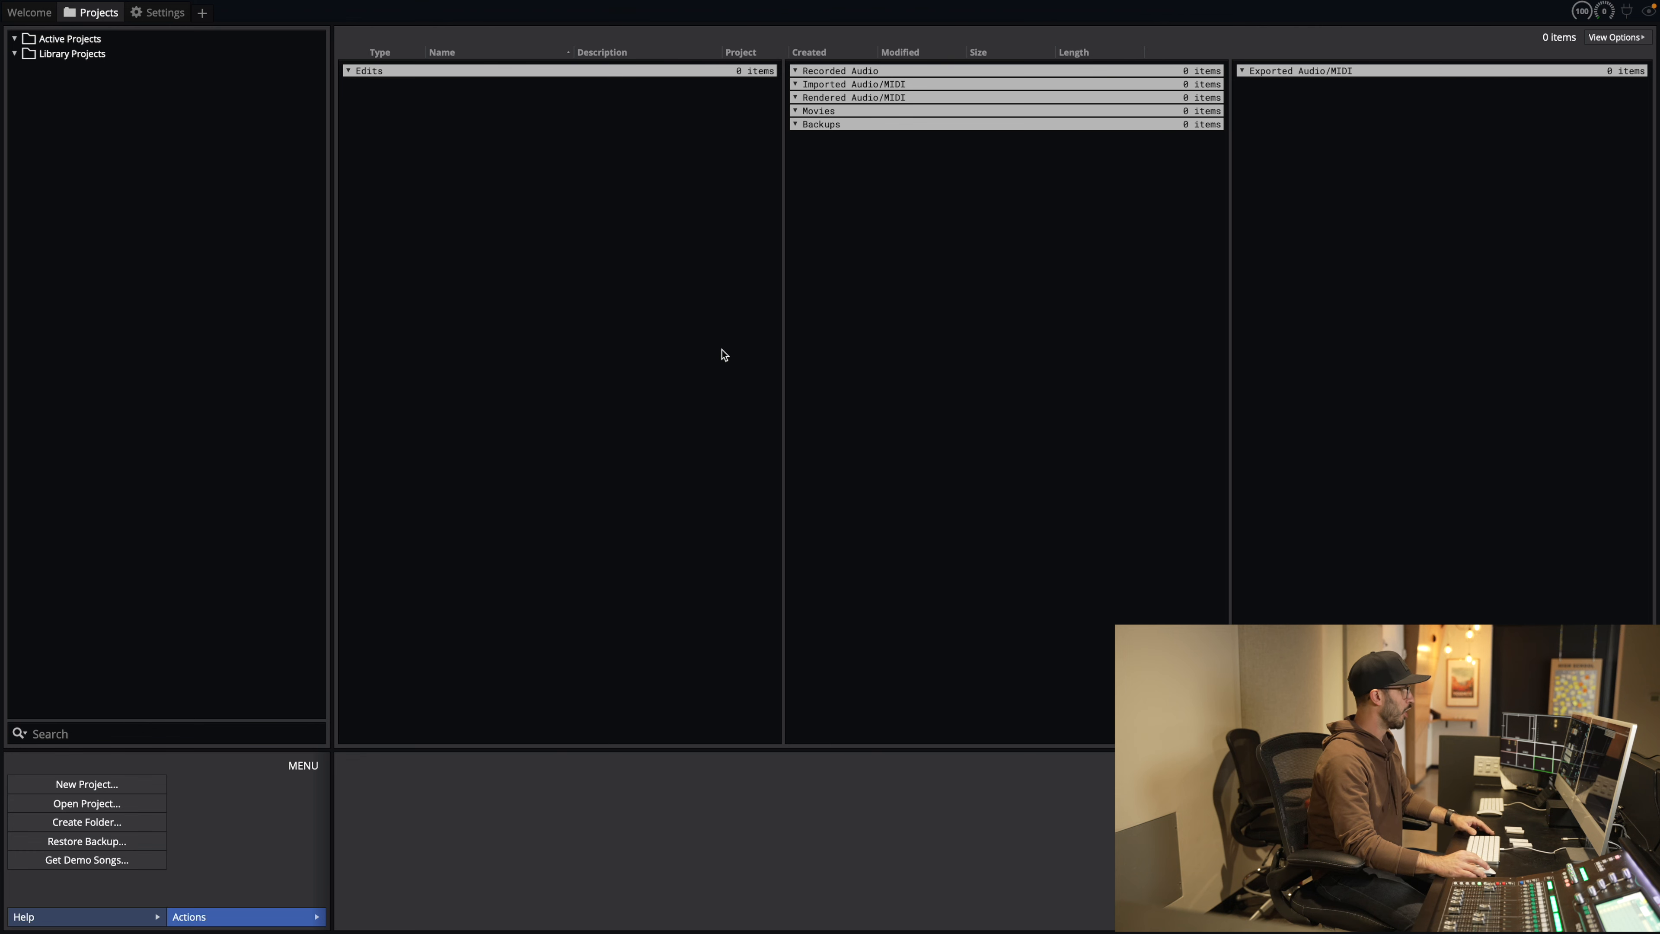
{"action": "left_click", "coordinate": [149, 14]}
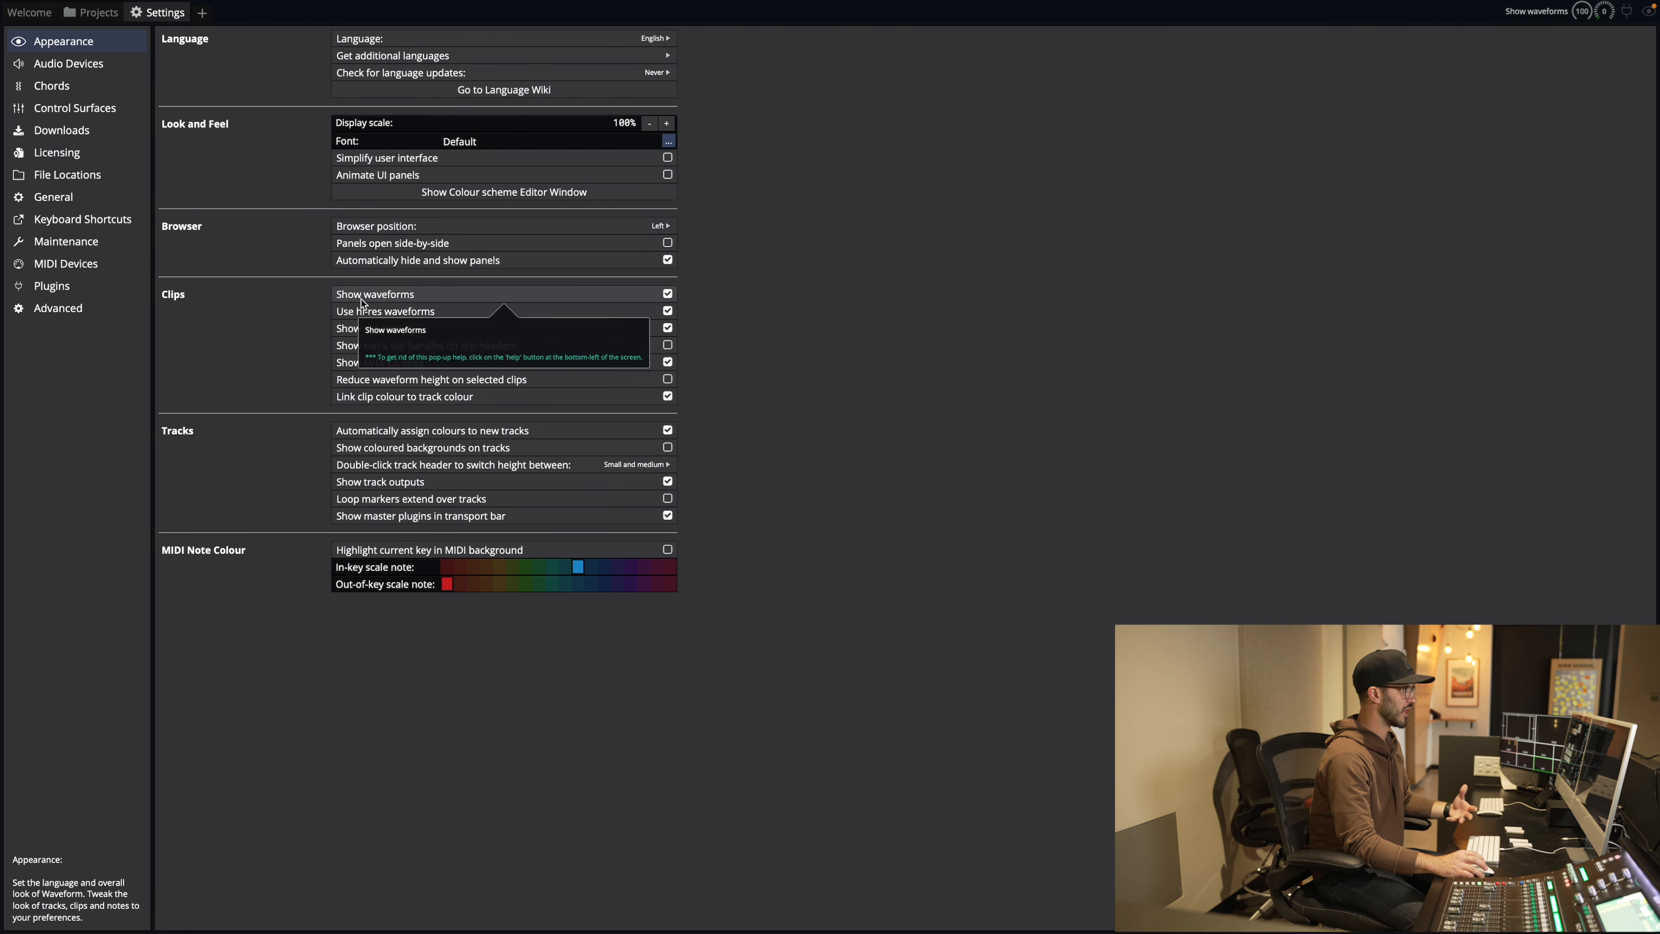
{"action": "left_click", "coordinate": [86, 66]}
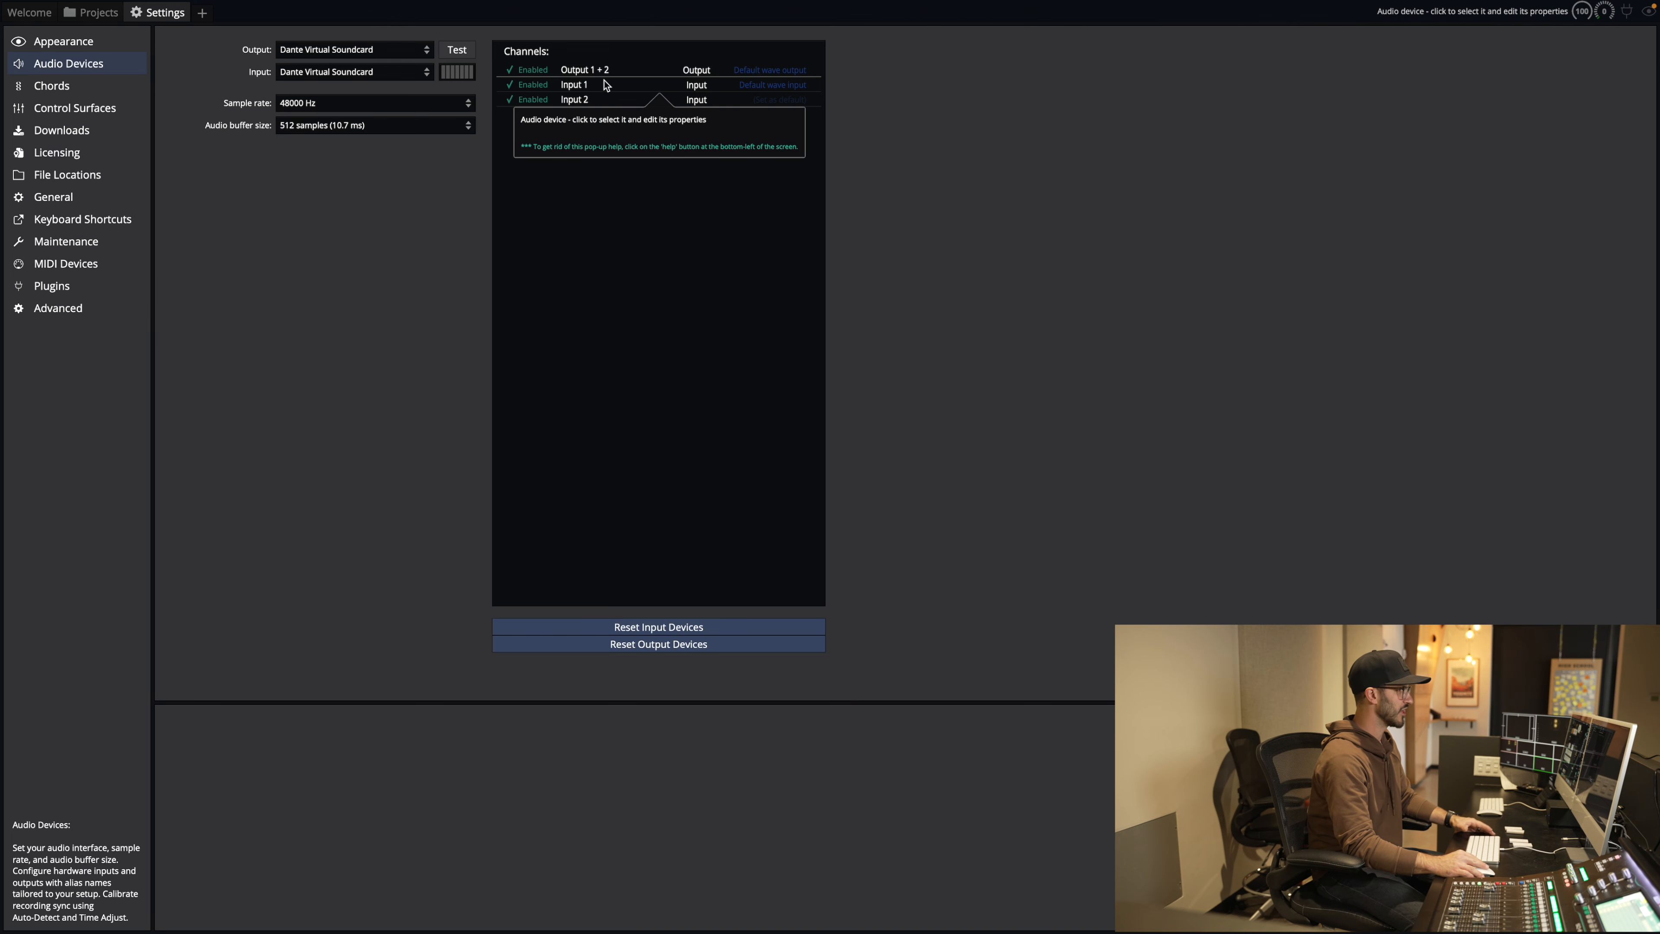
Step: Increase the Audio Channels count in Dante Virtual Soundcard, then return to Churchfront Test Edit 1
{"action": "key", "text": "ctrl+Left"}
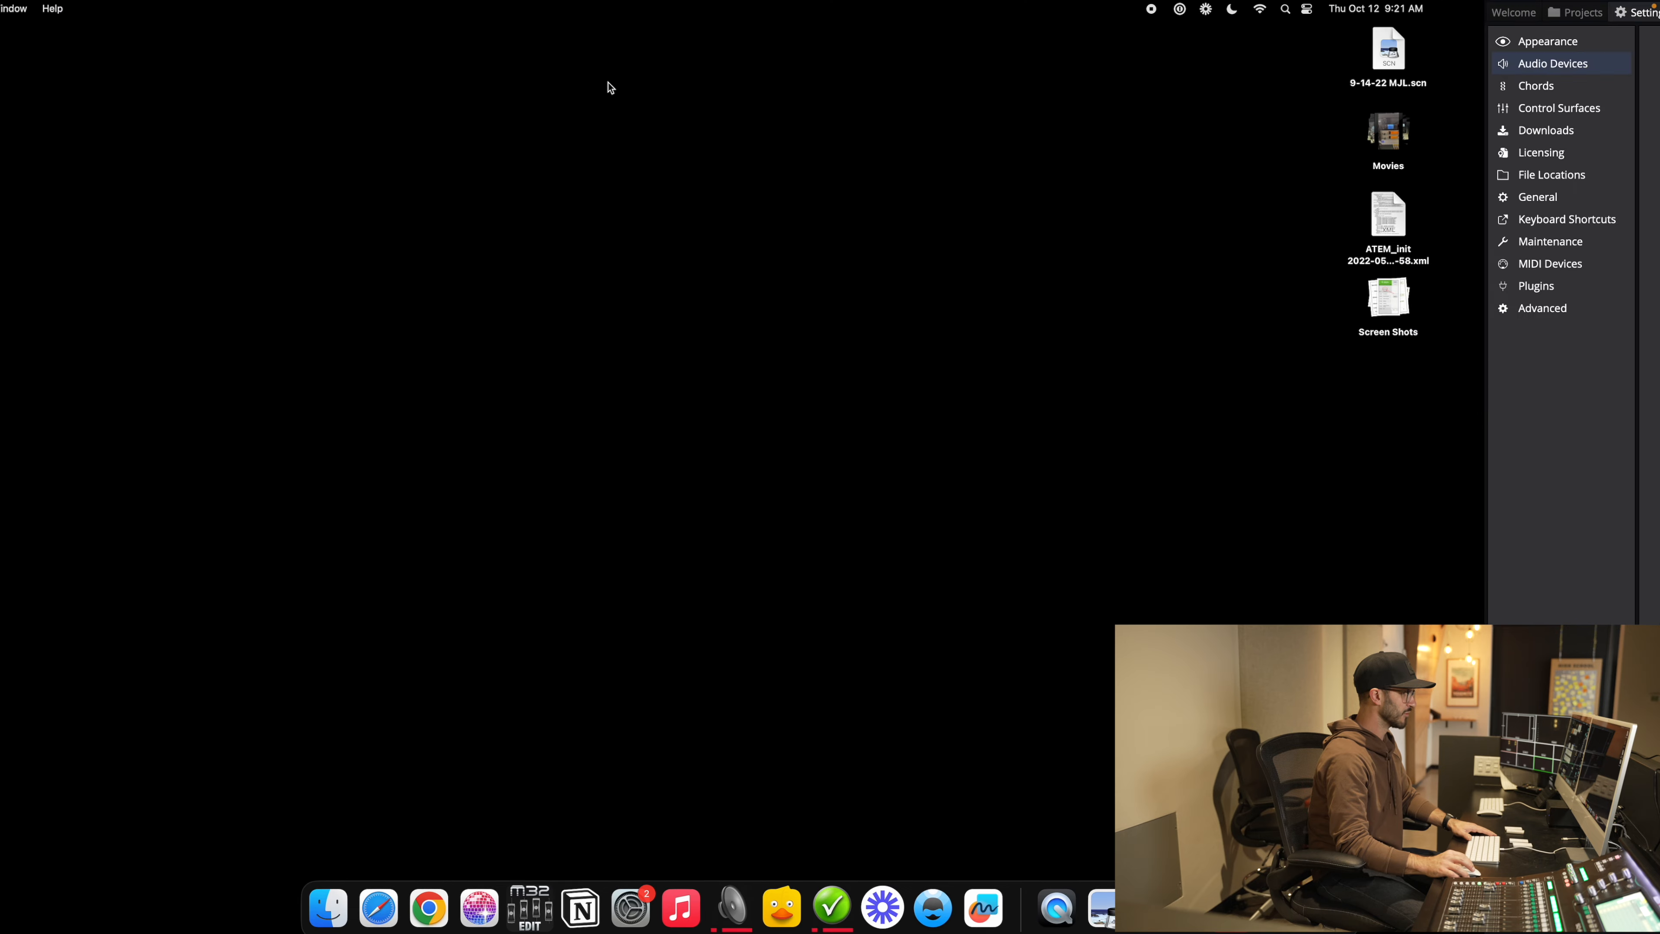
{"action": "left_click", "coordinate": [732, 899]}
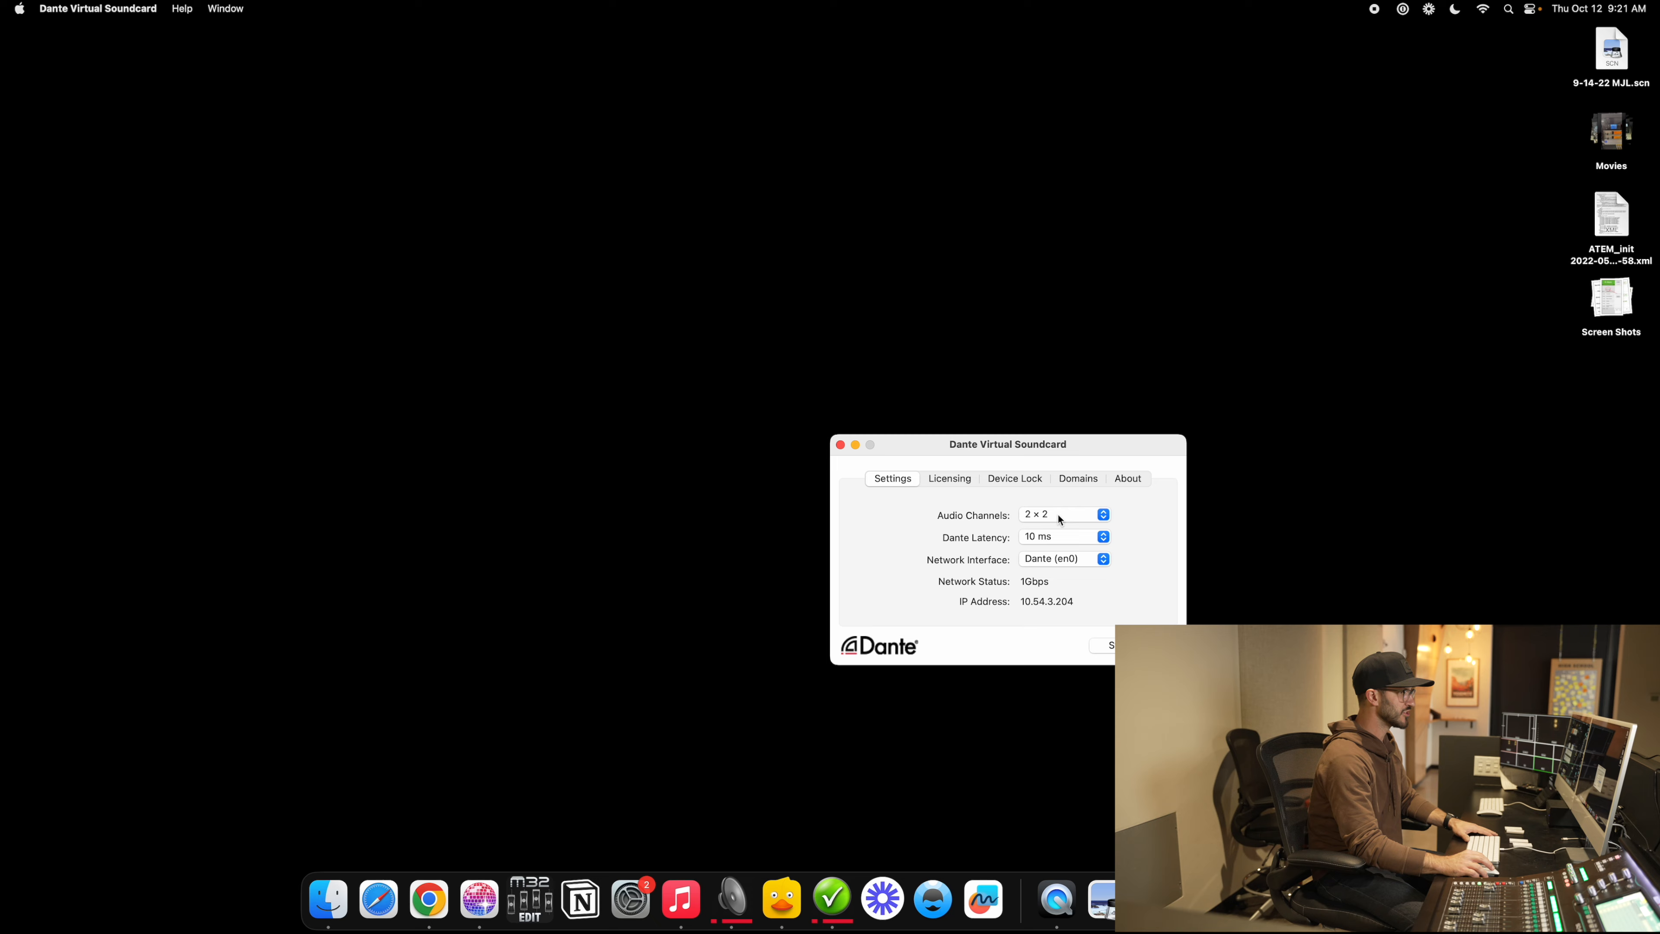
{"action": "left_click", "coordinate": [1059, 514]}
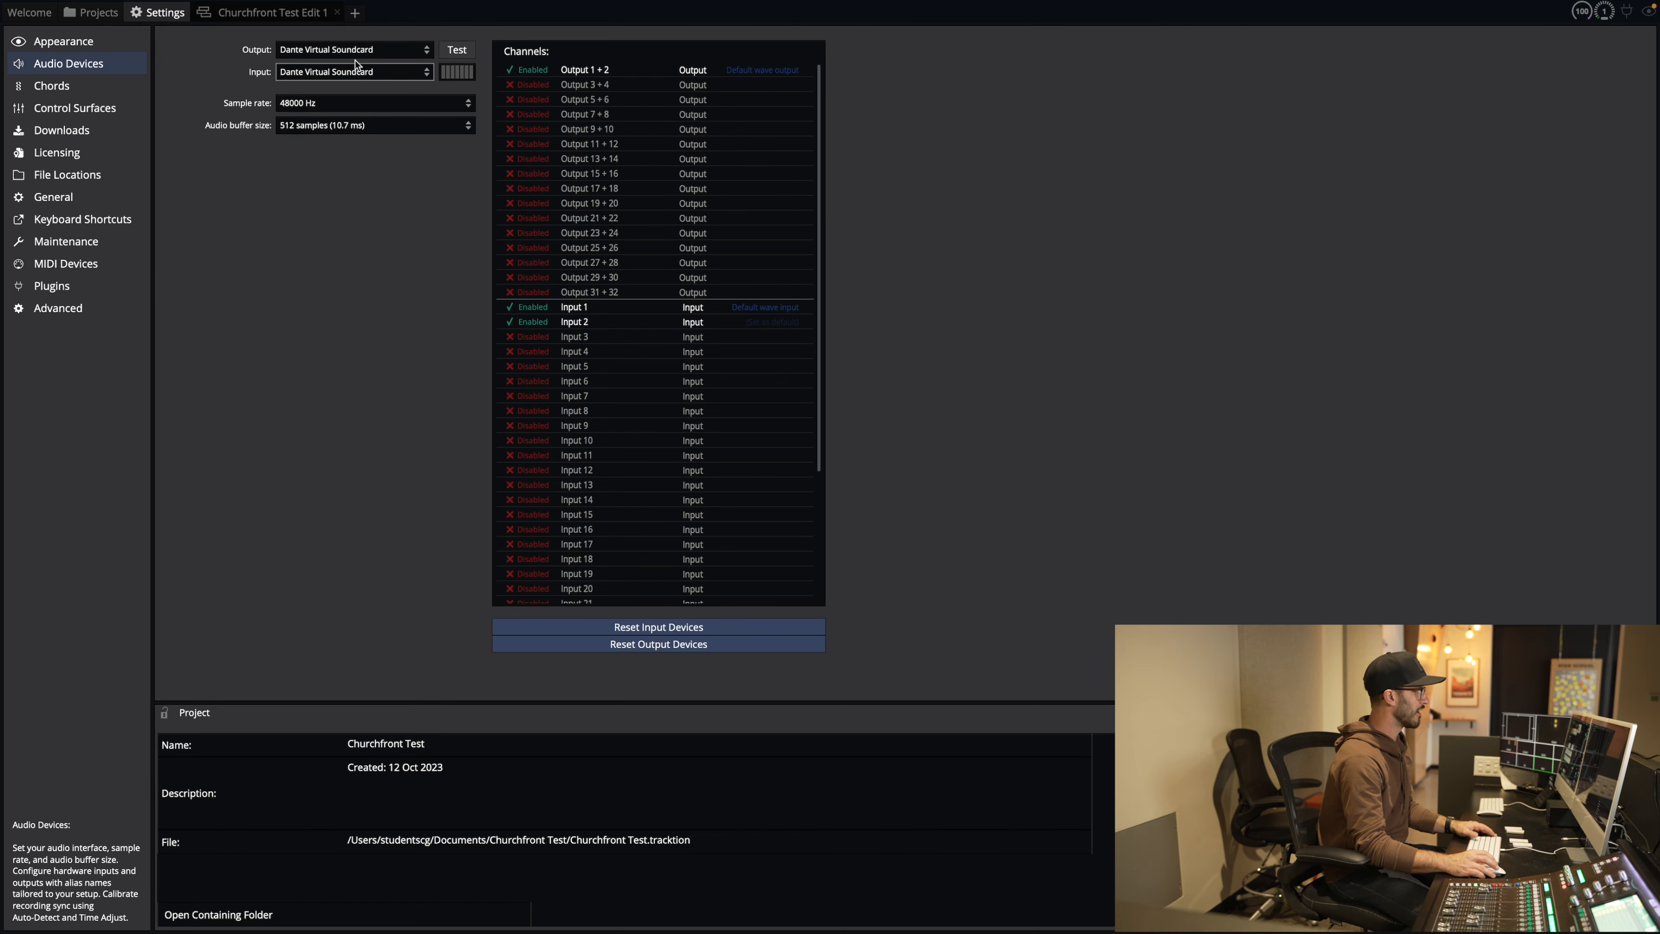
{"action": "left_click", "coordinate": [313, 21]}
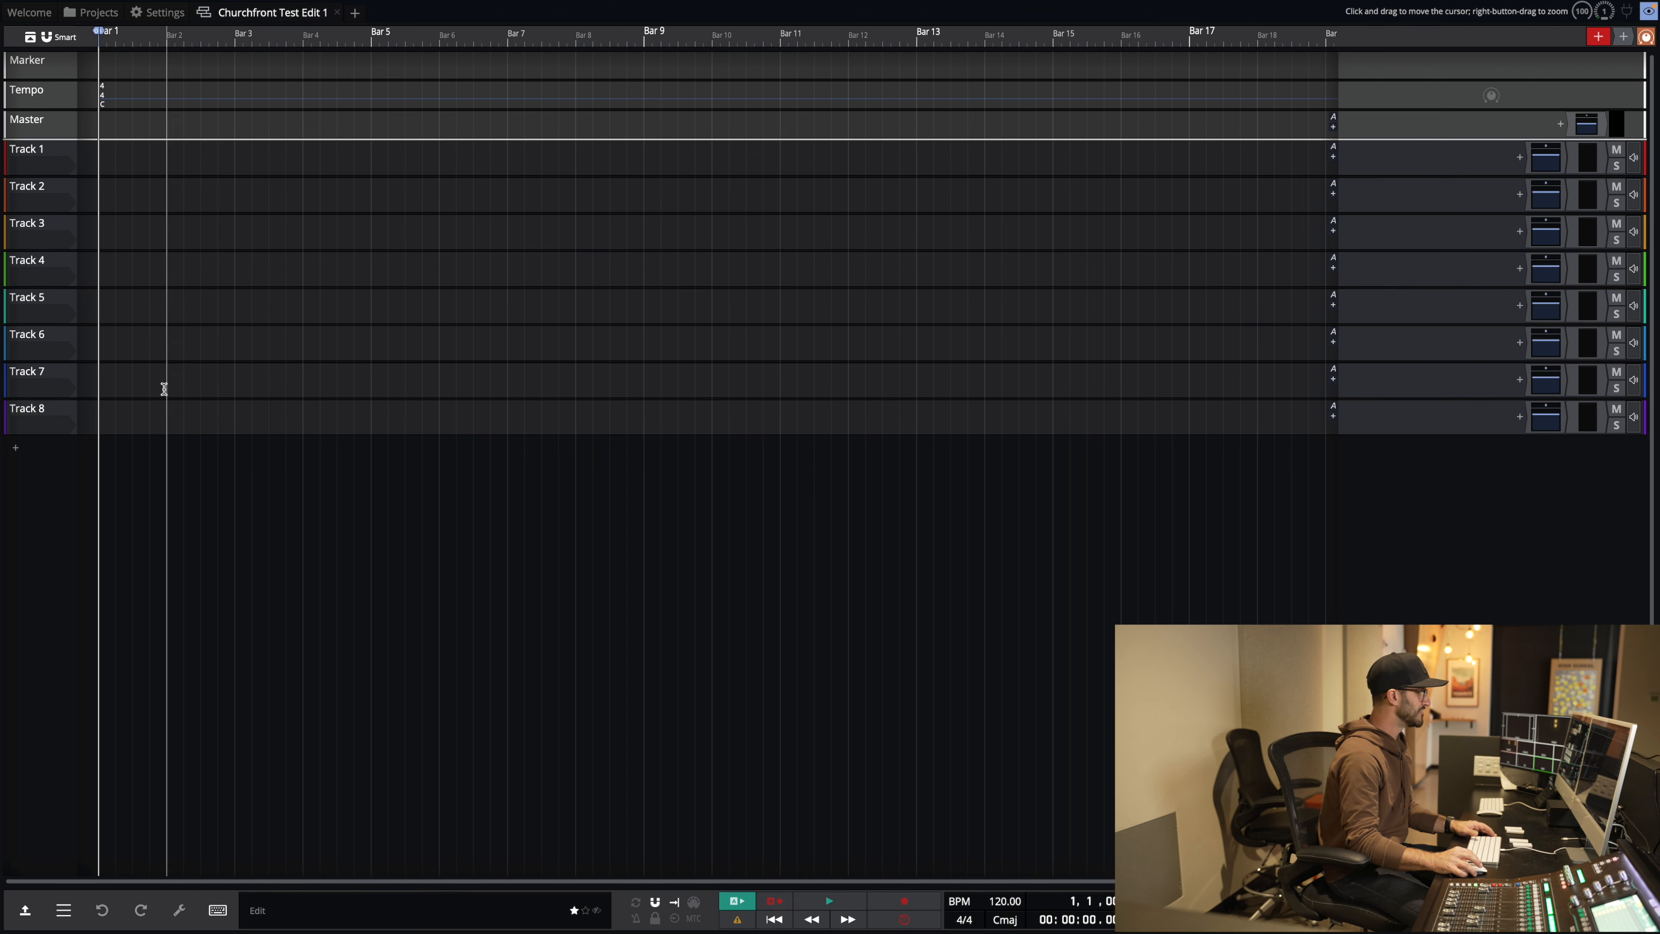
Step: Browse Help > Pop-up help, set the playhead near bar 4, and reopen the Audio Devices settings
{"action": "left_click", "coordinate": [26, 912]}
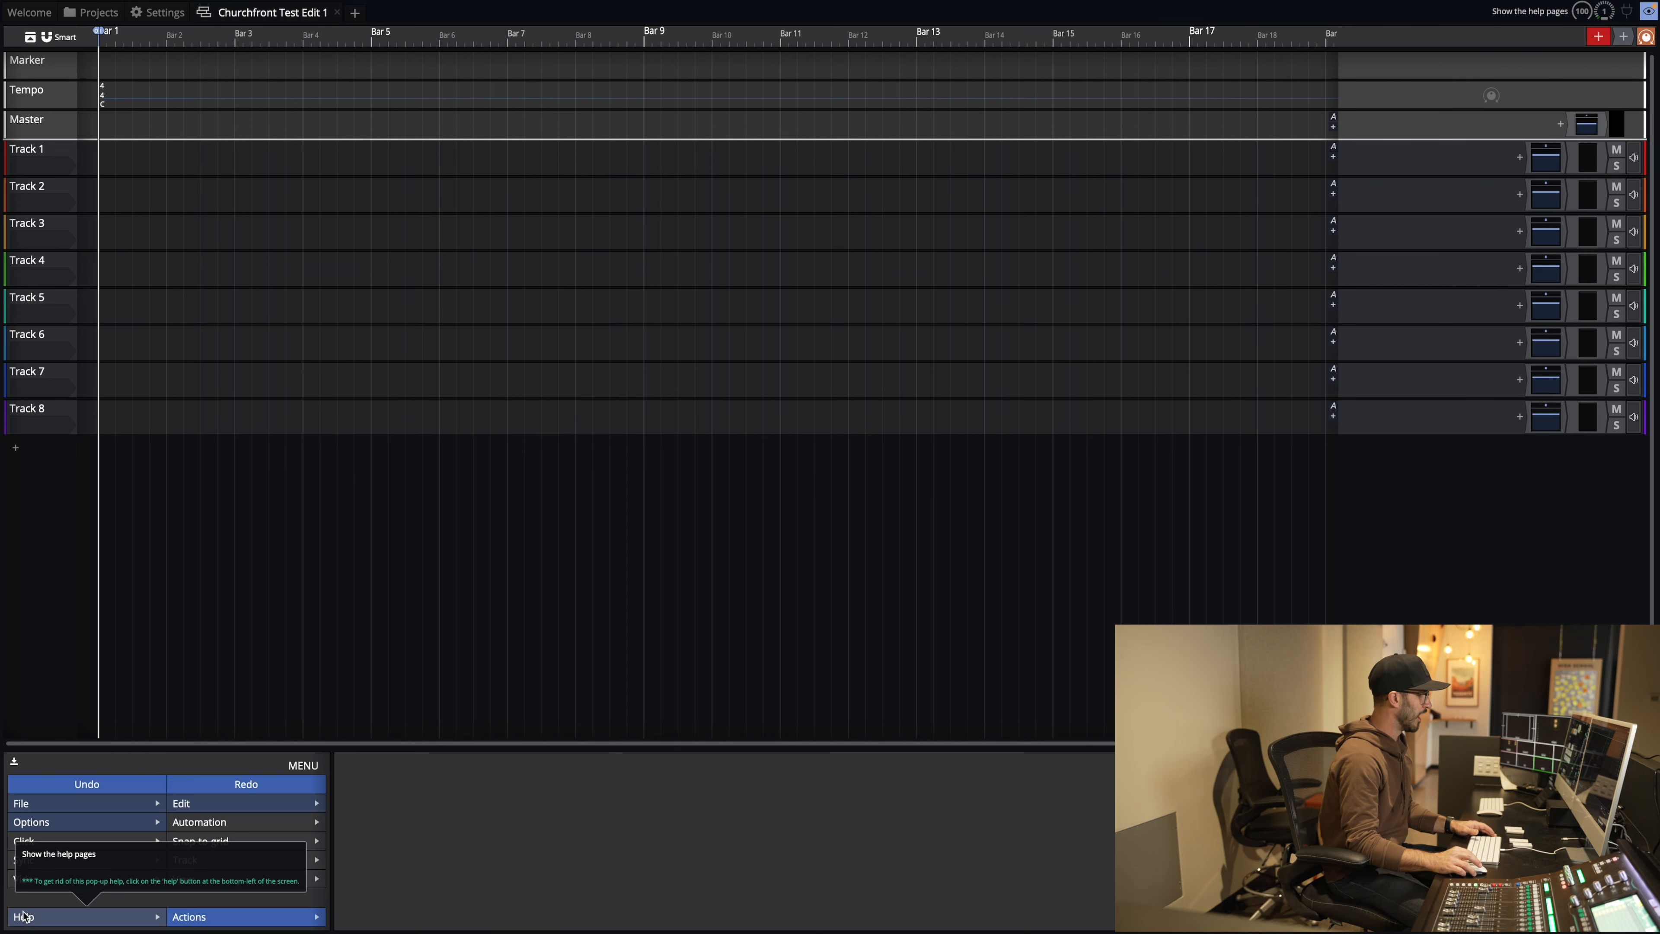
{"action": "left_click", "coordinate": [124, 922]}
{"action": "mouse_move", "coordinate": [124, 862]}
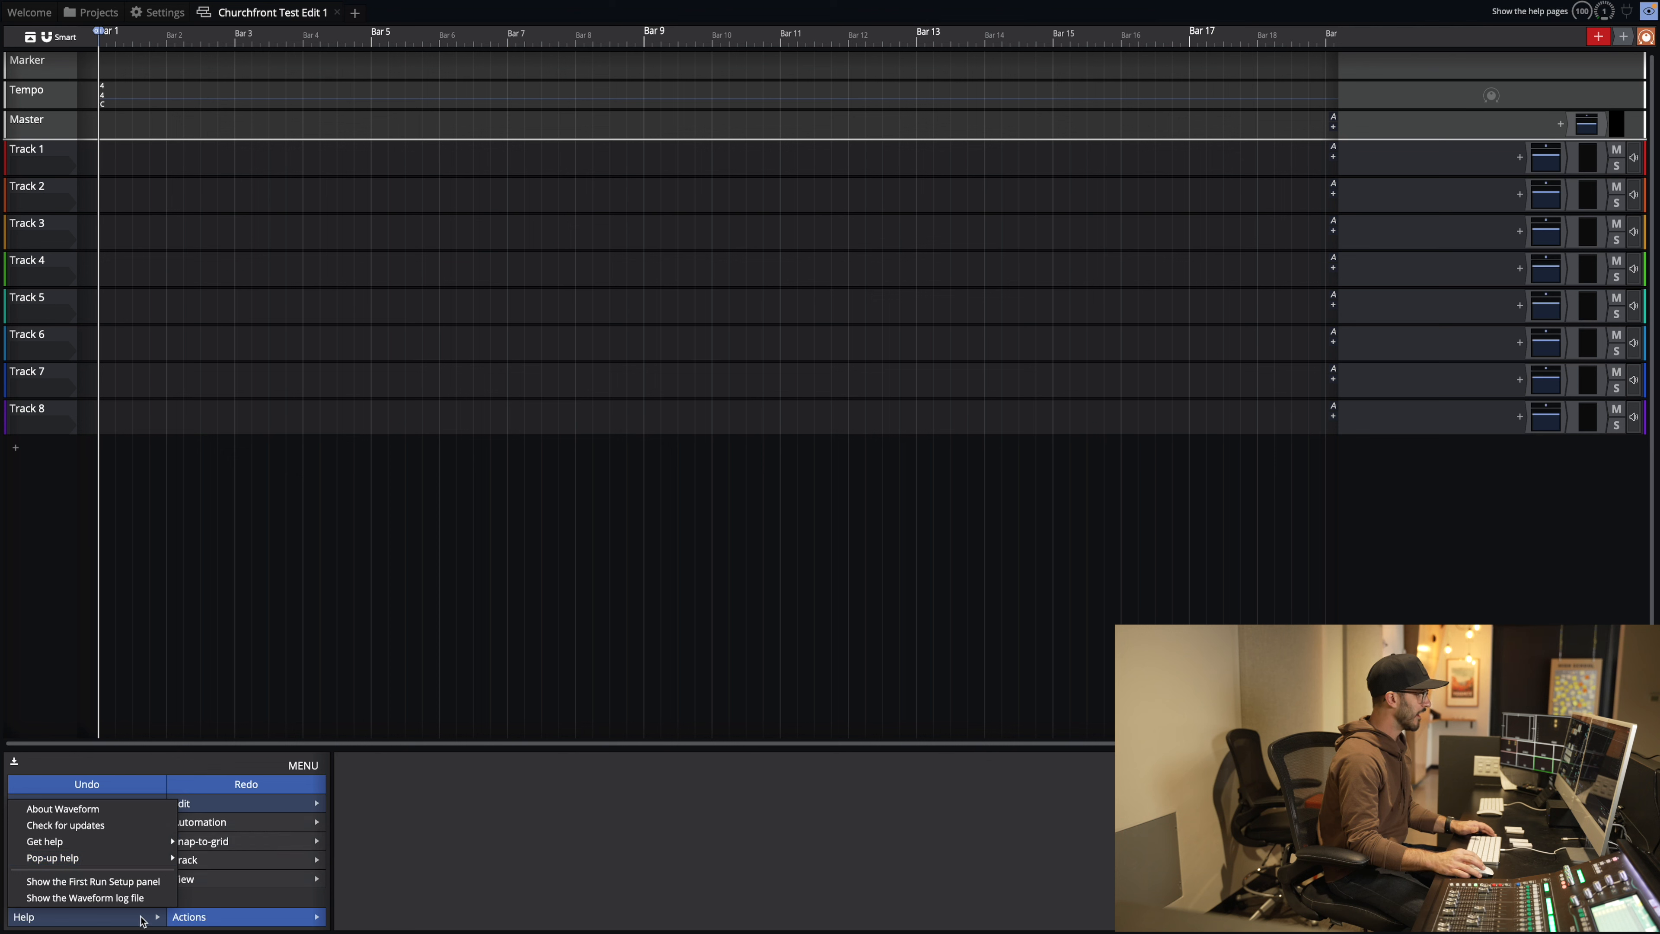
{"action": "left_click", "coordinate": [310, 634]}
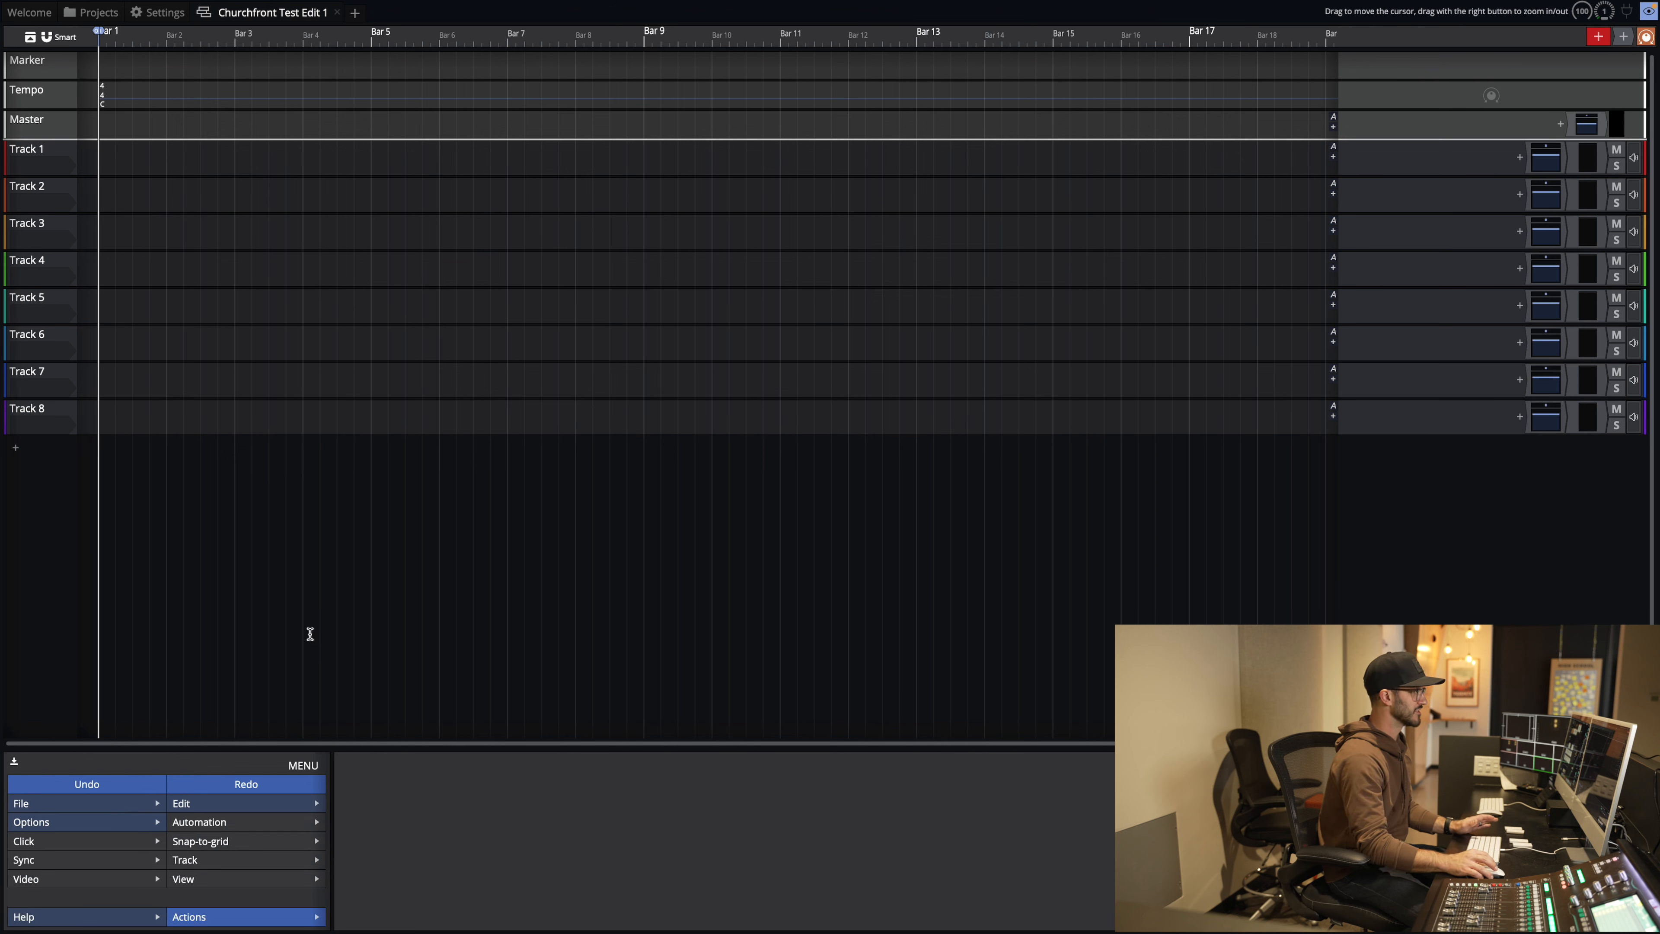
{"action": "left_click", "coordinate": [310, 633]}
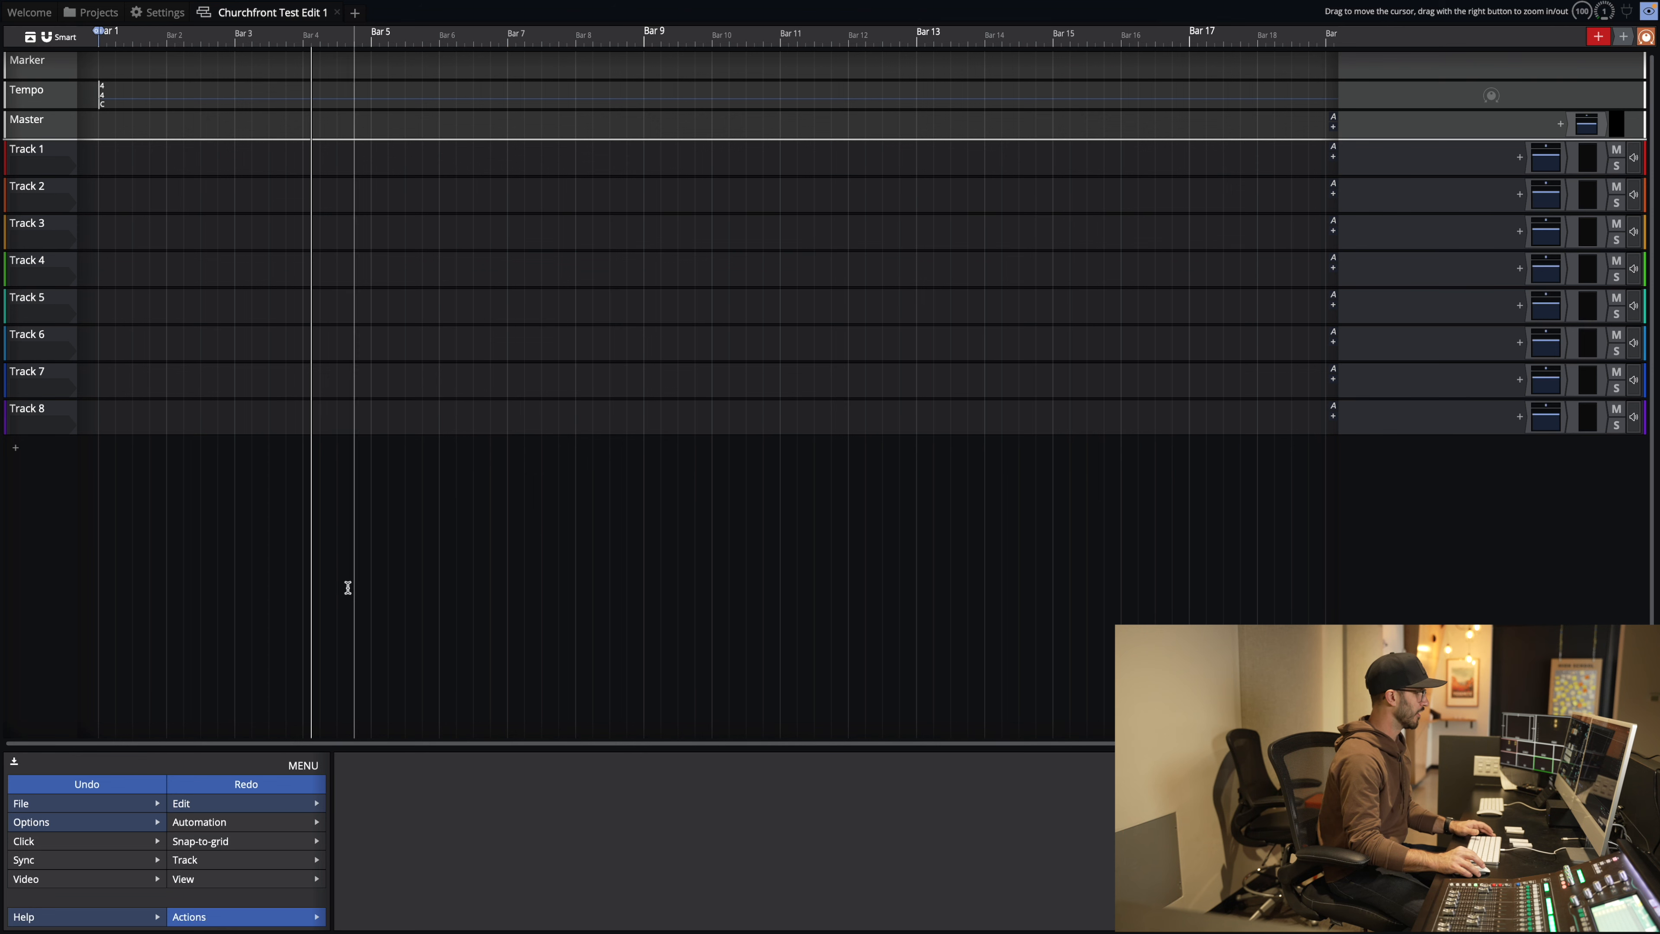
{"action": "left_click", "coordinate": [16, 766]}
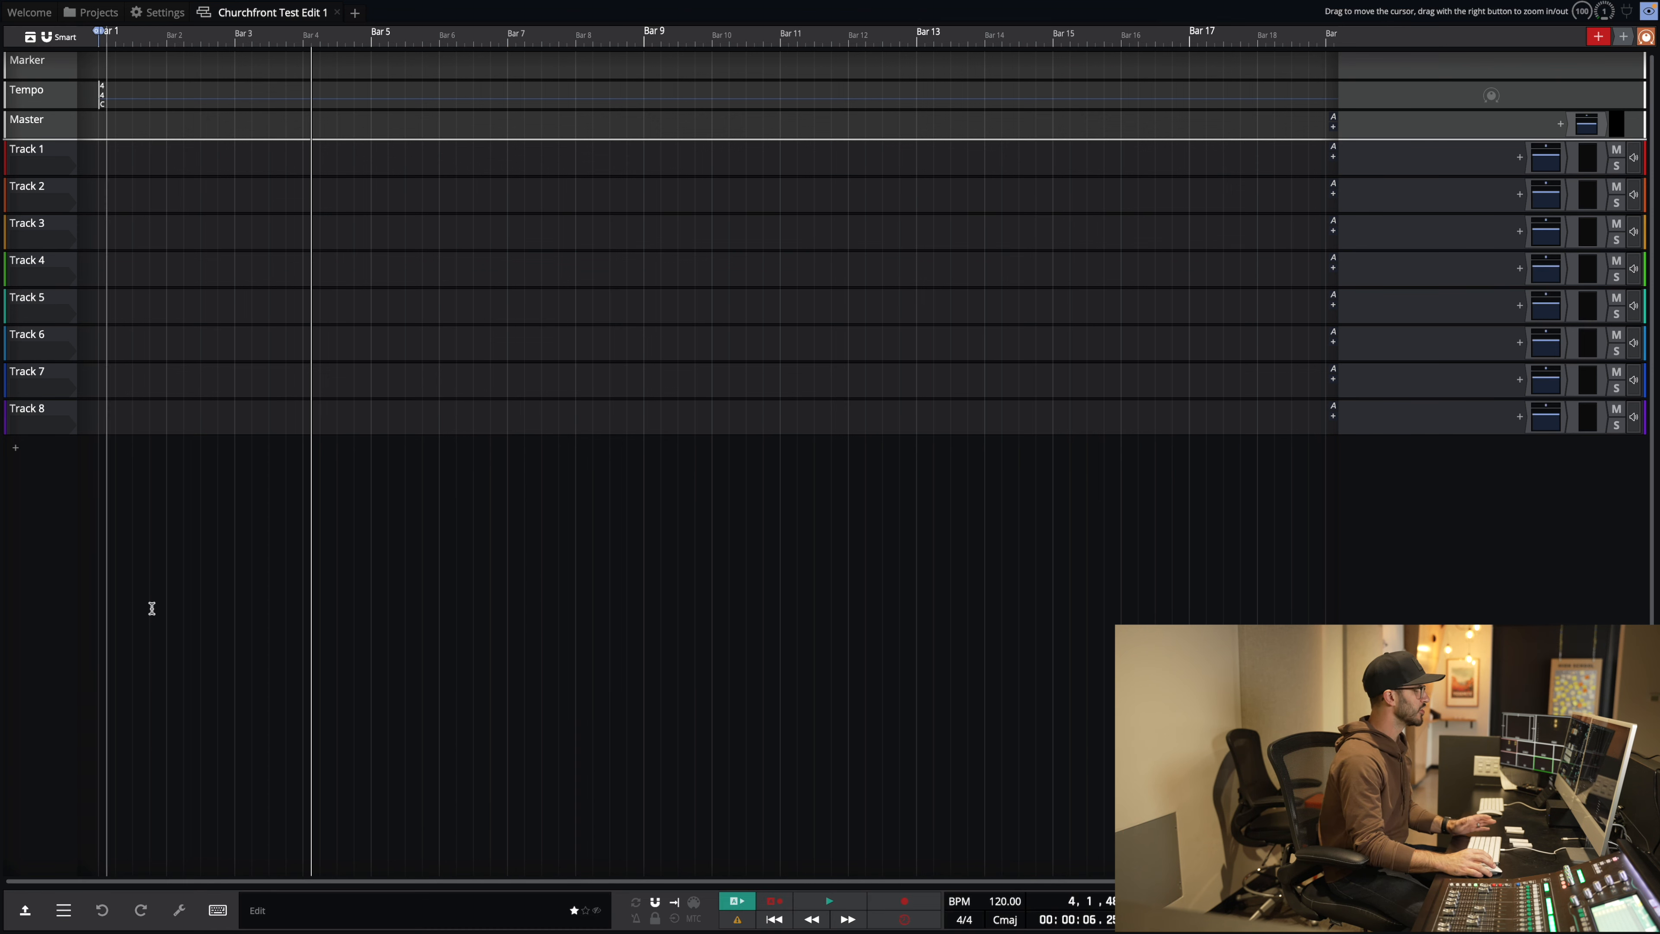
{"action": "left_click", "coordinate": [180, 17]}
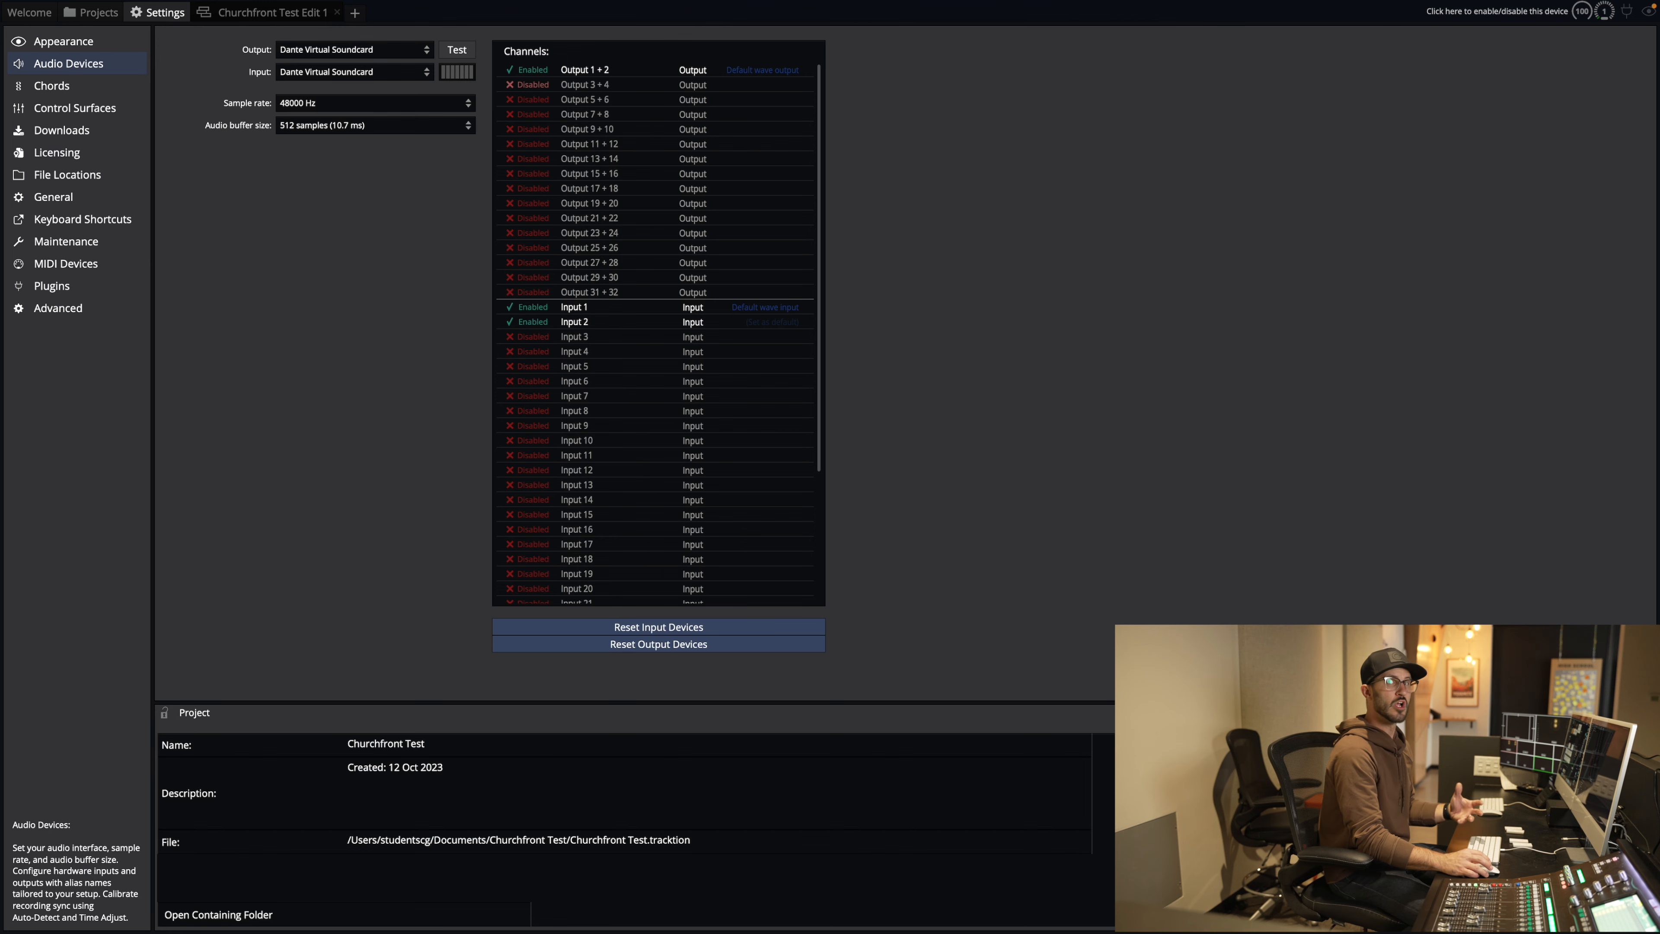
Step: Enable the Dante output pairs Output 3 + 4 through Output 31 + 32 in the Channels list
{"action": "left_click", "coordinate": [528, 87]}
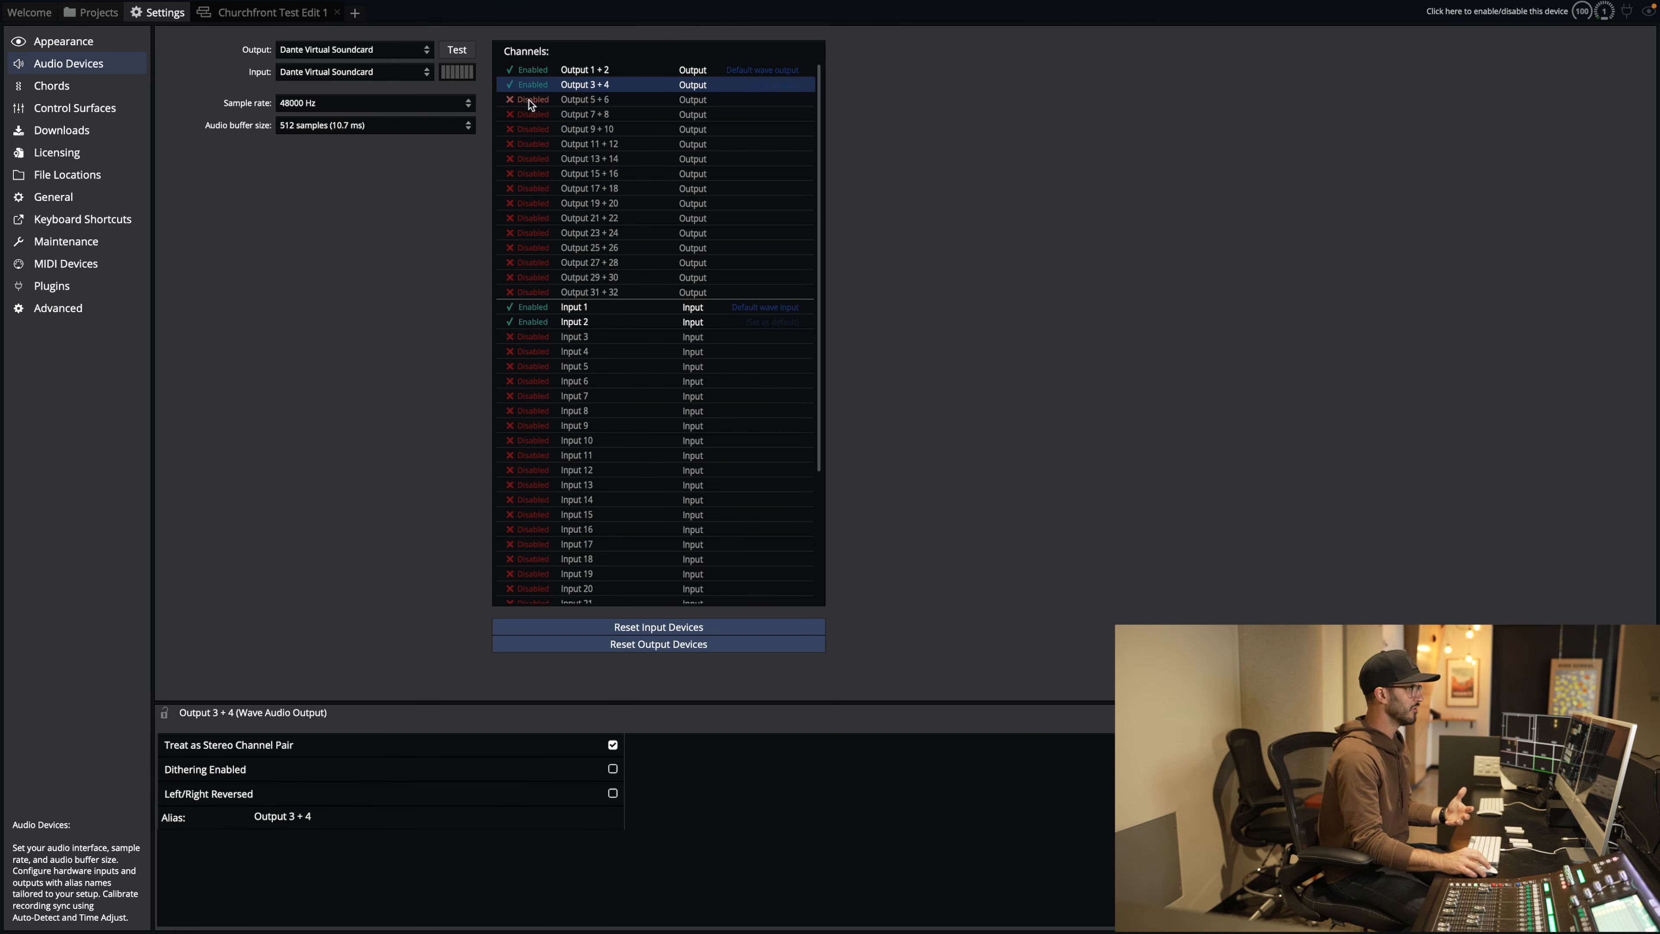
{"action": "left_click", "coordinate": [530, 99]}
{"action": "left_click", "coordinate": [529, 115]}
{"action": "left_click", "coordinate": [529, 129]}
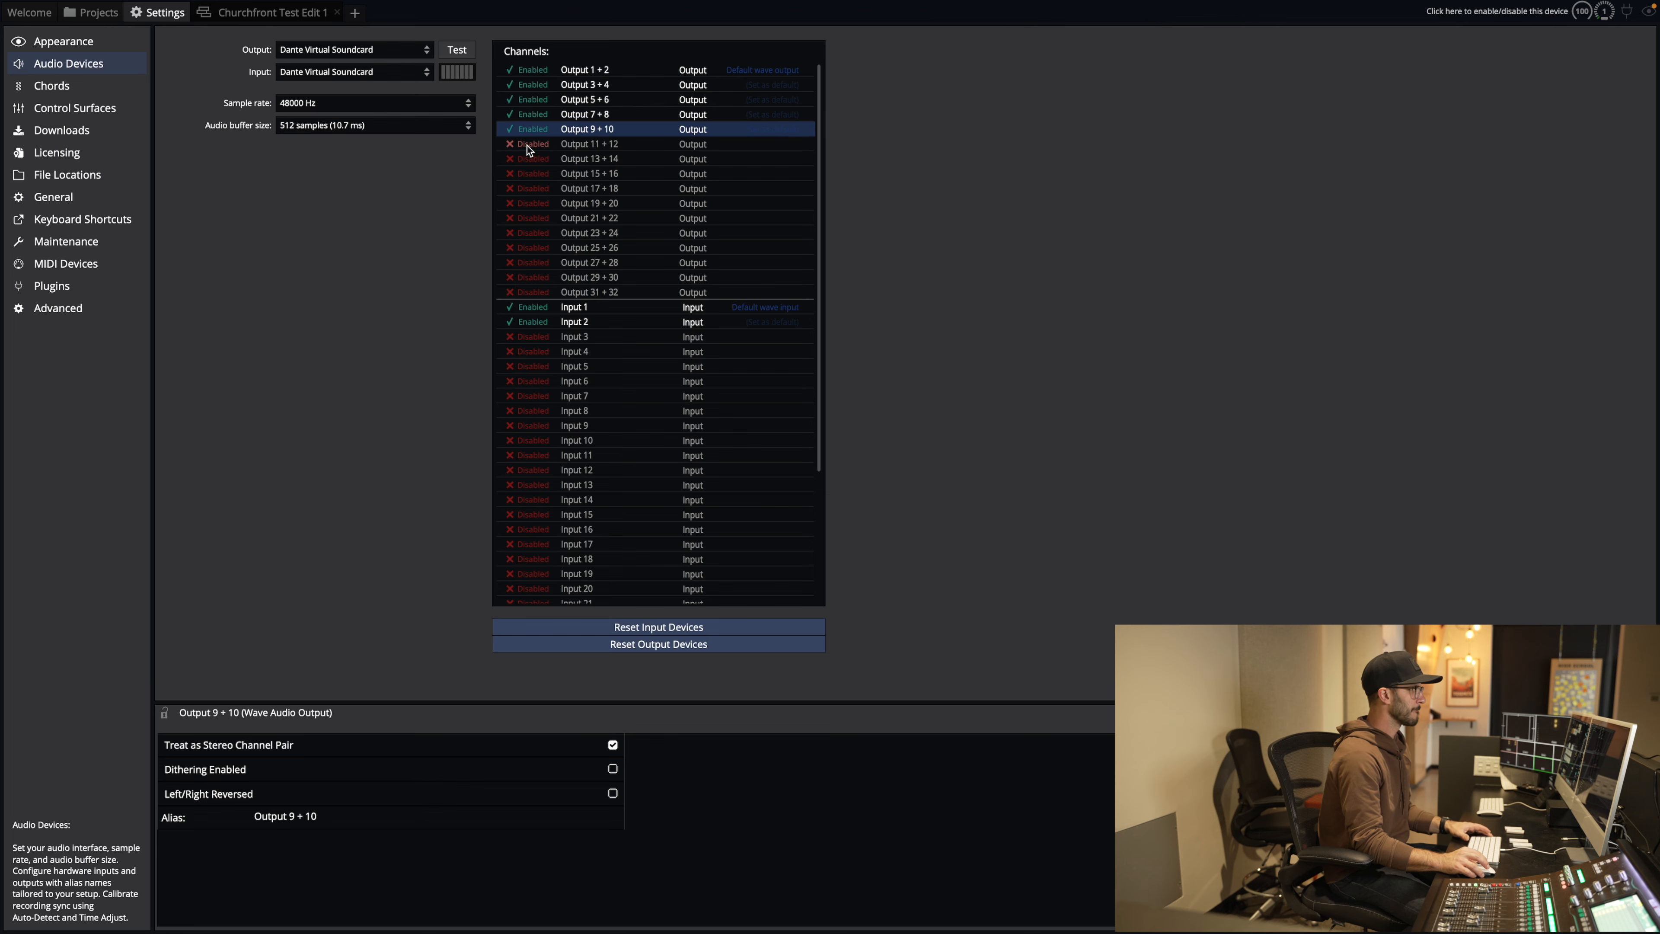
{"action": "left_click", "coordinate": [529, 143]}
{"action": "left_click", "coordinate": [530, 159]}
{"action": "left_click", "coordinate": [529, 173]}
{"action": "left_click", "coordinate": [530, 188]}
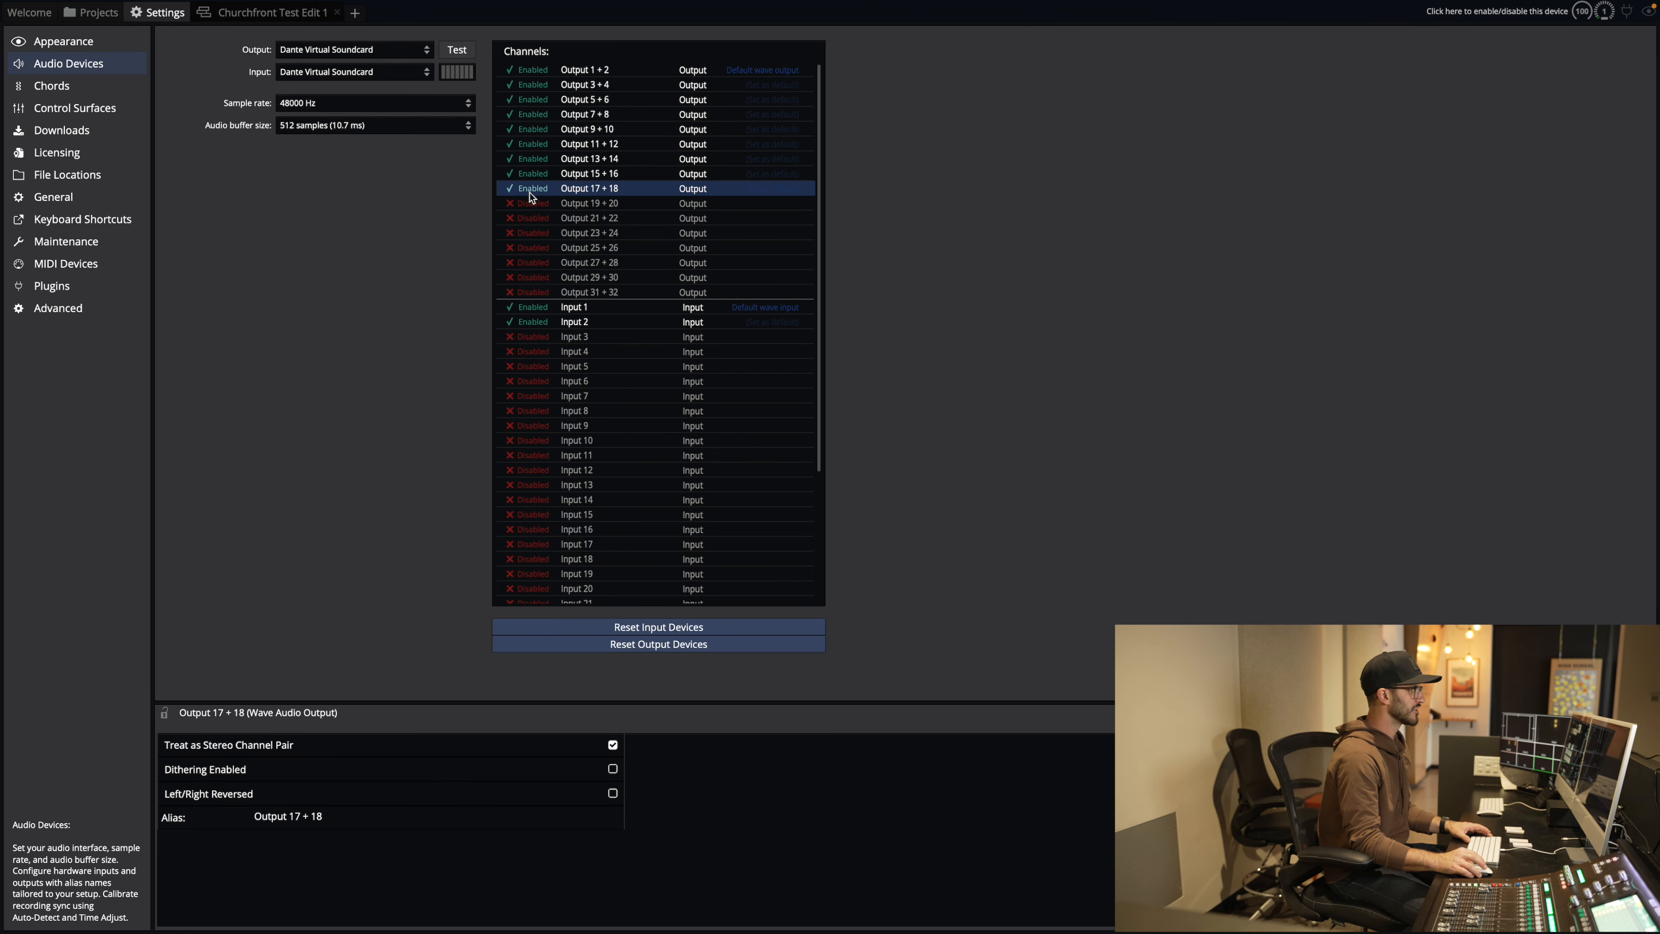
{"action": "left_click", "coordinate": [530, 204]}
{"action": "left_click", "coordinate": [530, 218]}
{"action": "left_click", "coordinate": [527, 233]}
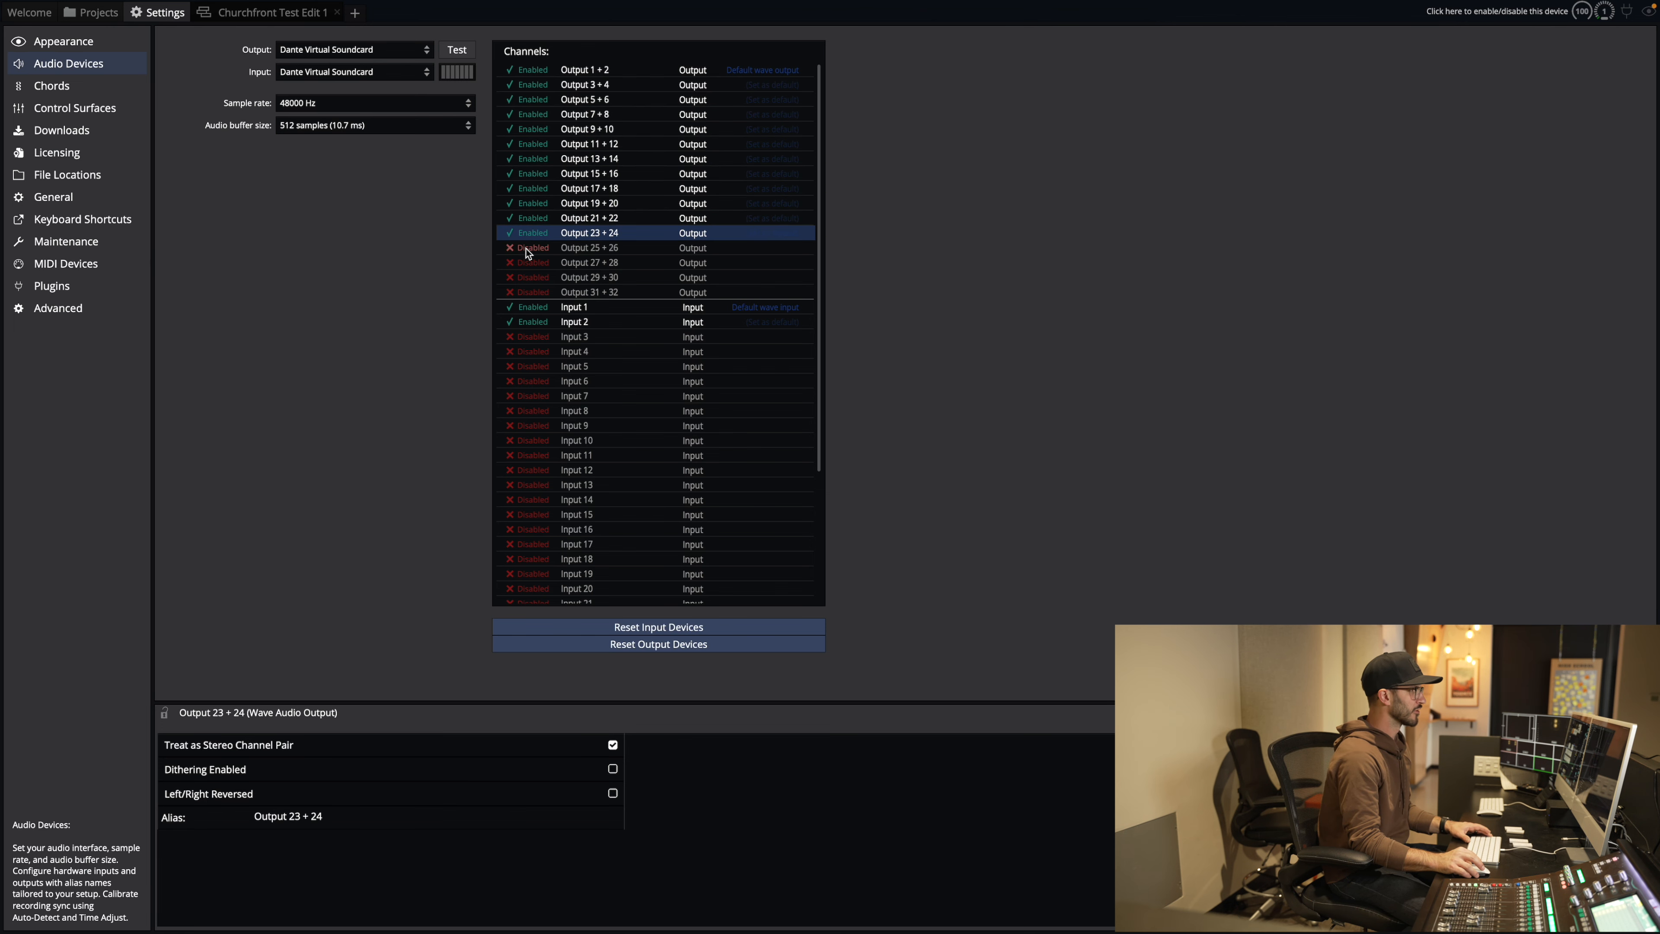
{"action": "left_click", "coordinate": [527, 248]}
{"action": "left_click", "coordinate": [527, 262]}
{"action": "left_click", "coordinate": [528, 291]}
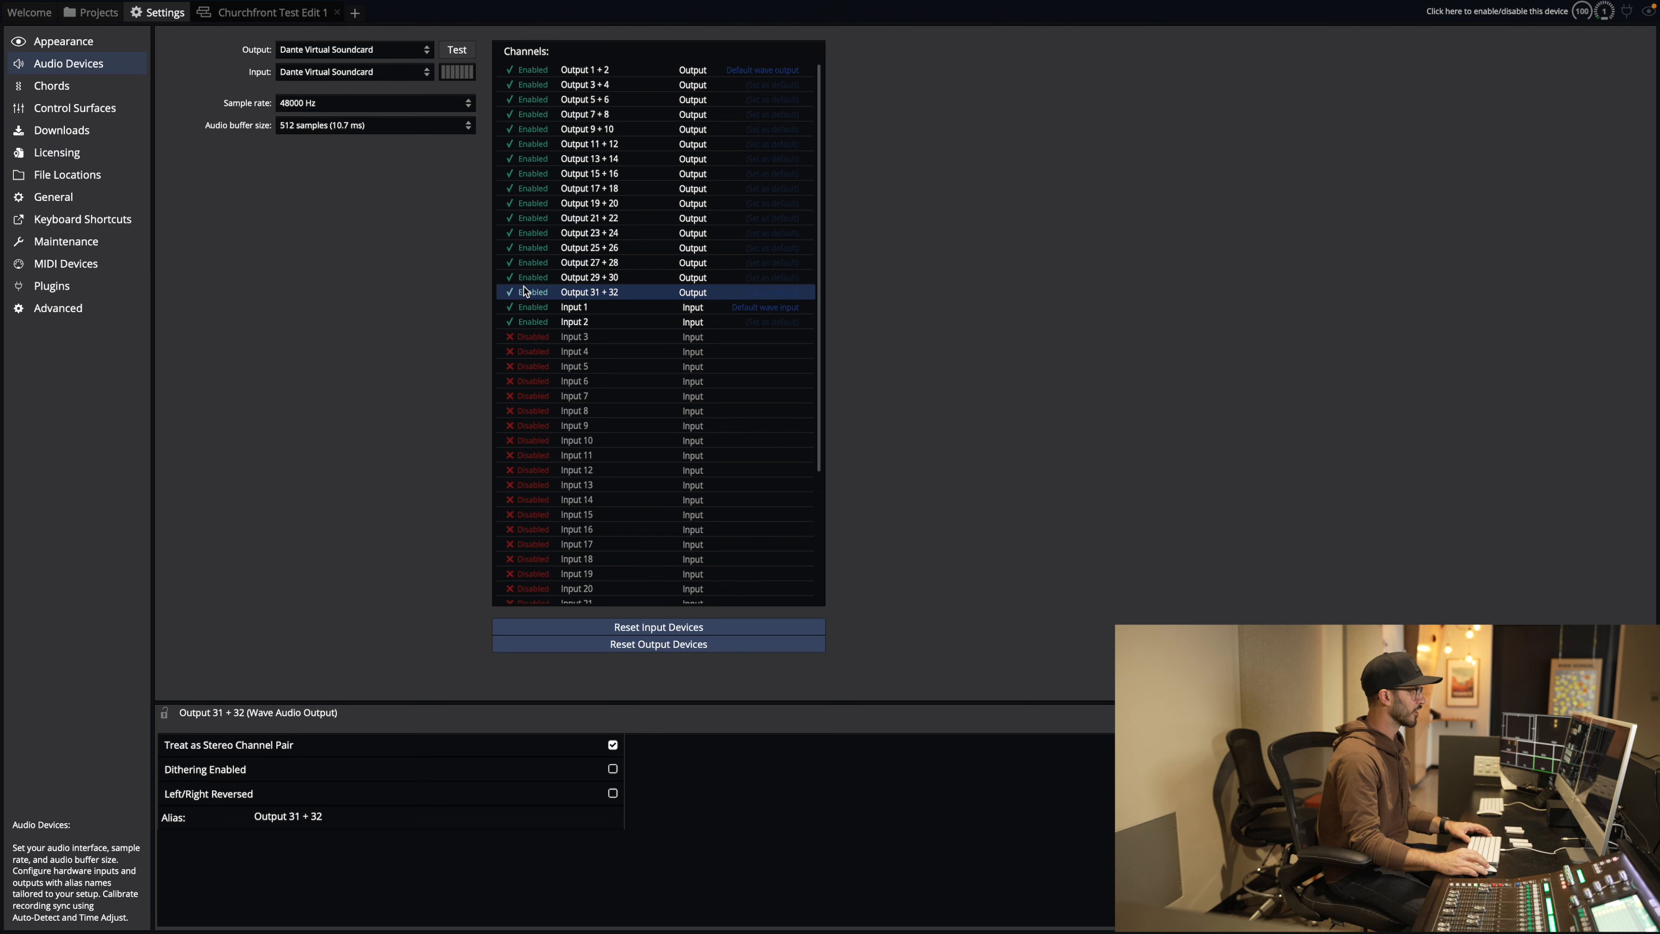
Step: Re-enable the Output 1 + 2 pair, then split Outputs 1–4 into mono channels
{"action": "left_click", "coordinate": [535, 71]}
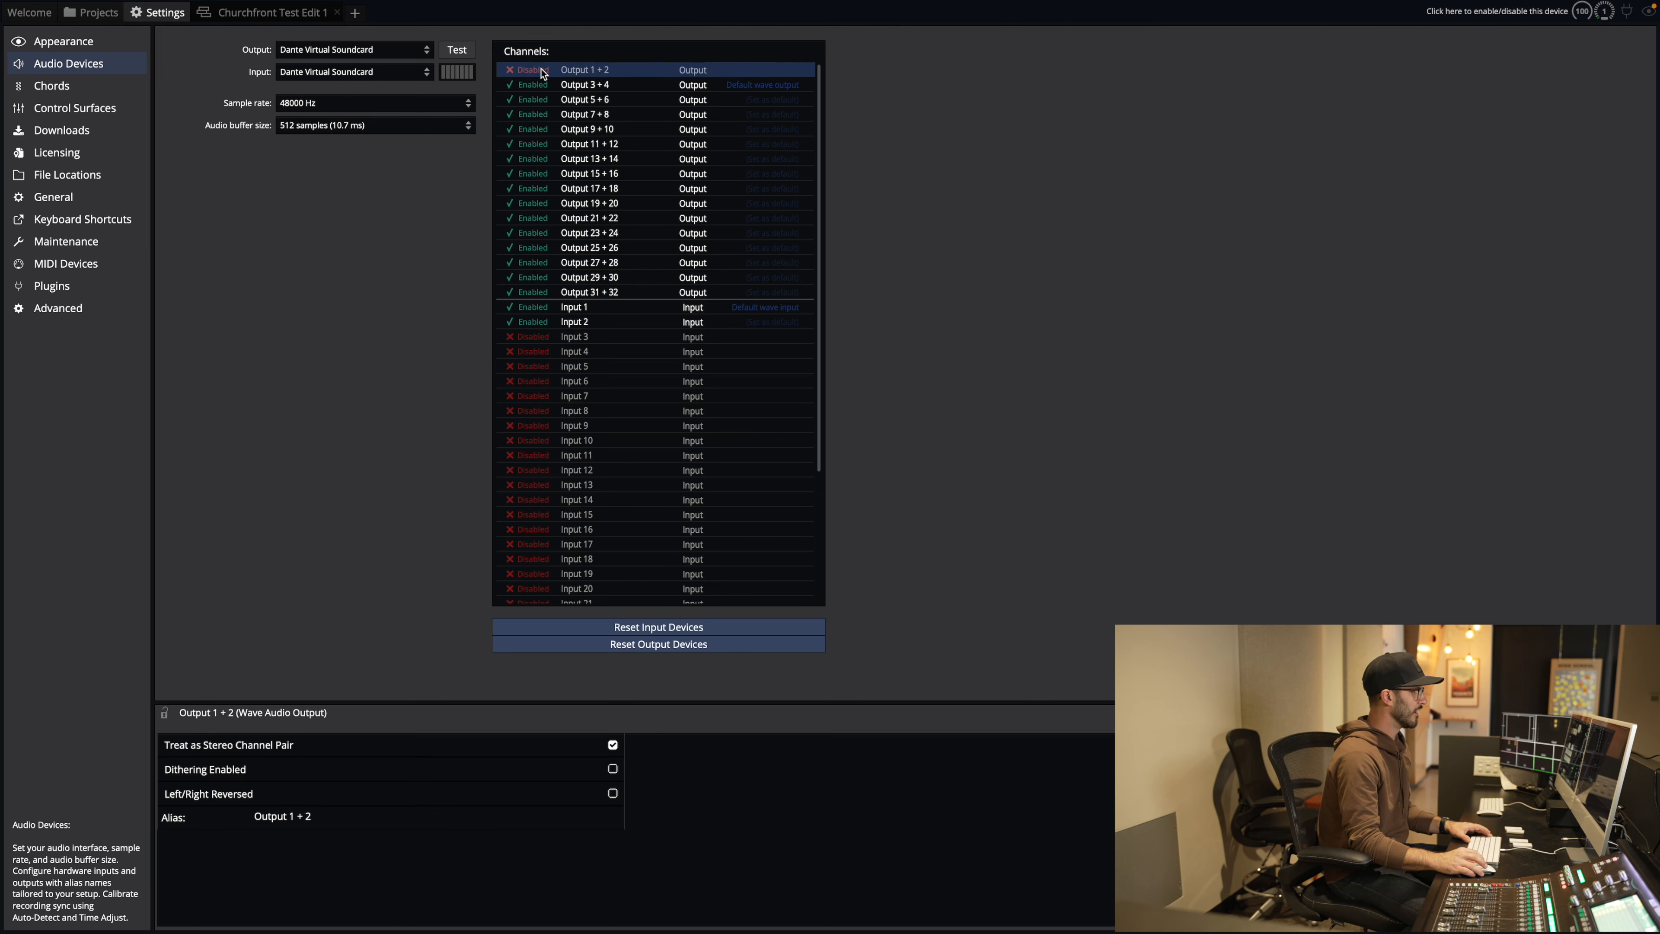
{"action": "left_click", "coordinate": [533, 71]}
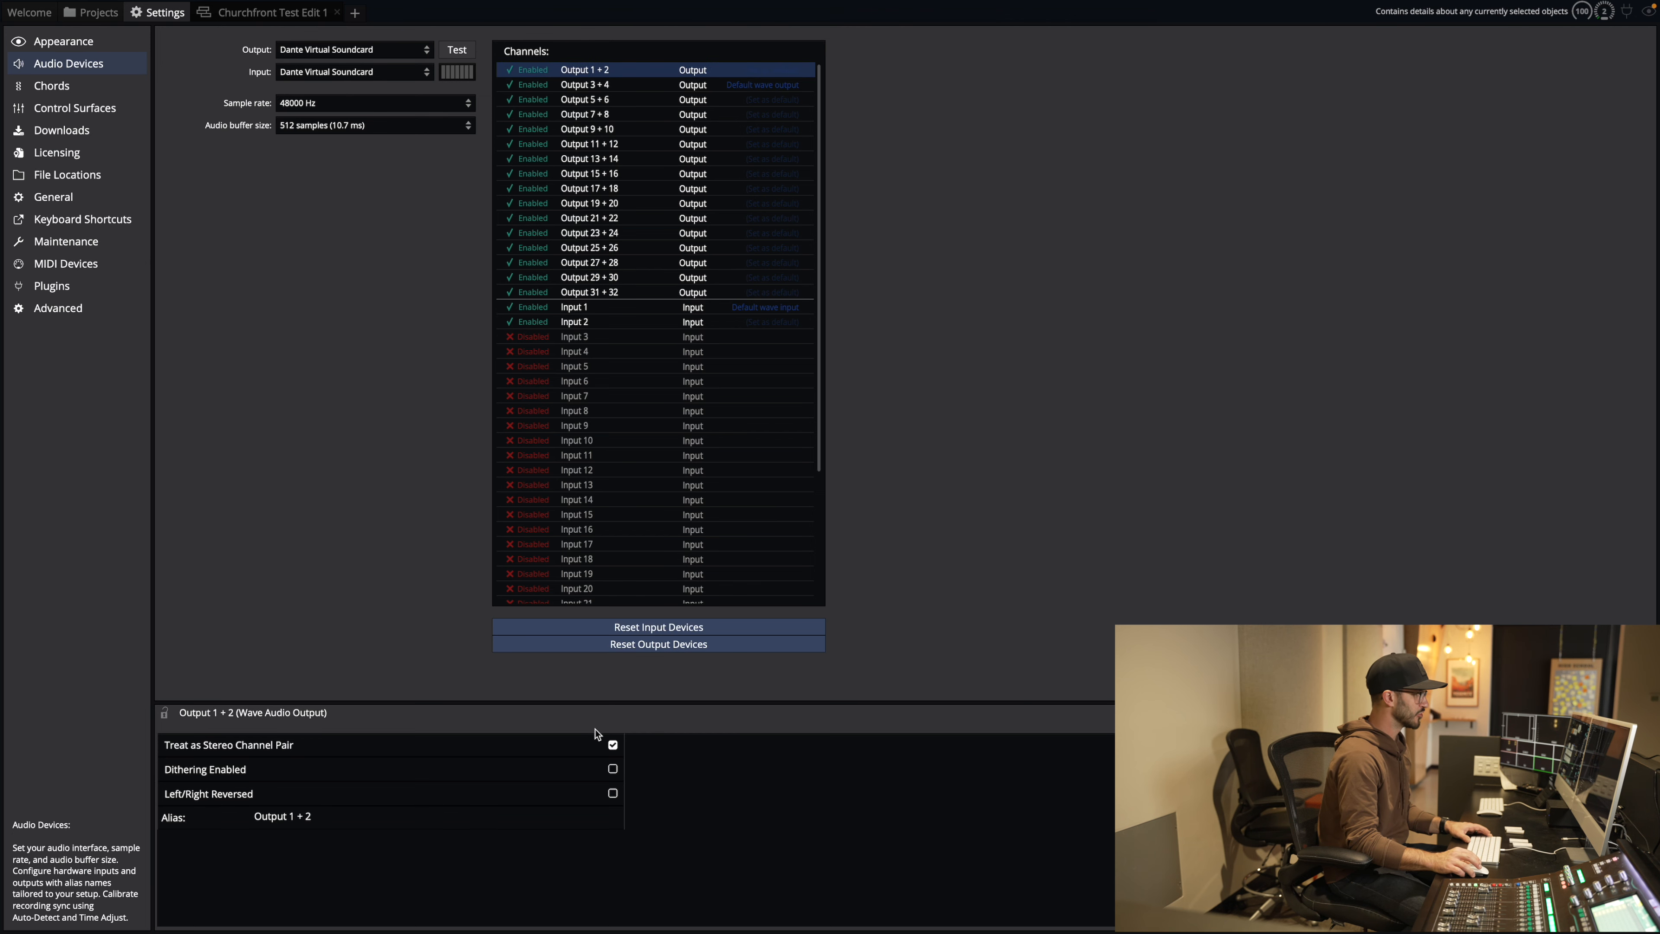
{"action": "left_click", "coordinate": [613, 745]}
{"action": "key", "text": "Down"}
{"action": "key", "text": "Down"}
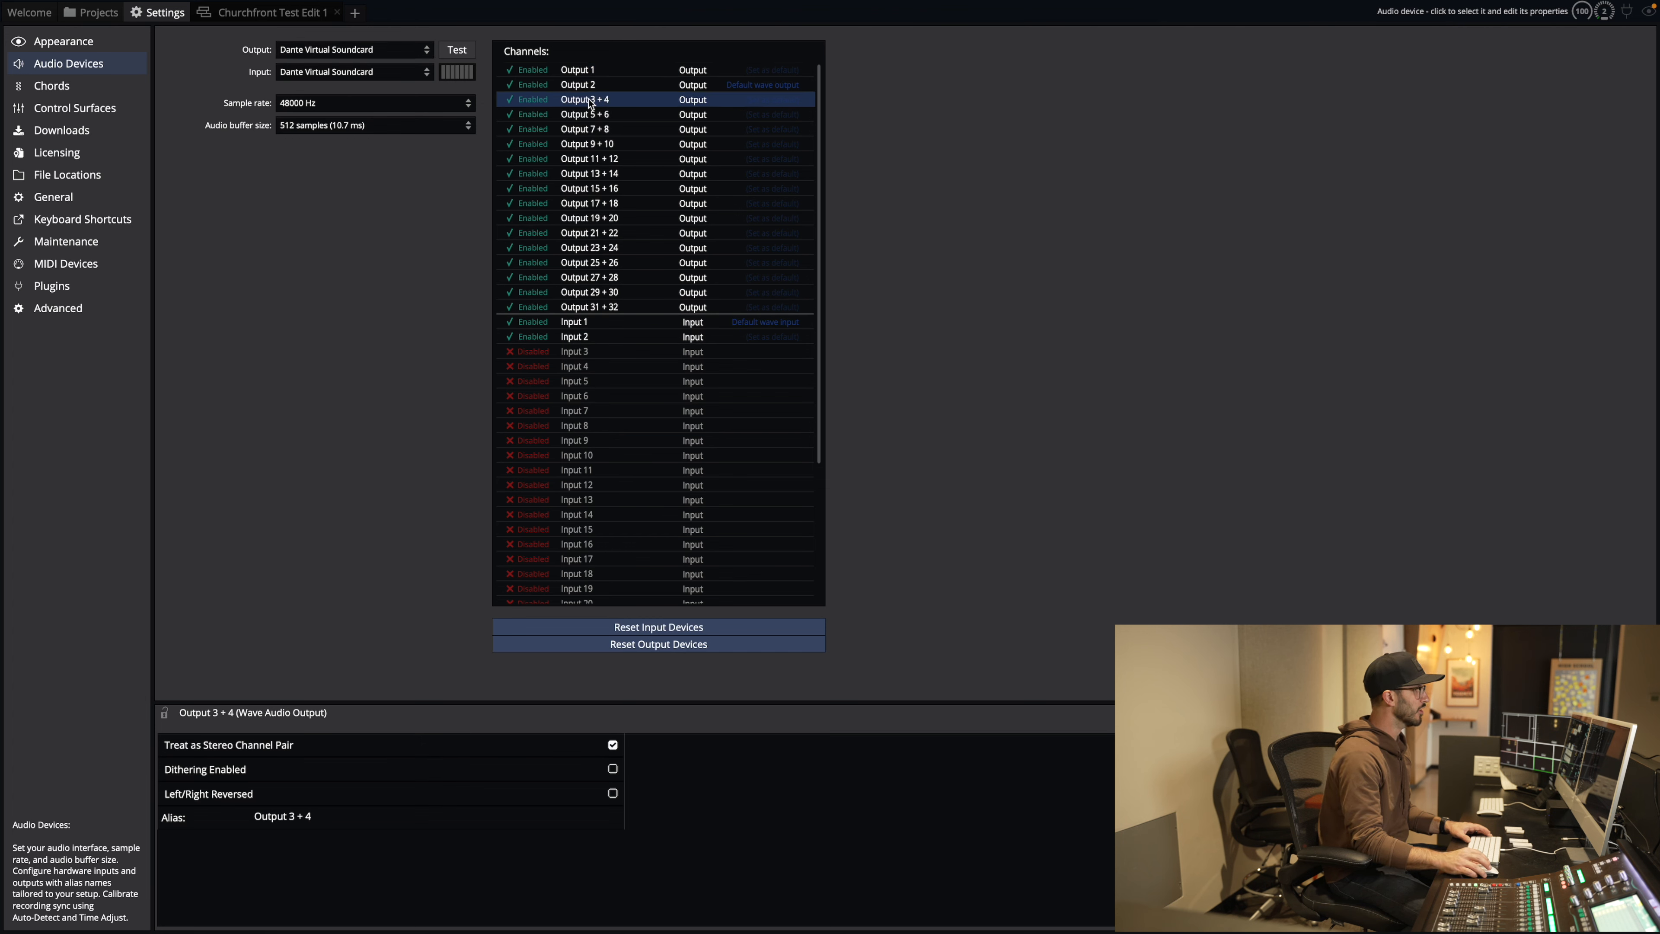
{"action": "left_click", "coordinate": [613, 745]}
Step: Split the output pairs 5 + 6 through 15 + 16 into separate mono outputs
{"action": "left_click", "coordinate": [610, 130]}
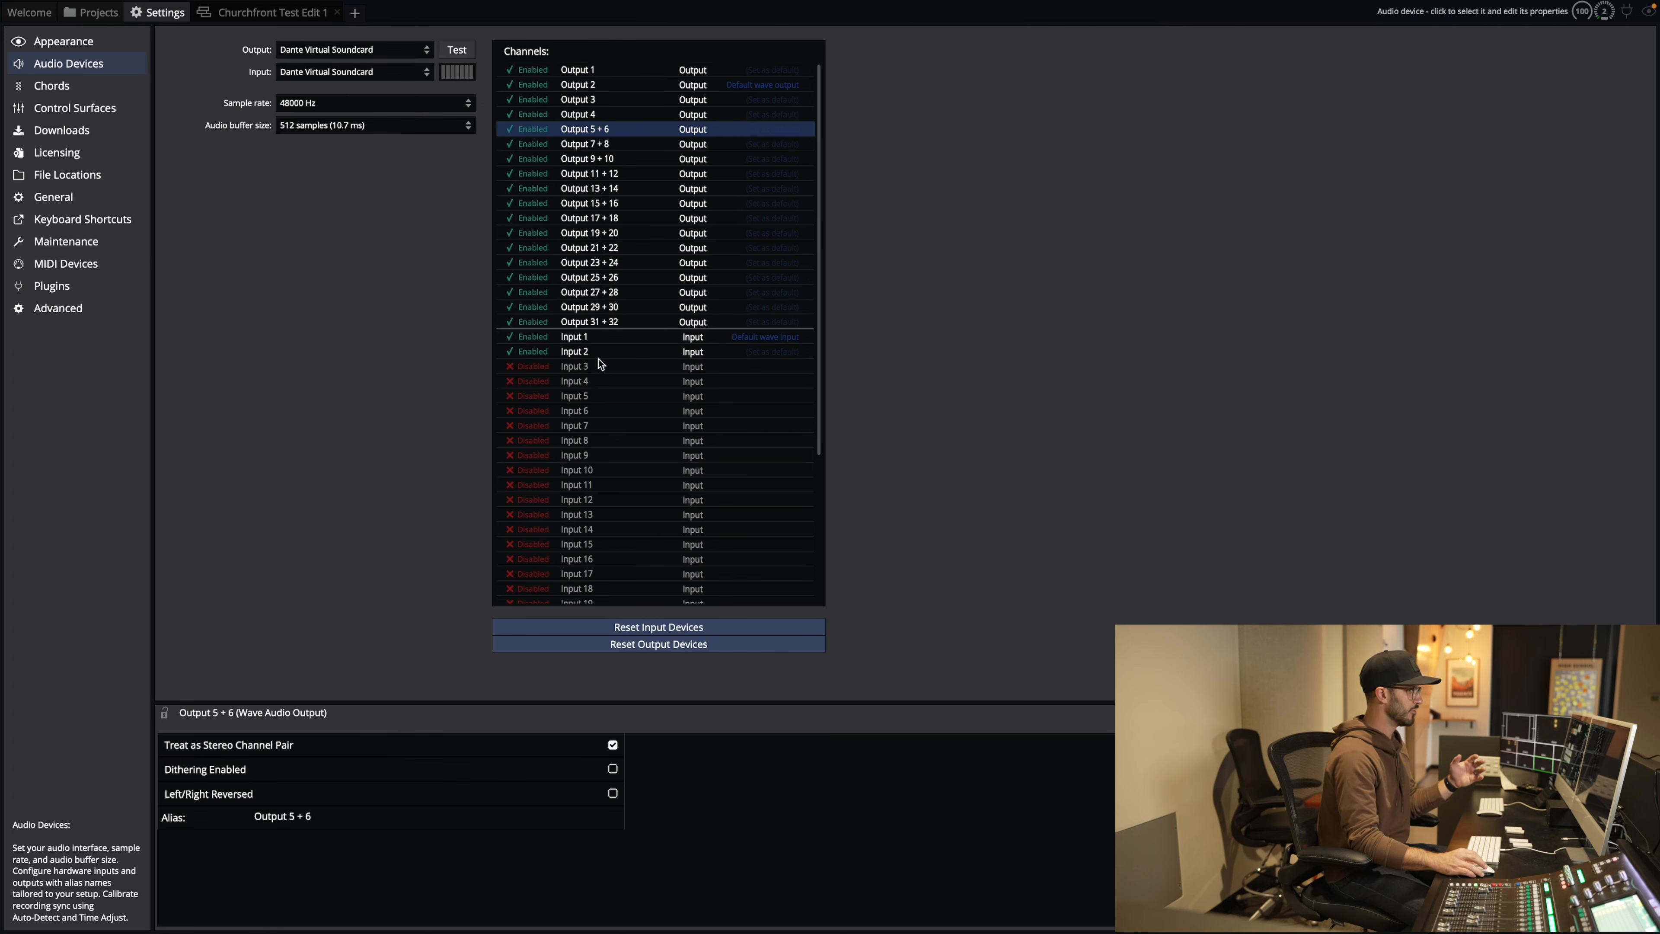
{"action": "left_click", "coordinate": [613, 745]}
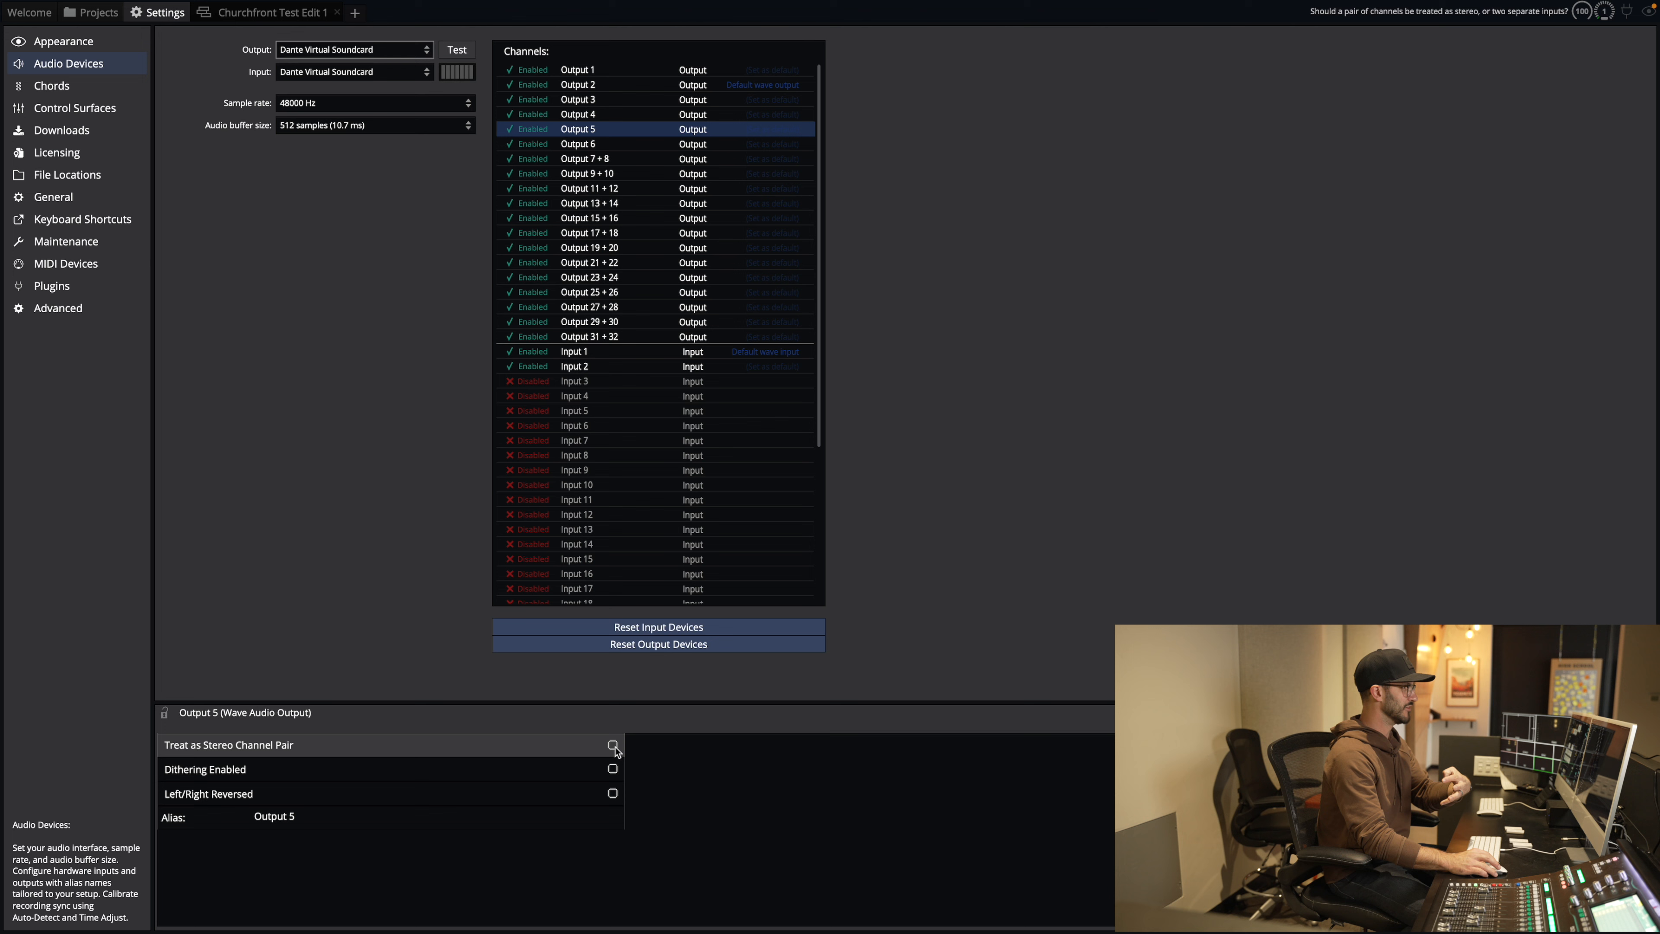
{"action": "left_click", "coordinate": [615, 159]}
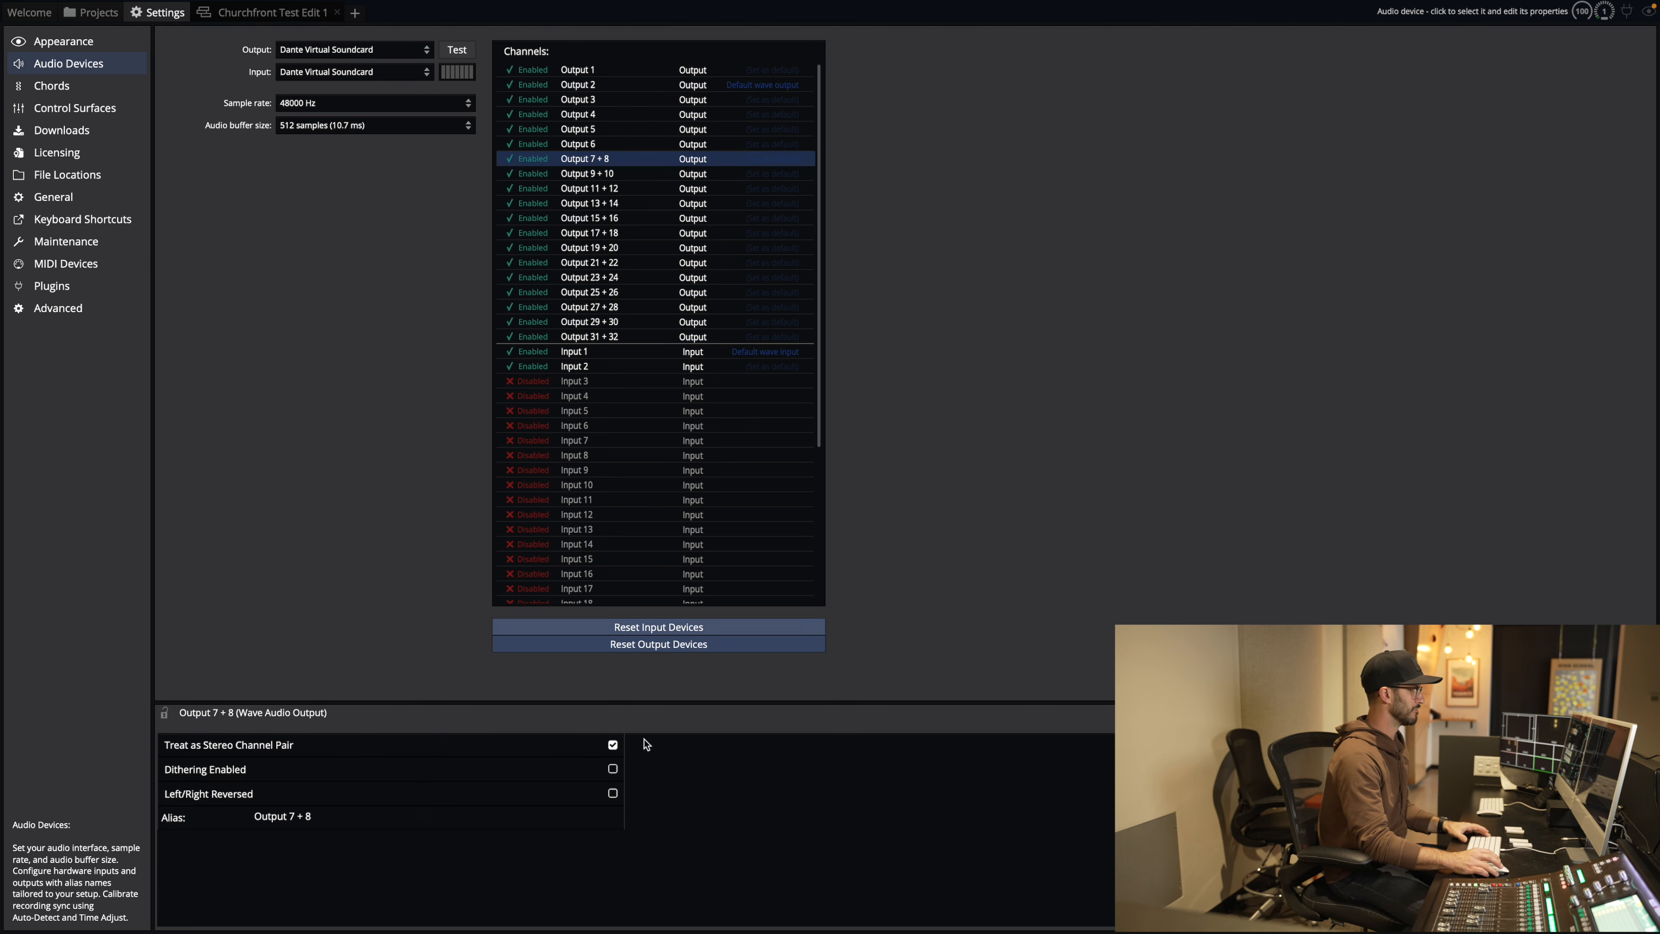
{"action": "left_click", "coordinate": [613, 745]}
{"action": "left_click", "coordinate": [624, 189]}
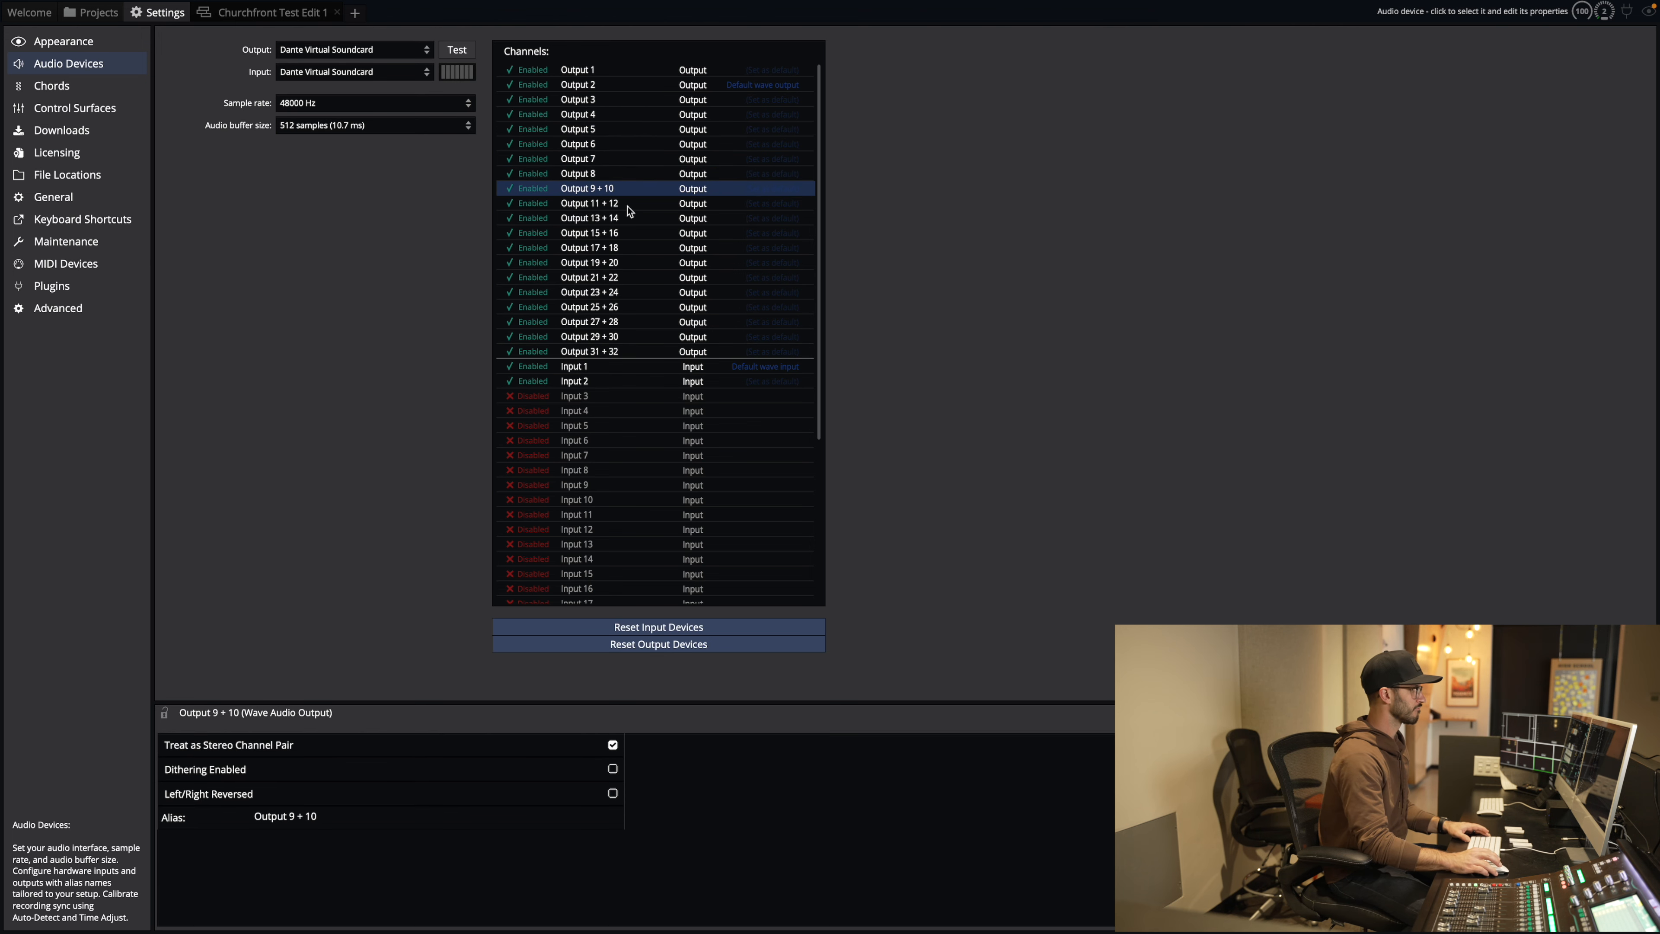
{"action": "left_click", "coordinate": [613, 745]}
{"action": "left_click", "coordinate": [607, 219]}
{"action": "left_click", "coordinate": [613, 745]}
{"action": "left_click", "coordinate": [627, 248]}
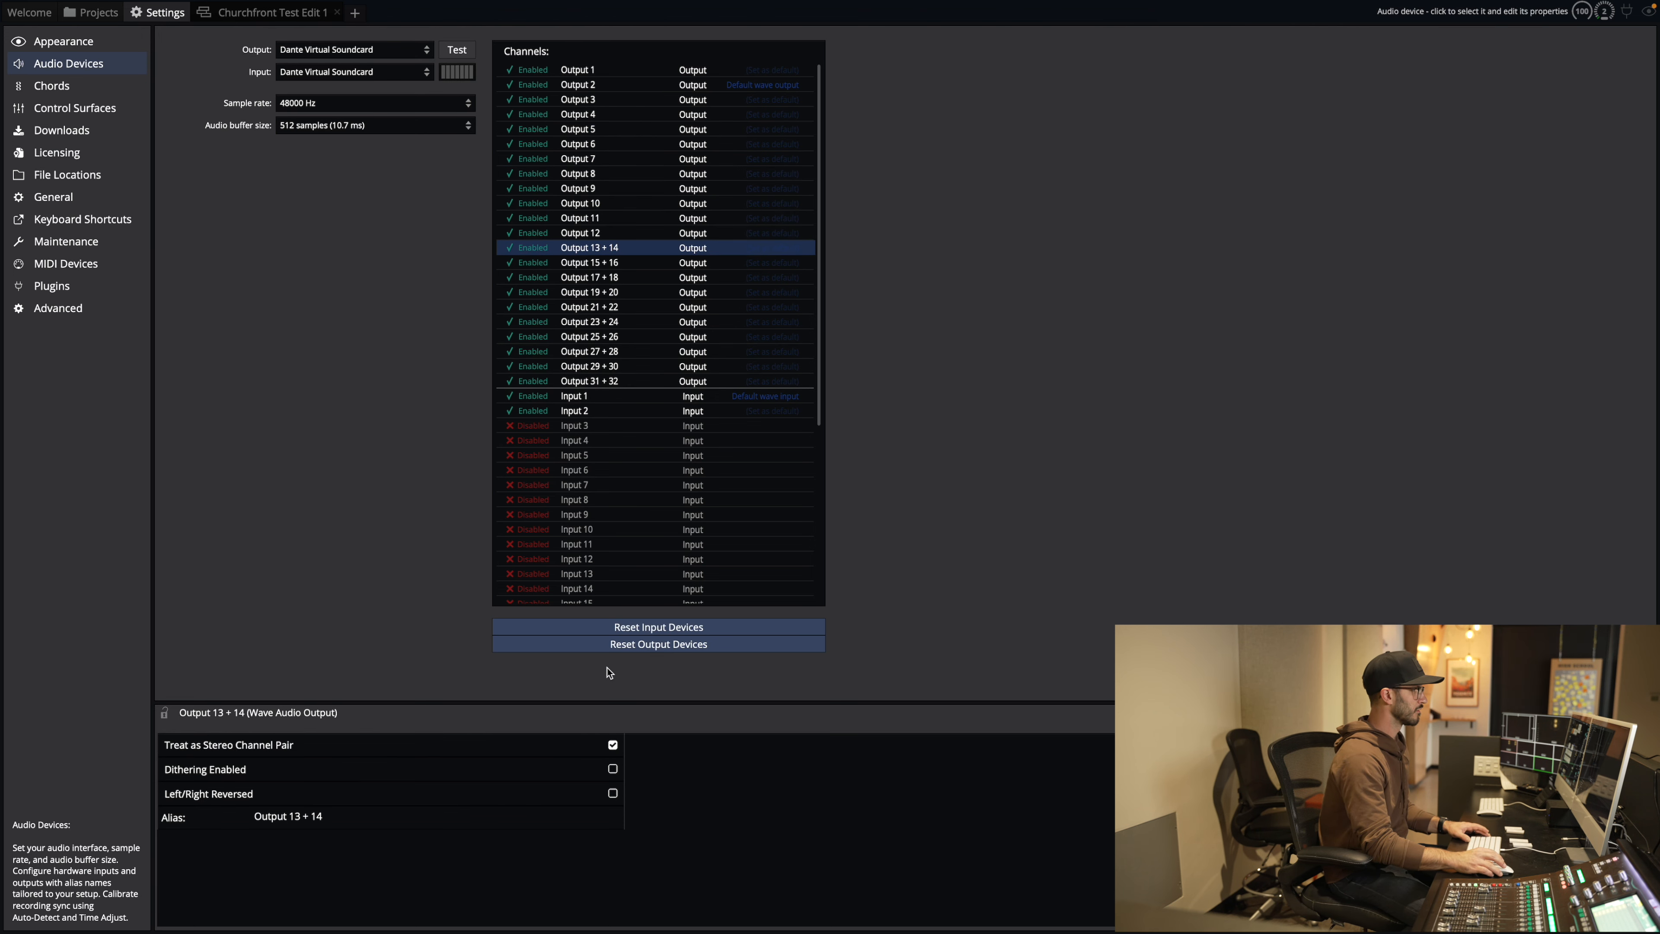
{"action": "left_click", "coordinate": [613, 745]}
{"action": "left_click", "coordinate": [624, 277]}
{"action": "left_click", "coordinate": [612, 746]}
Step: Split the output pairs 17 + 18 through 23 + 24 into mono outputs
{"action": "left_click", "coordinate": [637, 307]}
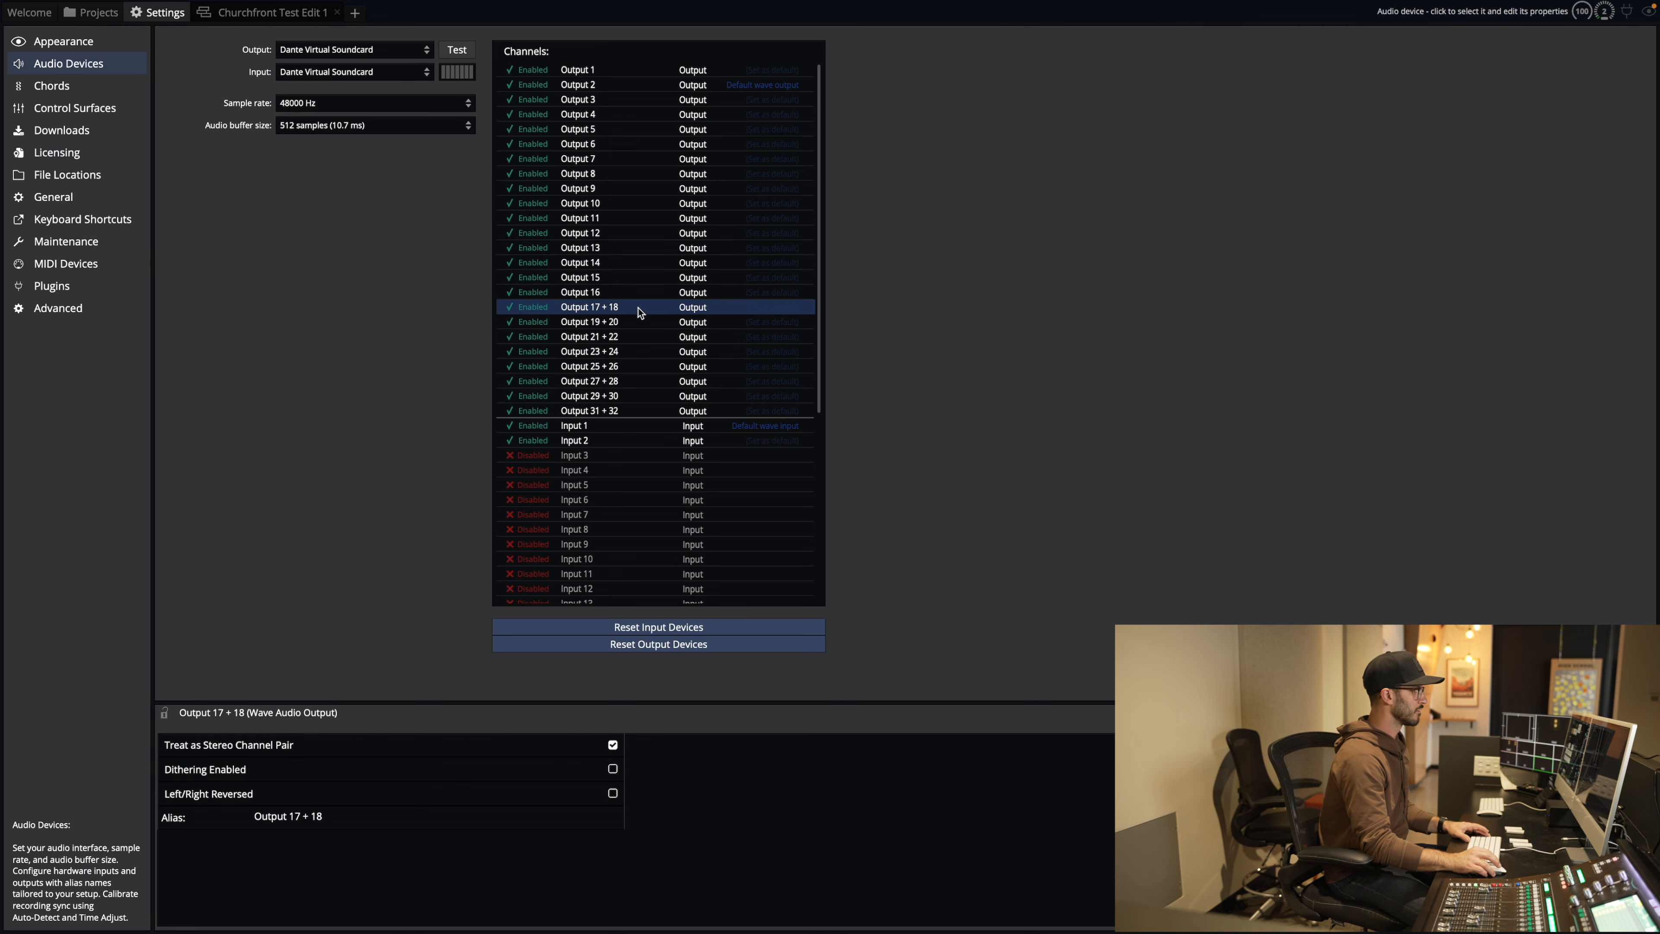
{"action": "left_click", "coordinate": [612, 745]}
{"action": "left_click", "coordinate": [630, 336]}
{"action": "left_click", "coordinate": [613, 745]}
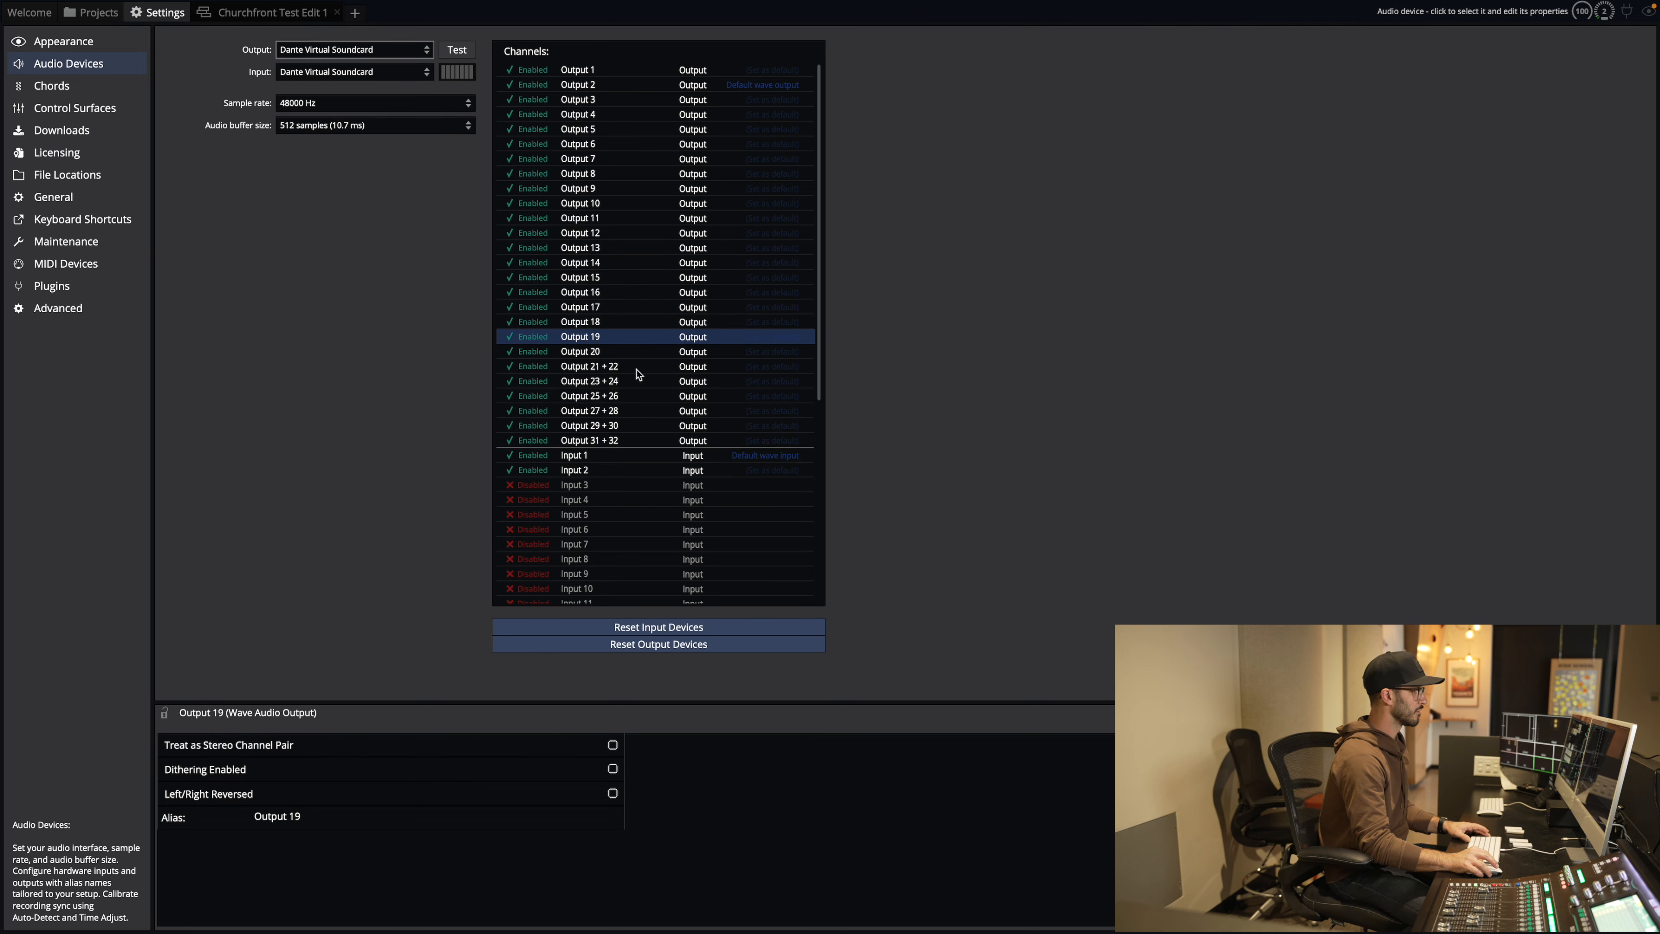
{"action": "left_click", "coordinate": [637, 366]}
{"action": "left_click", "coordinate": [613, 745]}
{"action": "left_click", "coordinate": [647, 396]}
{"action": "left_click", "coordinate": [612, 745]}
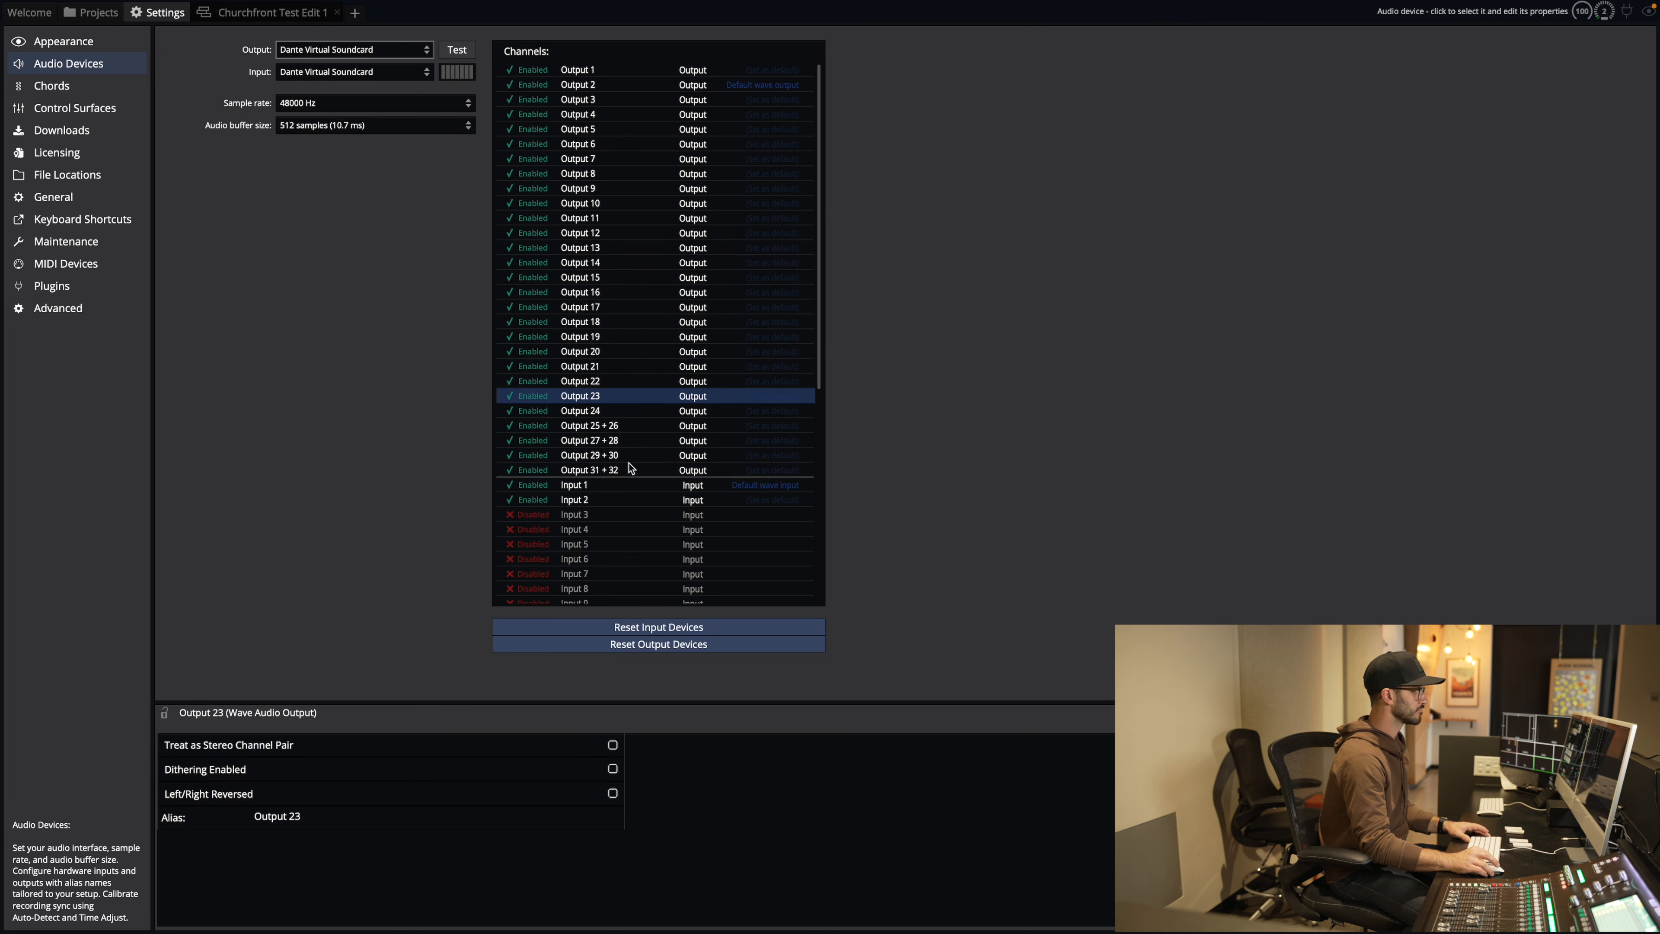
Step: Split pairs 25 + 26 through 31 + 32 into mono outputs and check Output 26
{"action": "left_click", "coordinate": [627, 425]}
{"action": "left_click", "coordinate": [613, 745]}
{"action": "left_click", "coordinate": [637, 455]}
{"action": "left_click", "coordinate": [613, 745]}
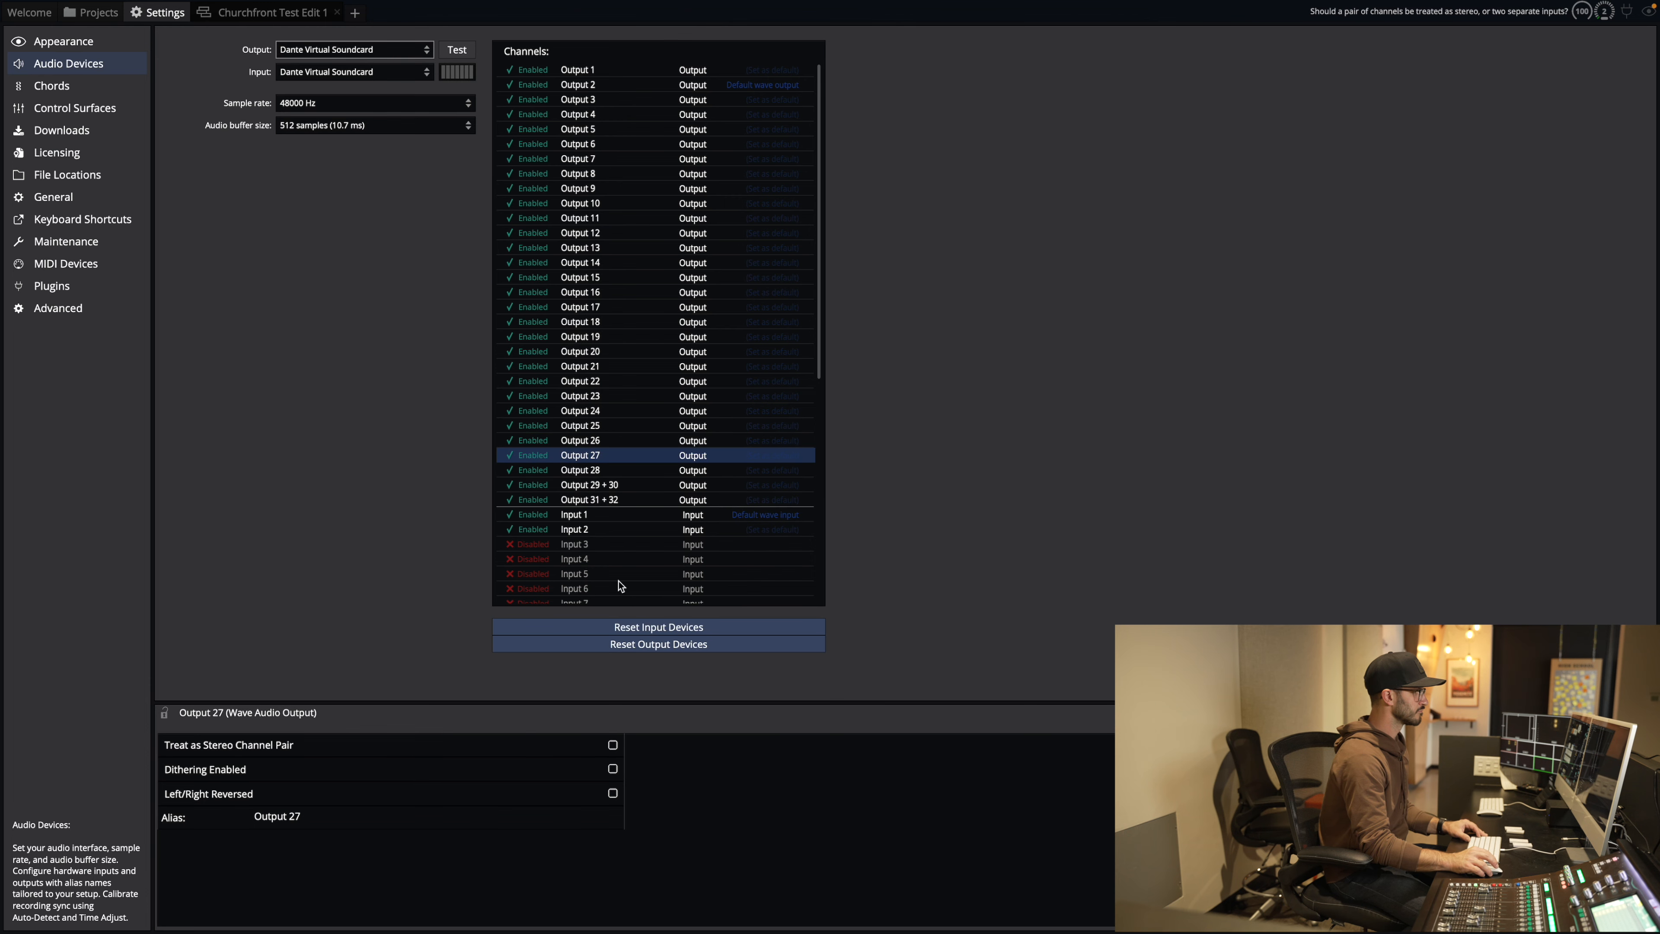
{"action": "left_click", "coordinate": [633, 484]}
{"action": "left_click", "coordinate": [613, 746]}
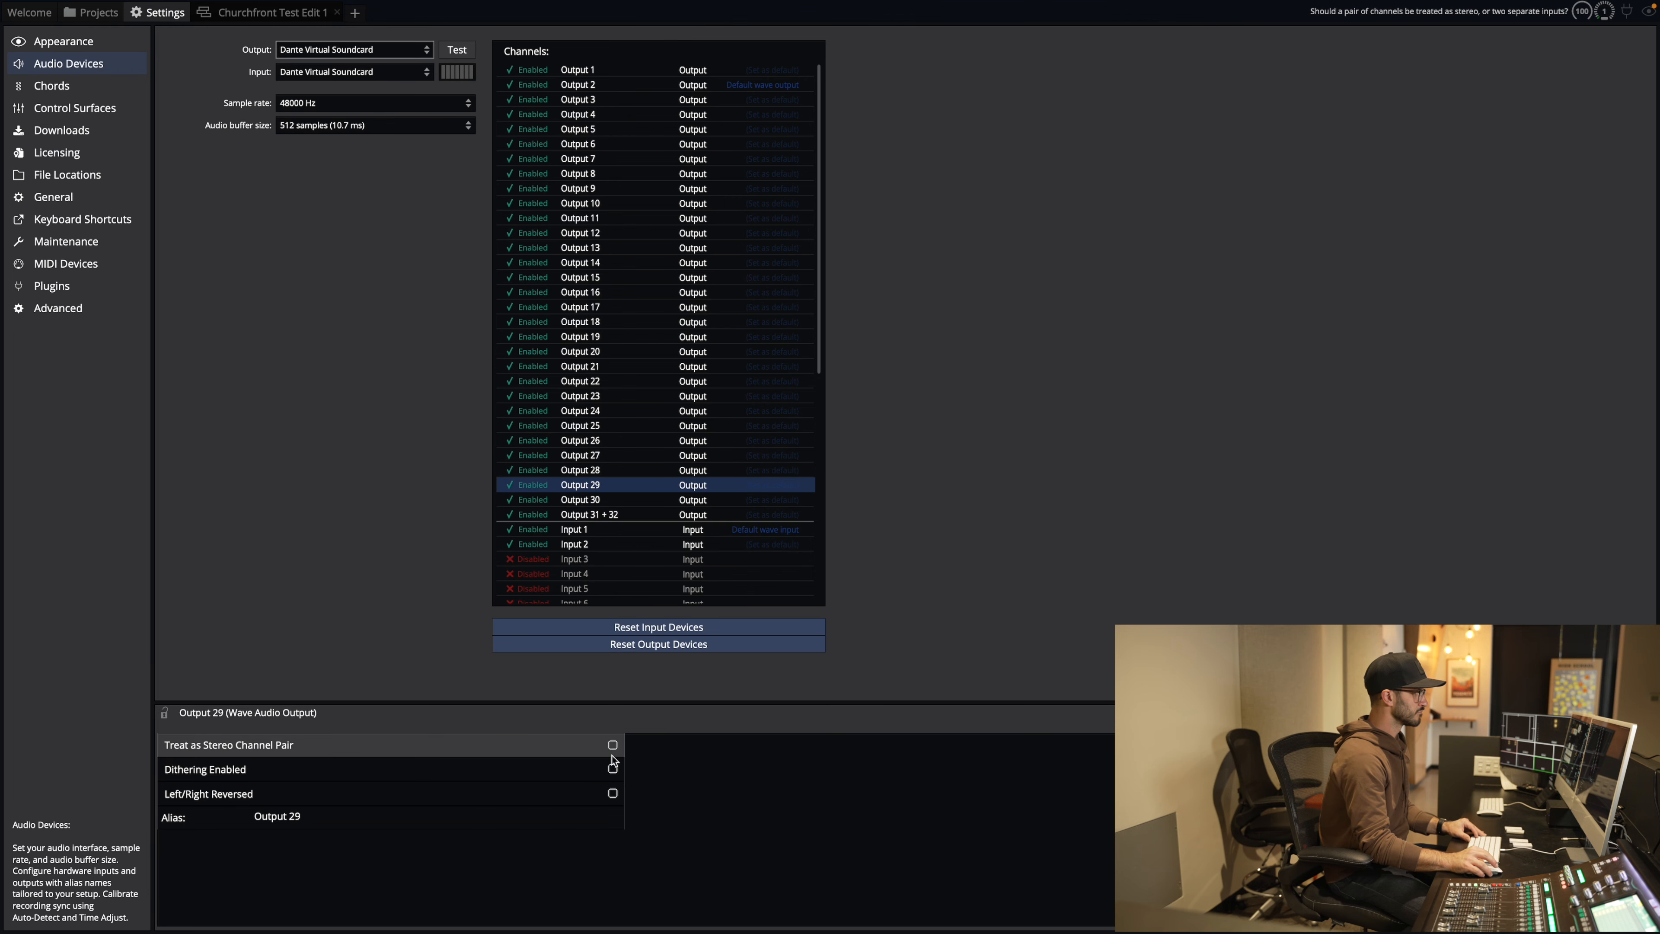
{"action": "left_click", "coordinate": [627, 515]}
{"action": "left_click", "coordinate": [613, 746]}
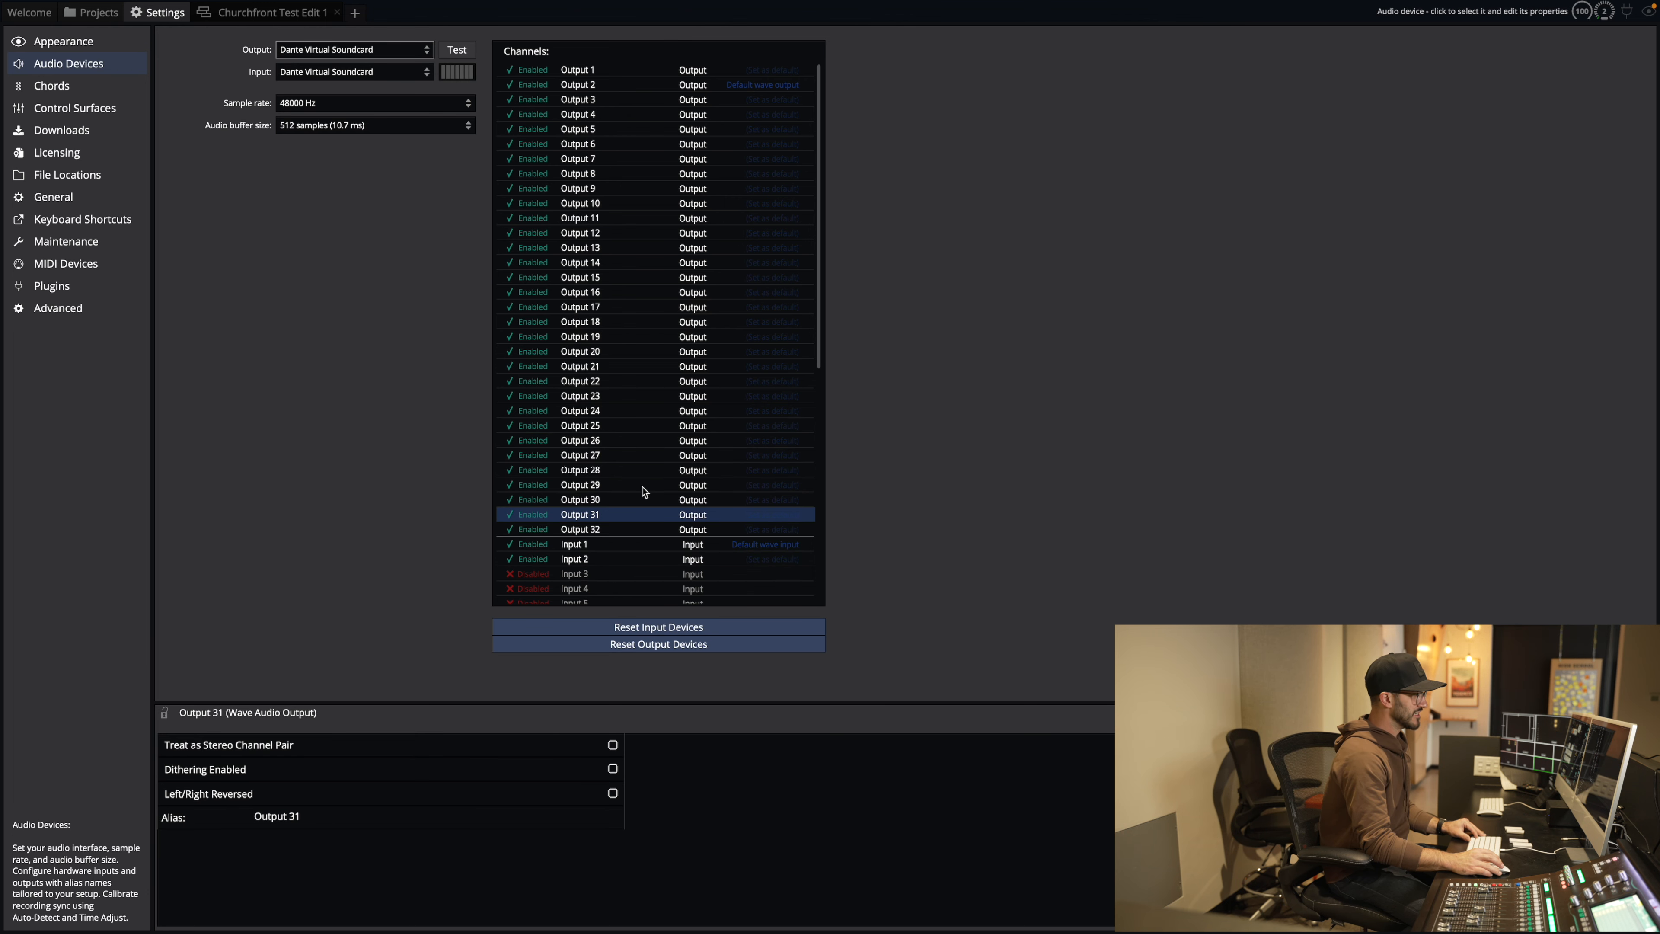
{"action": "left_click", "coordinate": [628, 440]}
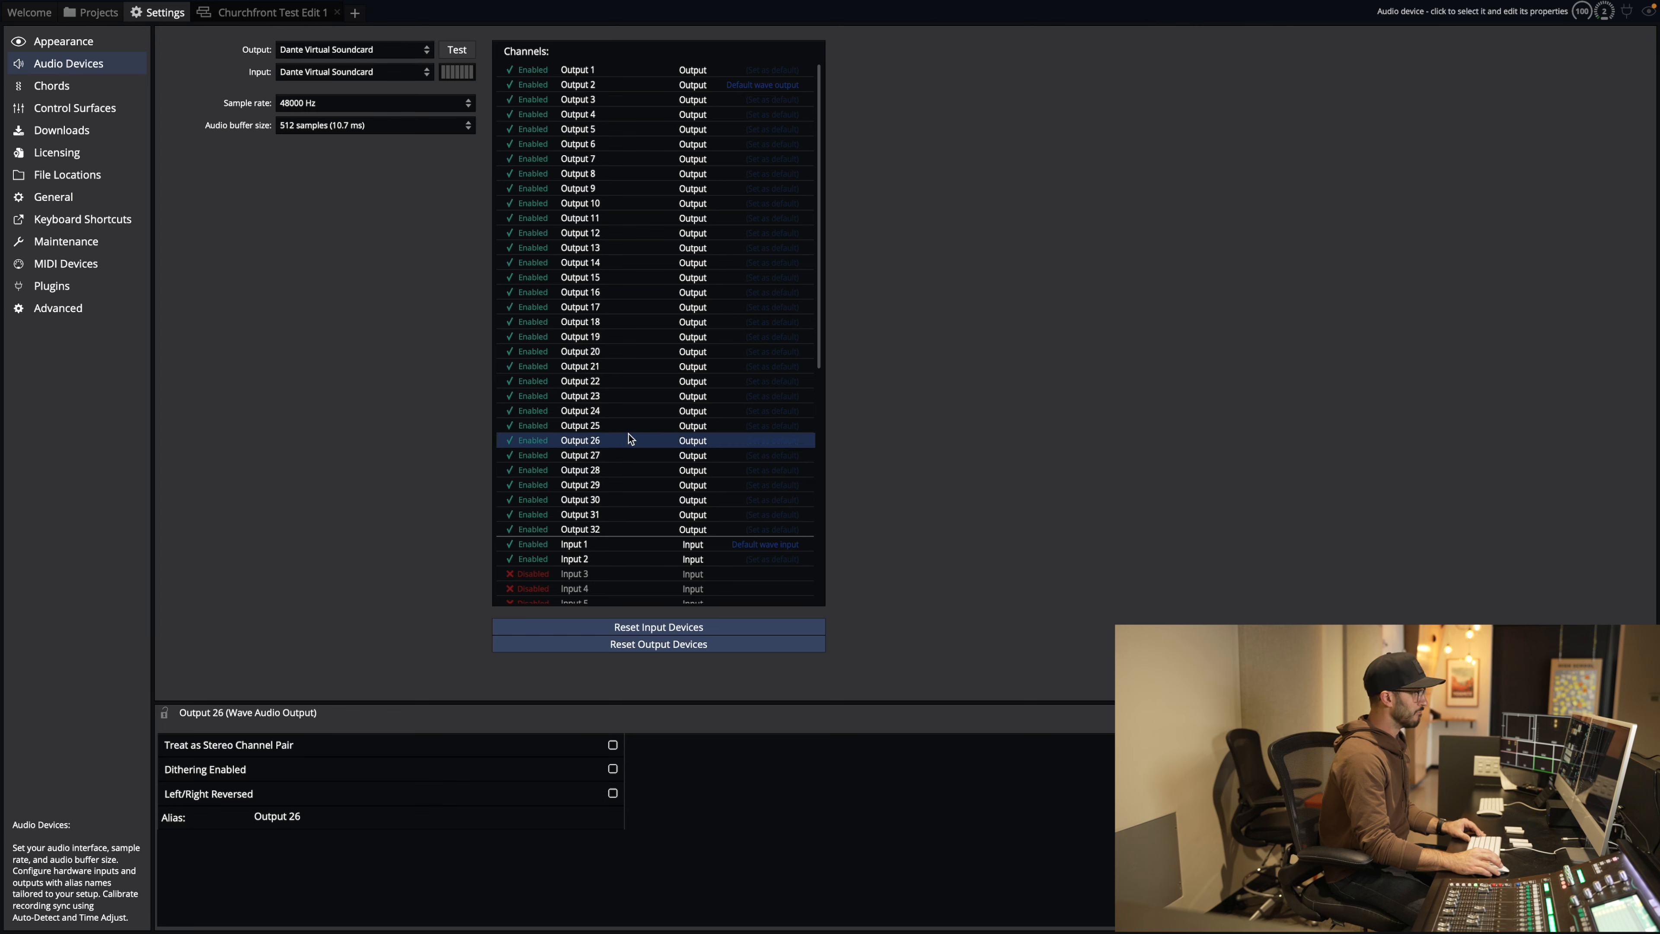
{"action": "left_click", "coordinate": [626, 487]}
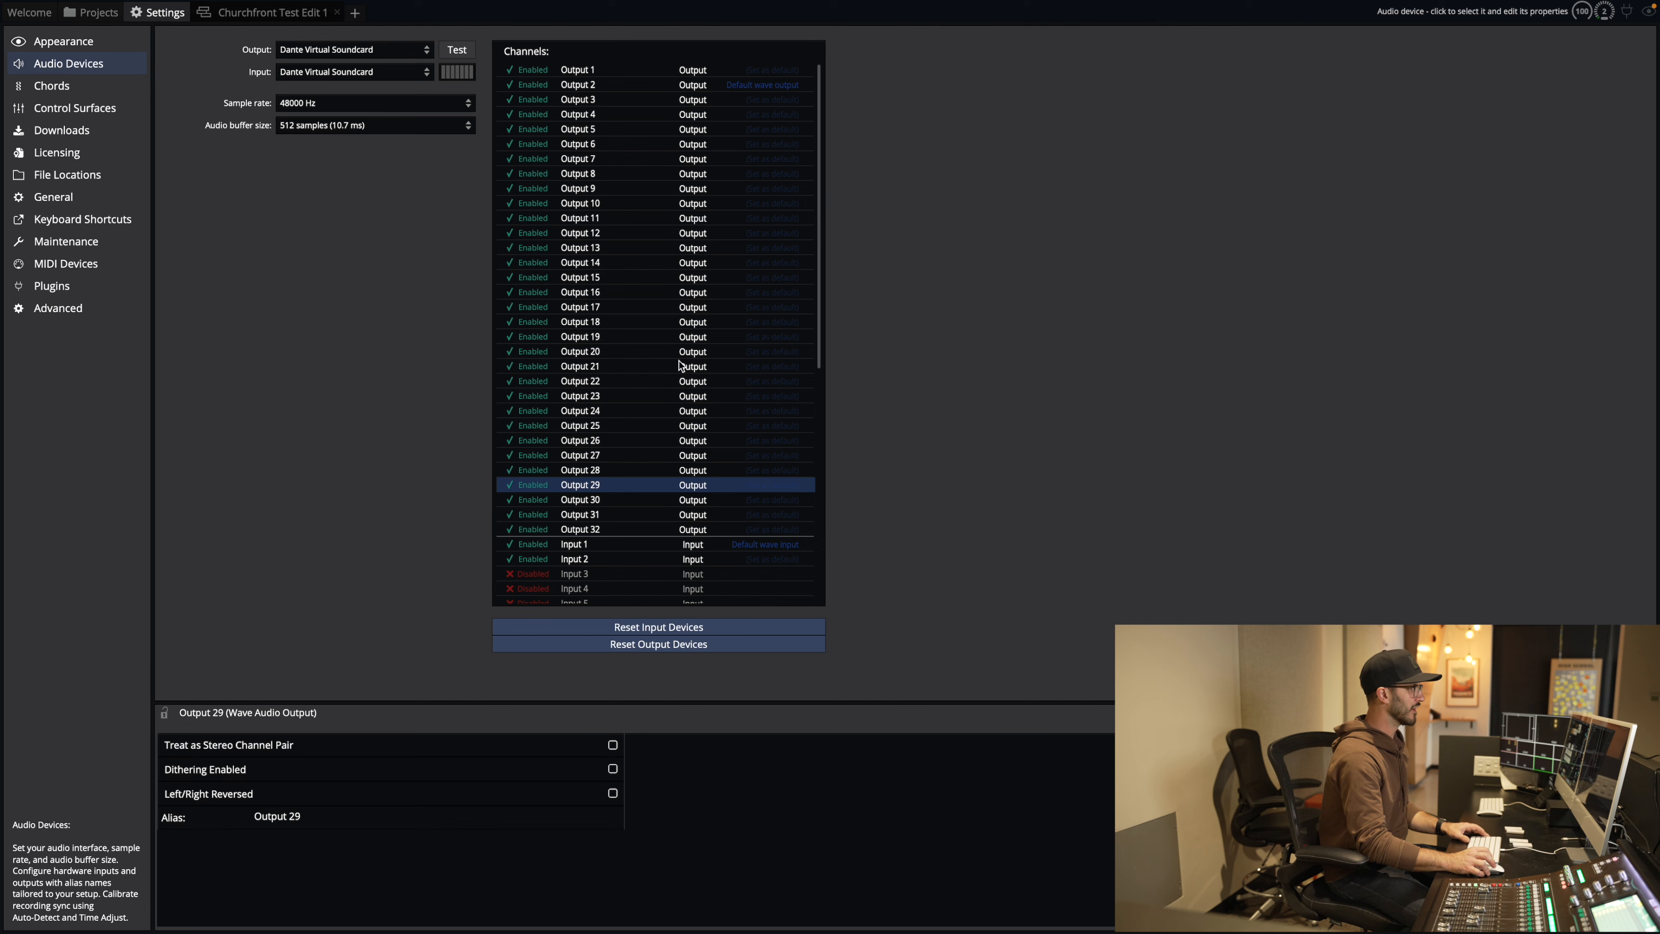
{"action": "scroll", "coordinate": [677, 371], "scroll_direction": "down", "scroll_amount": 3}
{"action": "scroll", "coordinate": [641, 290], "scroll_direction": "up", "scroll_amount": 3}
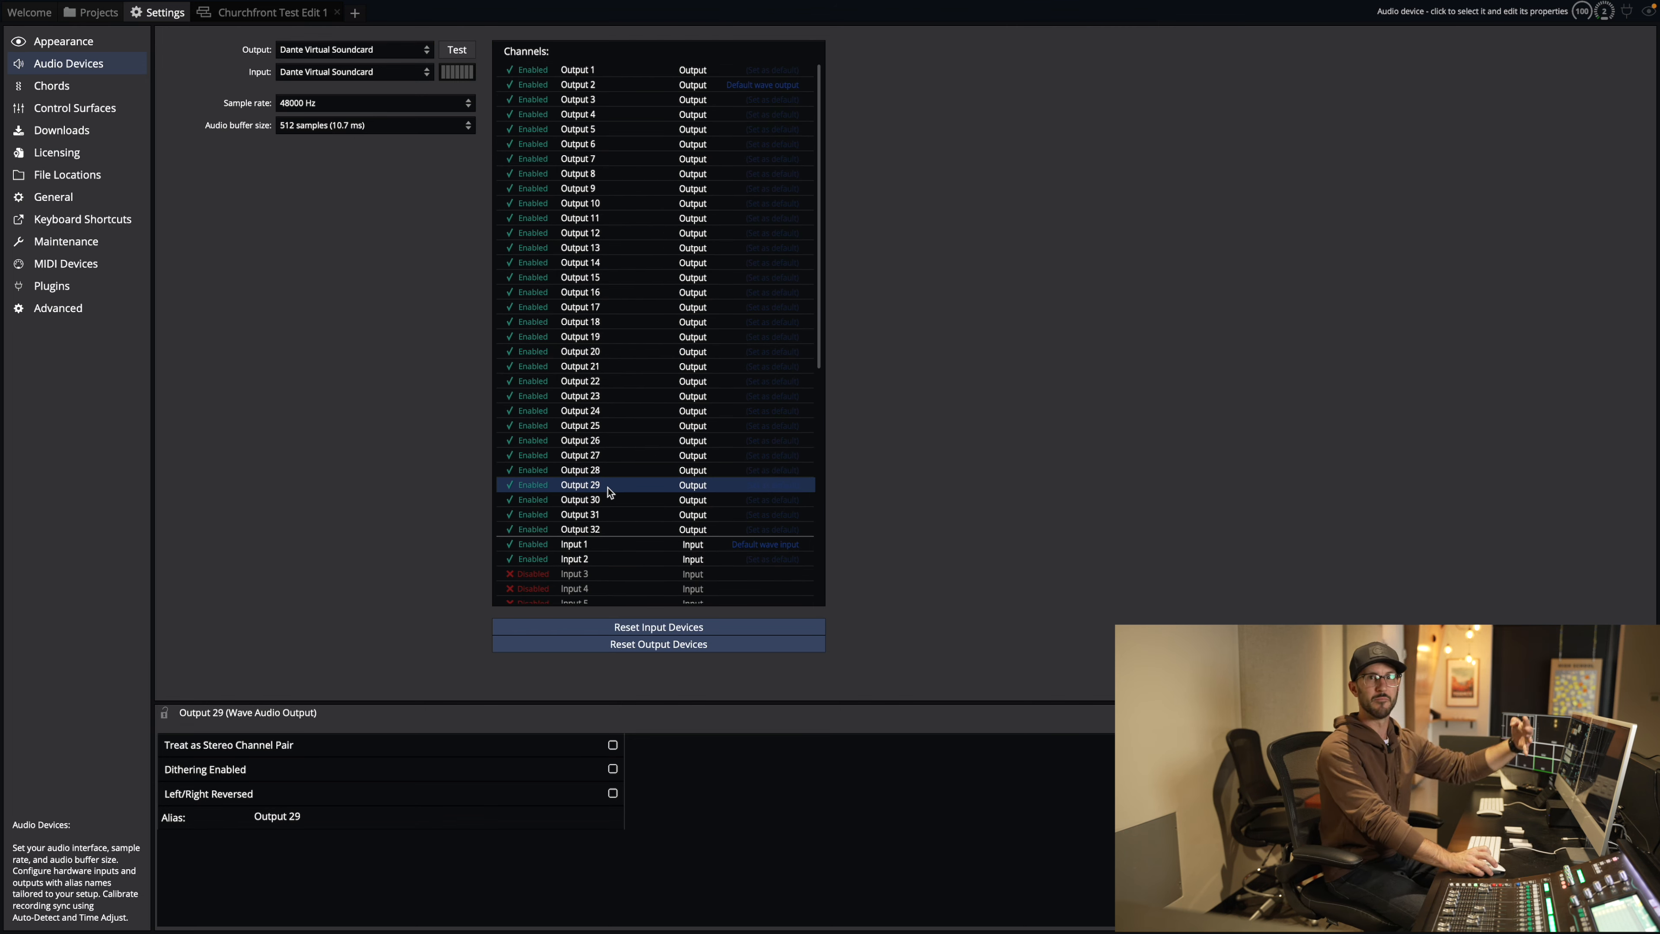
{"action": "scroll", "coordinate": [613, 480], "scroll_direction": "down", "scroll_amount": 1}
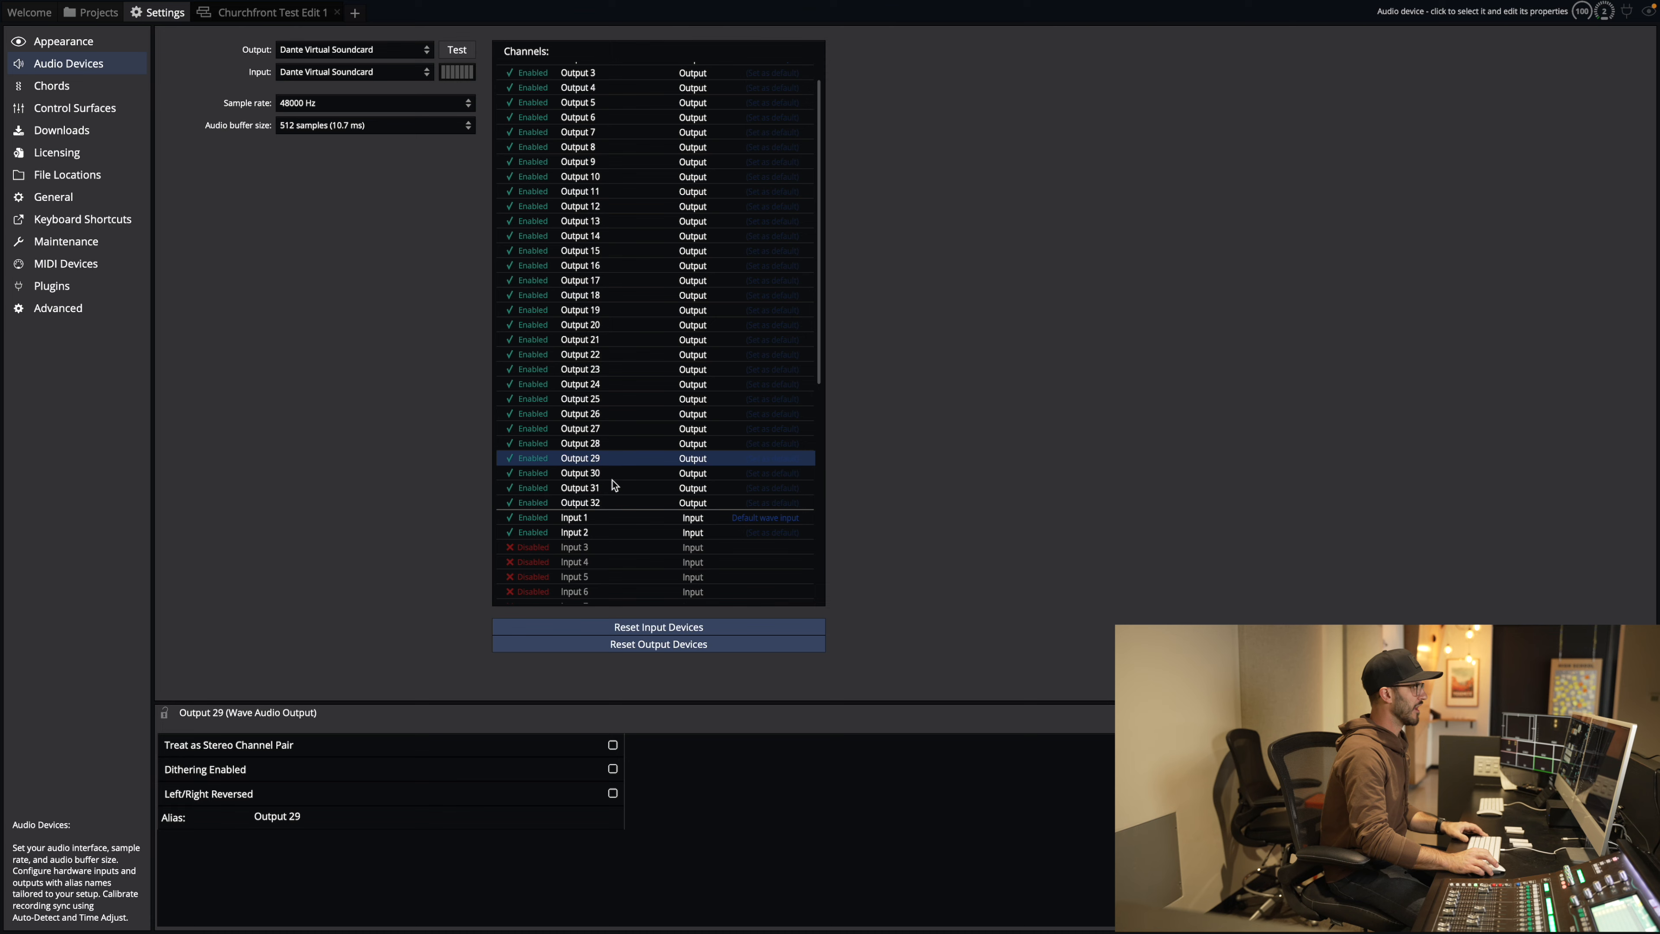
{"action": "scroll", "coordinate": [615, 484], "scroll_direction": "down", "scroll_amount": 8}
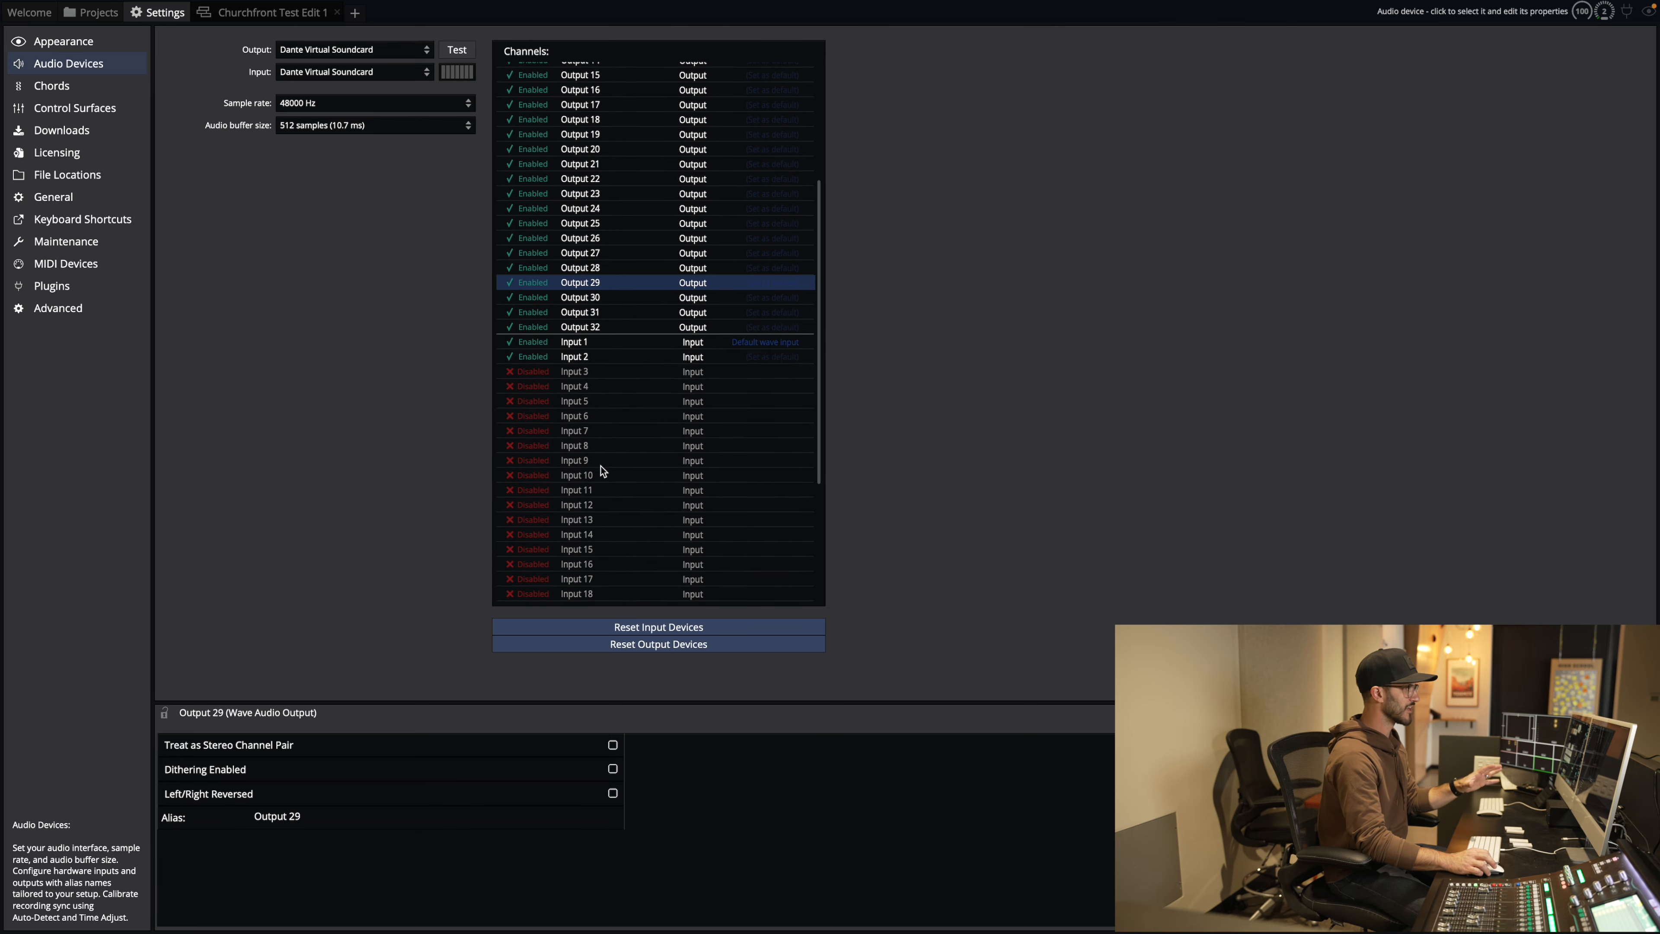
{"action": "scroll", "coordinate": [605, 465], "scroll_direction": "down", "scroll_amount": 4}
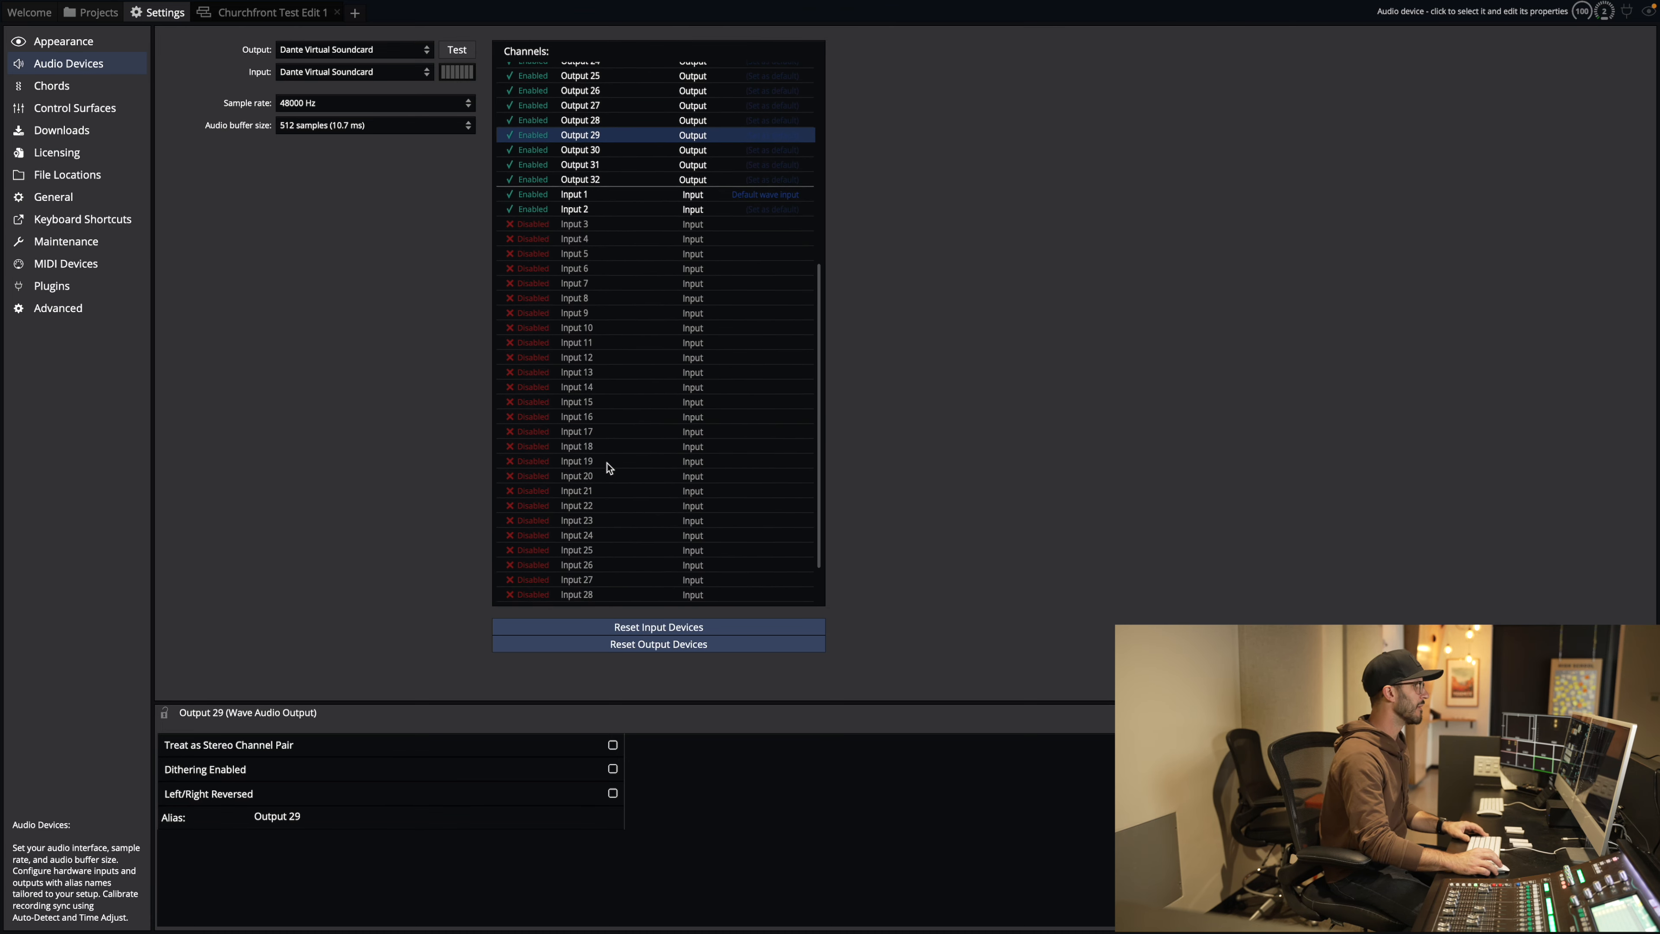
Step: Switch Inputs 3 through 12 from Disabled to Enabled
{"action": "scroll", "coordinate": [609, 466], "scroll_direction": "down", "scroll_amount": 1}
{"action": "left_click", "coordinate": [533, 194]}
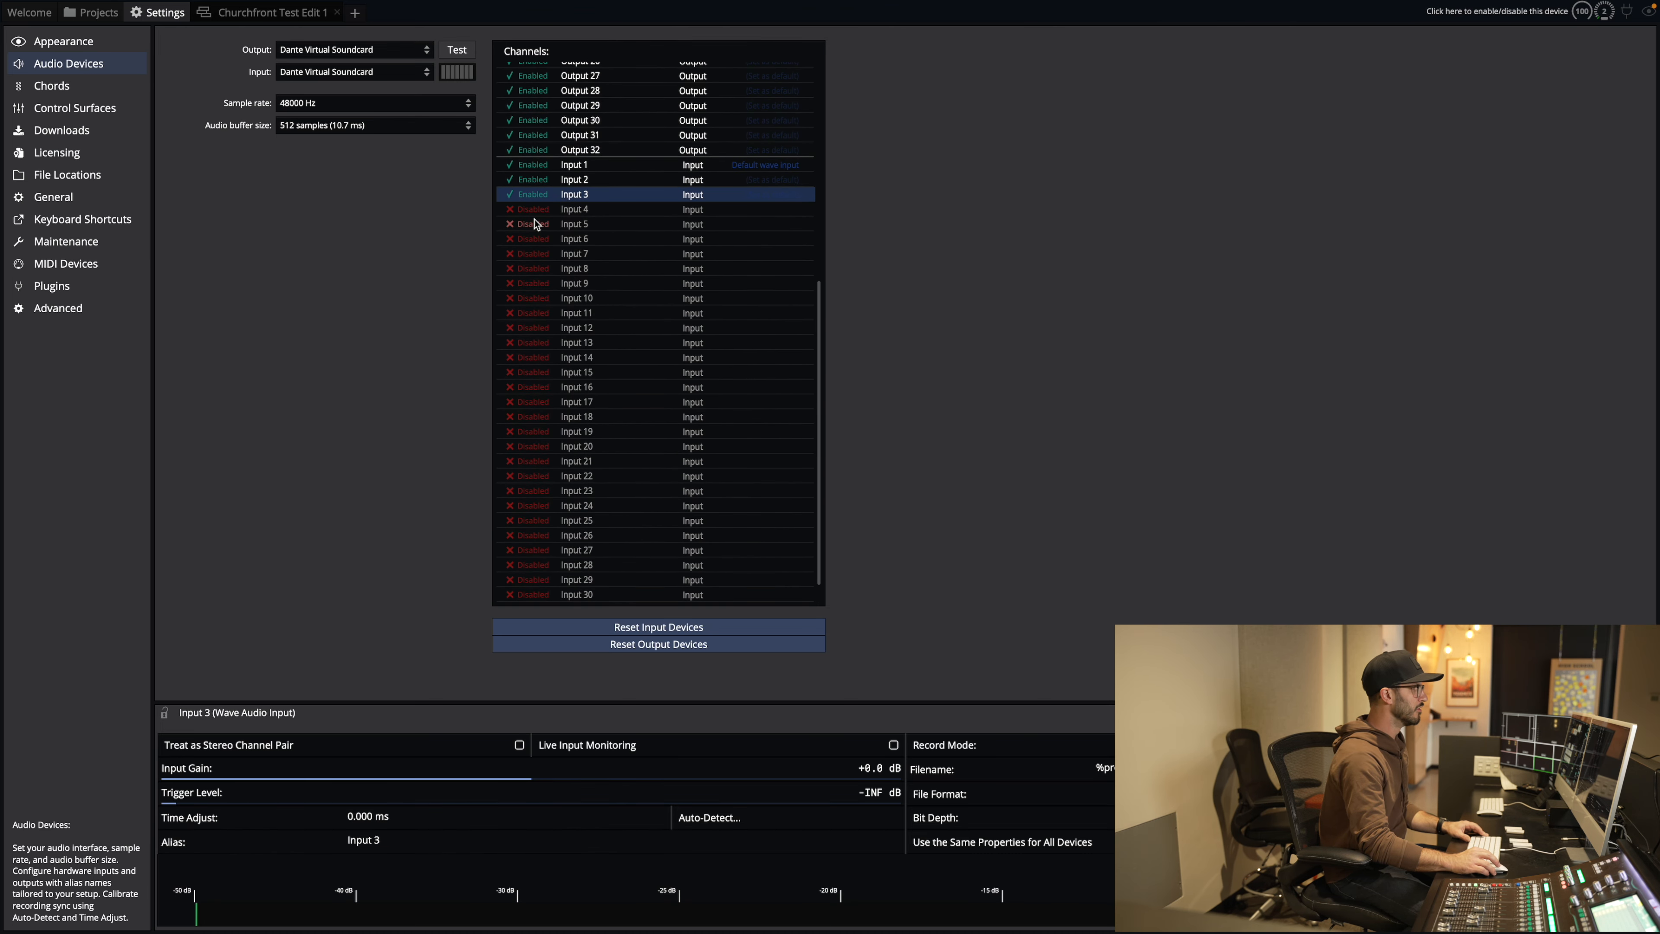
{"action": "left_click", "coordinate": [534, 210]}
{"action": "left_click", "coordinate": [533, 224]}
{"action": "left_click", "coordinate": [530, 239]}
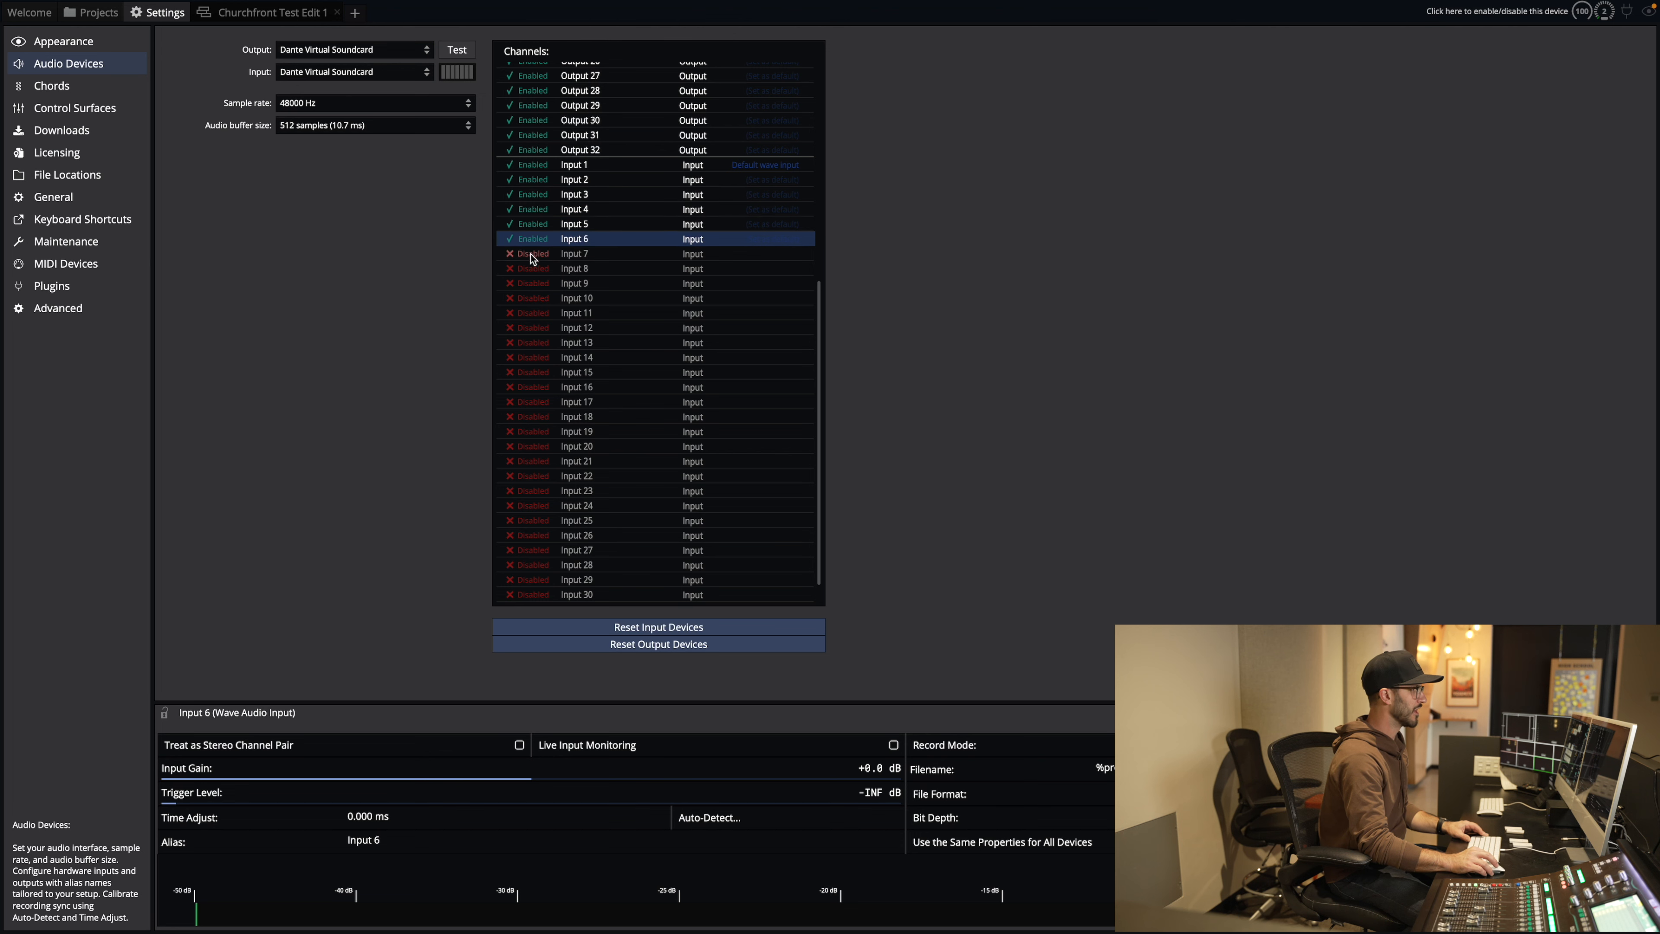
{"action": "left_click", "coordinate": [531, 254]}
{"action": "left_click", "coordinate": [531, 270]}
{"action": "left_click", "coordinate": [533, 285]}
{"action": "left_click", "coordinate": [534, 299]}
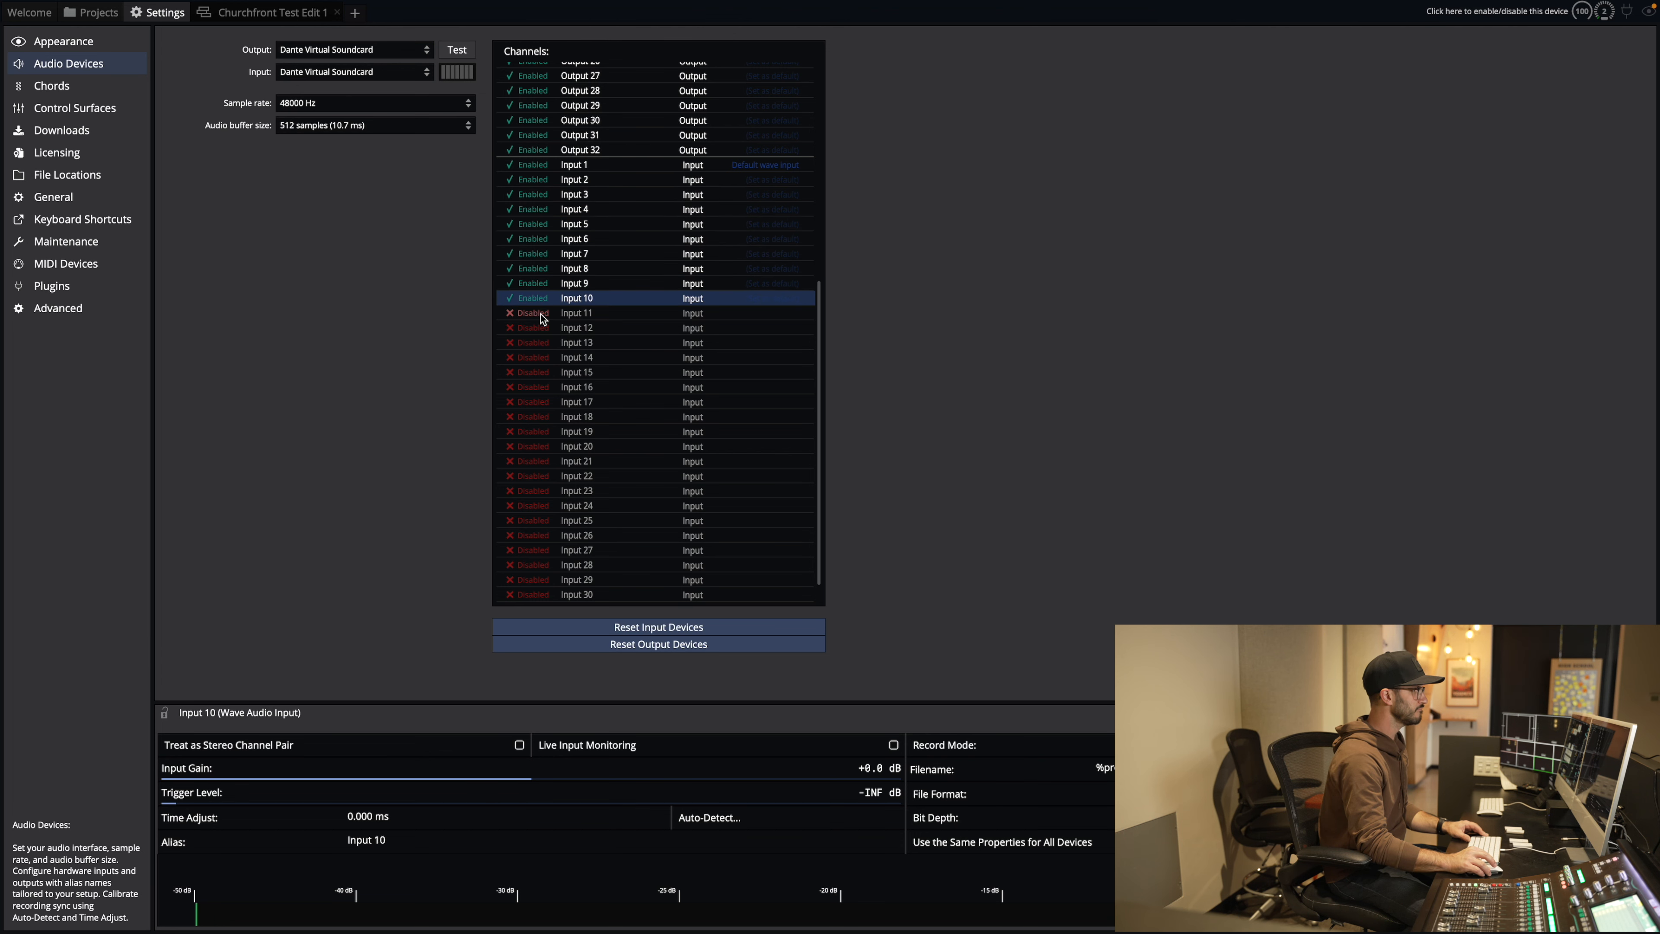
{"action": "left_click", "coordinate": [535, 315]}
{"action": "left_click", "coordinate": [536, 329]}
Step: Enable Inputs 13 through 22 in the Channels list
{"action": "left_click", "coordinate": [537, 344]}
{"action": "left_click", "coordinate": [535, 358]}
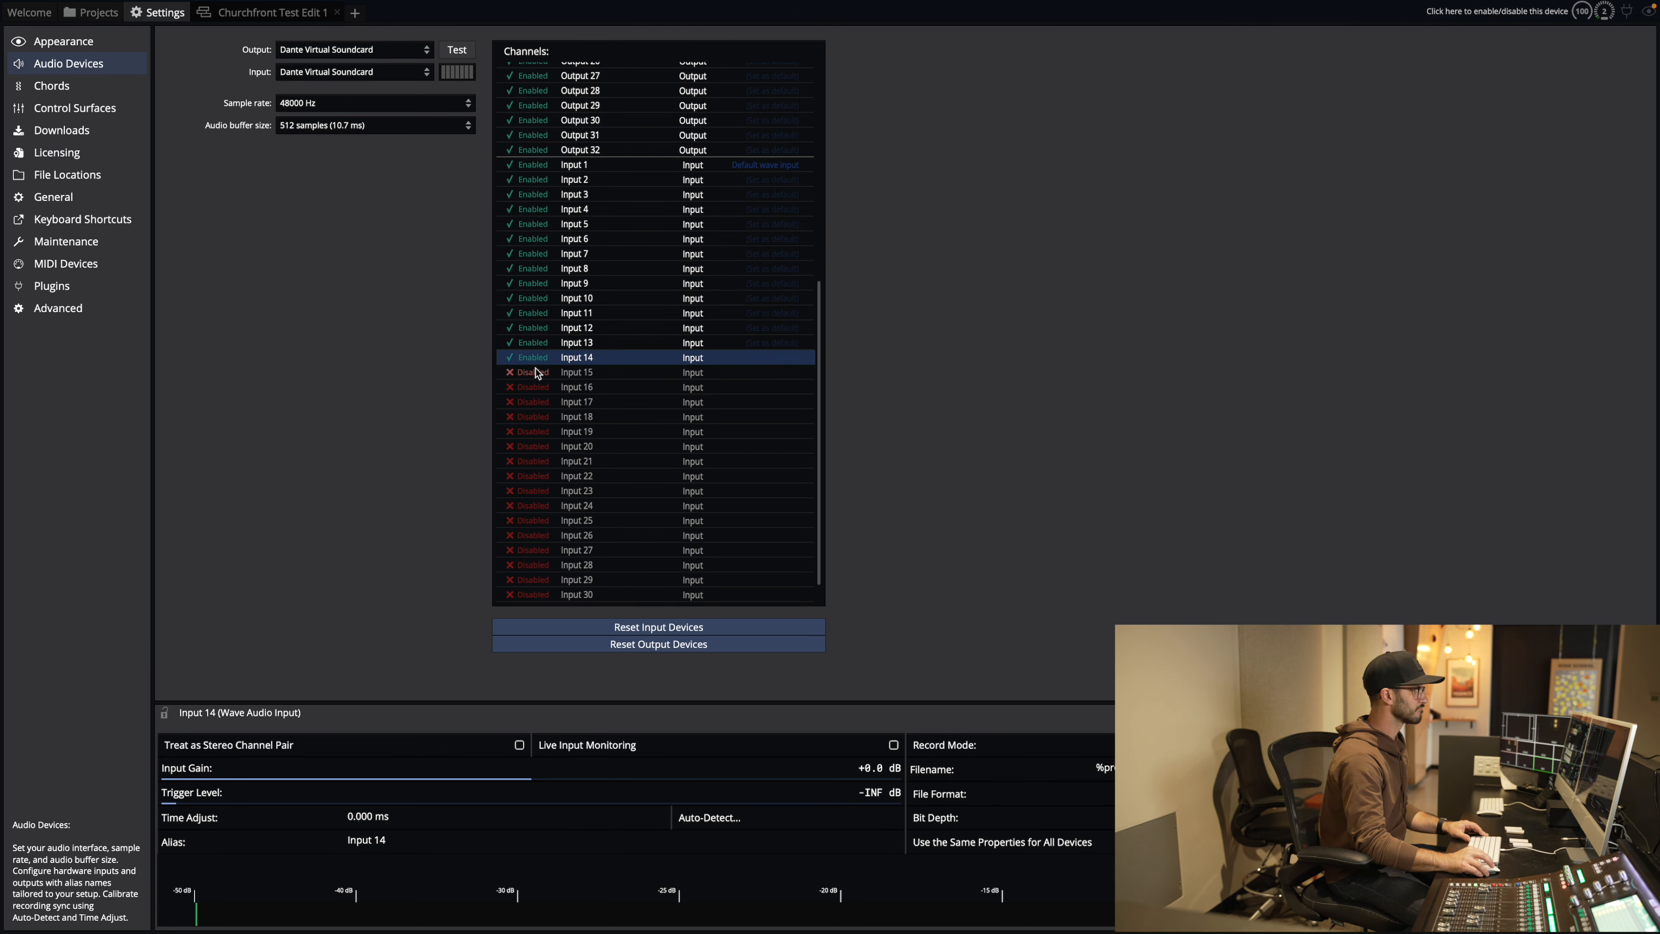
{"action": "left_click", "coordinate": [535, 373]}
{"action": "left_click", "coordinate": [535, 387]}
{"action": "left_click", "coordinate": [534, 401]}
{"action": "left_click", "coordinate": [532, 417]}
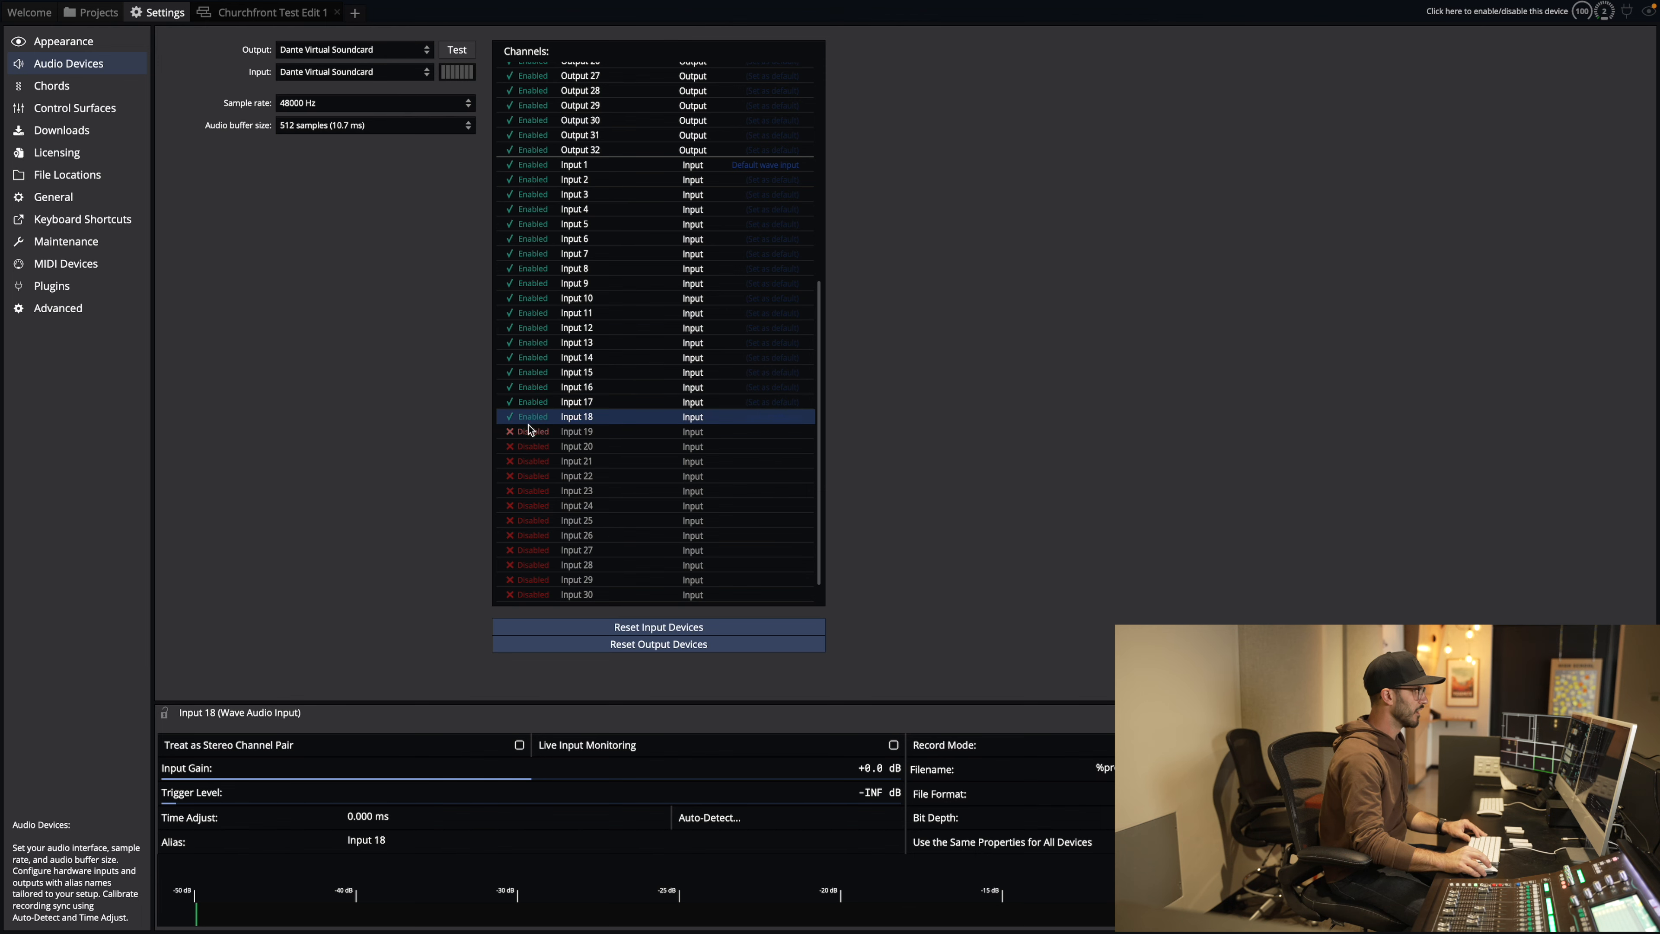
{"action": "left_click", "coordinate": [532, 431]}
{"action": "left_click", "coordinate": [534, 447]}
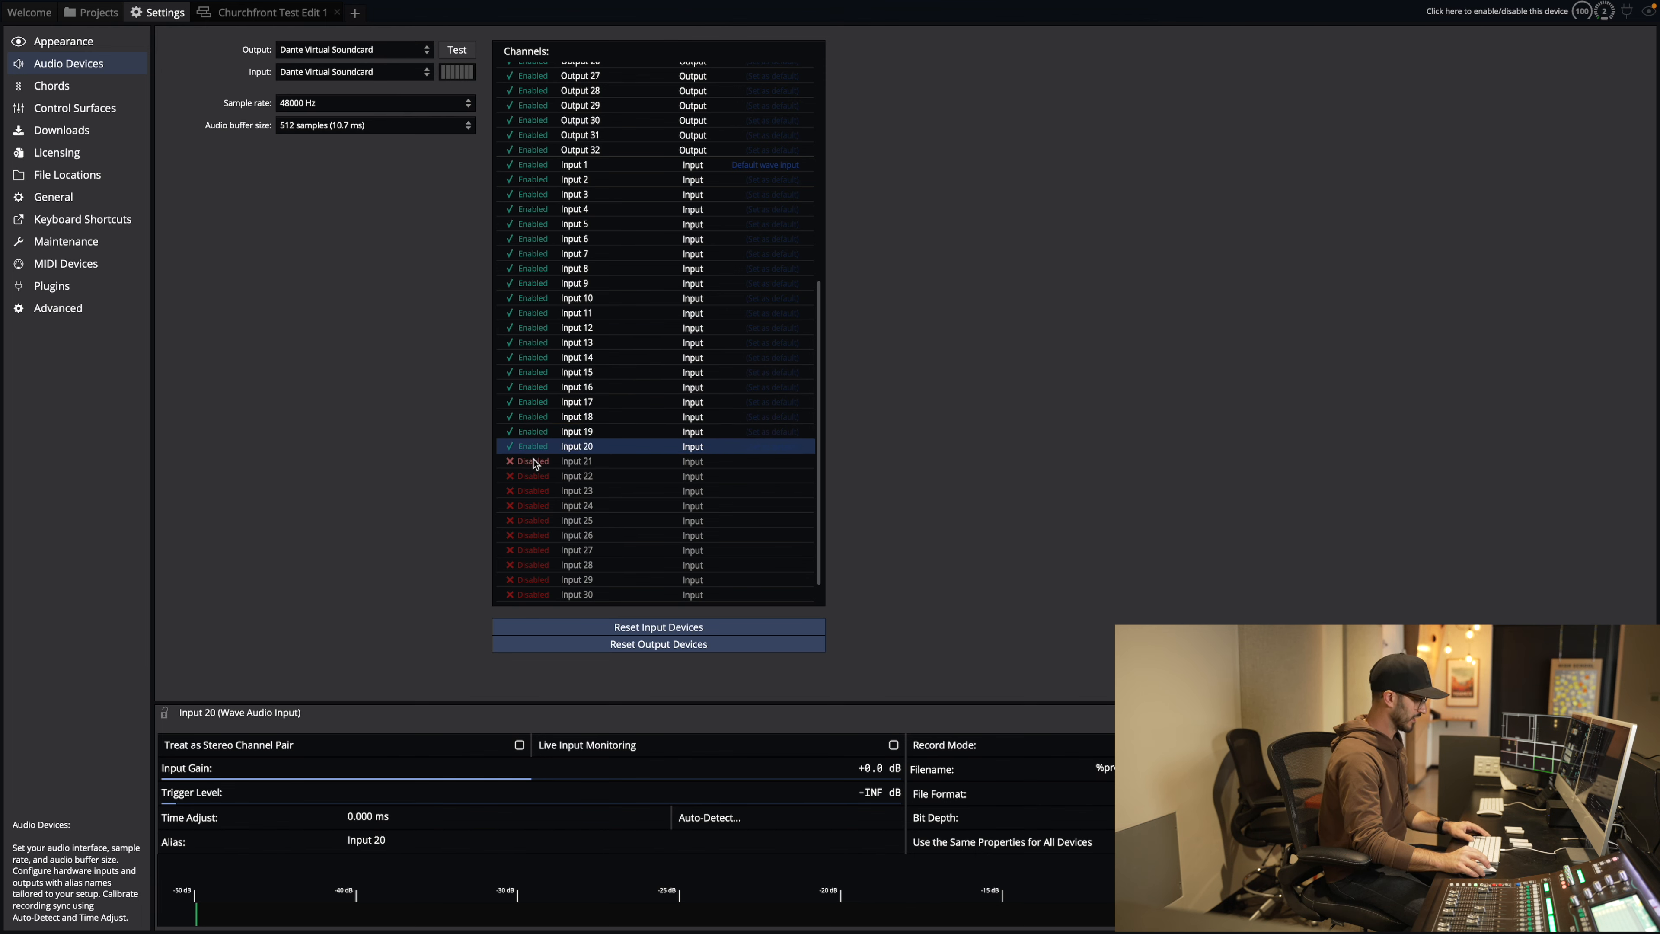
{"action": "left_click", "coordinate": [533, 462]}
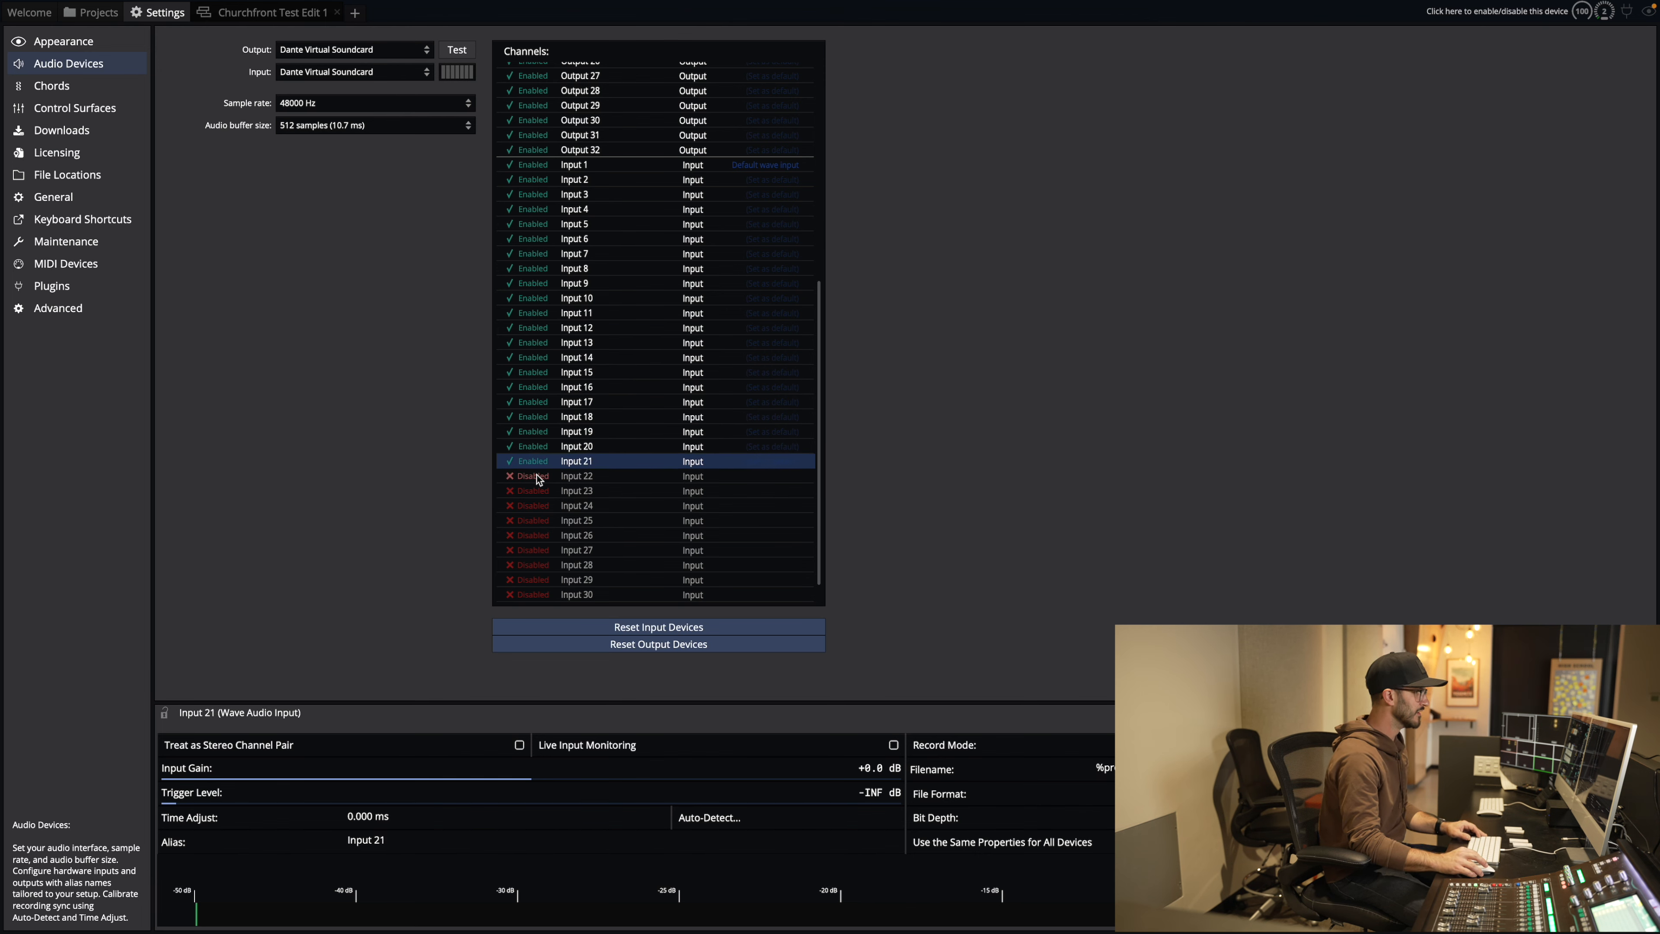
{"action": "left_click", "coordinate": [534, 476]}
Step: Enable the remaining Inputs 23 through 32
{"action": "left_click", "coordinate": [532, 491]}
{"action": "left_click", "coordinate": [532, 505]}
{"action": "left_click", "coordinate": [530, 521]}
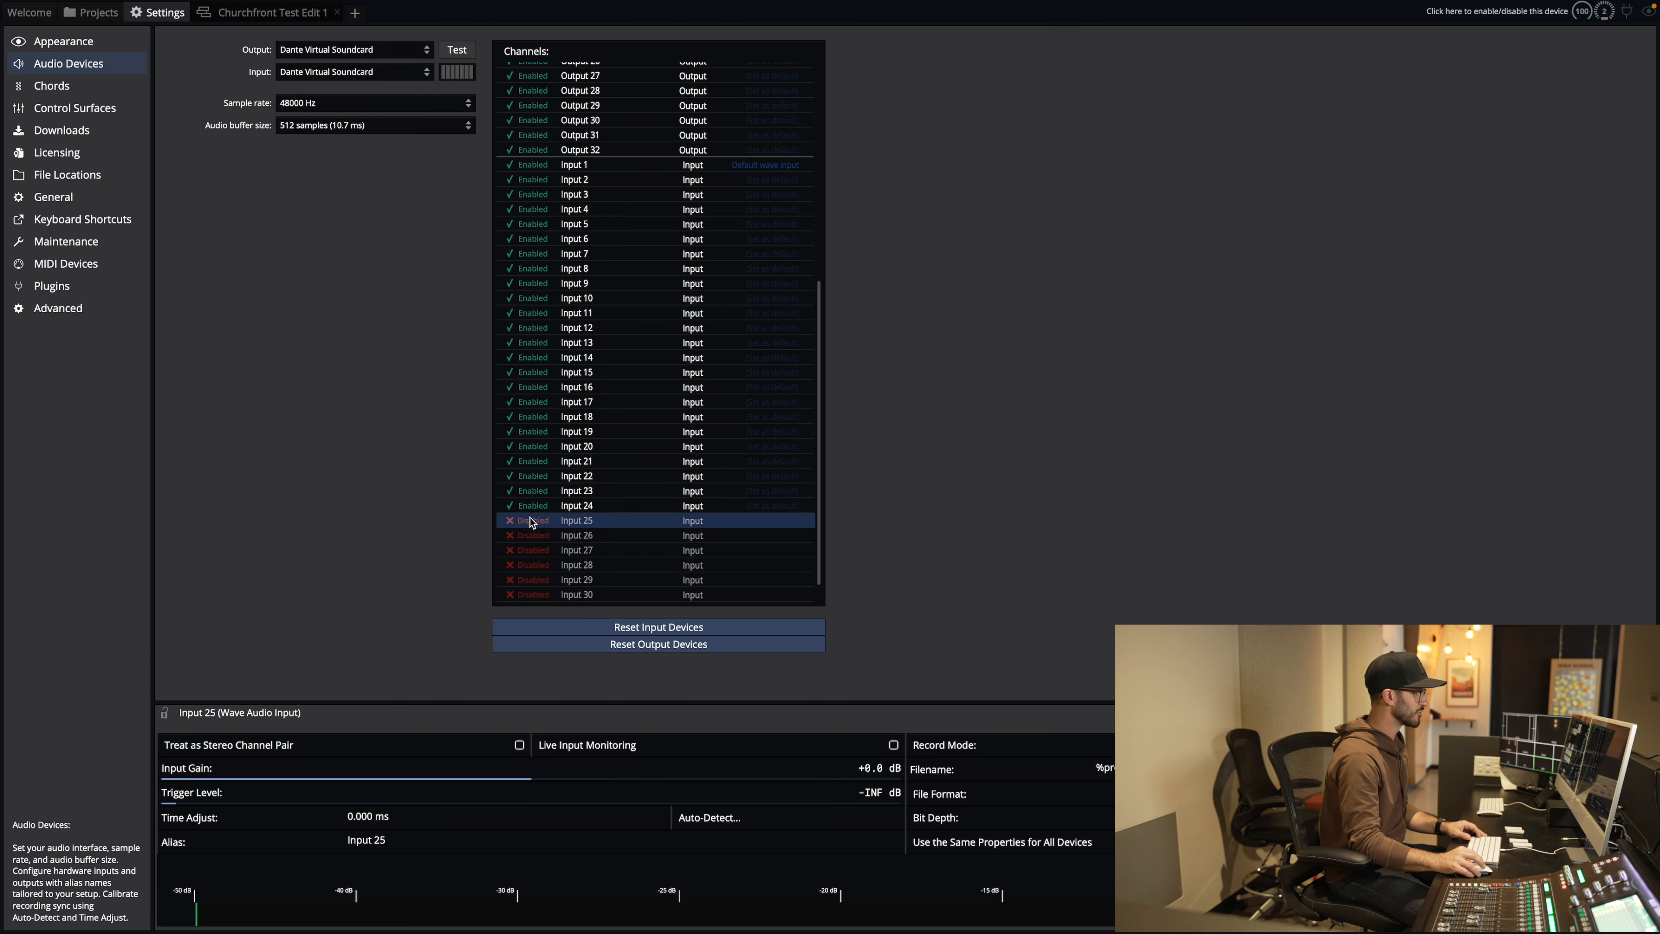
{"action": "left_click", "coordinate": [531, 534]}
{"action": "left_click", "coordinate": [531, 550]}
{"action": "left_click", "coordinate": [530, 565]}
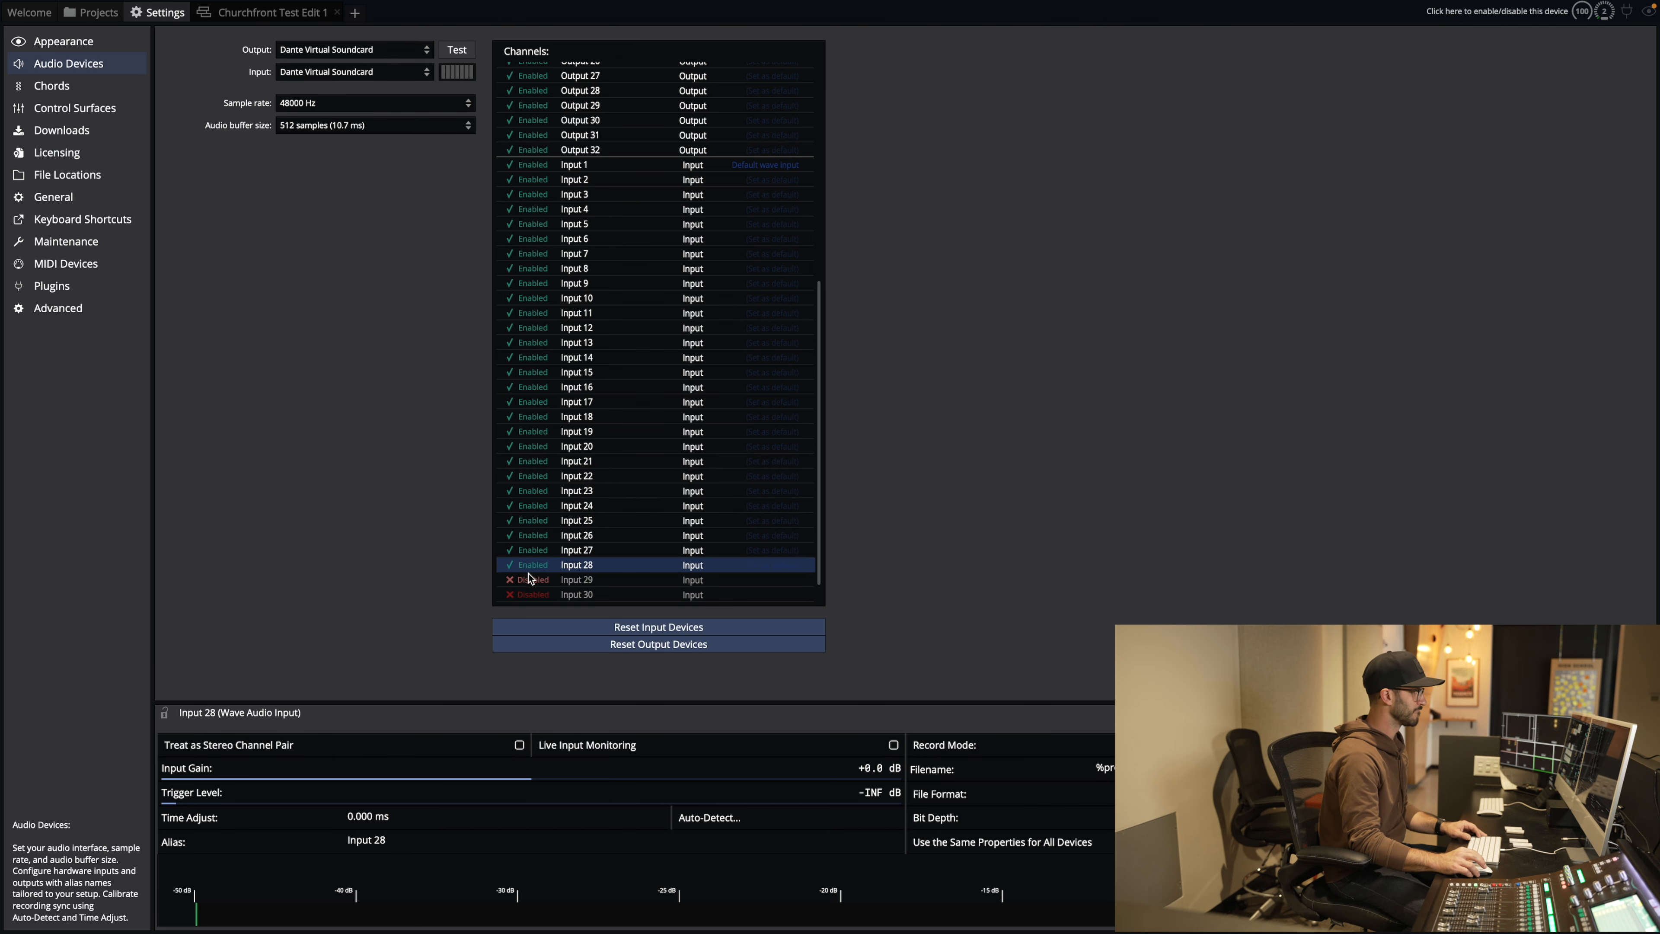
{"action": "left_click", "coordinate": [529, 579]}
{"action": "left_click", "coordinate": [526, 595]}
{"action": "scroll", "coordinate": [519, 588], "scroll_direction": "down", "scroll_amount": 1}
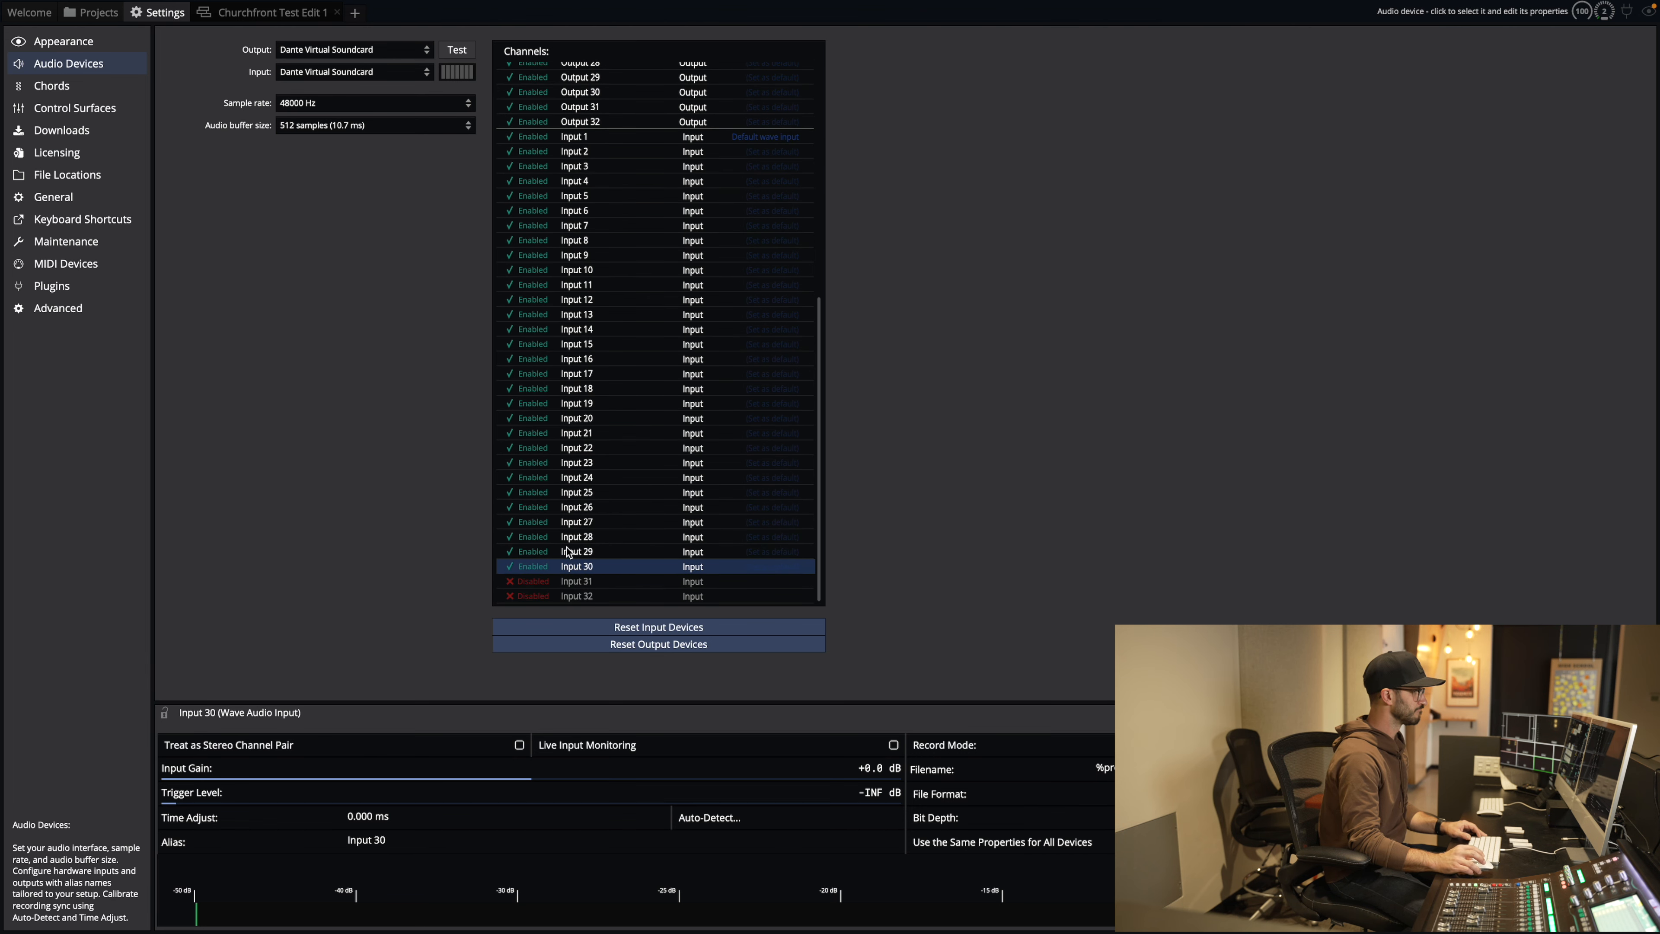
{"action": "left_click", "coordinate": [511, 581]}
{"action": "left_click", "coordinate": [510, 596]}
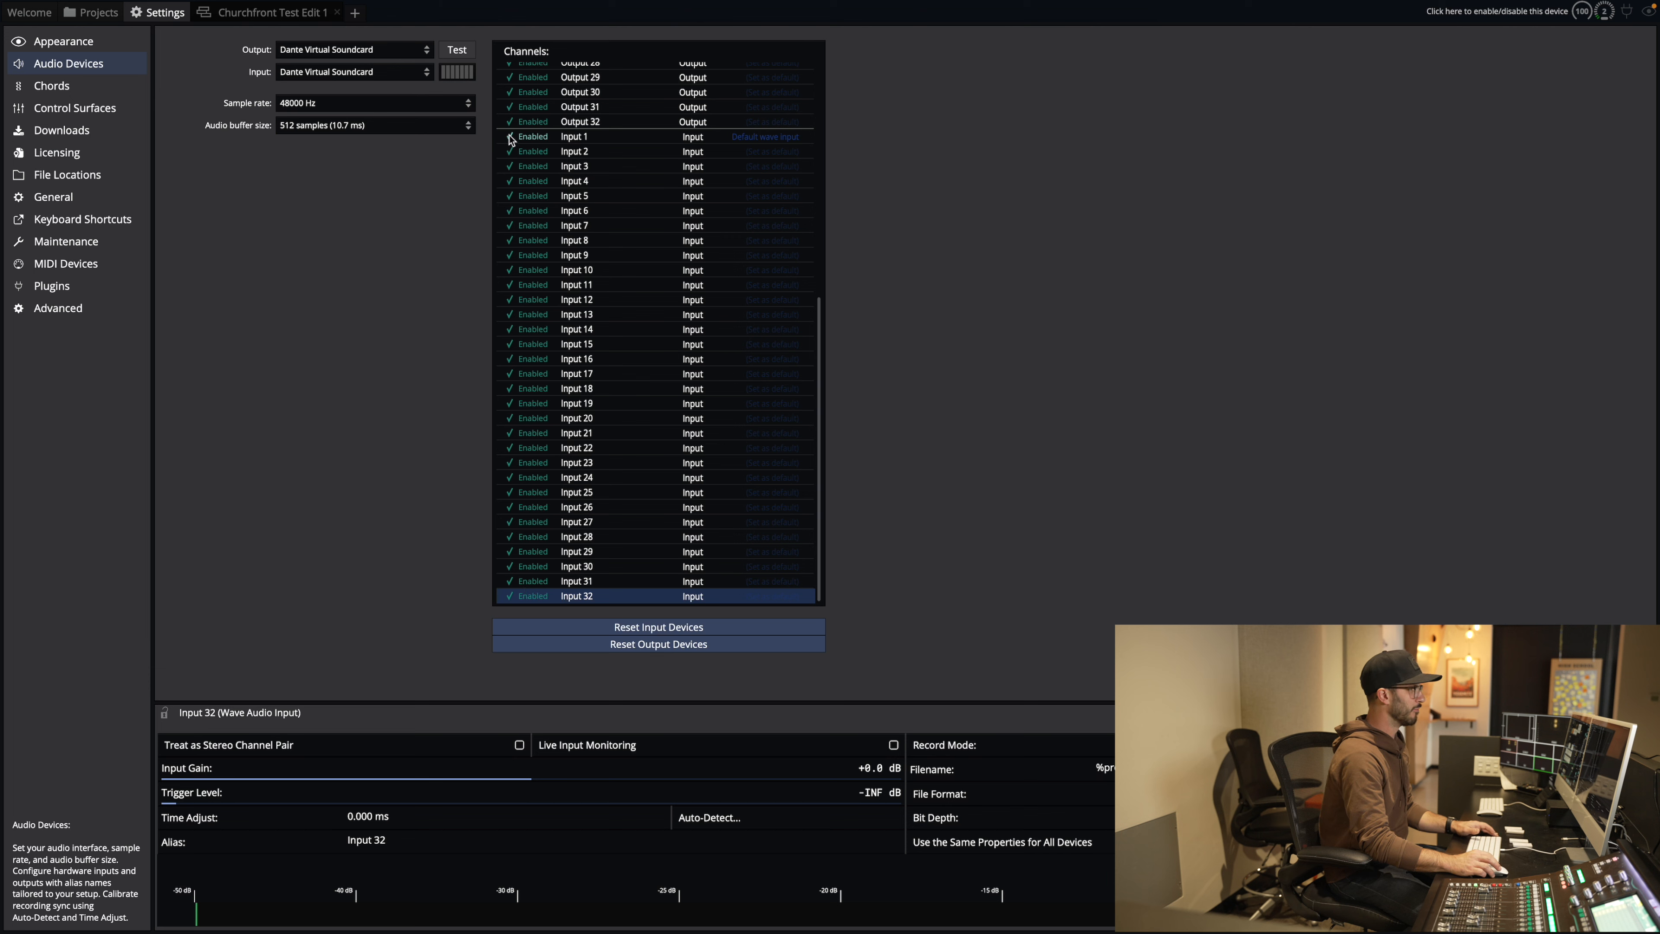
{"action": "scroll", "coordinate": [516, 118], "scroll_direction": "up", "scroll_amount": 9}
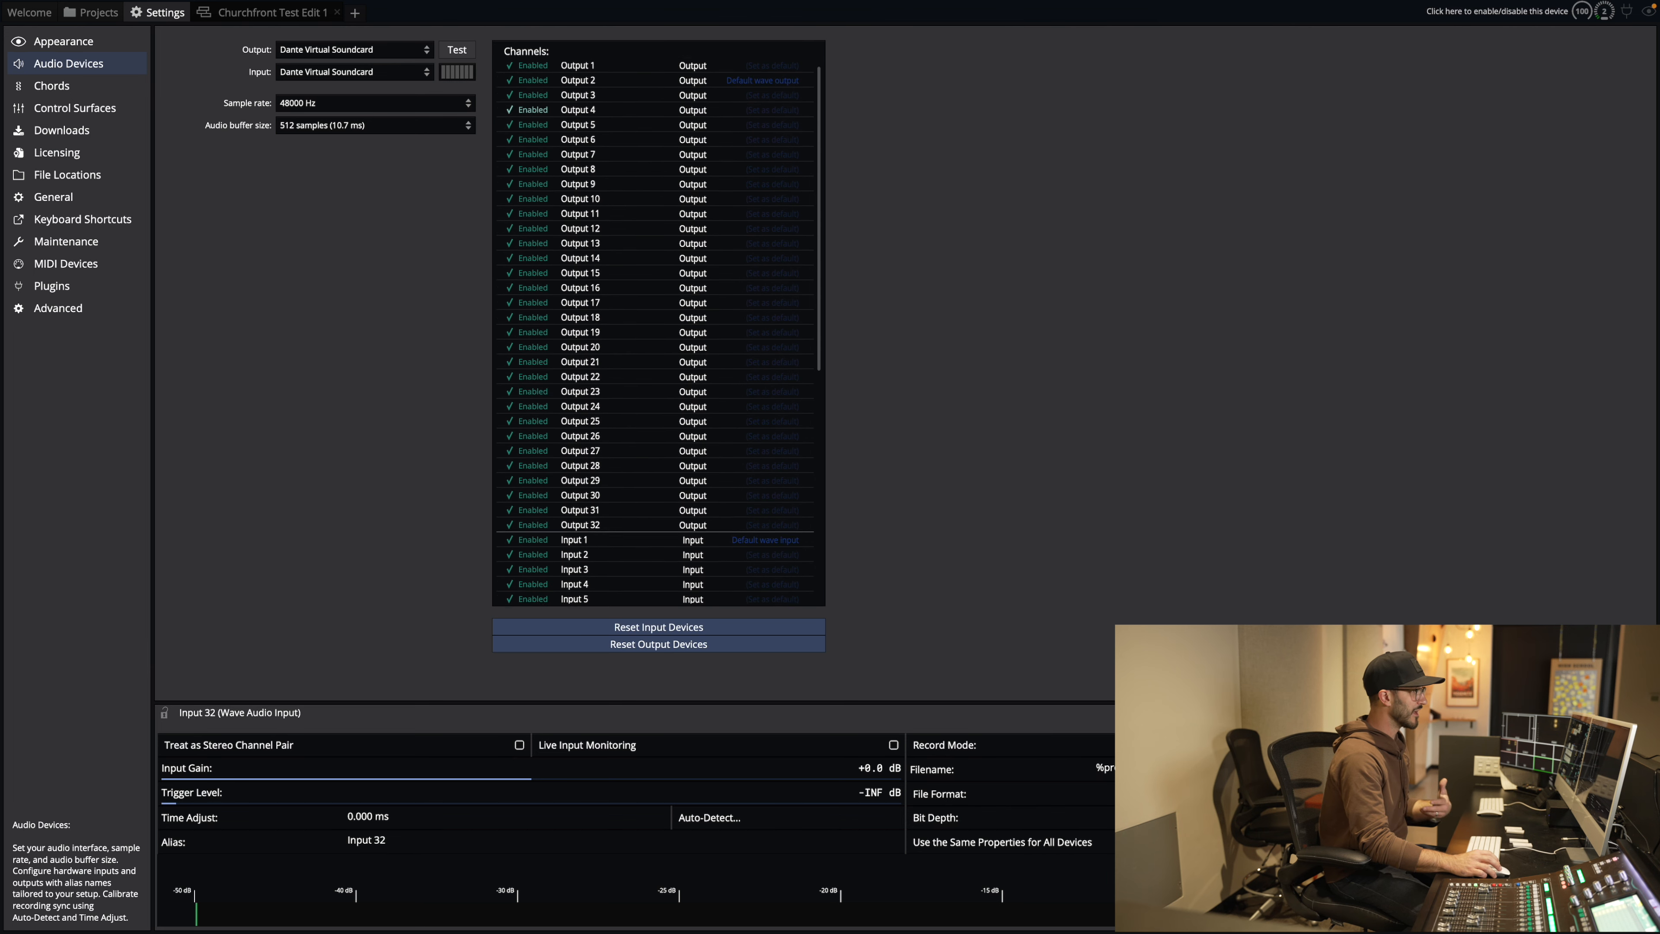
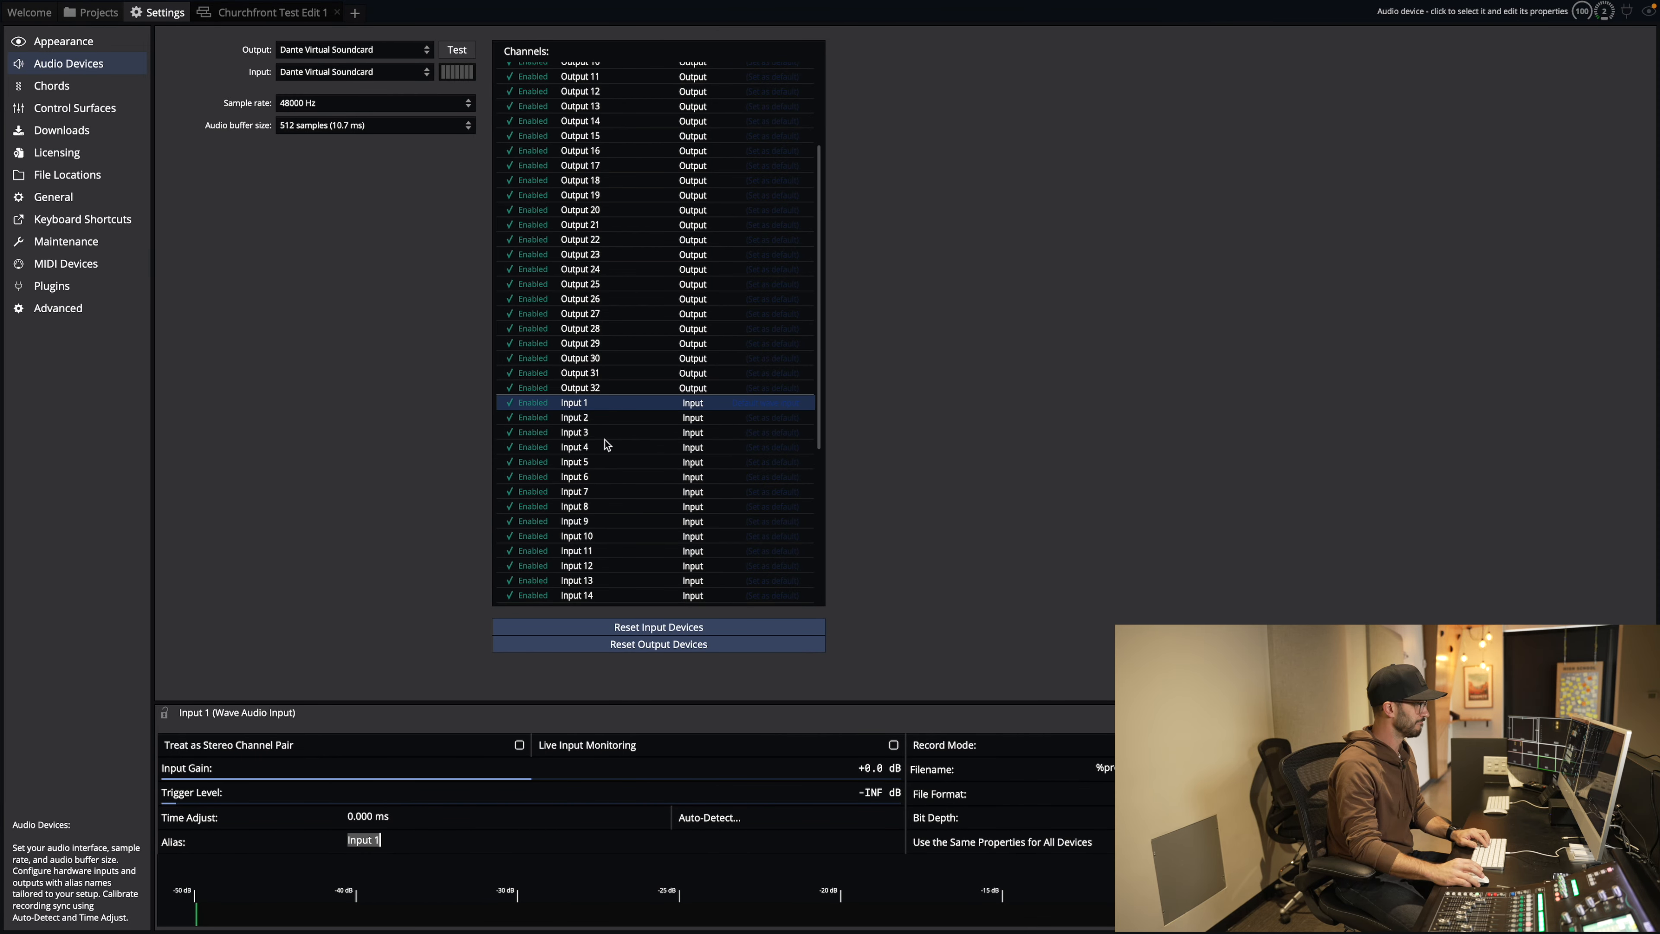
Step: Alias Inputs 1 to 4 as Kick, Snare, Tom 1 and Tom 2
{"action": "type", "text": "Kick"}
{"action": "left_click", "coordinate": [602, 419]}
{"action": "left_click", "coordinate": [387, 841]}
{"action": "type", "text": "Snare"}
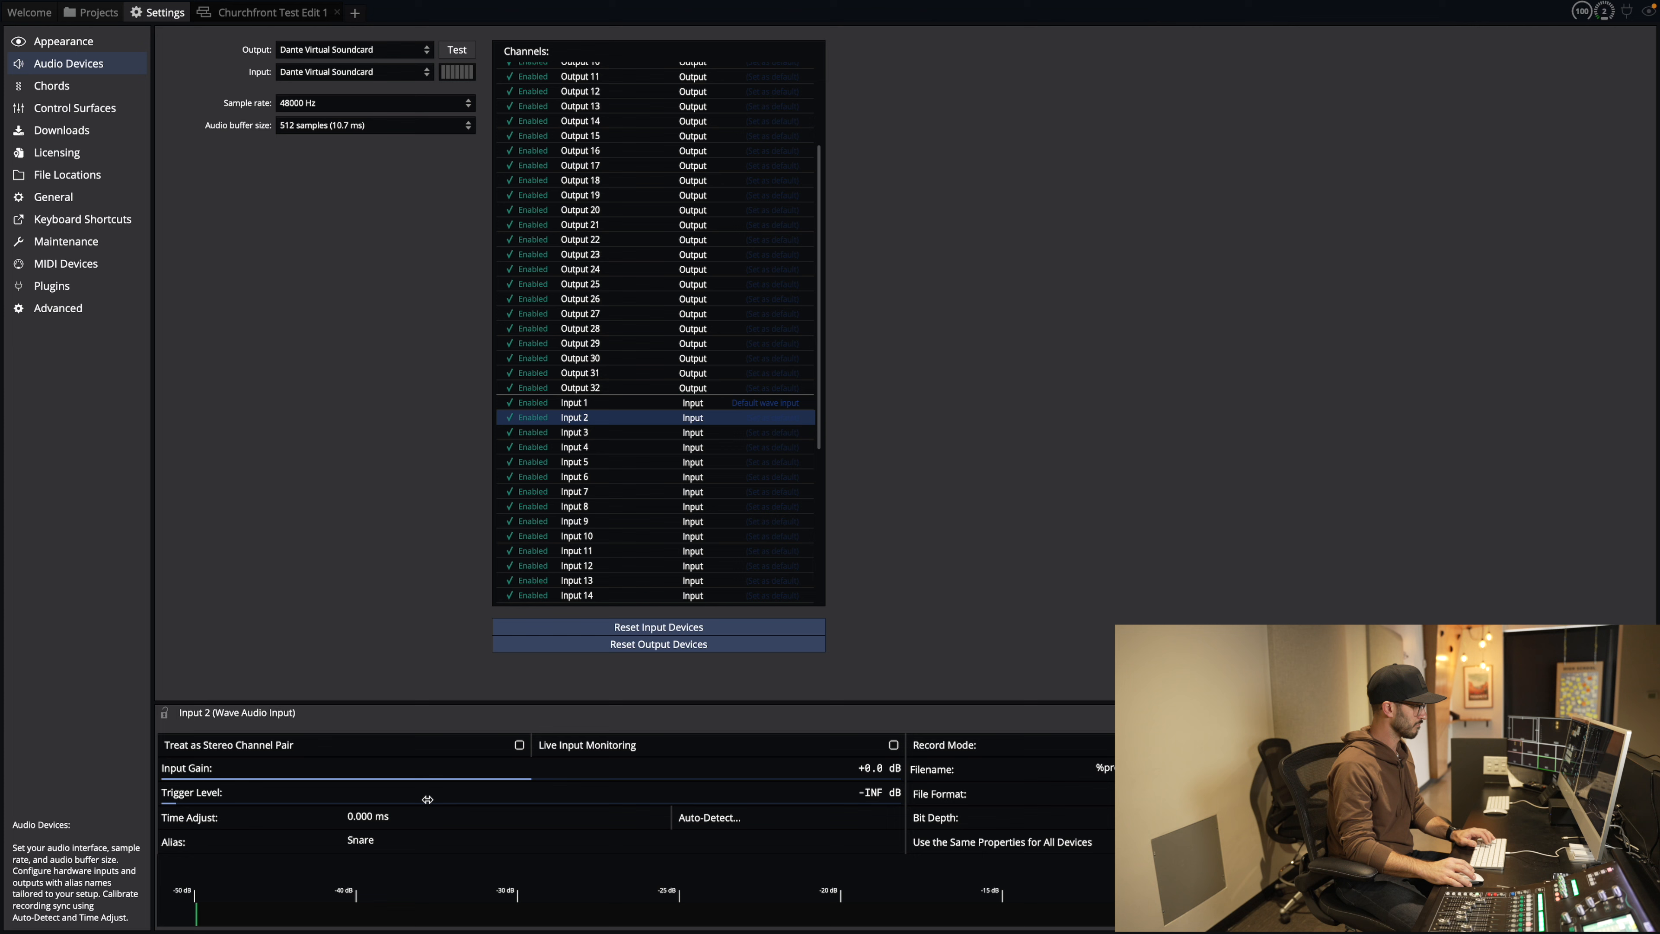
{"action": "key", "text": "Tab"}
{"action": "left_click", "coordinate": [579, 436]}
{"action": "left_click", "coordinate": [403, 840]}
{"action": "type", "text": "Tom 1"}
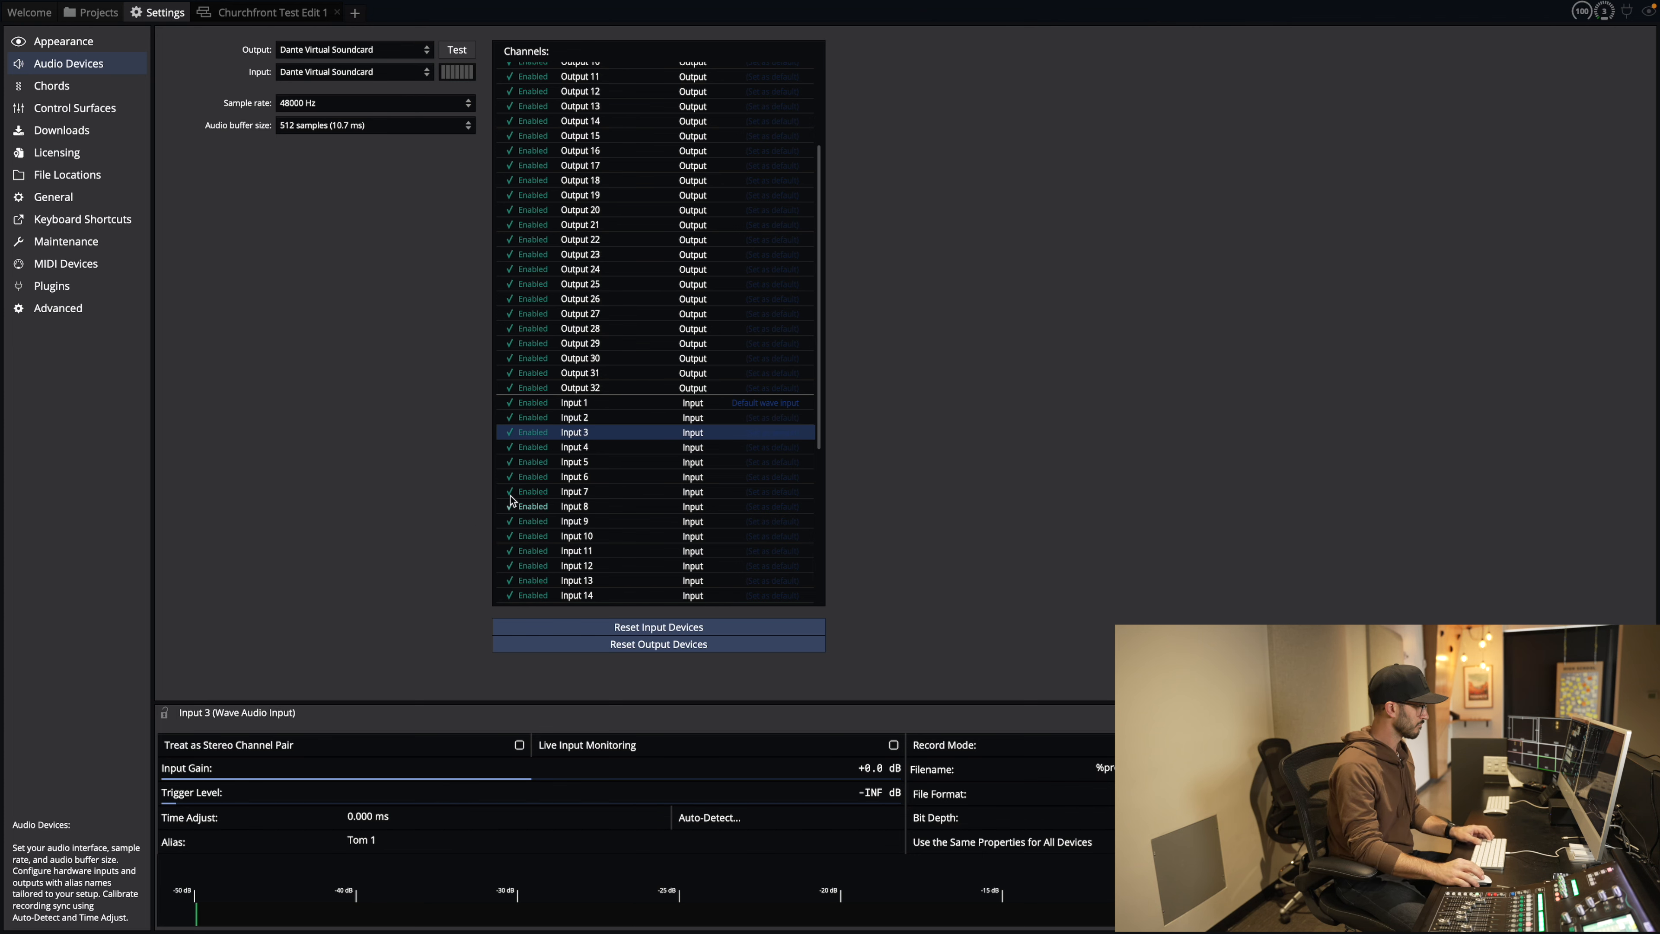
{"action": "left_click", "coordinate": [568, 449]}
{"action": "left_click", "coordinate": [452, 838]}
{"action": "type", "text": "Tom 2"}
Step: Alias Input 5 as OH, Input 6 as Oh R and Input 8 as Bass
{"action": "left_click", "coordinate": [579, 463]}
{"action": "left_click", "coordinate": [409, 839]}
{"action": "type", "text": "OH L"}
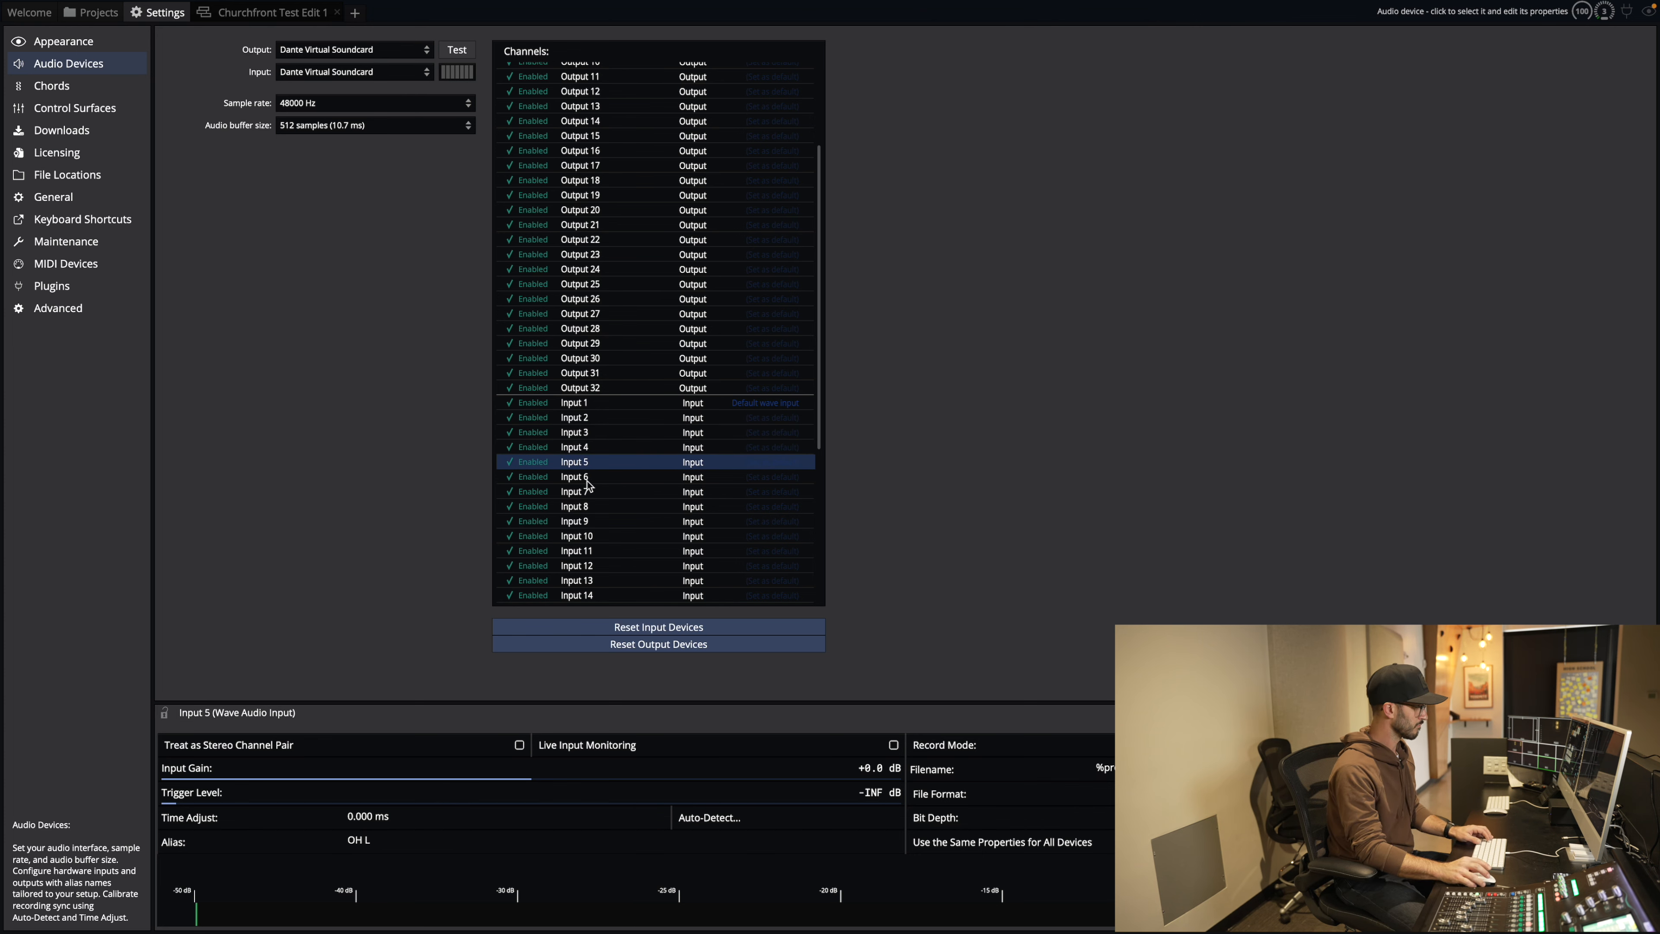
{"action": "left_click", "coordinate": [575, 477]}
{"action": "left_click", "coordinate": [392, 840]}
{"action": "type", "text": "Oh R"}
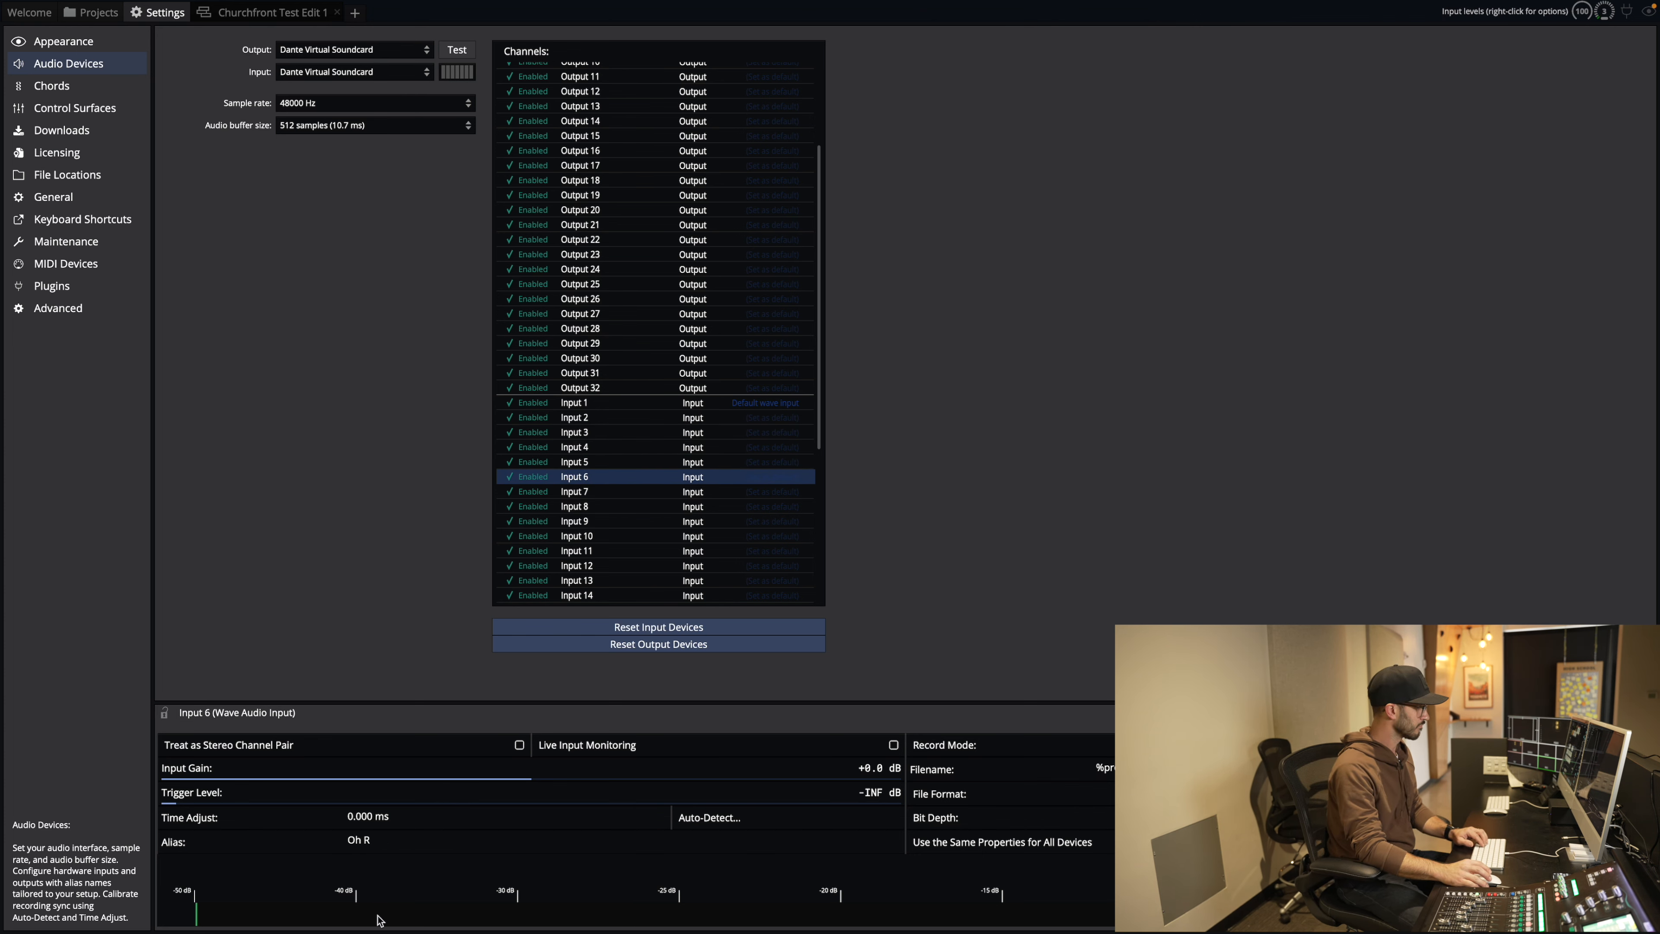
{"action": "left_click", "coordinate": [575, 491]}
{"action": "left_click", "coordinate": [575, 506]}
{"action": "left_click", "coordinate": [405, 839]}
{"action": "type", "text": "Bass"}
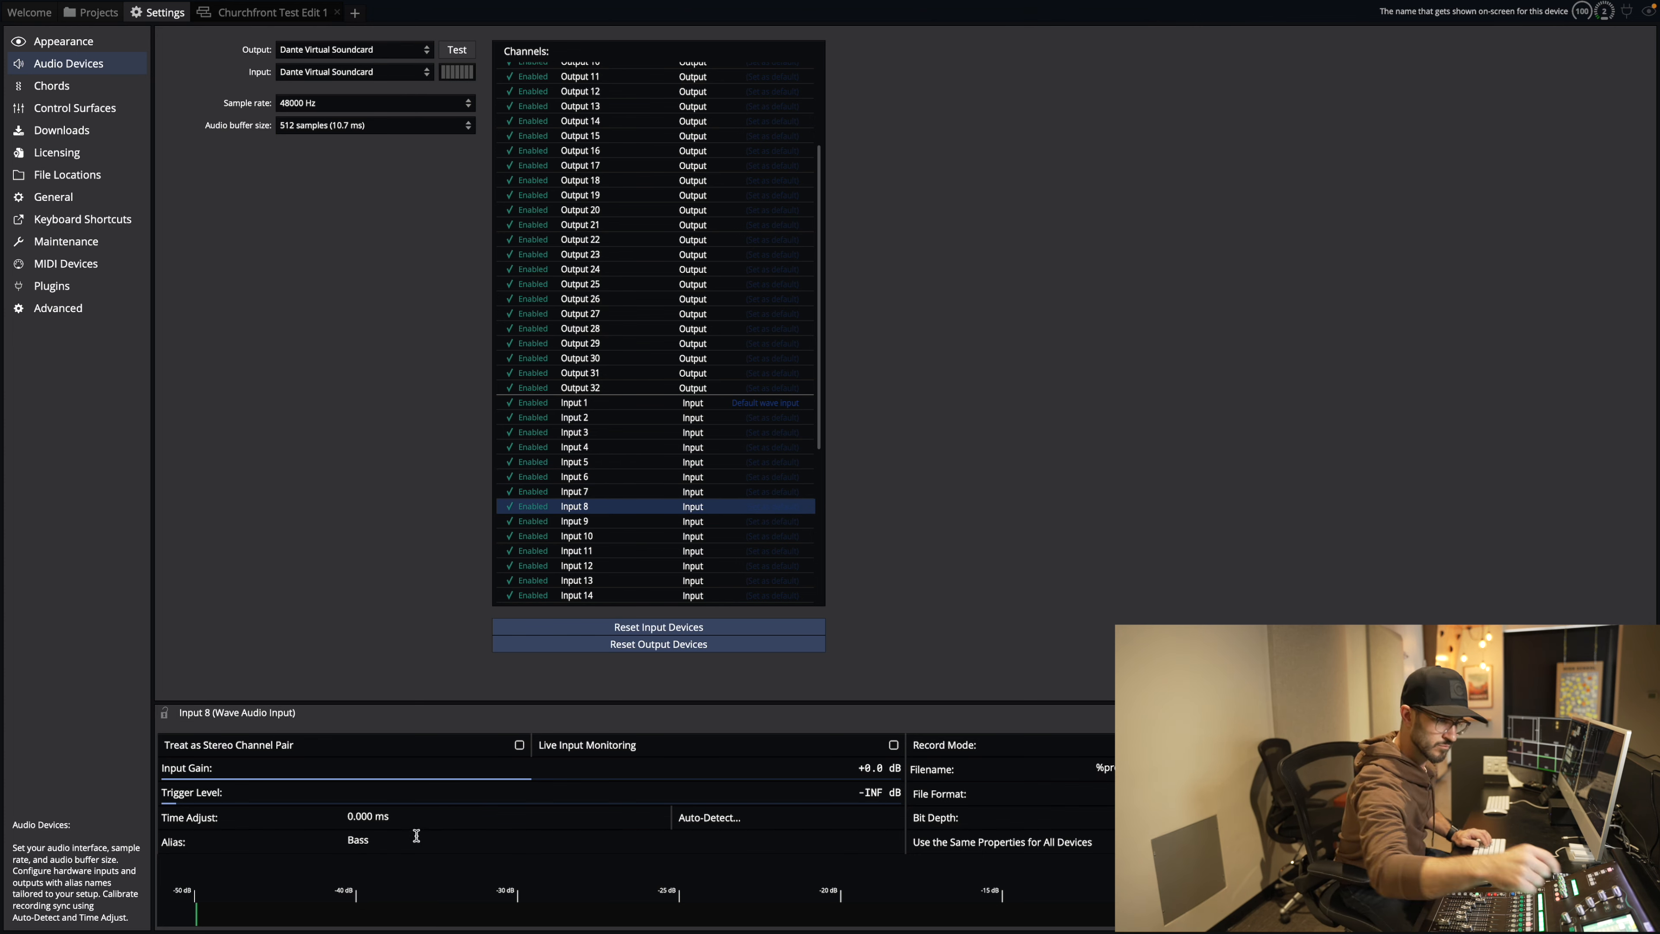
Step: Alias Input 9 as EG 1, then fill in Inputs 10 to 12, including EG 2
{"action": "left_click", "coordinate": [575, 521]}
{"action": "left_click", "coordinate": [406, 839]}
{"action": "type", "text": "EG"}
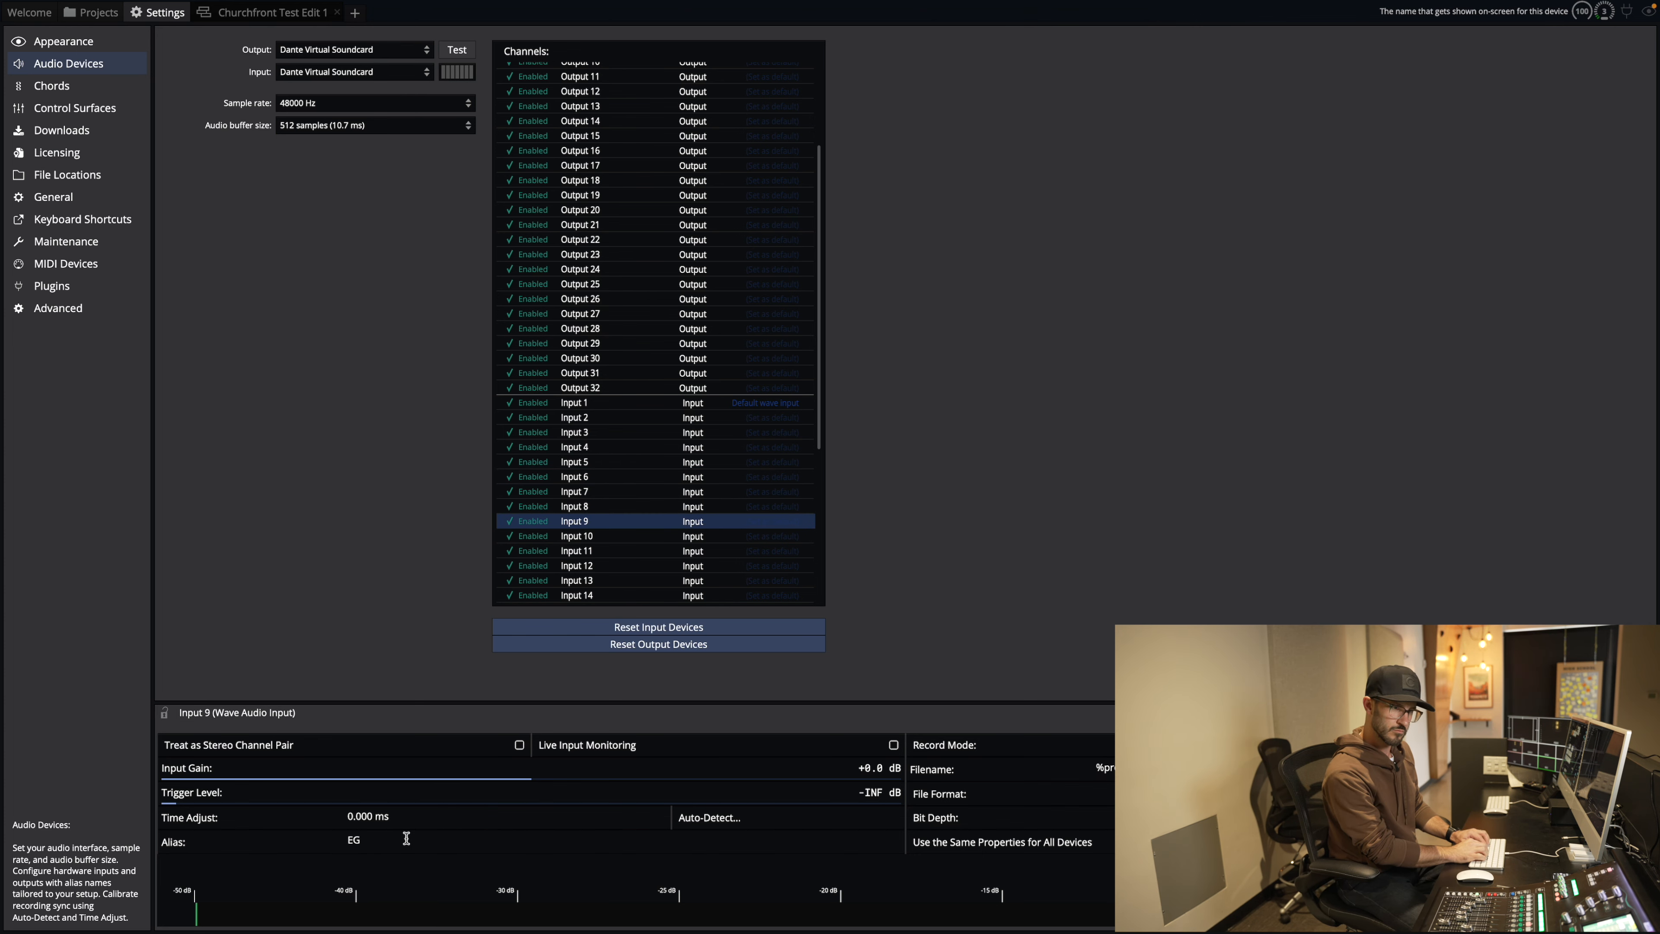
{"action": "type", "text": " 1R"}
{"action": "left_click", "coordinate": [575, 536]}
{"action": "left_click", "coordinate": [419, 841]}
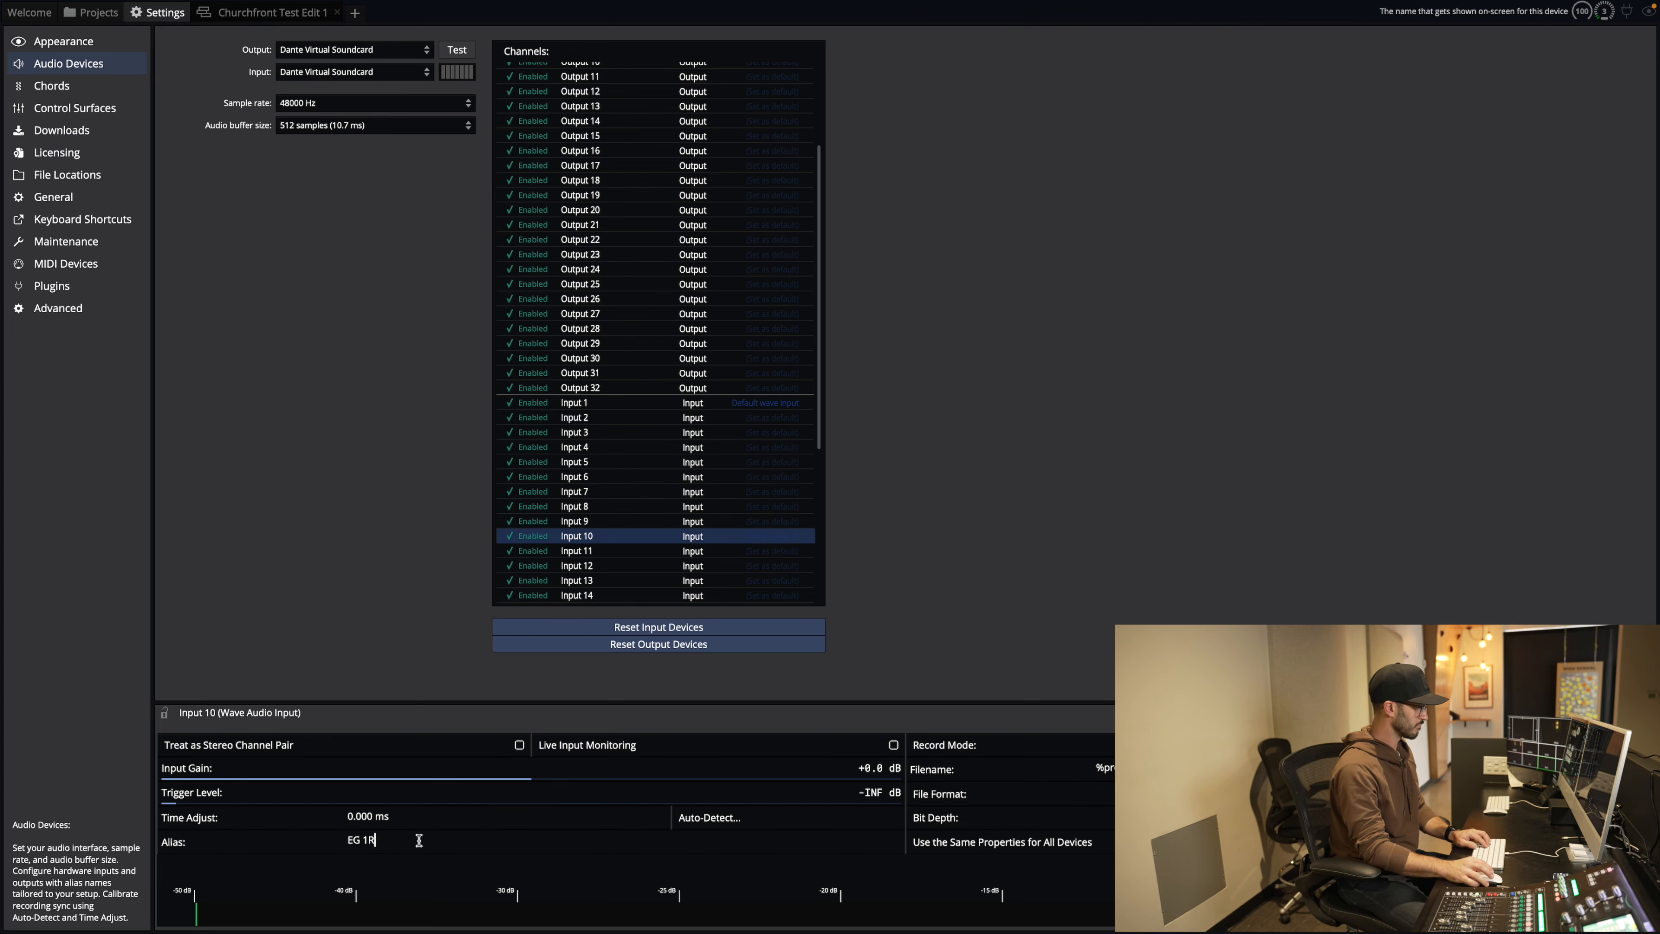
{"action": "left_click", "coordinate": [588, 551]}
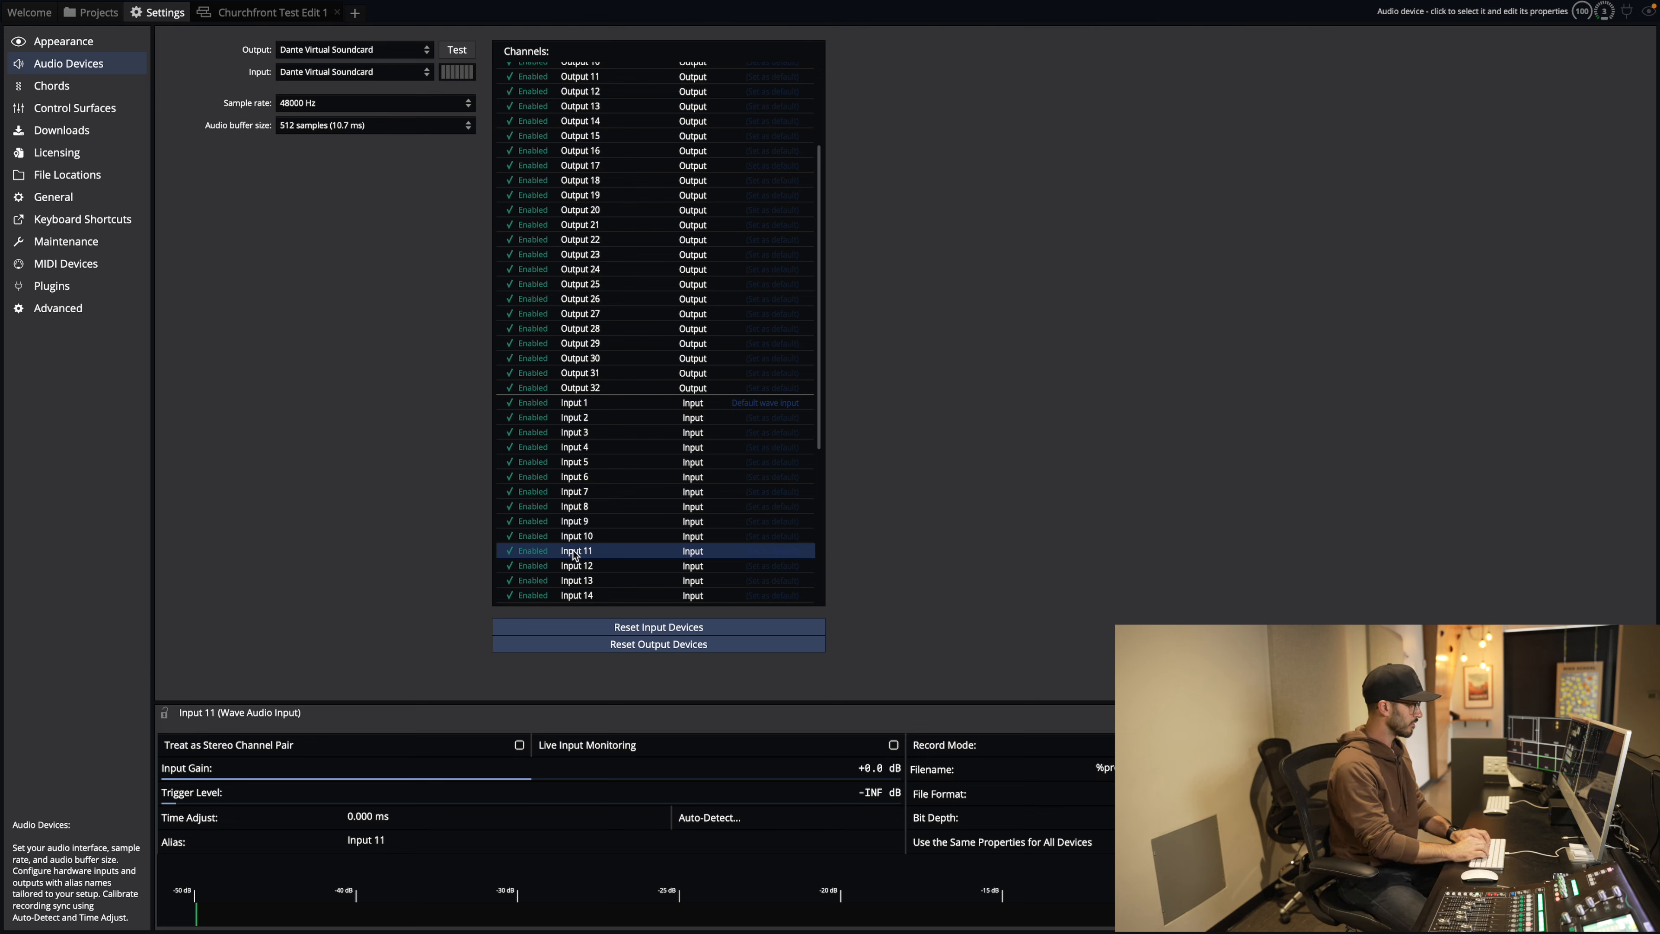
{"action": "left_click", "coordinate": [430, 834]}
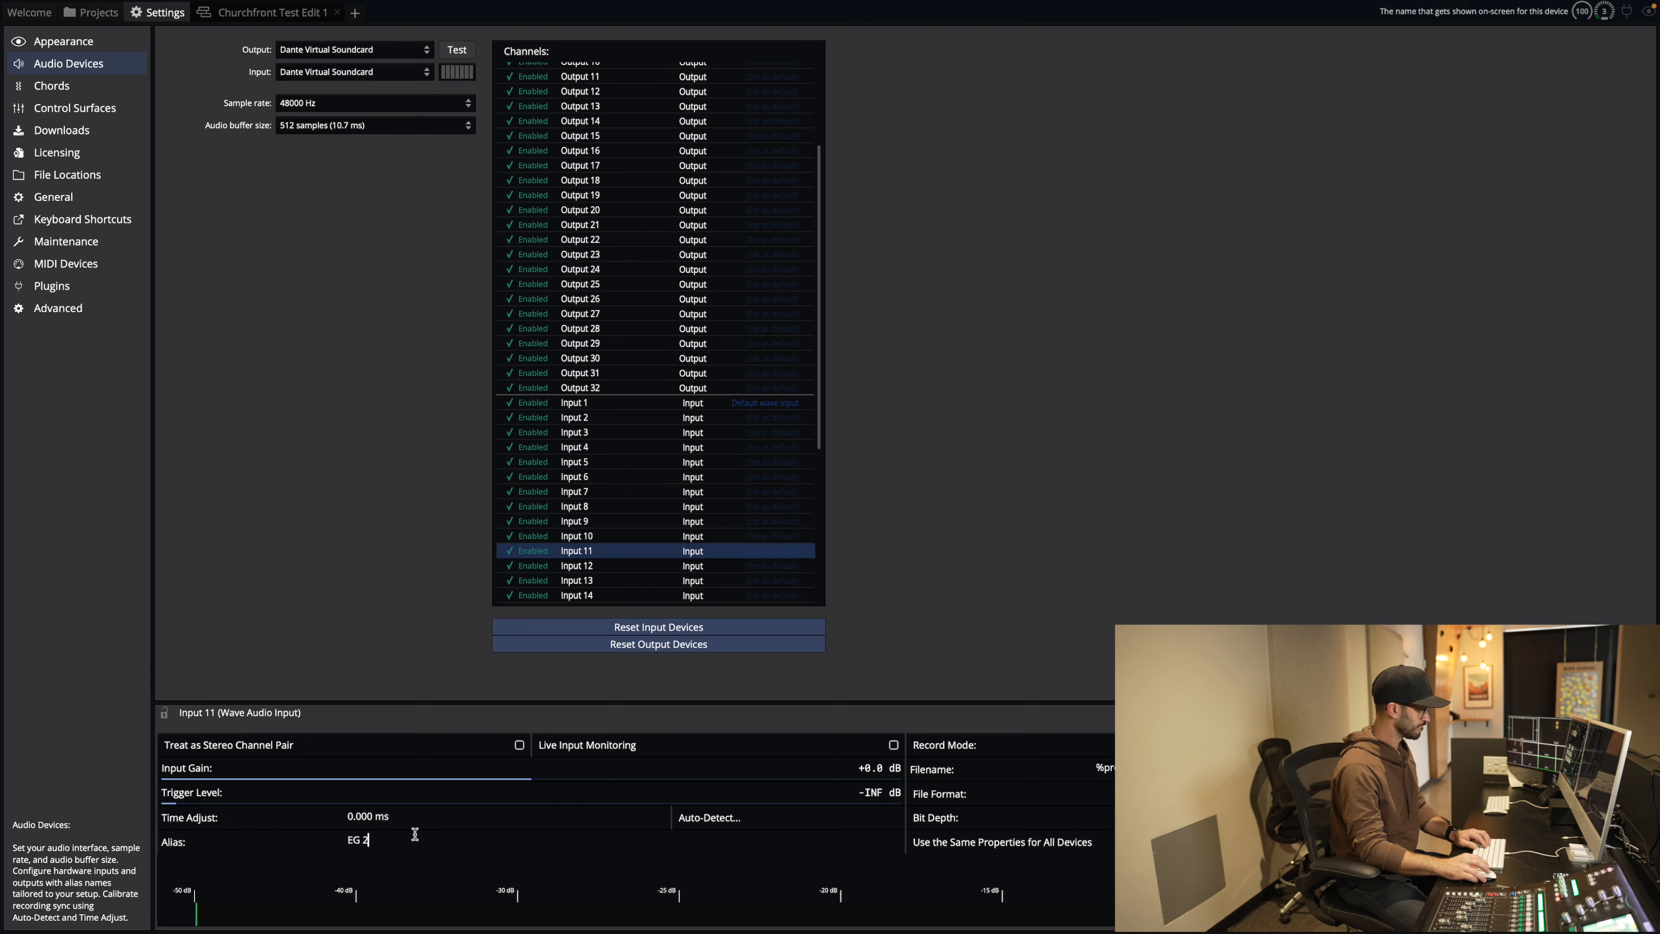
{"action": "key", "text": "Tab"}
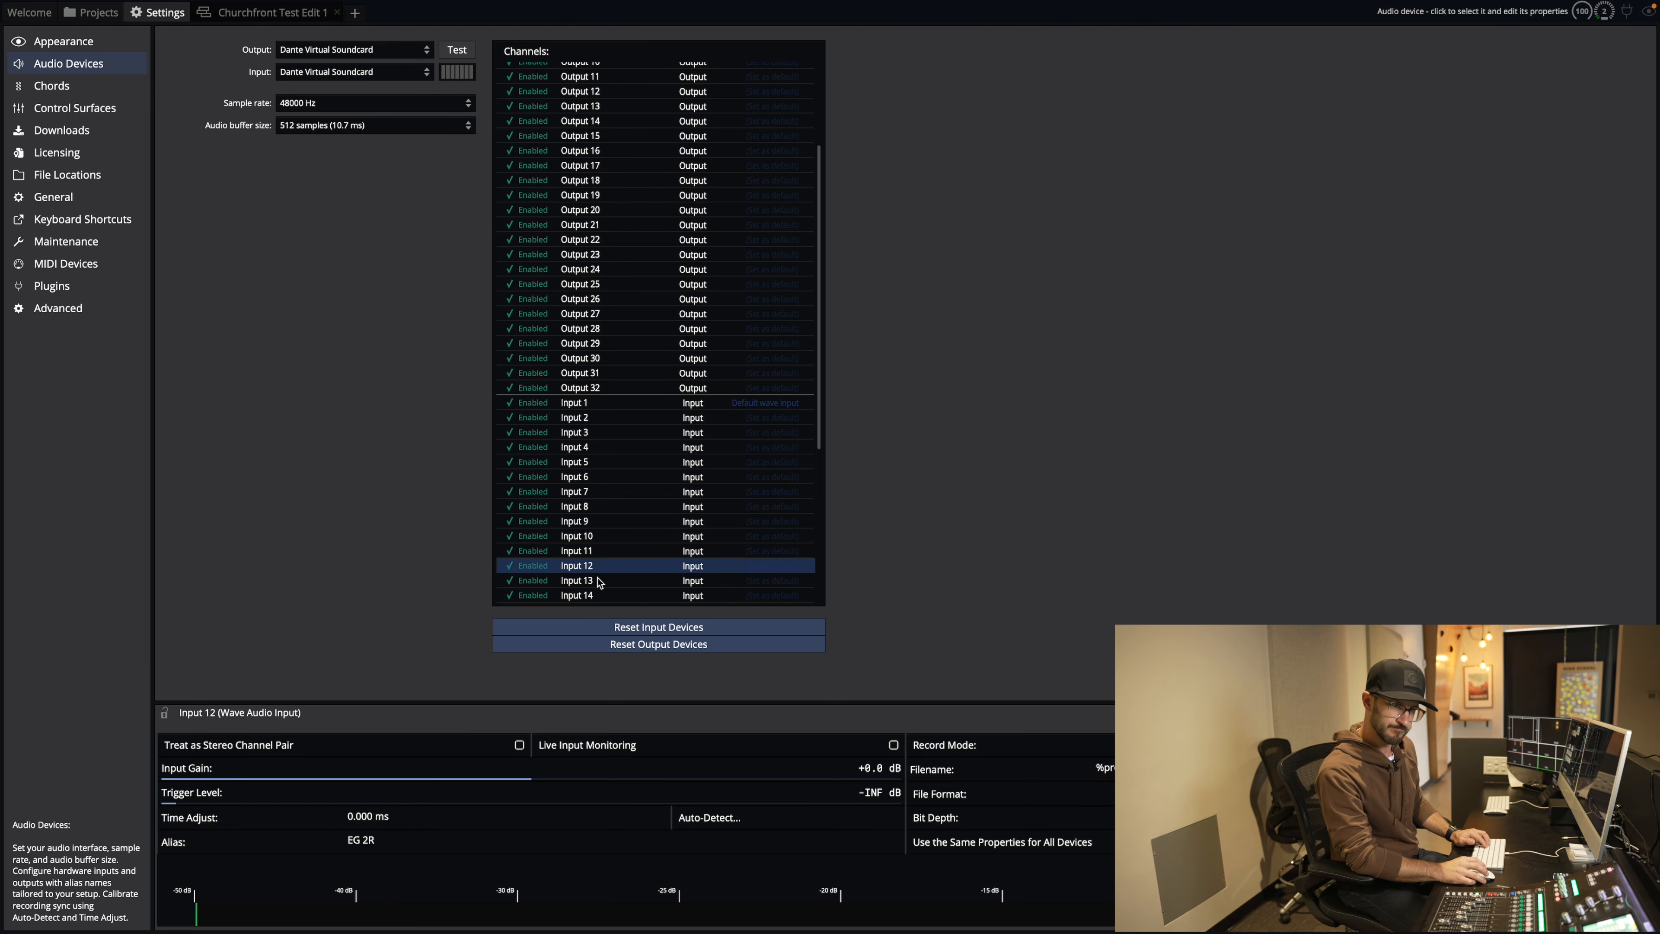
{"action": "key", "text": "Tab"}
{"action": "key", "text": "Tab"}
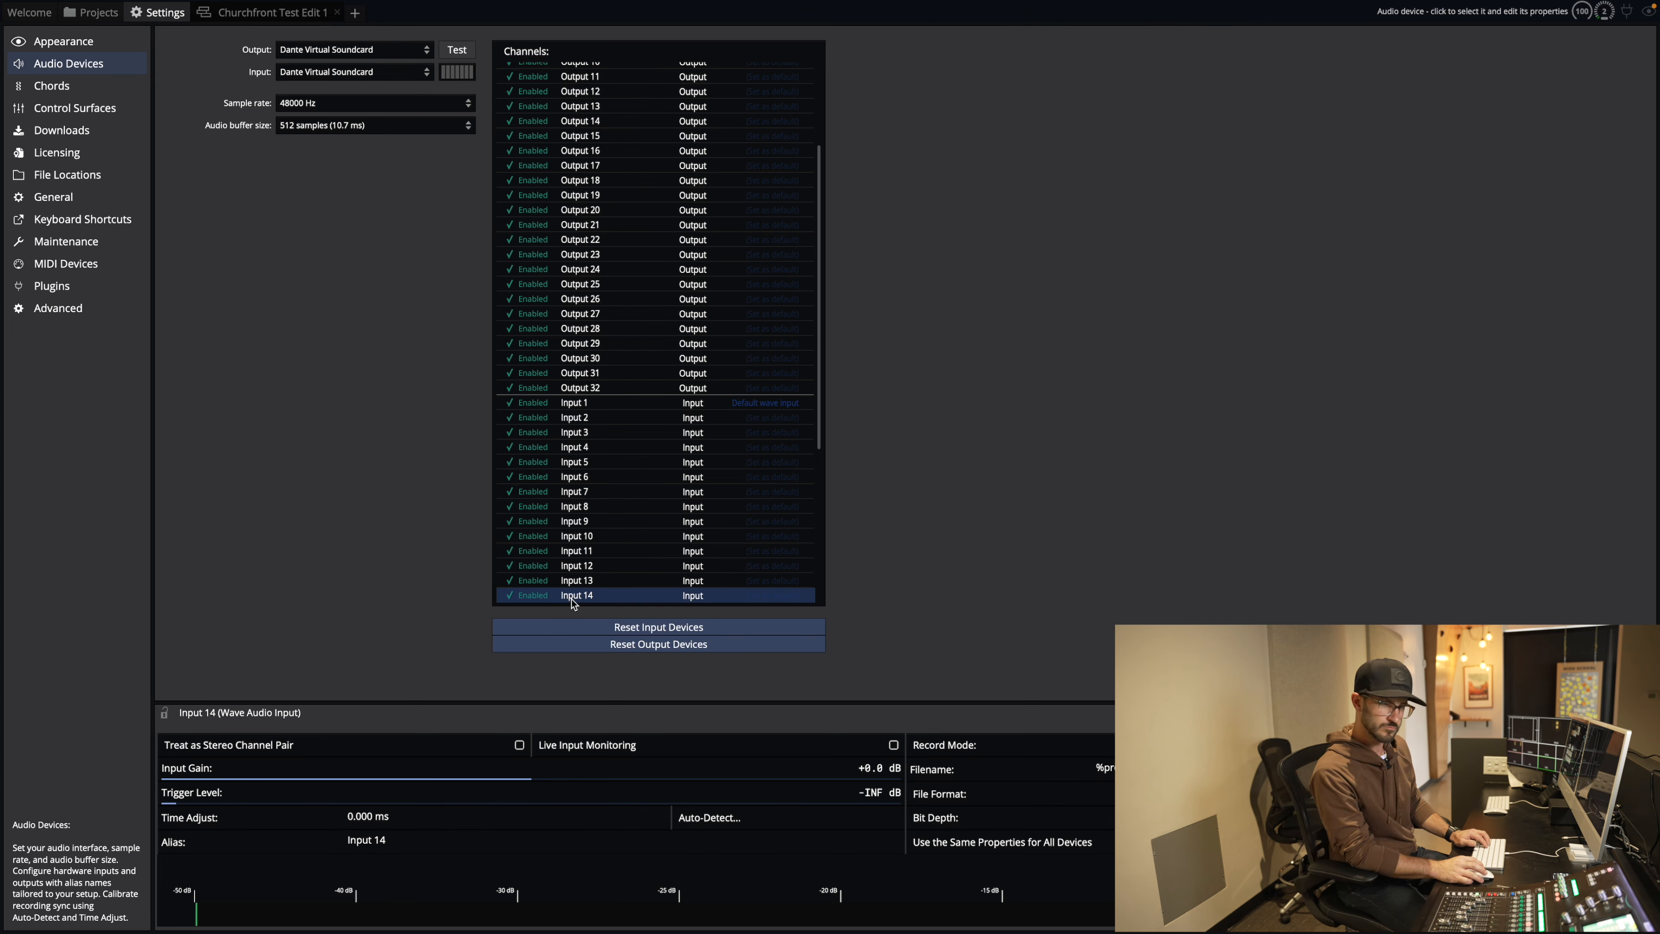
Step: Alias Inputs 14 to 16 as Violin, Keys L and Keys R
{"action": "type", "text": "Violin"}
{"action": "scroll", "coordinate": [609, 410], "scroll_direction": "down", "scroll_amount": 1}
{"action": "left_click", "coordinate": [611, 565]}
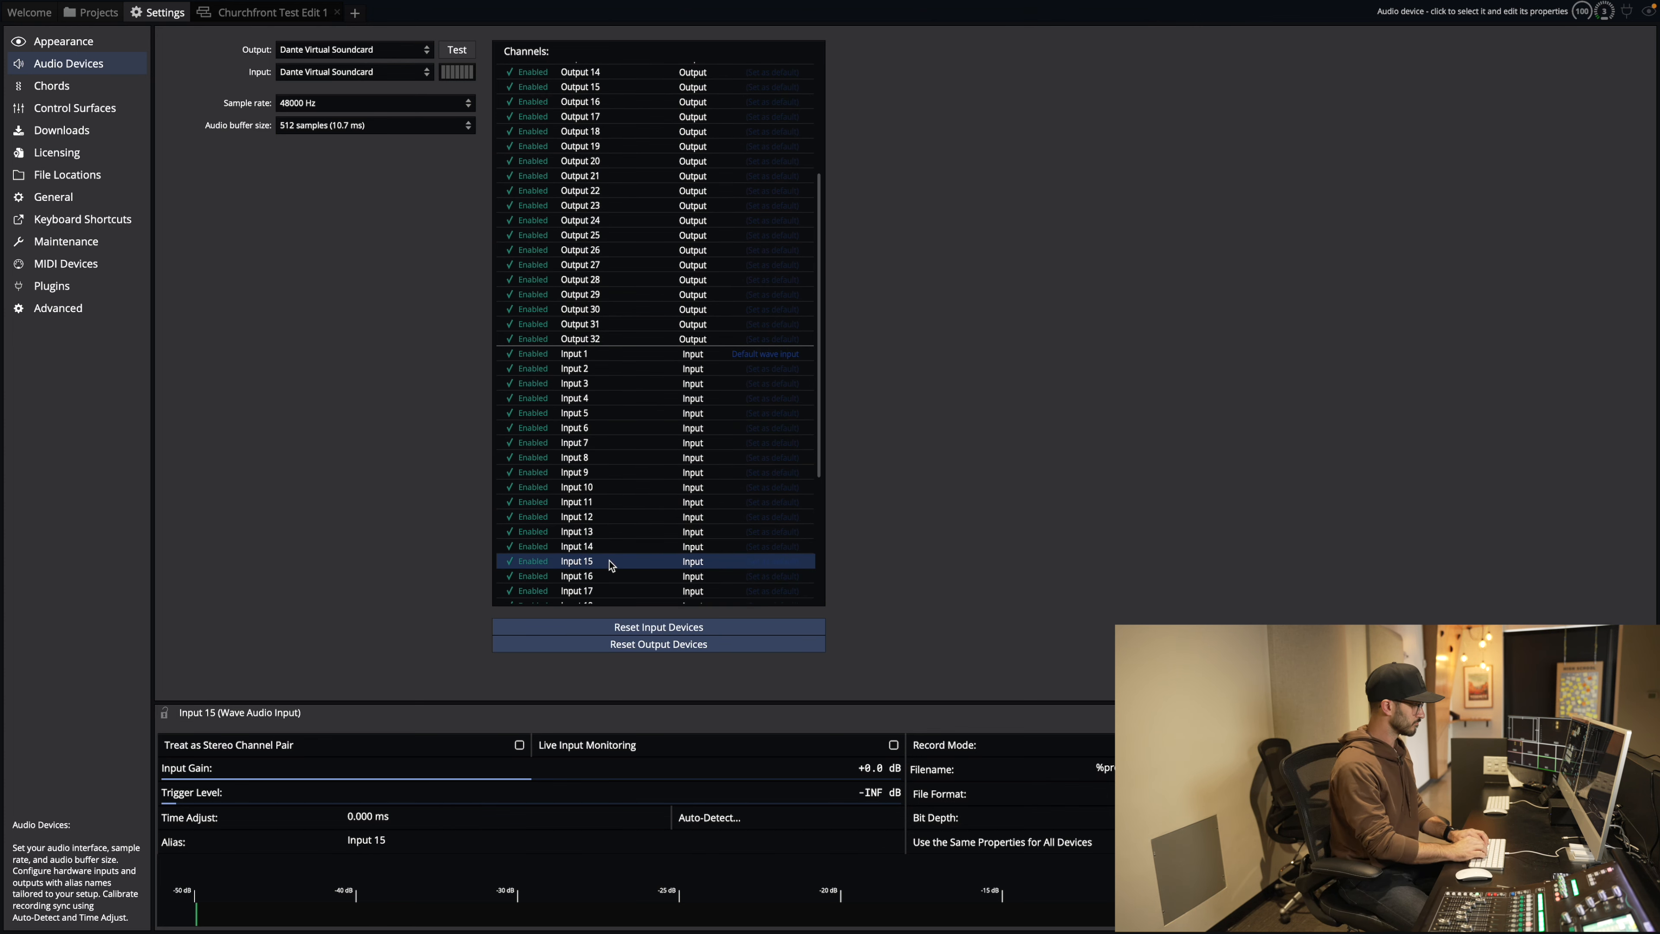
{"action": "left_click", "coordinate": [408, 842]}
{"action": "type", "text": "Keys L"}
{"action": "left_click", "coordinate": [596, 576]}
{"action": "left_click", "coordinate": [411, 839]}
{"action": "type", "text": "Keys R"}
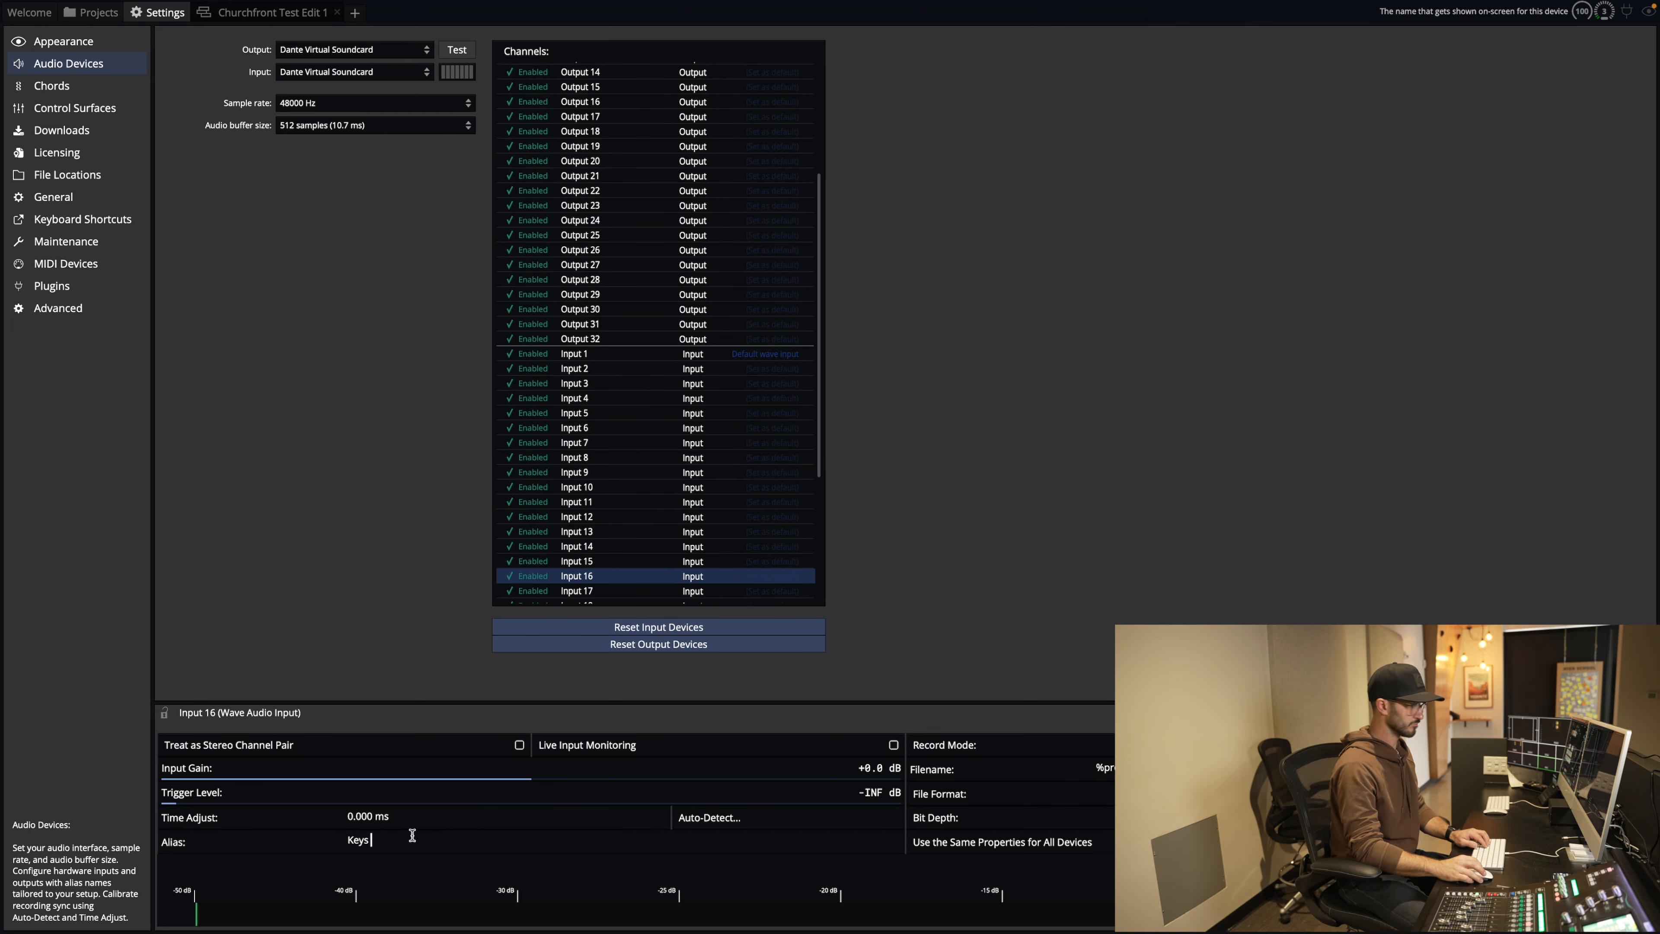
Step: Move down through Inputs 17 to 20 and alias Input 20 as Perc R
{"action": "scroll", "coordinate": [597, 488], "scroll_direction": "down", "scroll_amount": 1}
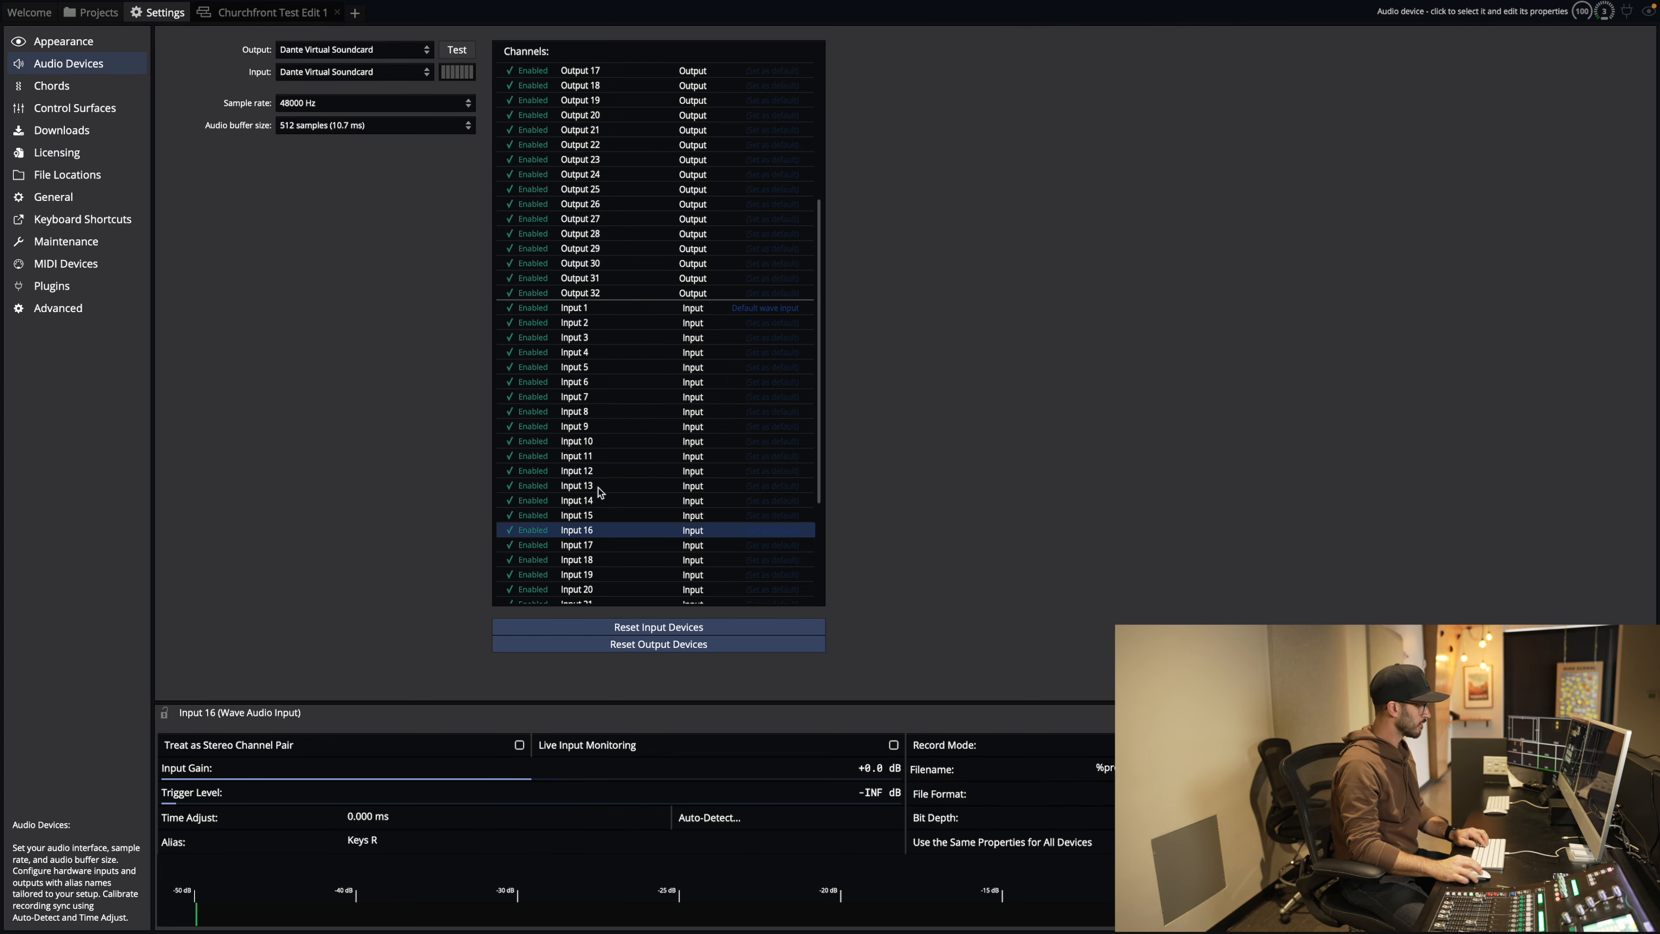
{"action": "key", "text": "Down"}
{"action": "key", "text": "Down"}
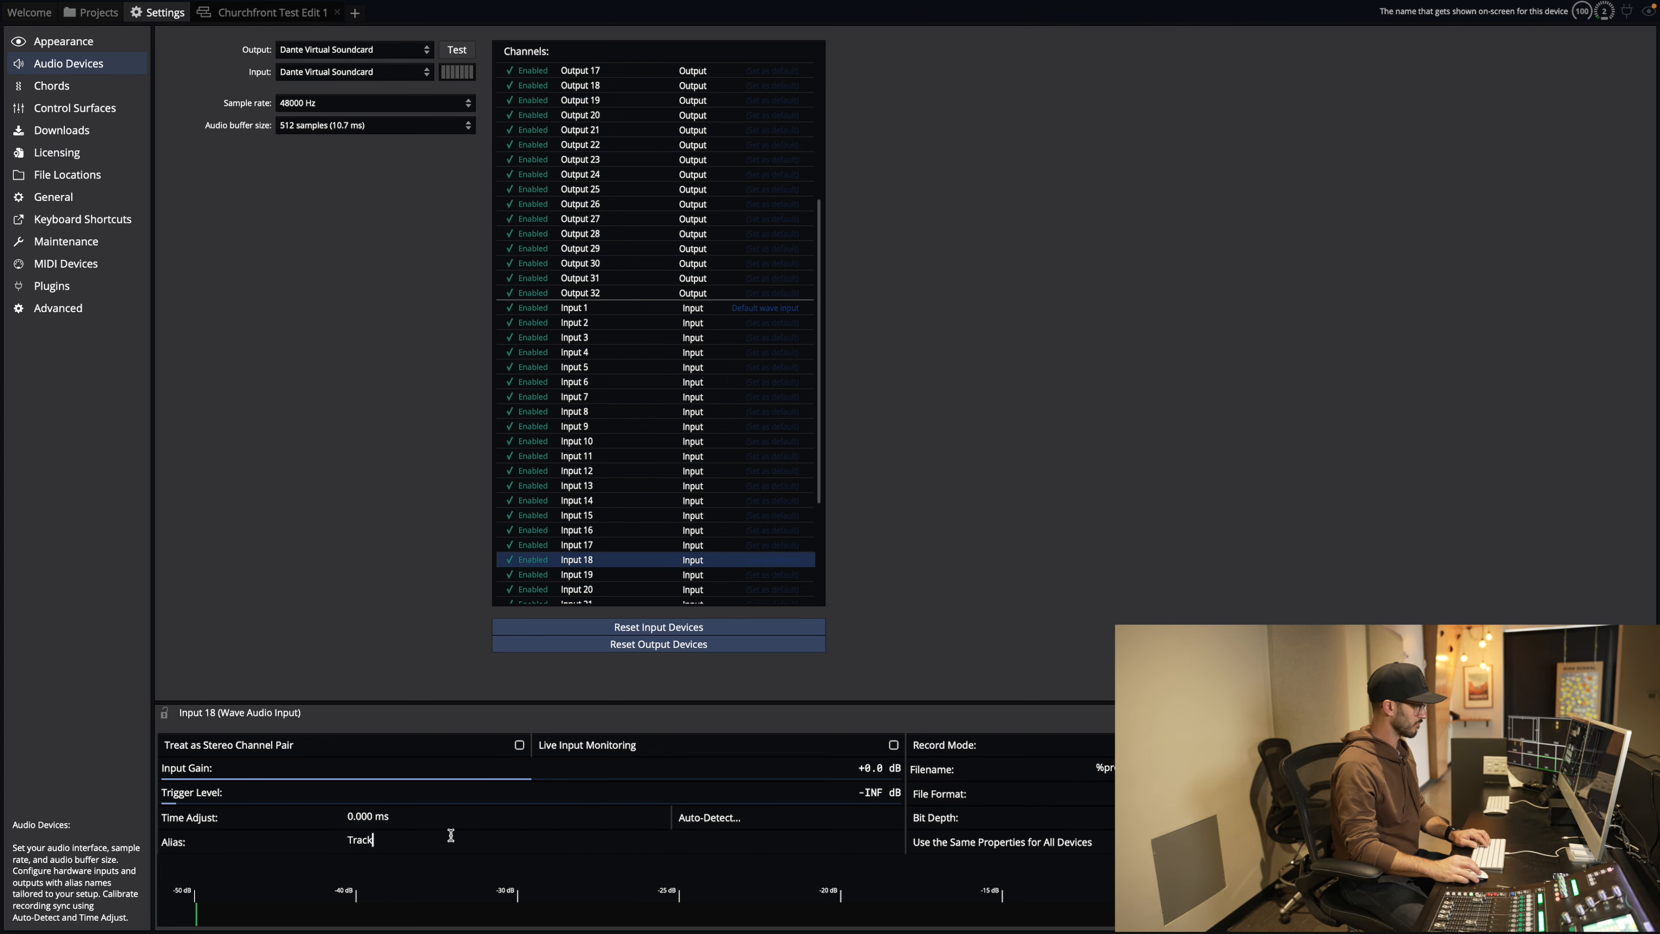
{"action": "key", "text": "Down"}
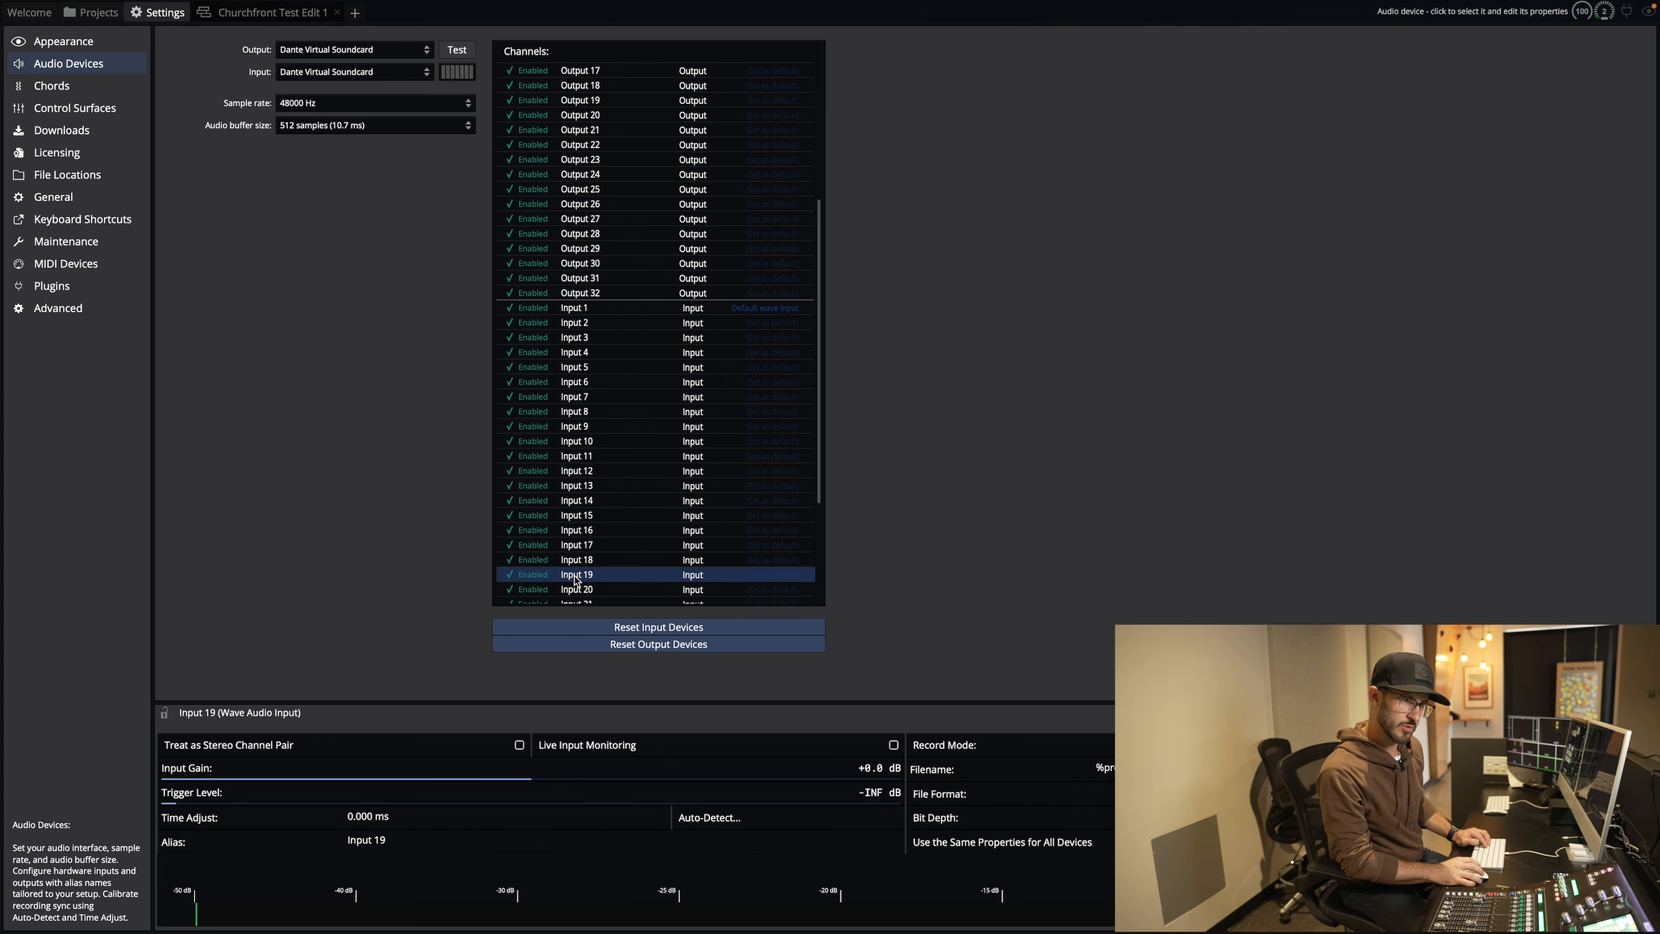
{"action": "key", "text": "Down"}
{"action": "left_click", "coordinate": [419, 843]}
{"action": "type", "text": "Perc R"}
Step: Alias Inputs 23 to 26, including Vox 2 on Input 23 and Vox 4 on Input 25
{"action": "scroll", "coordinate": [615, 485], "scroll_direction": "down", "scroll_amount": 3}
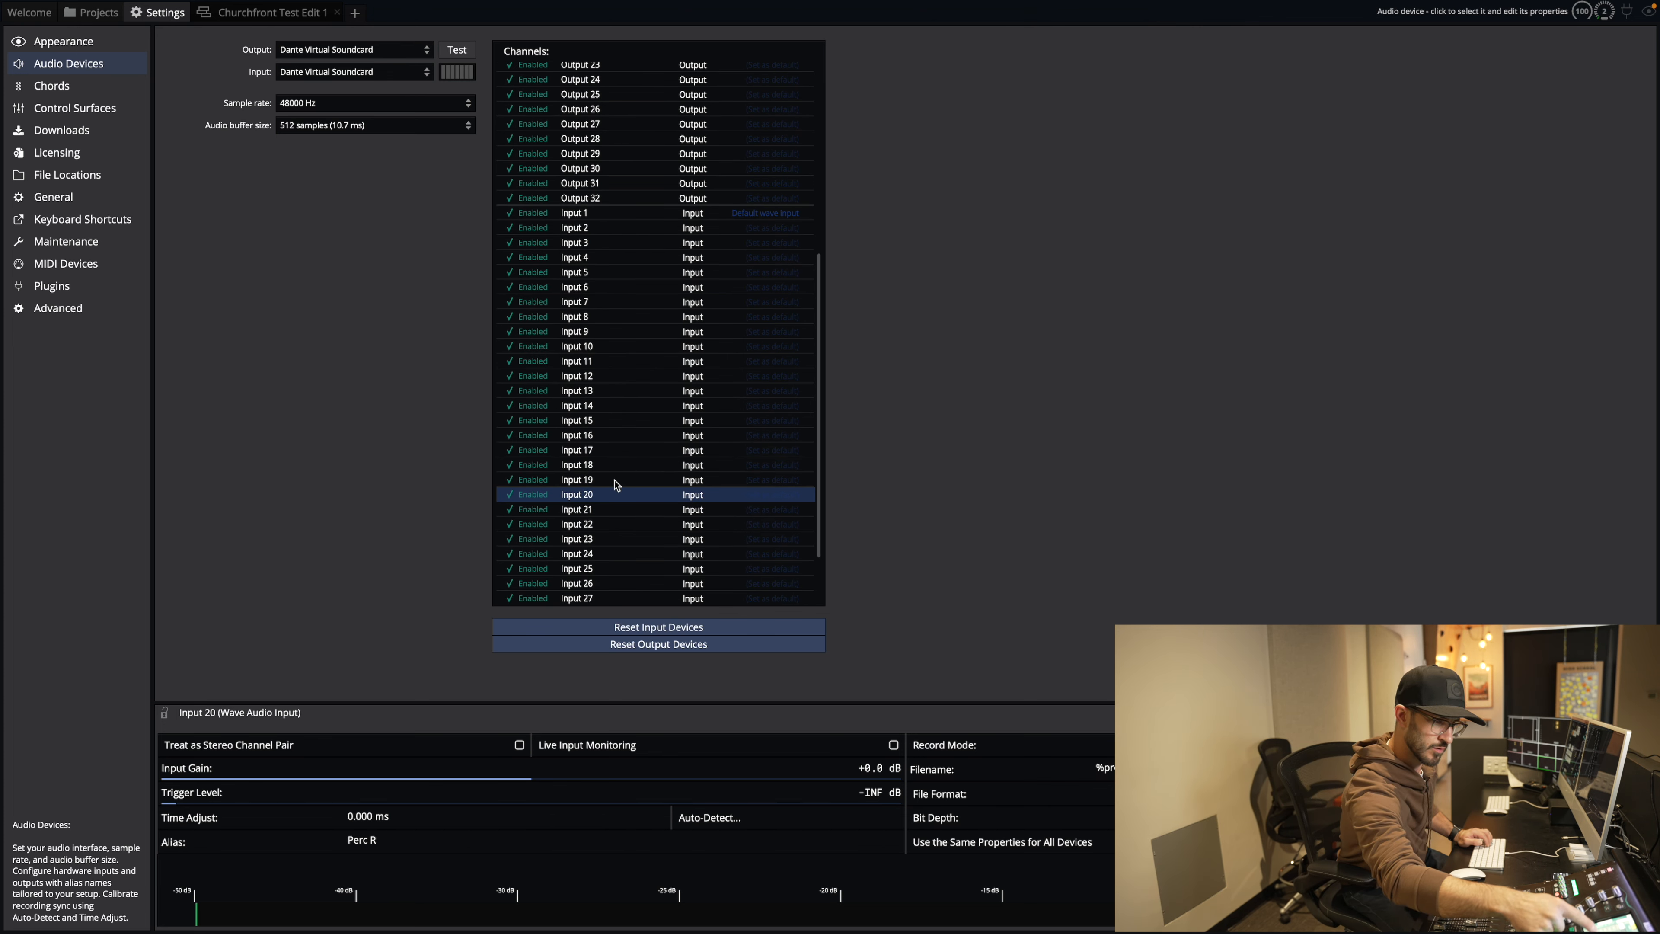
{"action": "left_click", "coordinate": [591, 538]}
{"action": "left_click", "coordinate": [436, 841]}
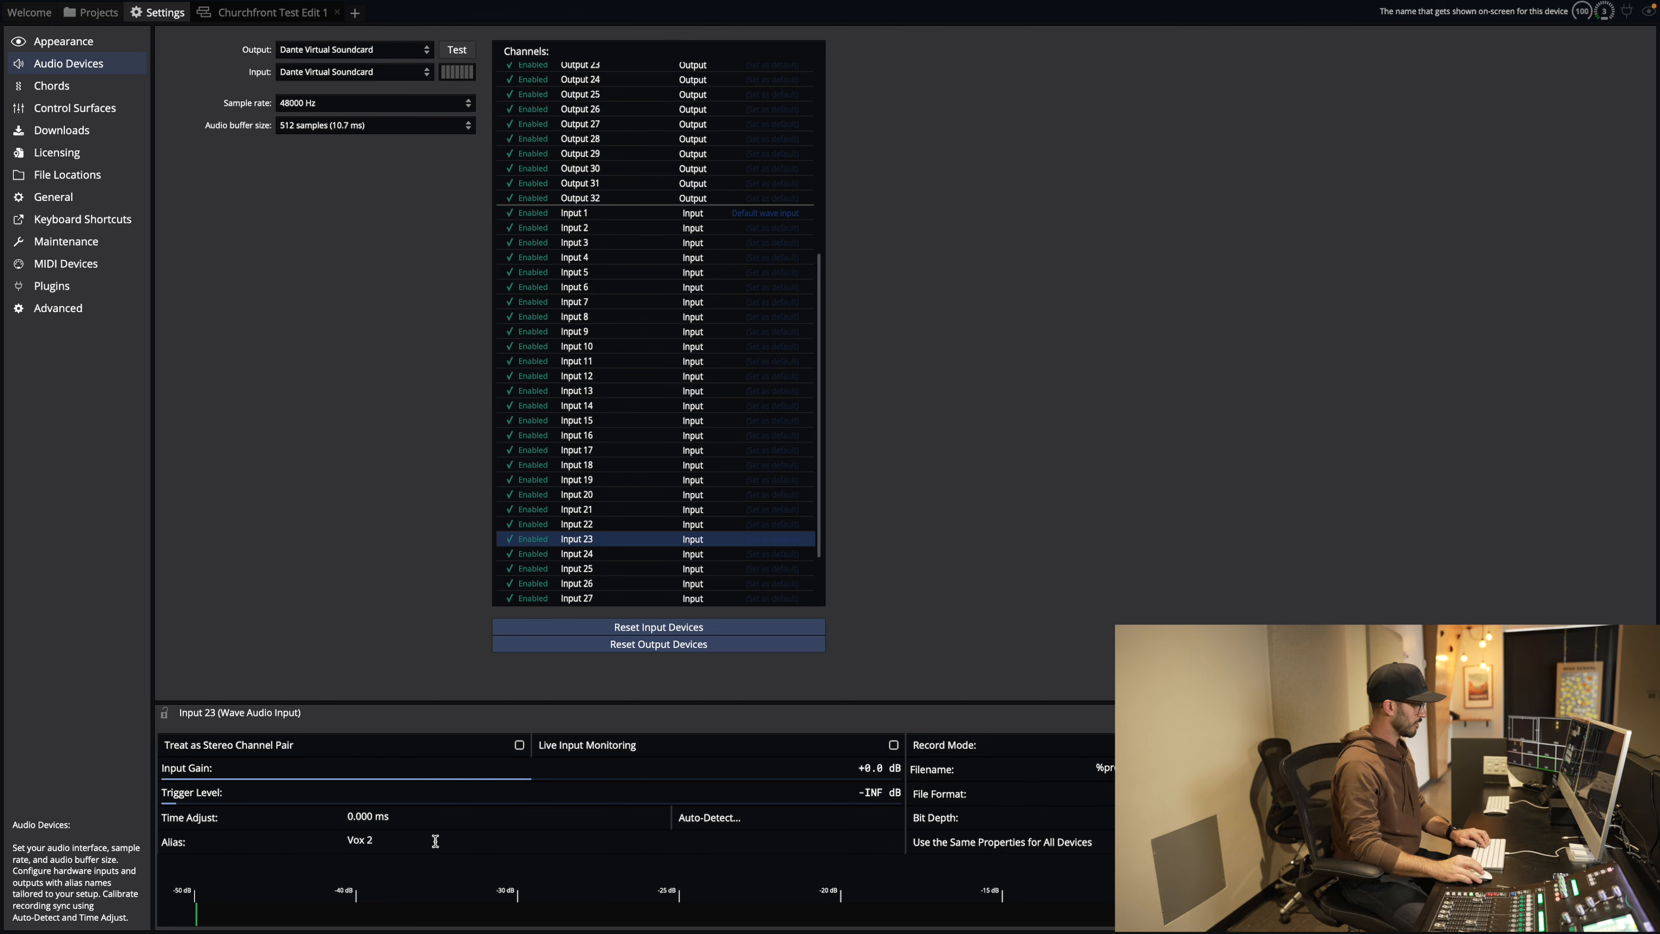
{"action": "left_click", "coordinate": [581, 554]}
{"action": "left_click", "coordinate": [392, 838]}
{"action": "left_click", "coordinate": [578, 569]}
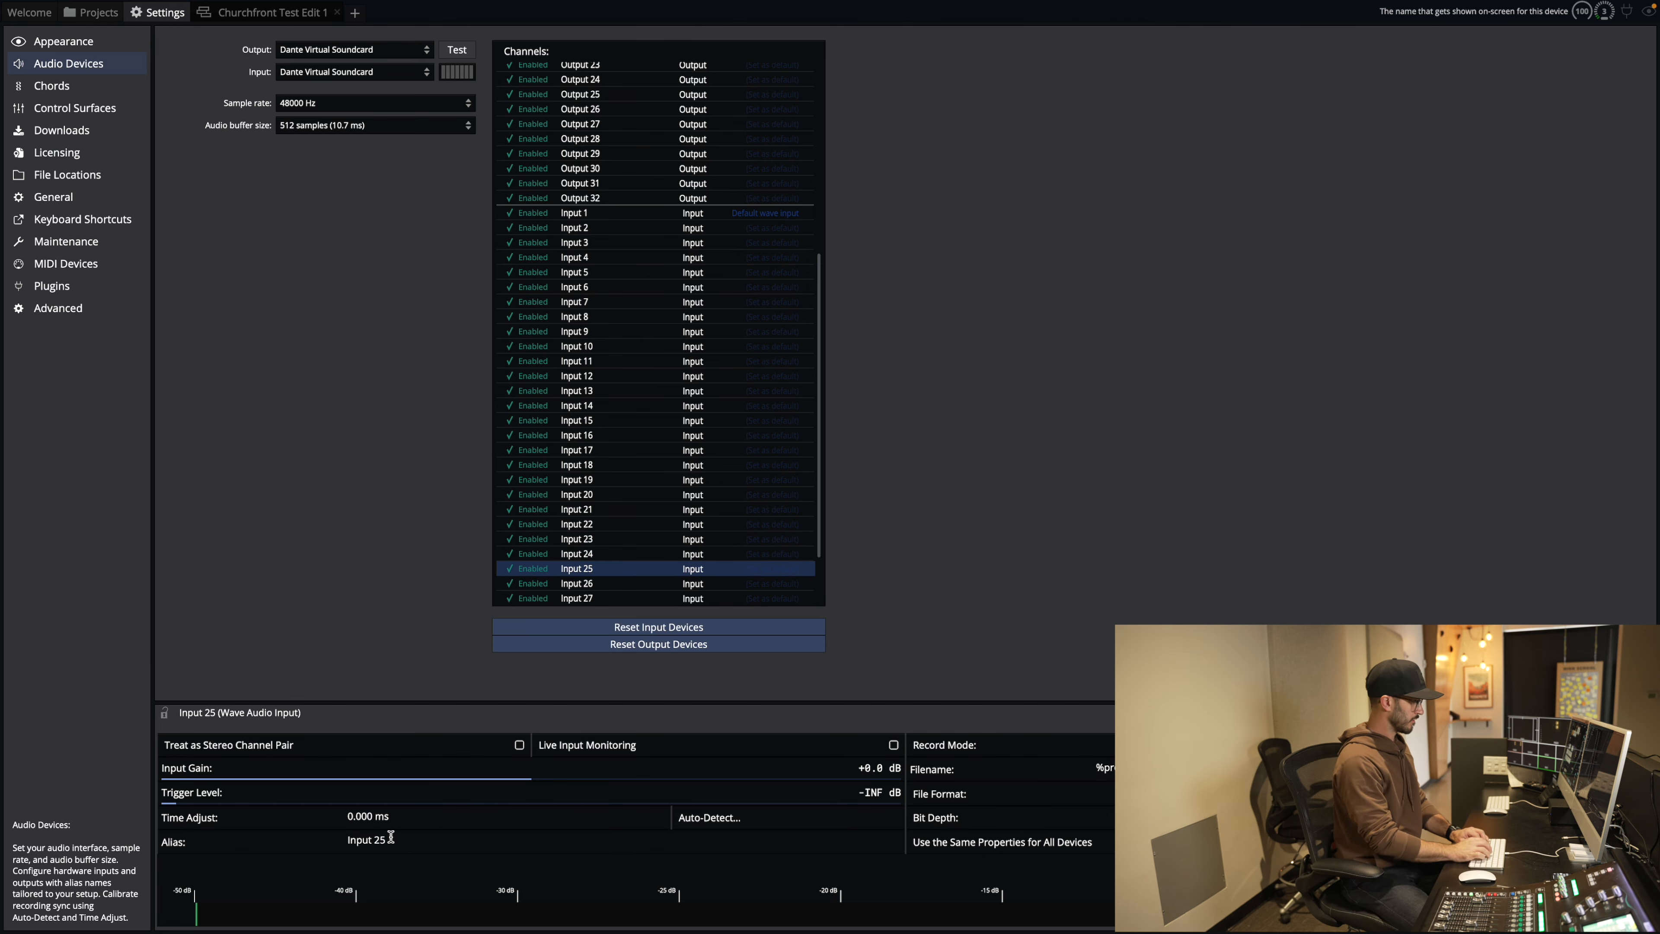
{"action": "left_click", "coordinate": [393, 838]}
{"action": "type", "text": "Vox 4"}
{"action": "left_click", "coordinate": [579, 583]}
Step: Alias Inputs 27 to 30 as Vox 1 HH, HH, OH 1 and OH 2
{"action": "scroll", "coordinate": [586, 589], "scroll_direction": "down", "scroll_amount": 3}
{"action": "left_click", "coordinate": [591, 557]}
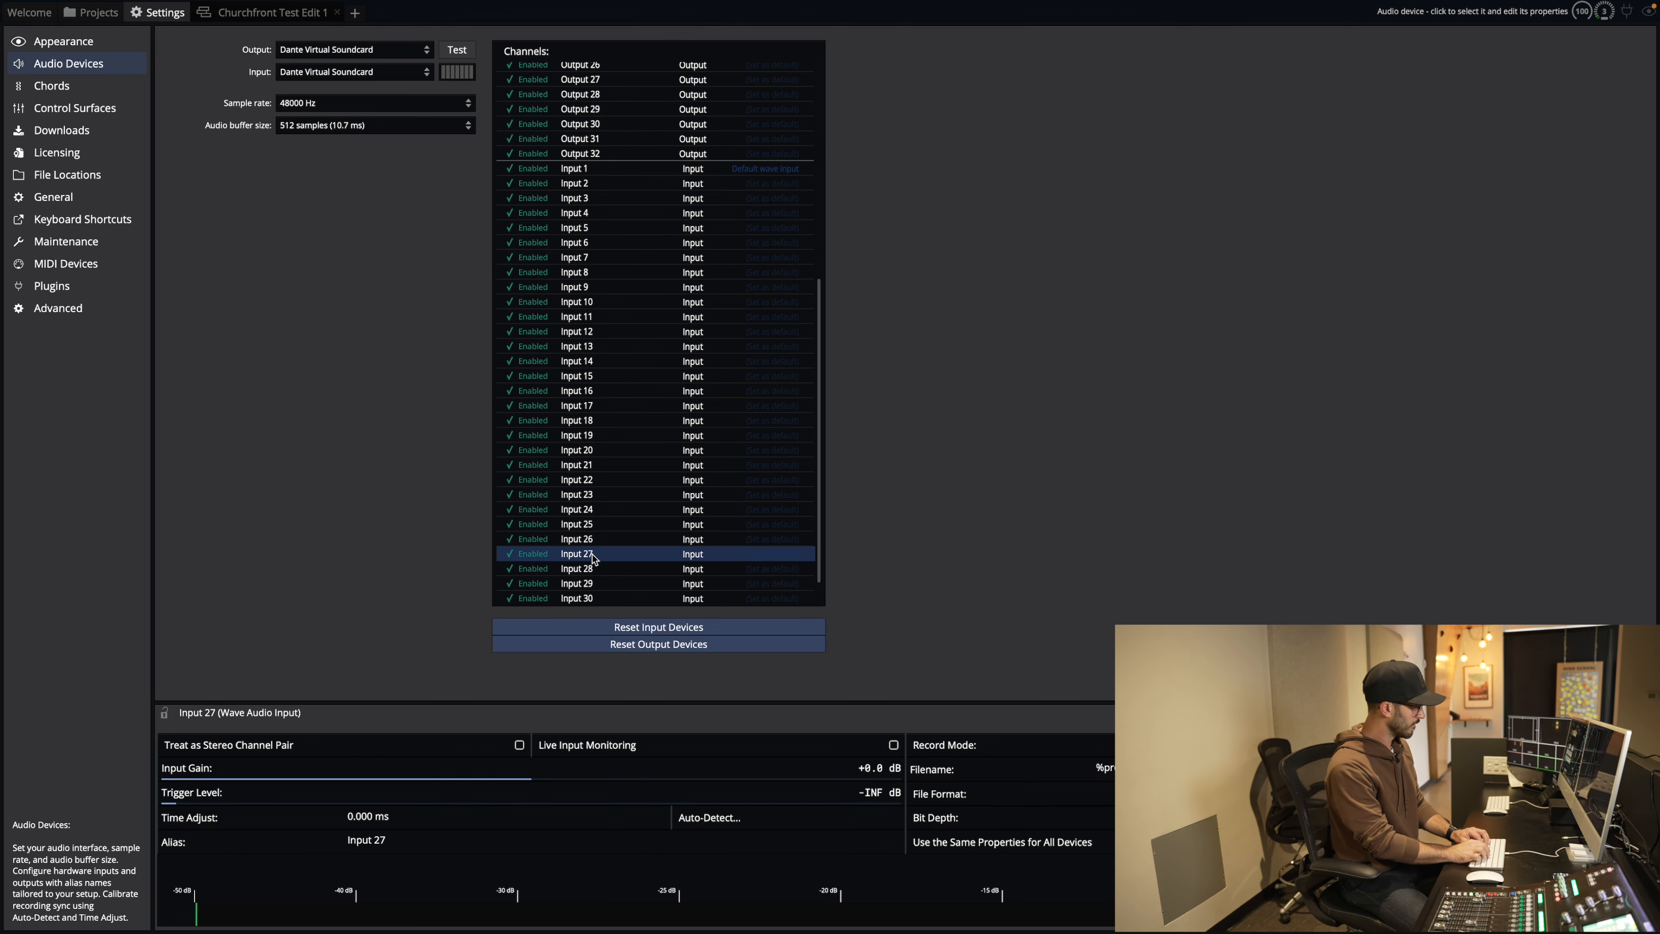
{"action": "left_click", "coordinate": [416, 835]}
{"action": "type", "text": "Vox 1 HH"}
{"action": "left_click", "coordinate": [569, 568]}
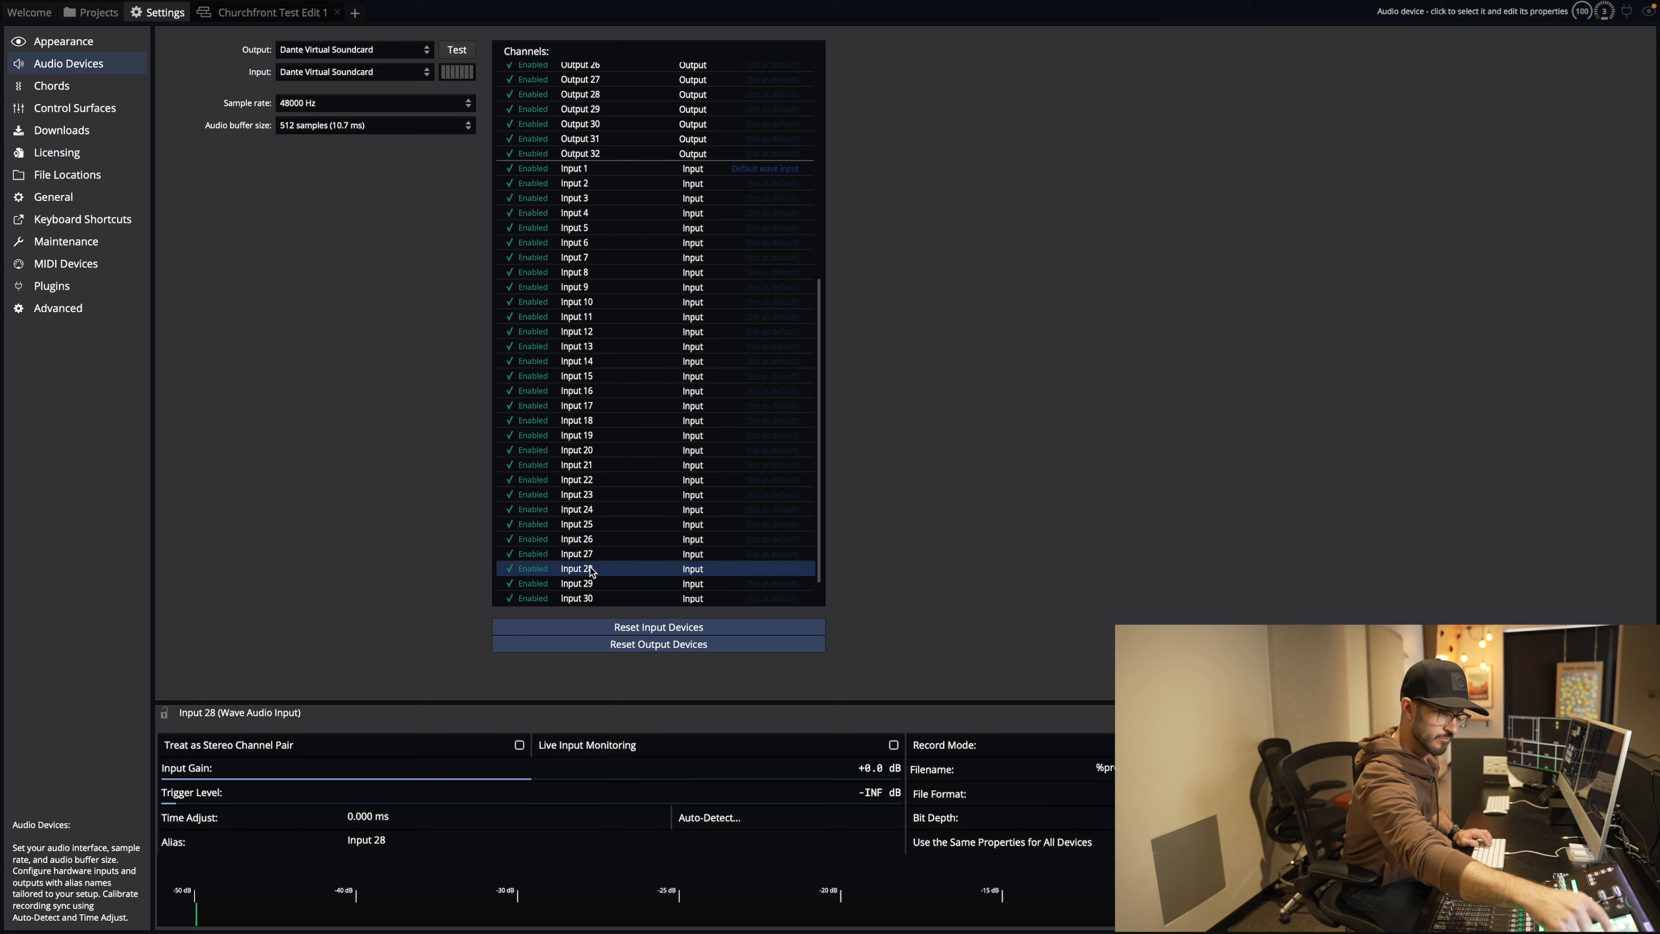
{"action": "left_click", "coordinate": [402, 843]}
{"action": "type", "text": "HH"}
{"action": "left_click", "coordinate": [579, 583]}
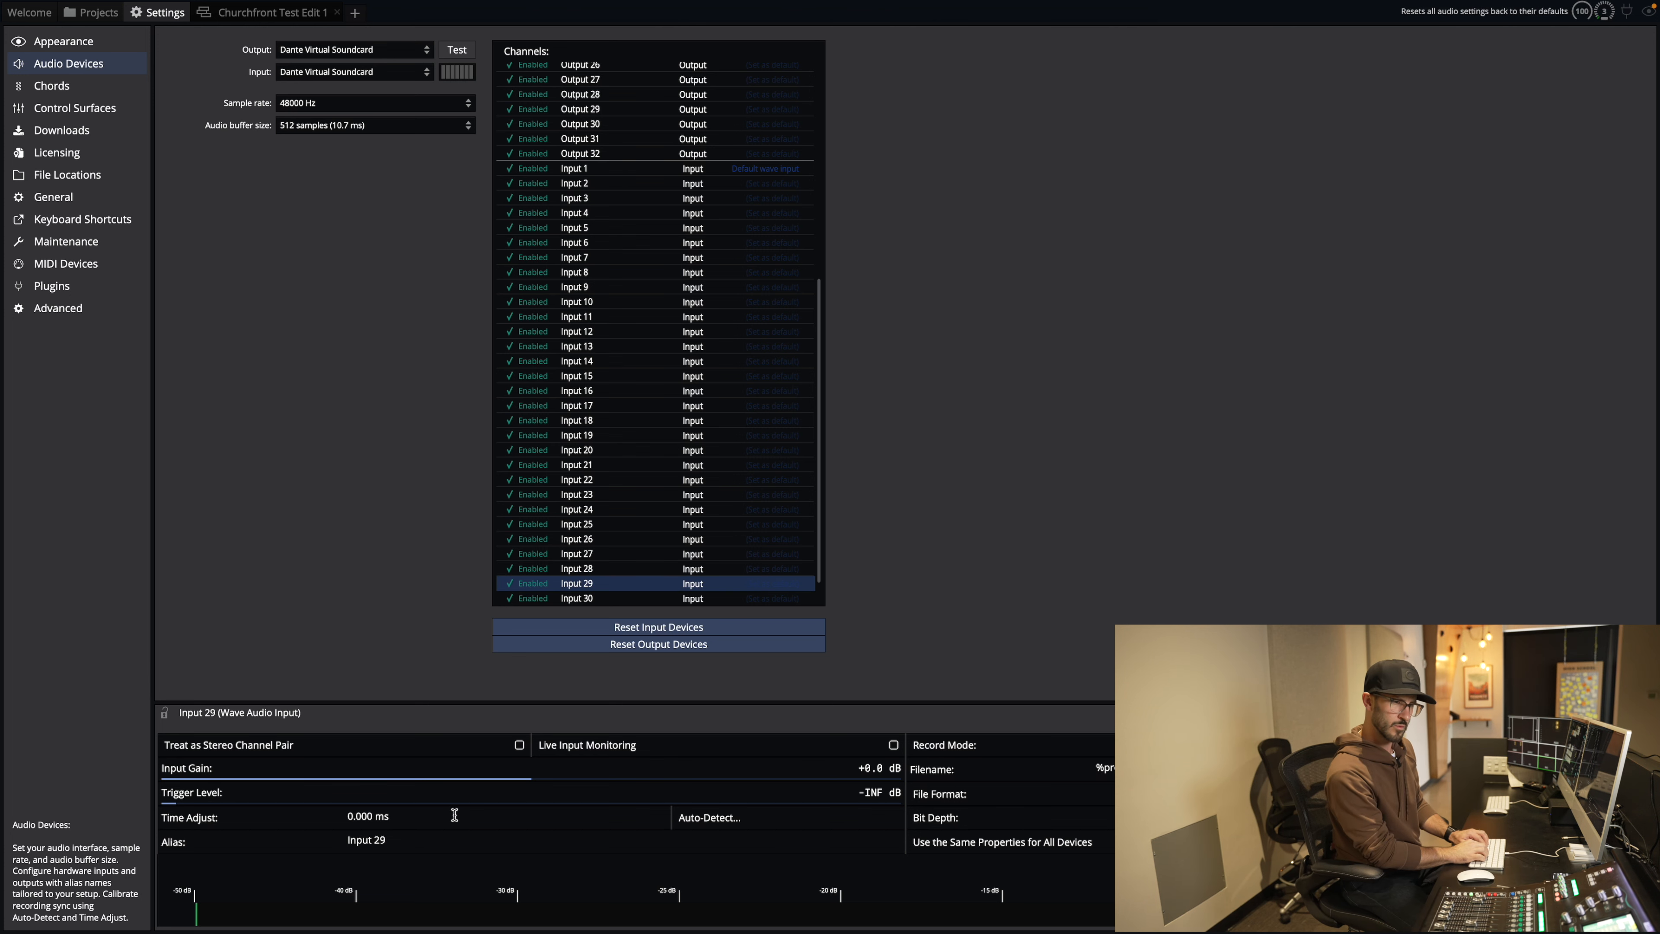
{"action": "left_click", "coordinate": [420, 839]}
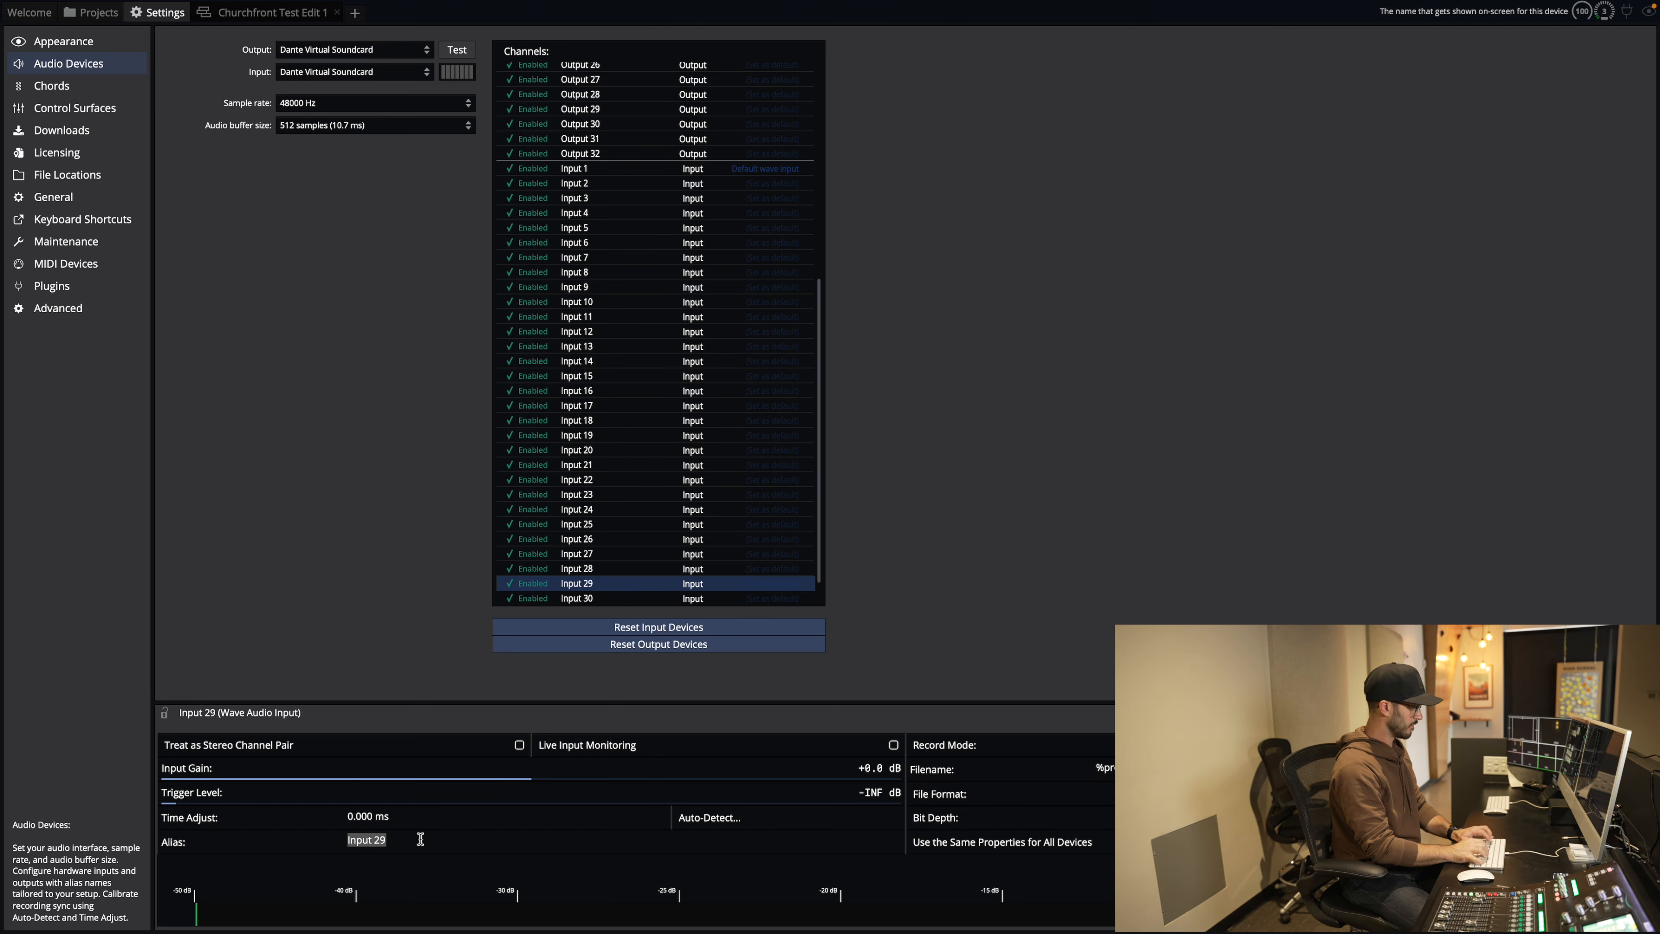
{"action": "type", "text": "OH 1"}
{"action": "left_click", "coordinate": [578, 597]}
{"action": "left_click", "coordinate": [407, 841]}
{"action": "type", "text": "OH 2"}
Step: Alias Inputs 31 and 32 as BP 1 and BP 2
{"action": "scroll", "coordinate": [622, 508], "scroll_direction": "down", "scroll_amount": 2}
{"action": "left_click", "coordinate": [582, 581]}
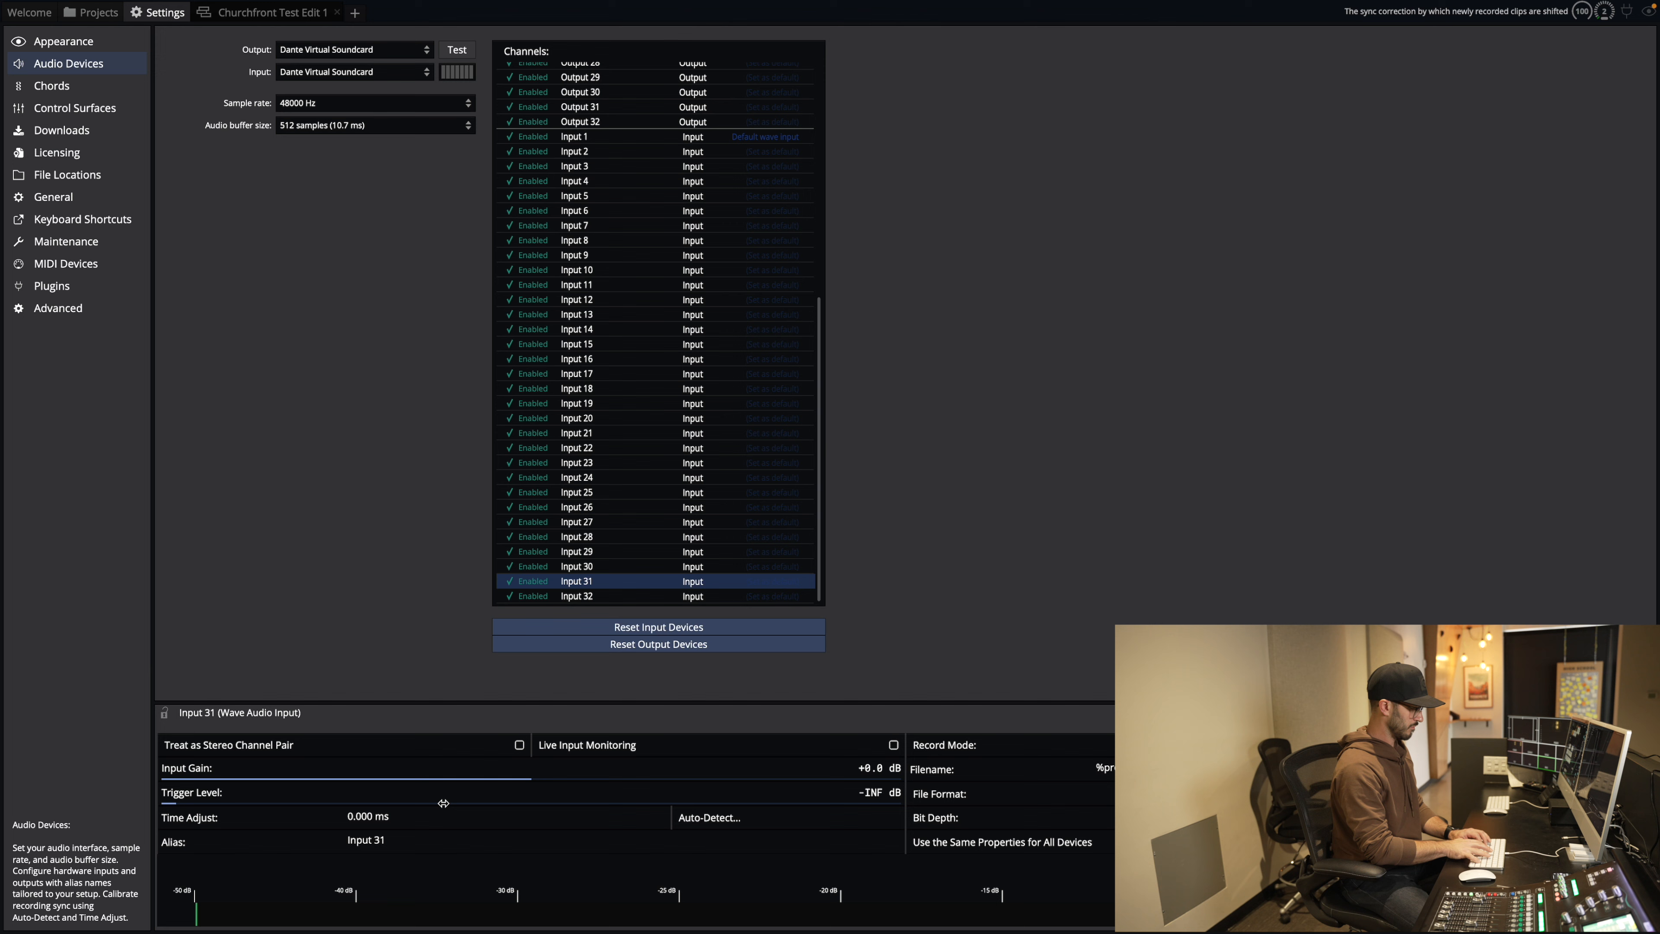
{"action": "left_click", "coordinate": [415, 839]}
{"action": "type", "text": "BP 1"}
{"action": "left_click", "coordinate": [578, 596]}
{"action": "left_click", "coordinate": [403, 839]}
{"action": "type", "text": "BP 2"}
{"action": "scroll", "coordinate": [601, 470], "scroll_direction": "up", "scroll_amount": 6}
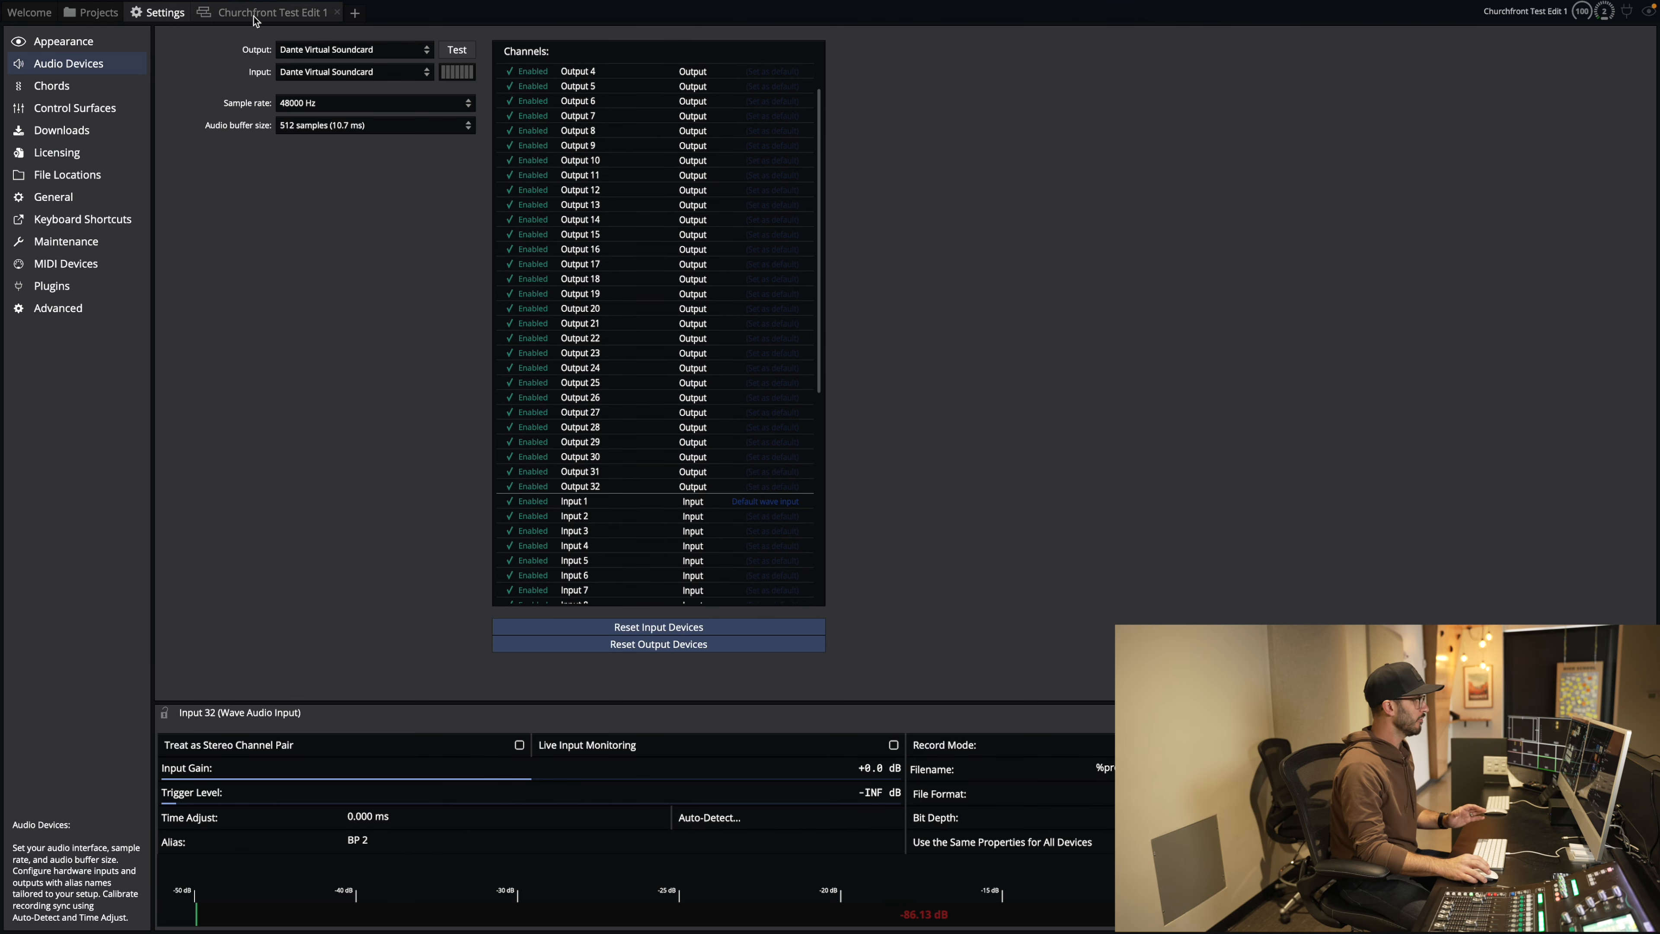
Step: Close the Churchfront Test Edit 1 edit and confirm Input 1 carries the Kick alias
{"action": "left_click", "coordinate": [335, 13]}
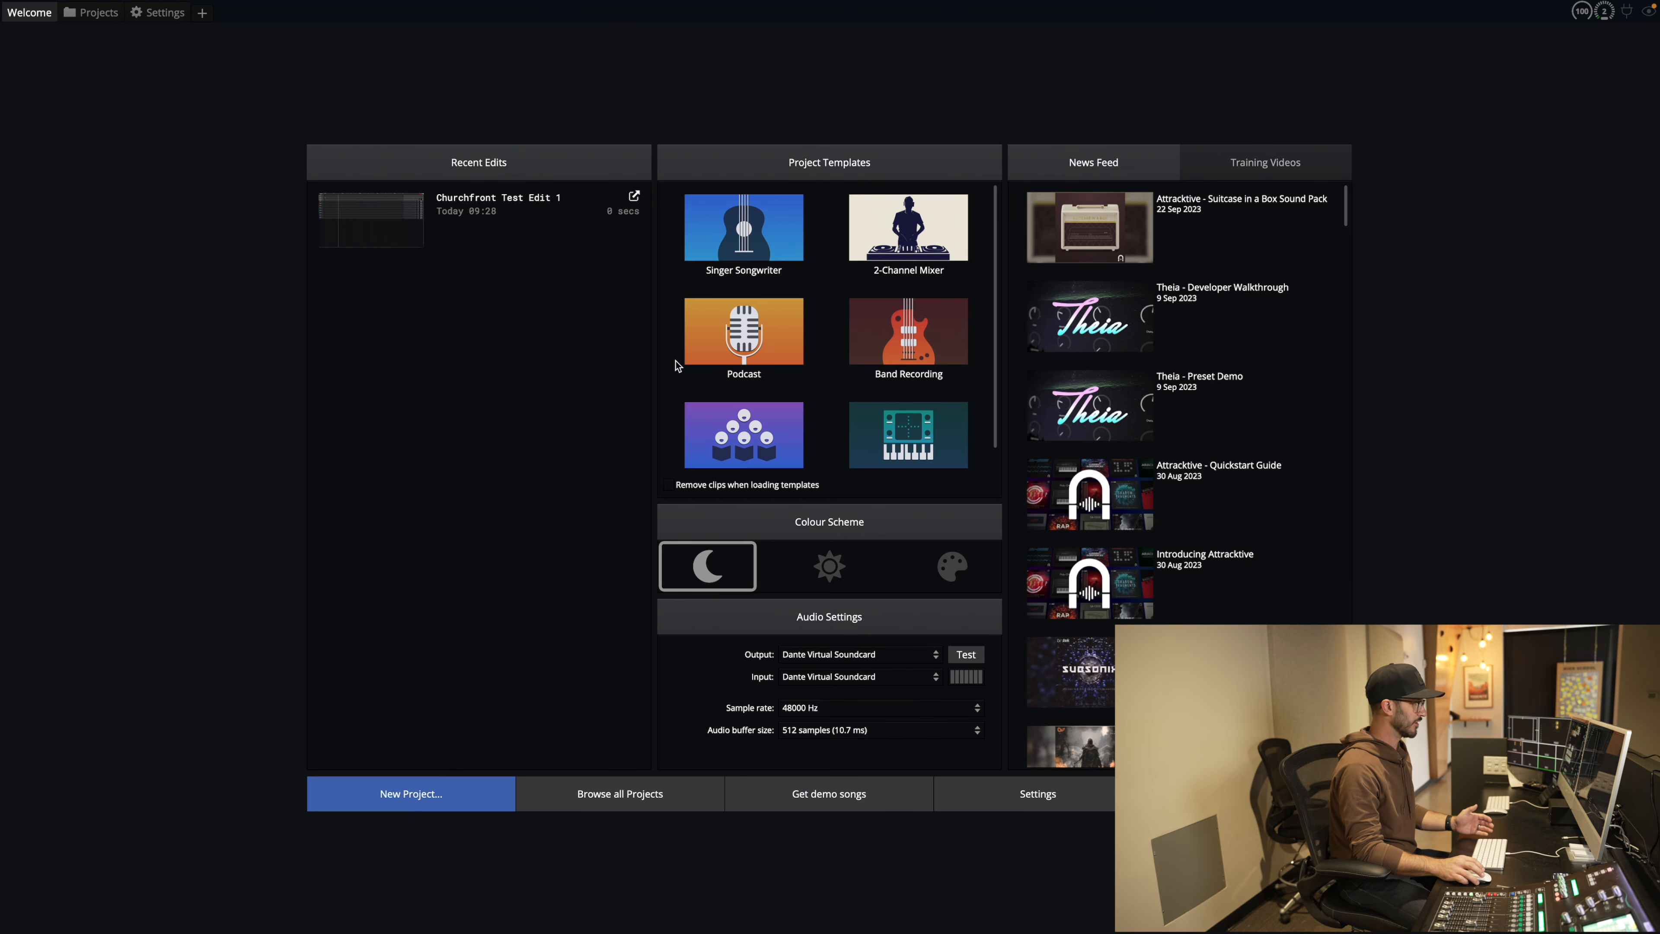
{"action": "left_click", "coordinate": [1000, 790]}
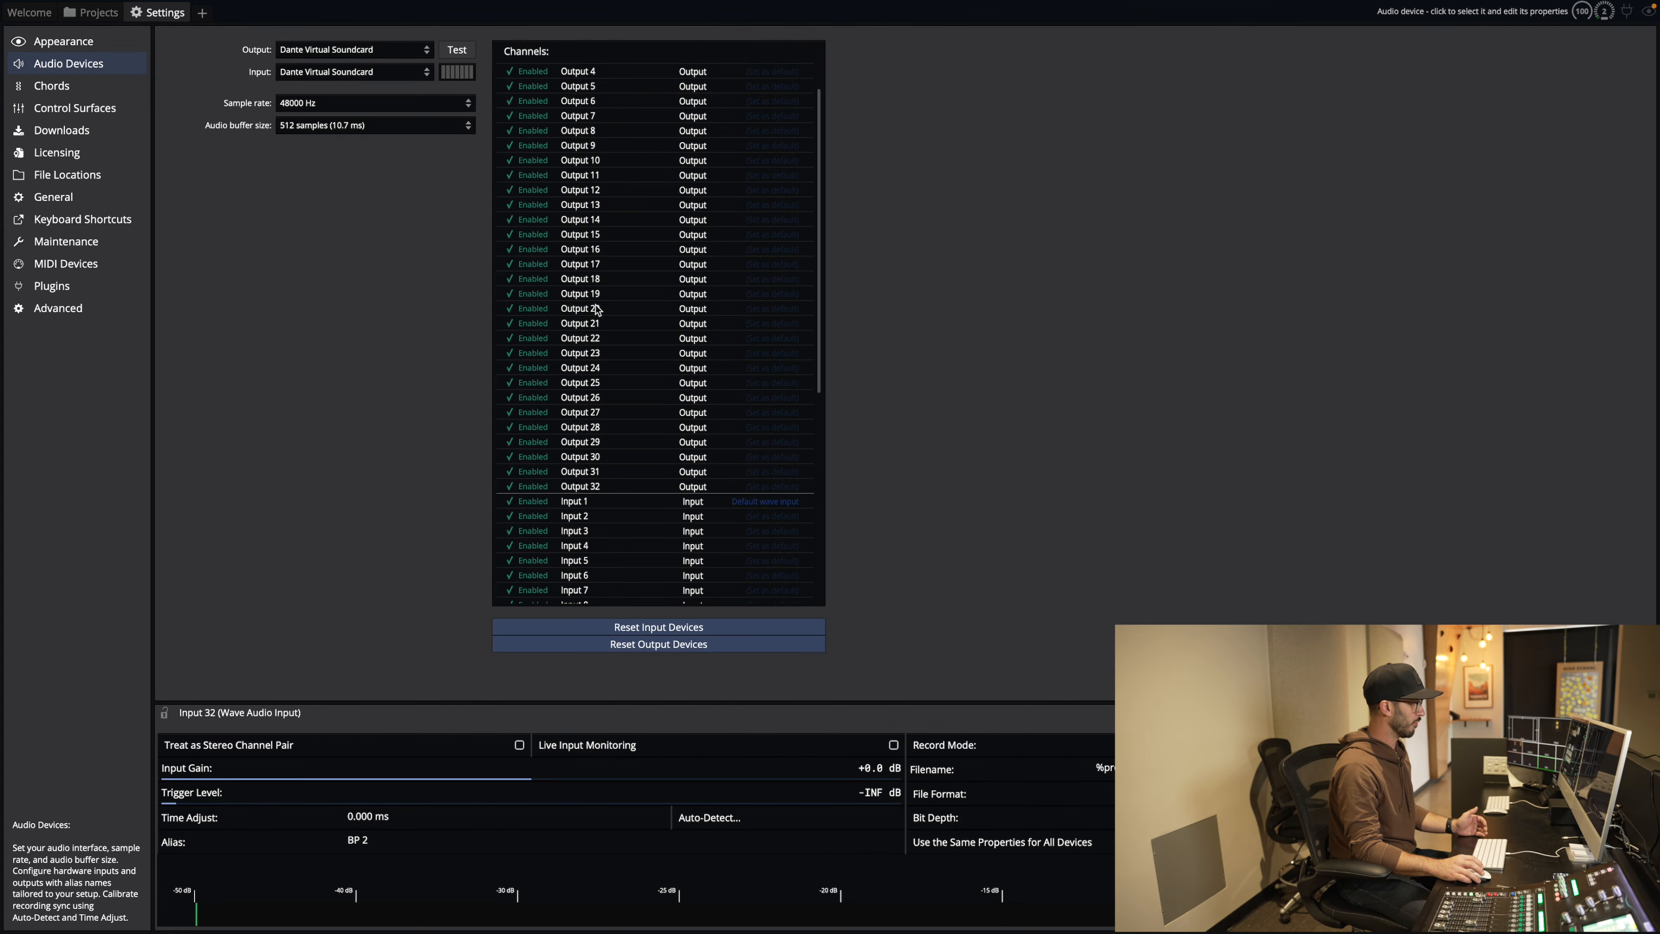
{"action": "left_click", "coordinate": [584, 468]}
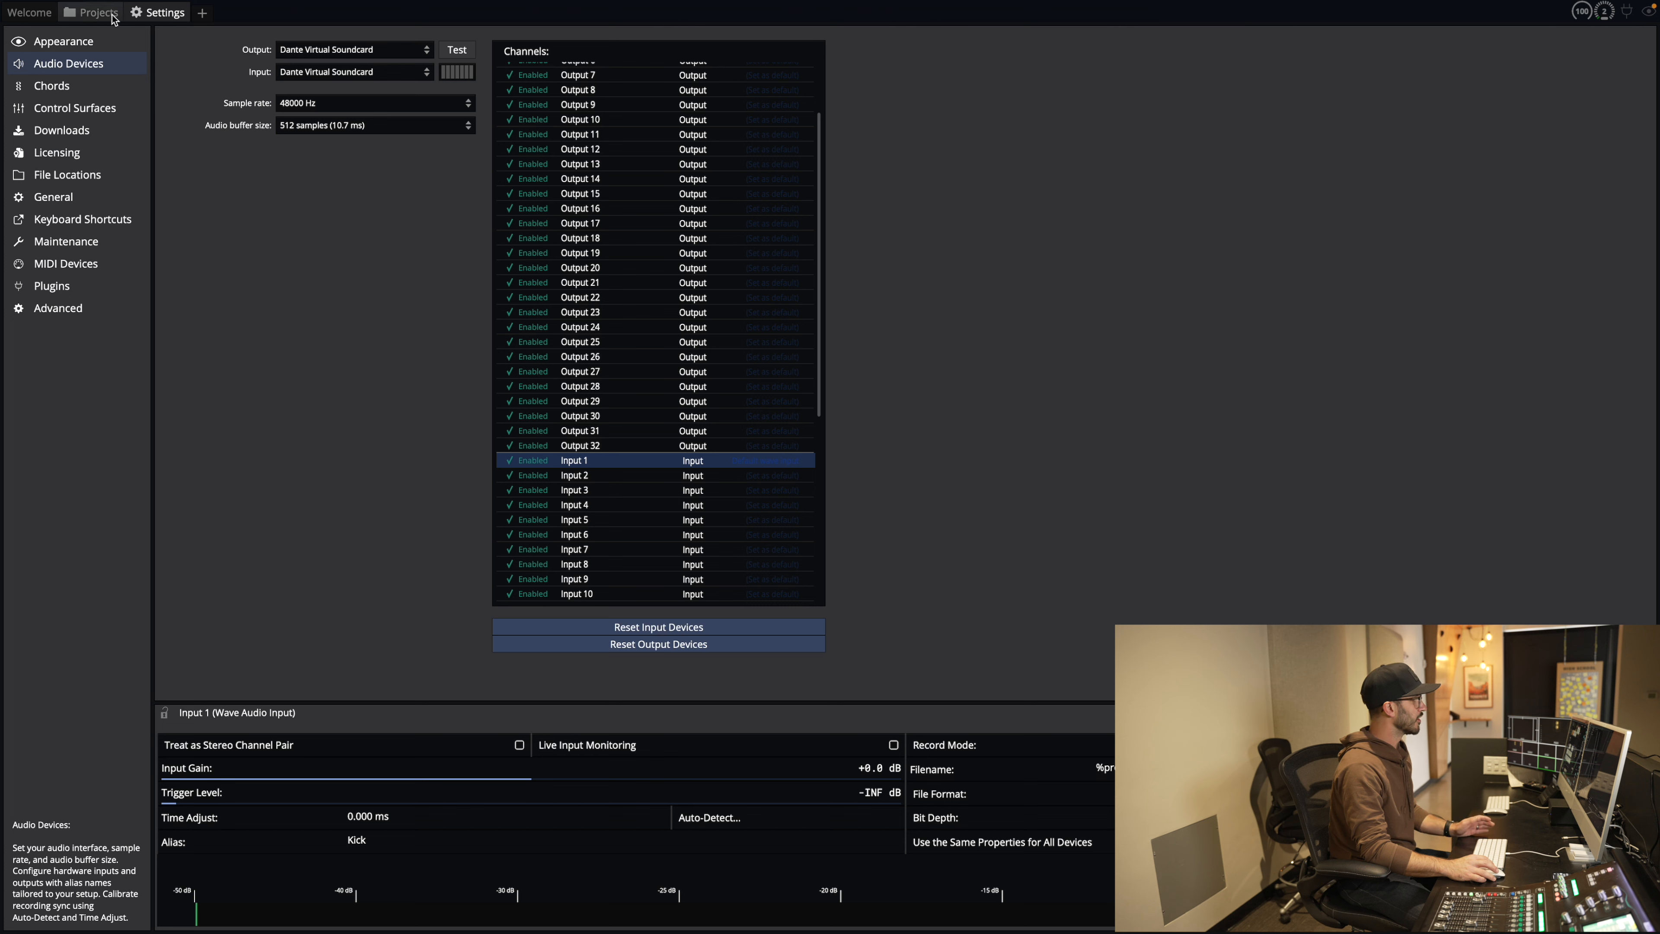
Step: Create a new eight-track project named Storyline Students TEST
{"action": "left_click", "coordinate": [201, 17]}
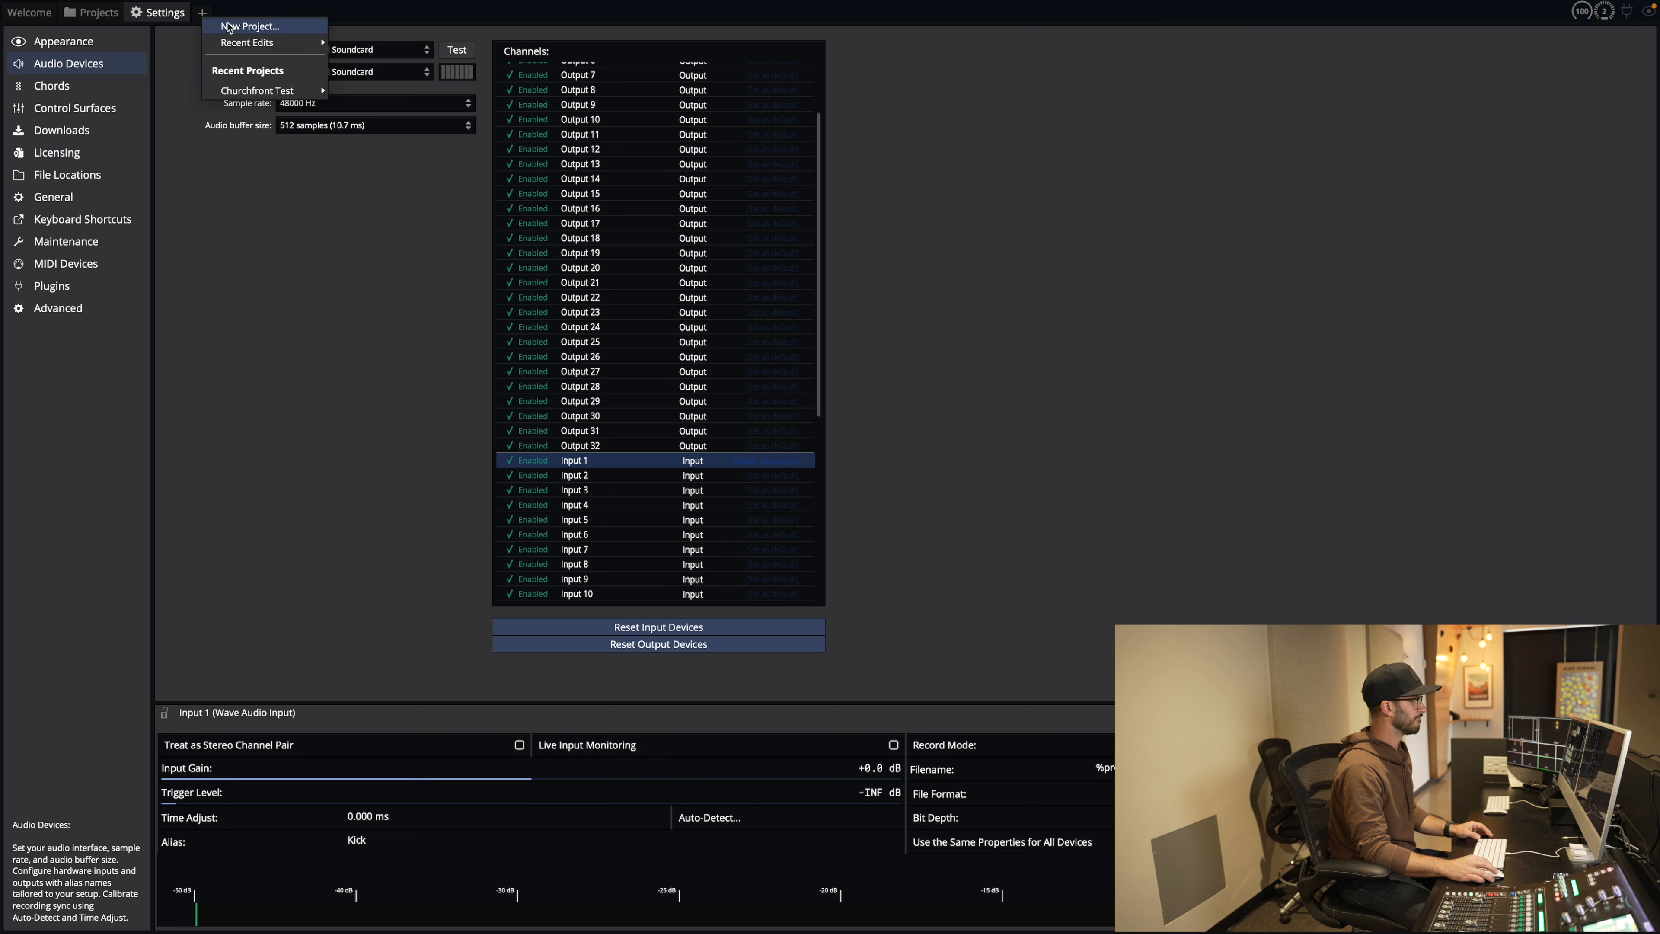
{"action": "left_click", "coordinate": [241, 28]}
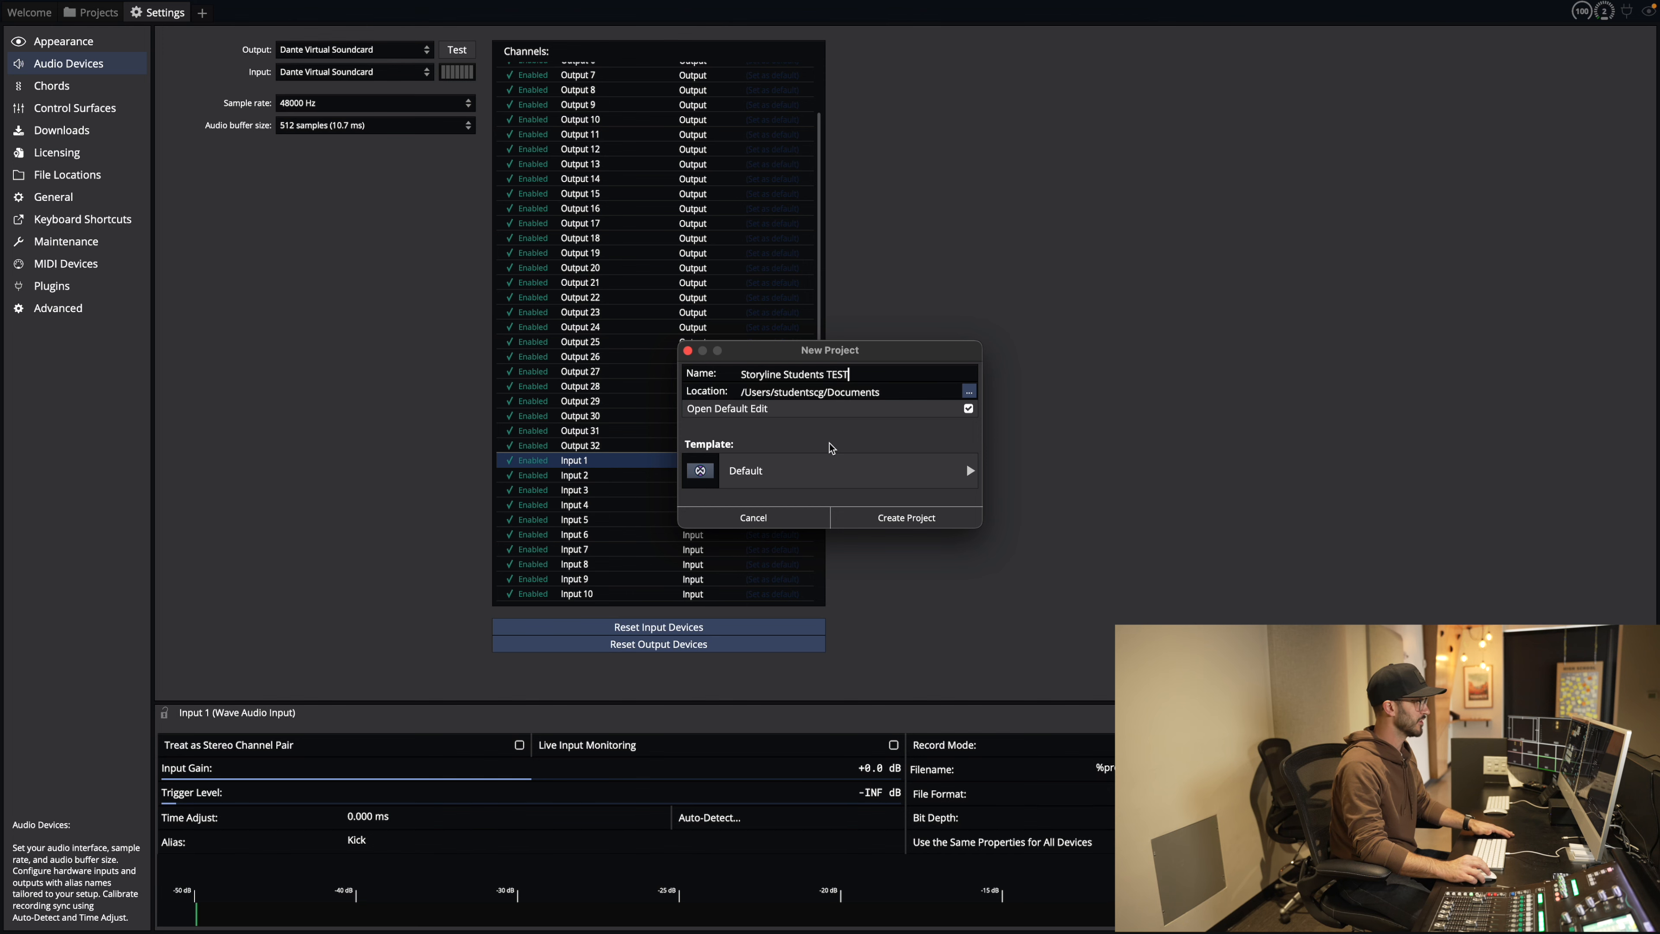
{"action": "left_click", "coordinate": [872, 518]}
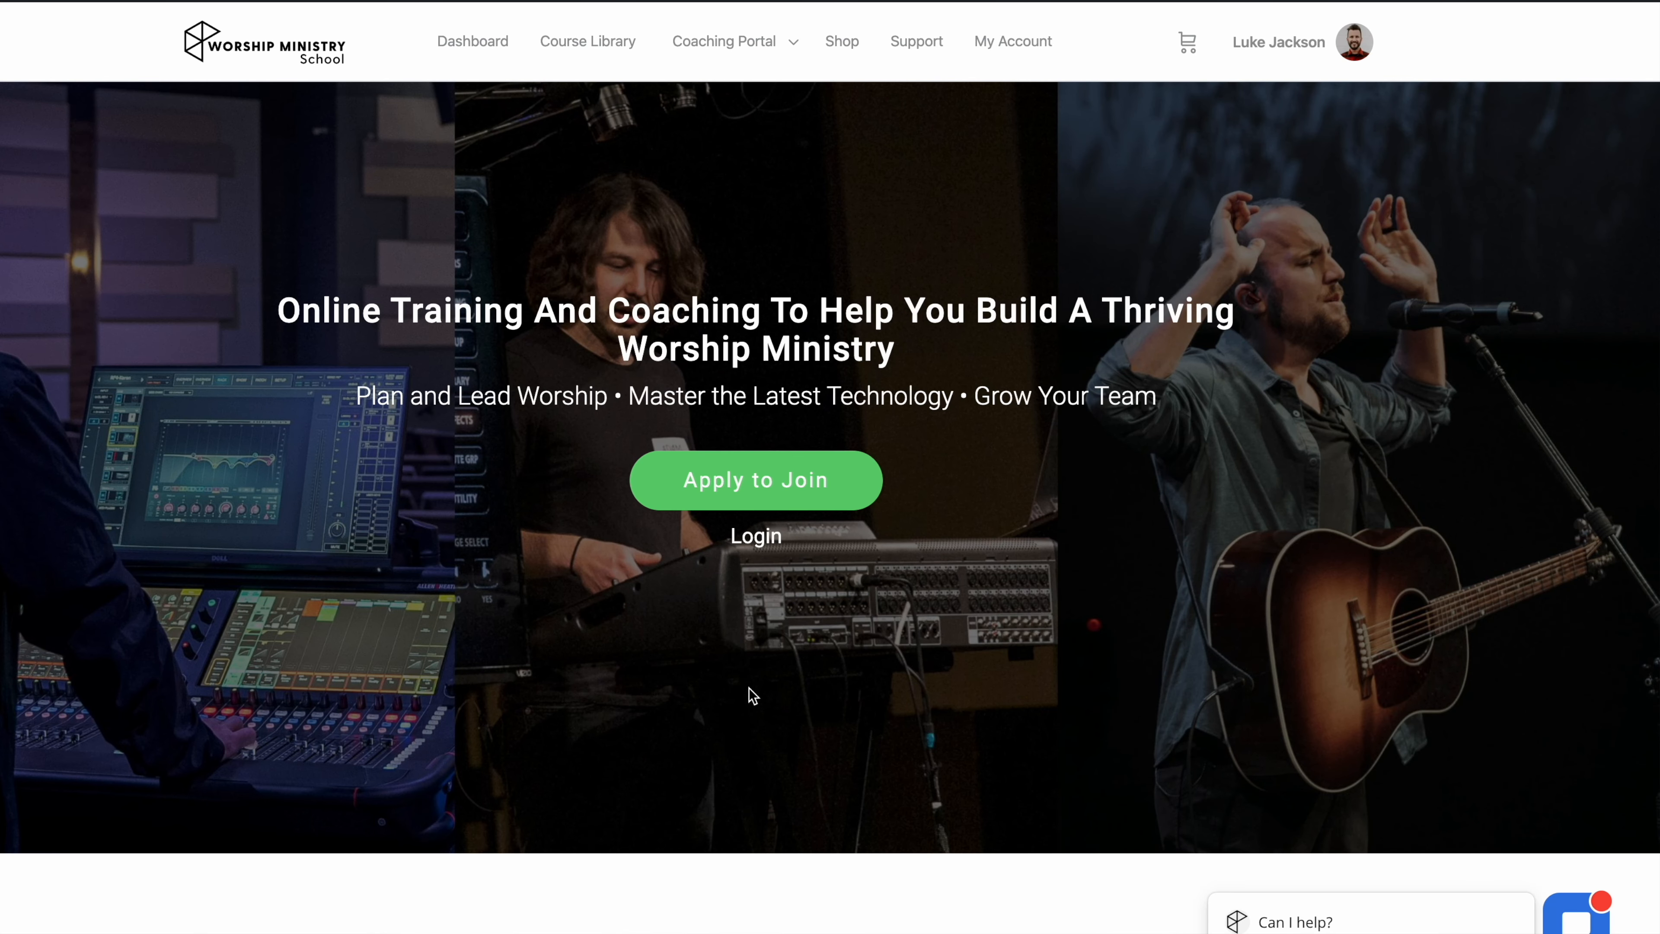
Step: Scroll through the Worship Ministry School course library and open the Apply to Join page
{"action": "scroll", "coordinate": [752, 695], "scroll_direction": "down", "scroll_amount": 3}
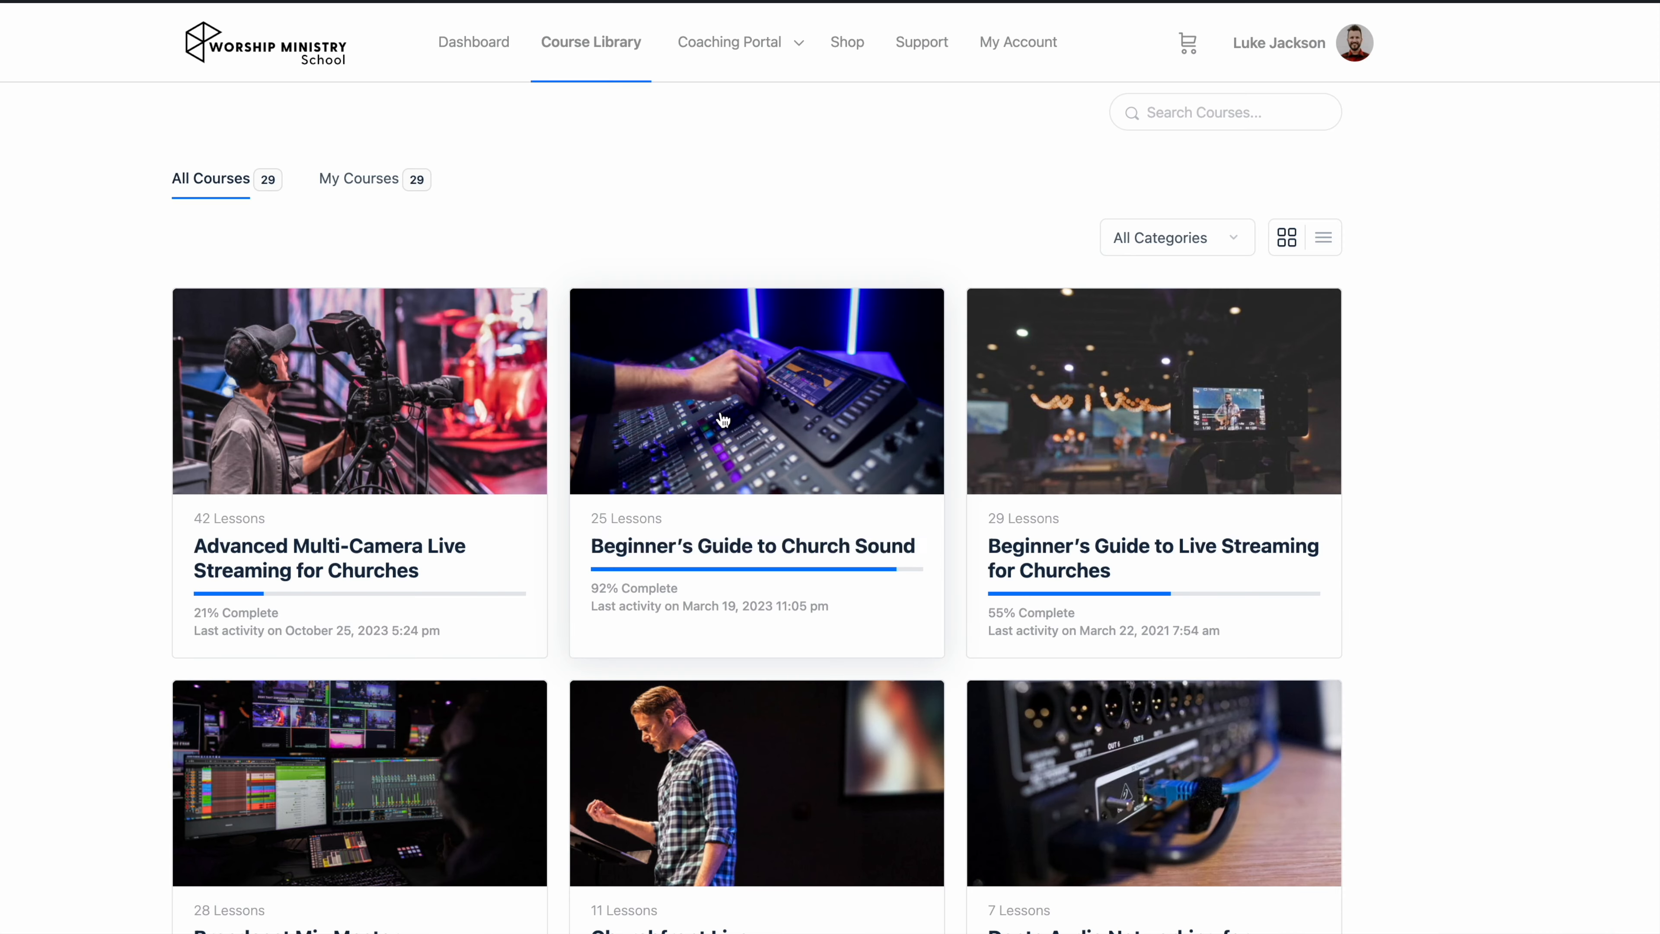
{"action": "scroll", "coordinate": [1364, 606], "scroll_direction": "down", "scroll_amount": 5}
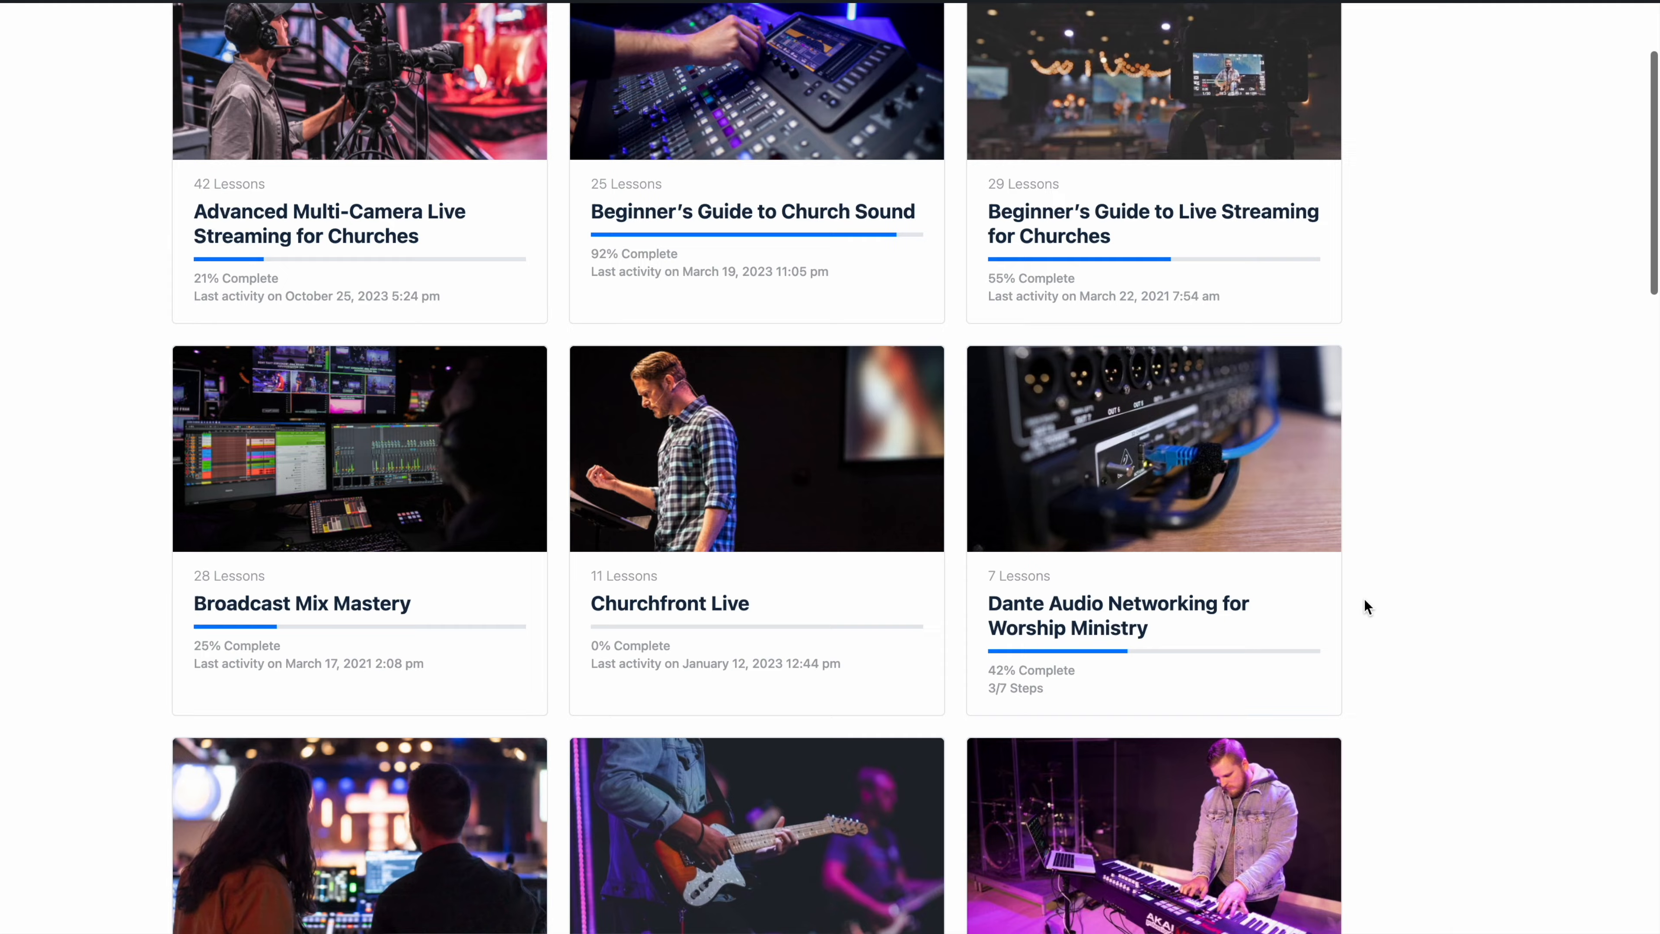
{"action": "scroll", "coordinate": [1365, 599], "scroll_direction": "down", "scroll_amount": 3}
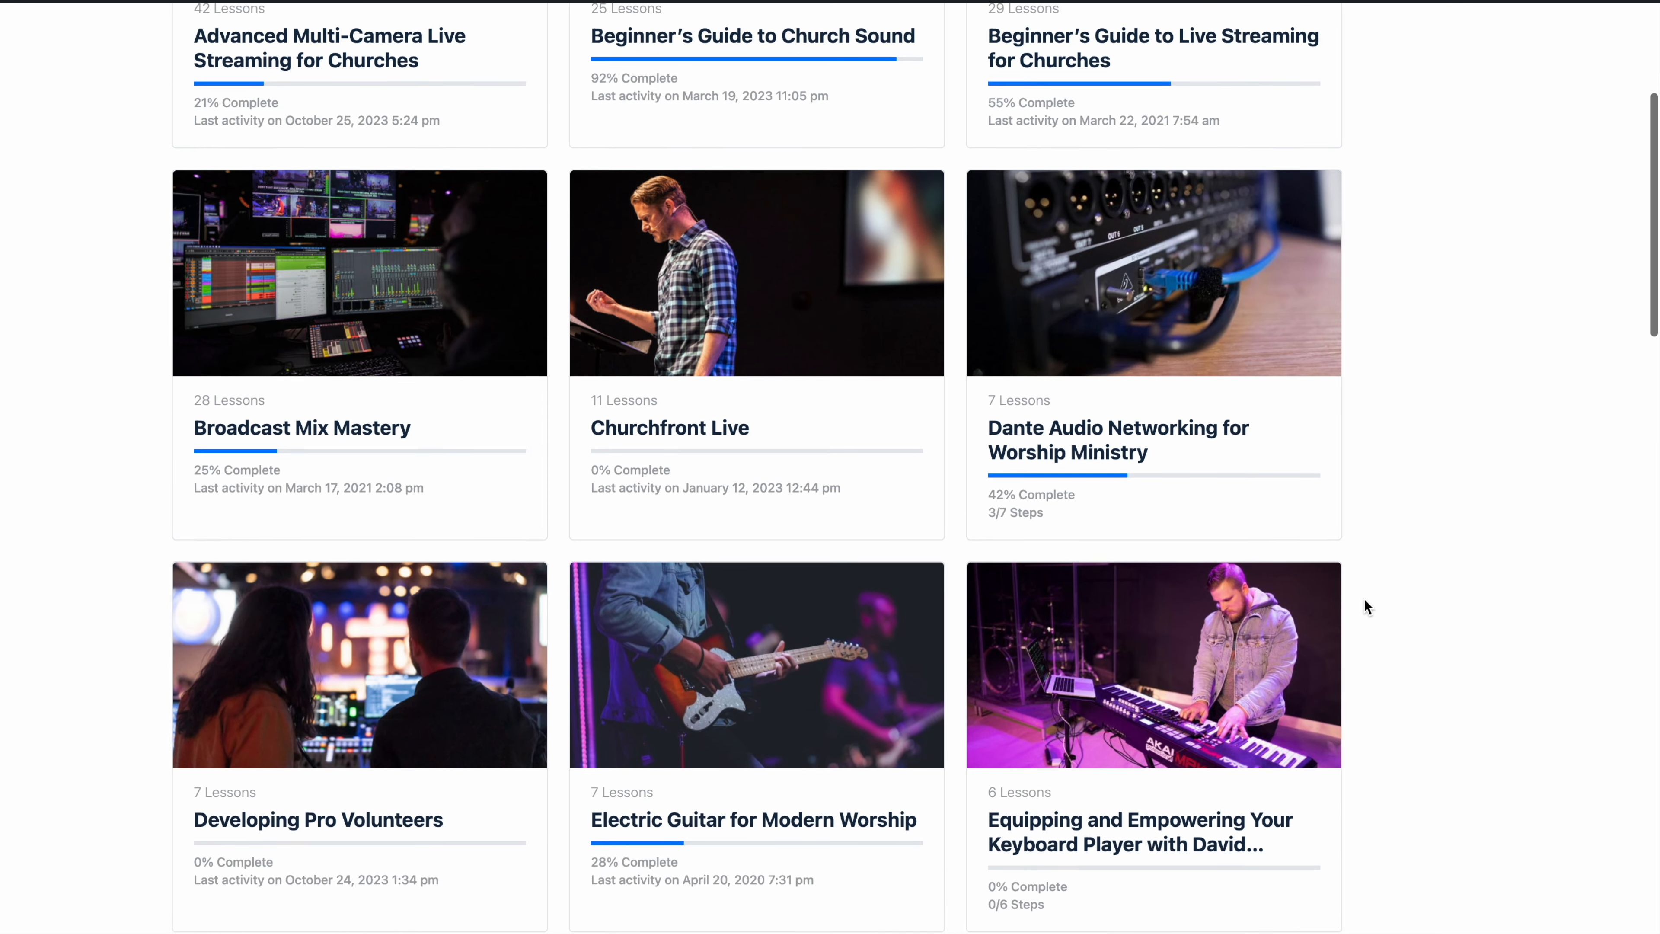
{"action": "scroll", "coordinate": [1364, 601], "scroll_direction": "down", "scroll_amount": 4}
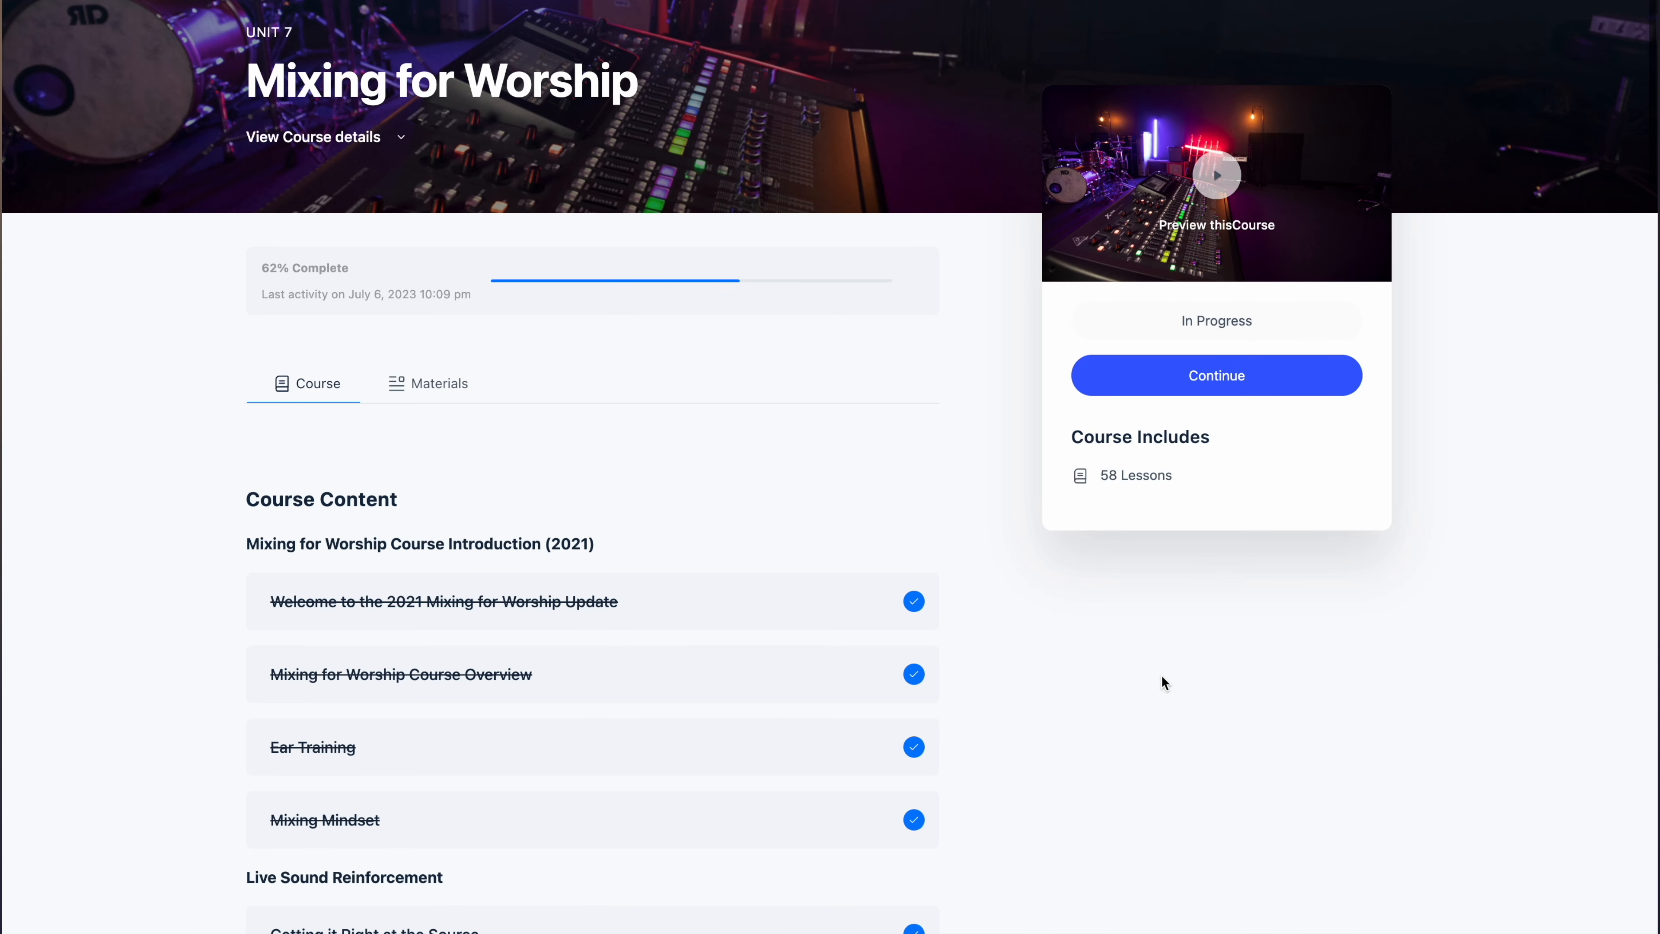
{"action": "scroll", "coordinate": [1160, 680], "scroll_direction": "down", "scroll_amount": 2}
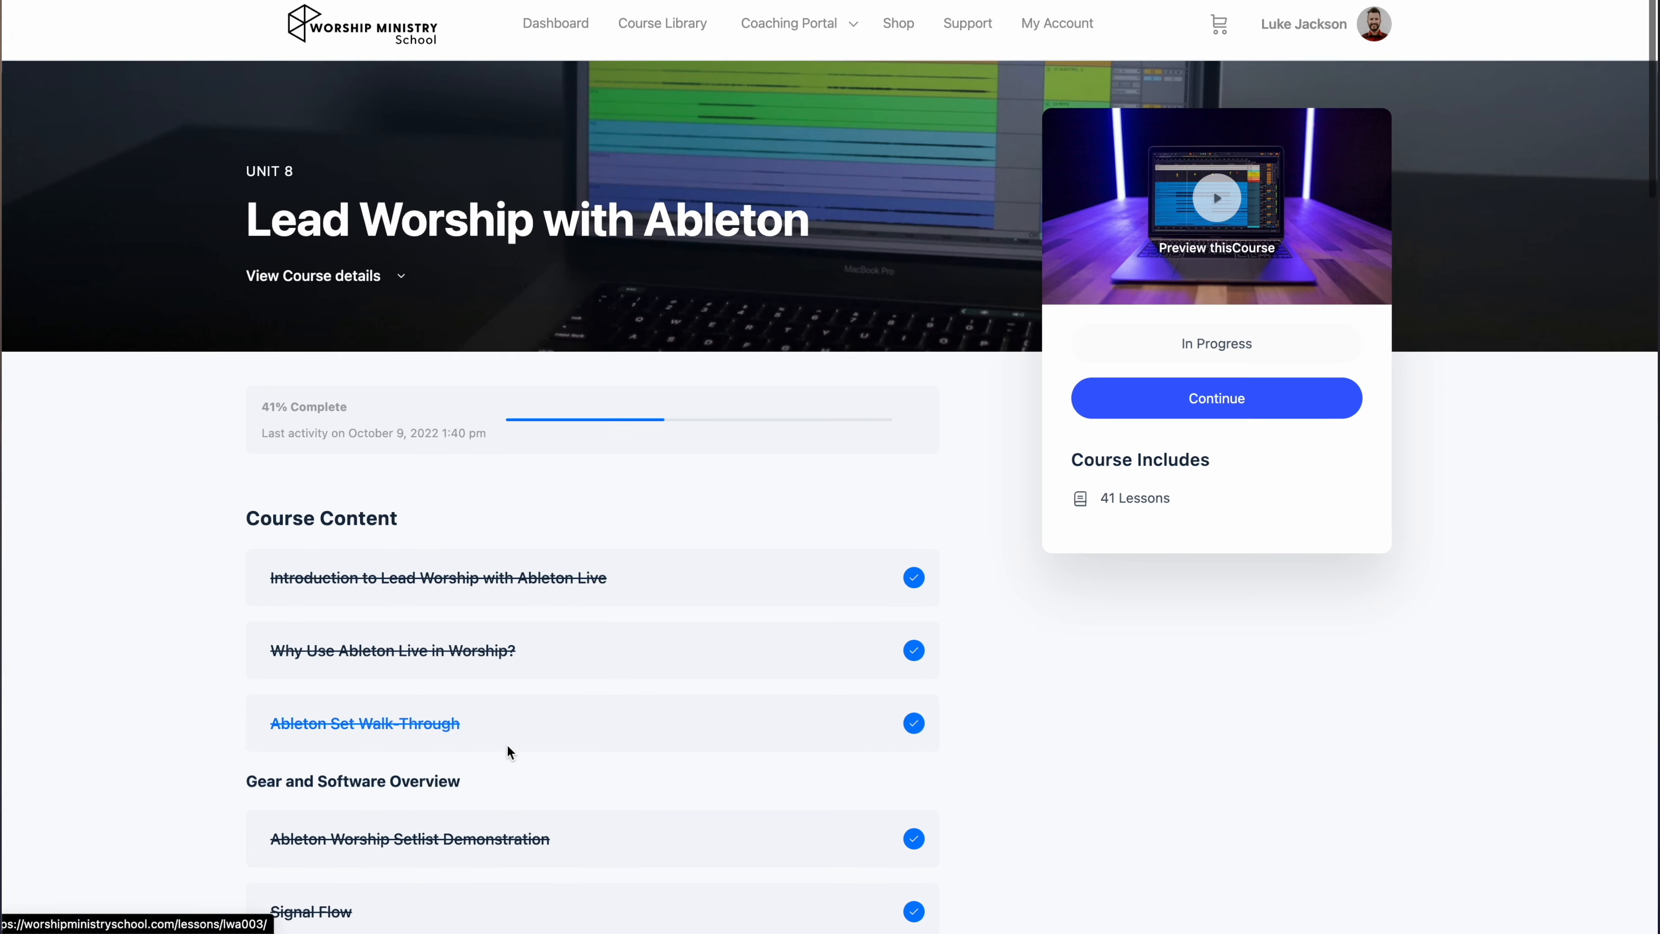
{"action": "scroll", "coordinate": [507, 745], "scroll_direction": "down", "scroll_amount": 2}
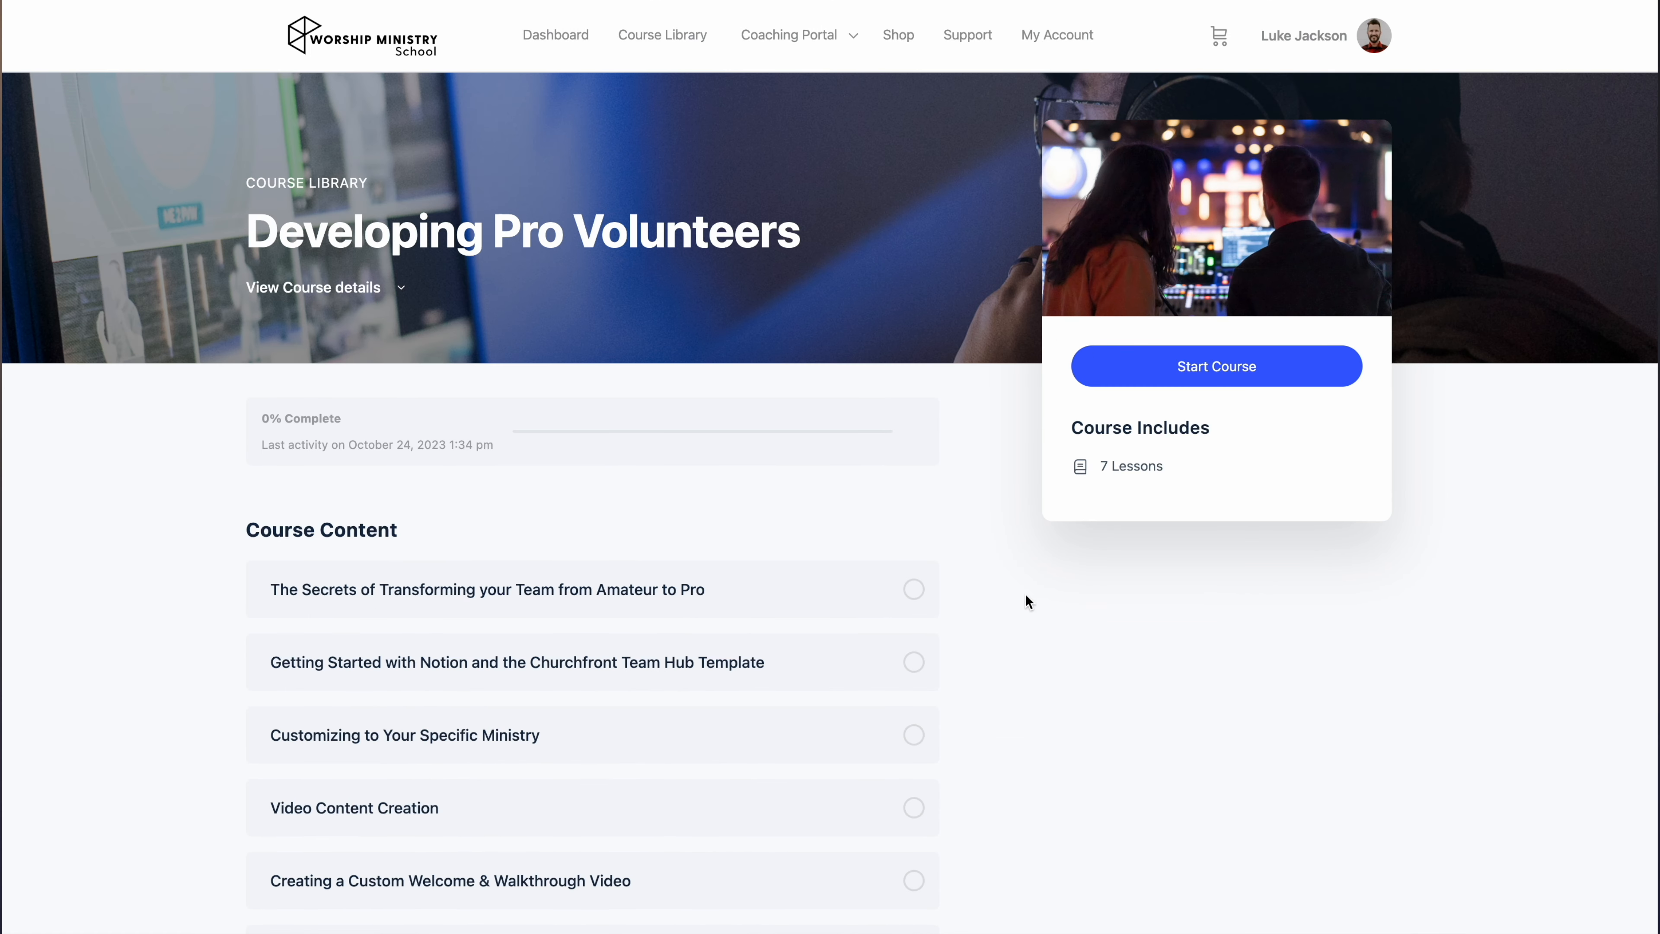
{"action": "scroll", "coordinate": [1026, 600], "scroll_direction": "down", "scroll_amount": 1}
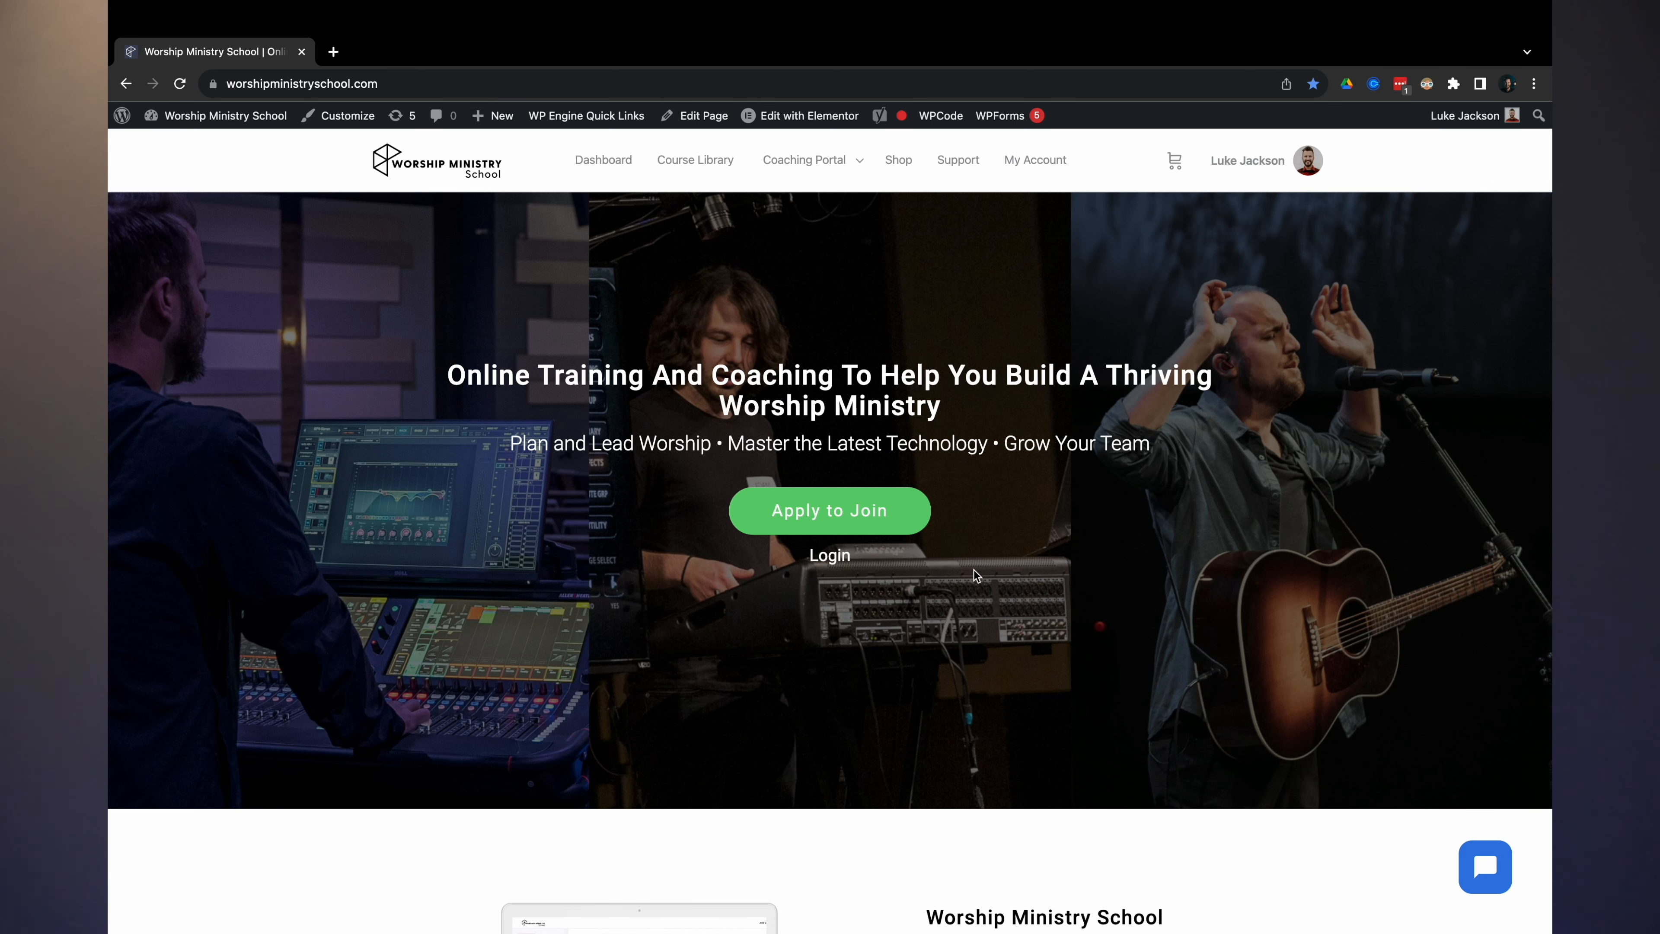
{"action": "left_click", "coordinate": [892, 520]}
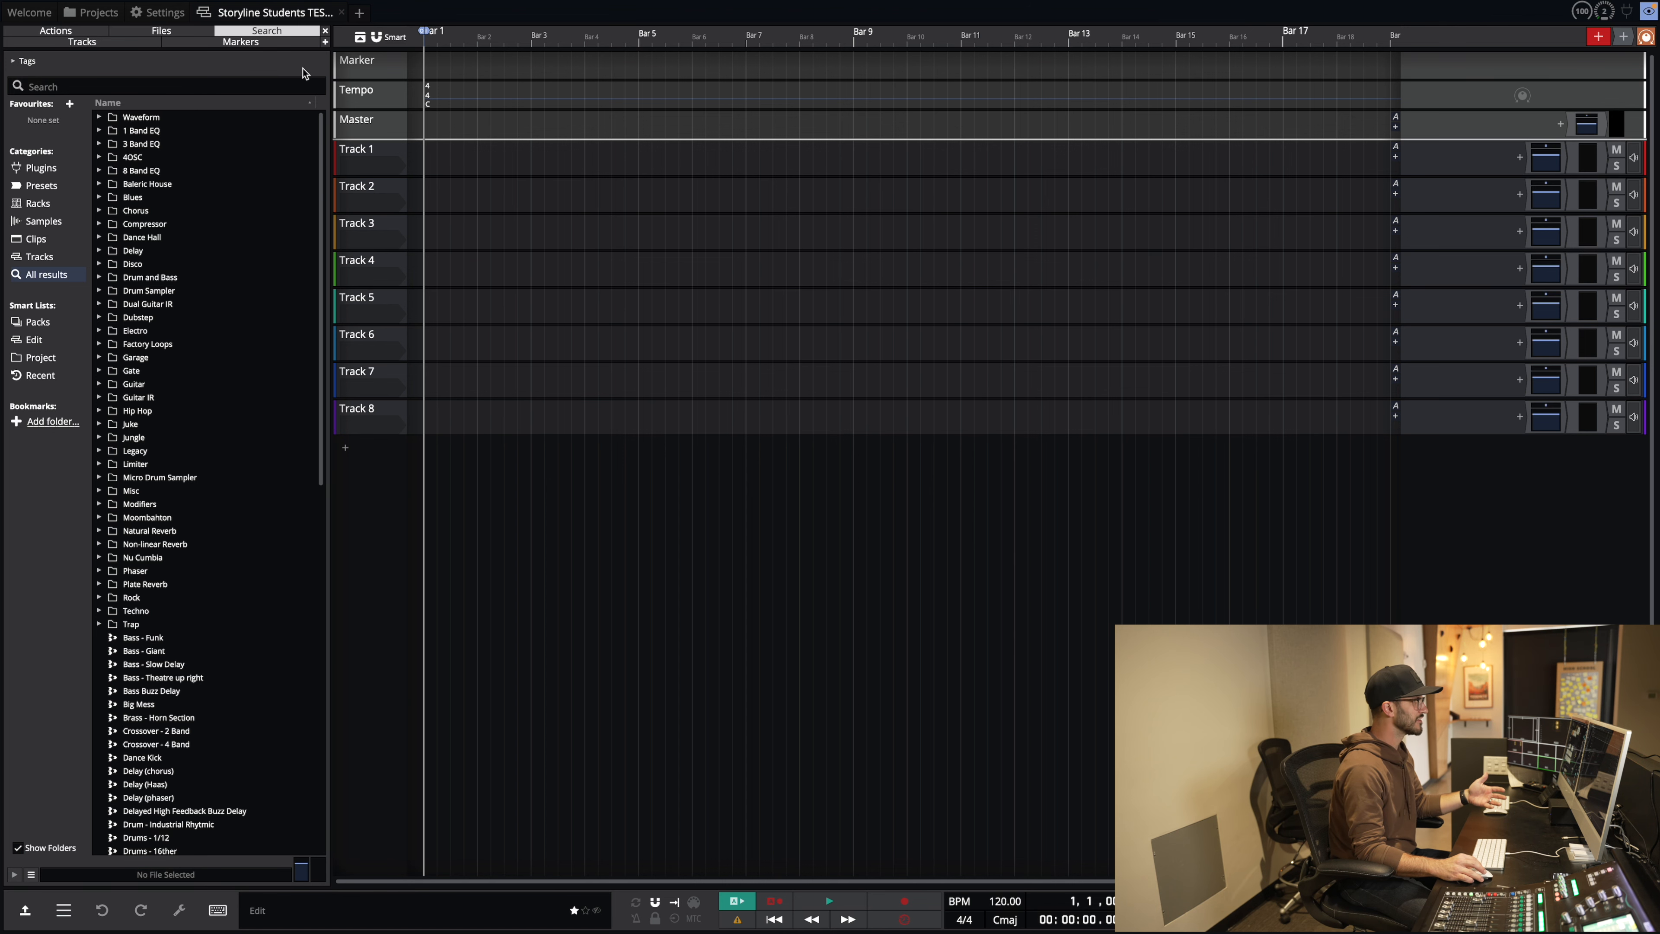
Step: Close the preset browser and bring up the Tempo track header's display options menu
{"action": "left_click", "coordinate": [325, 32]}
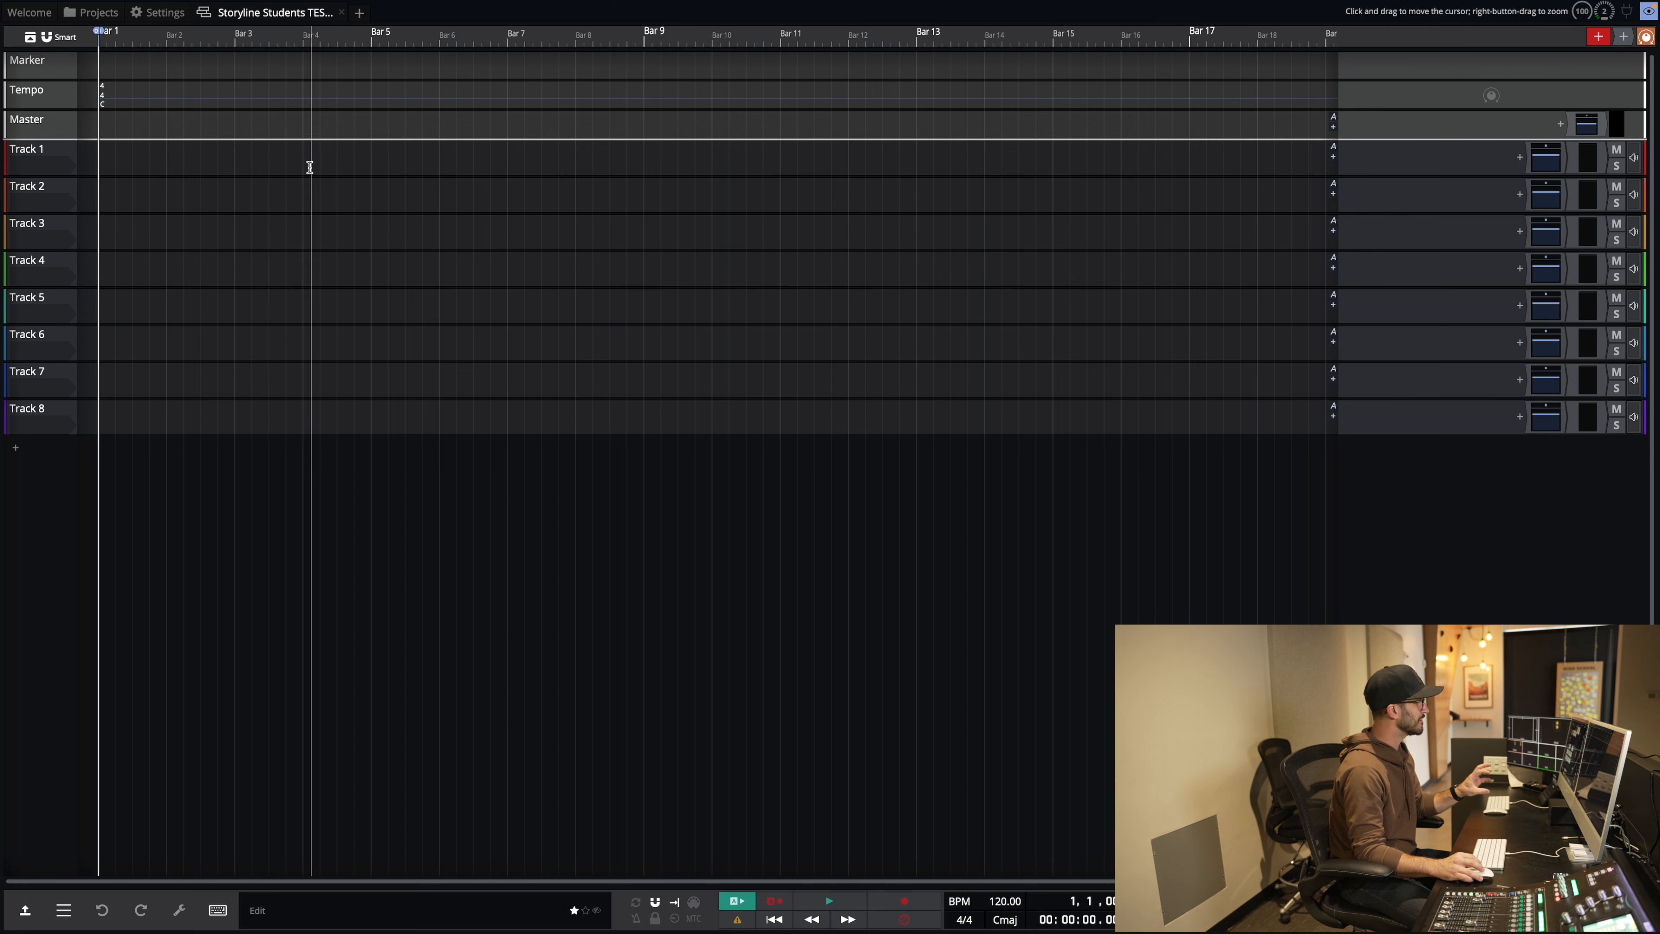
{"action": "right_click", "coordinate": [42, 105]}
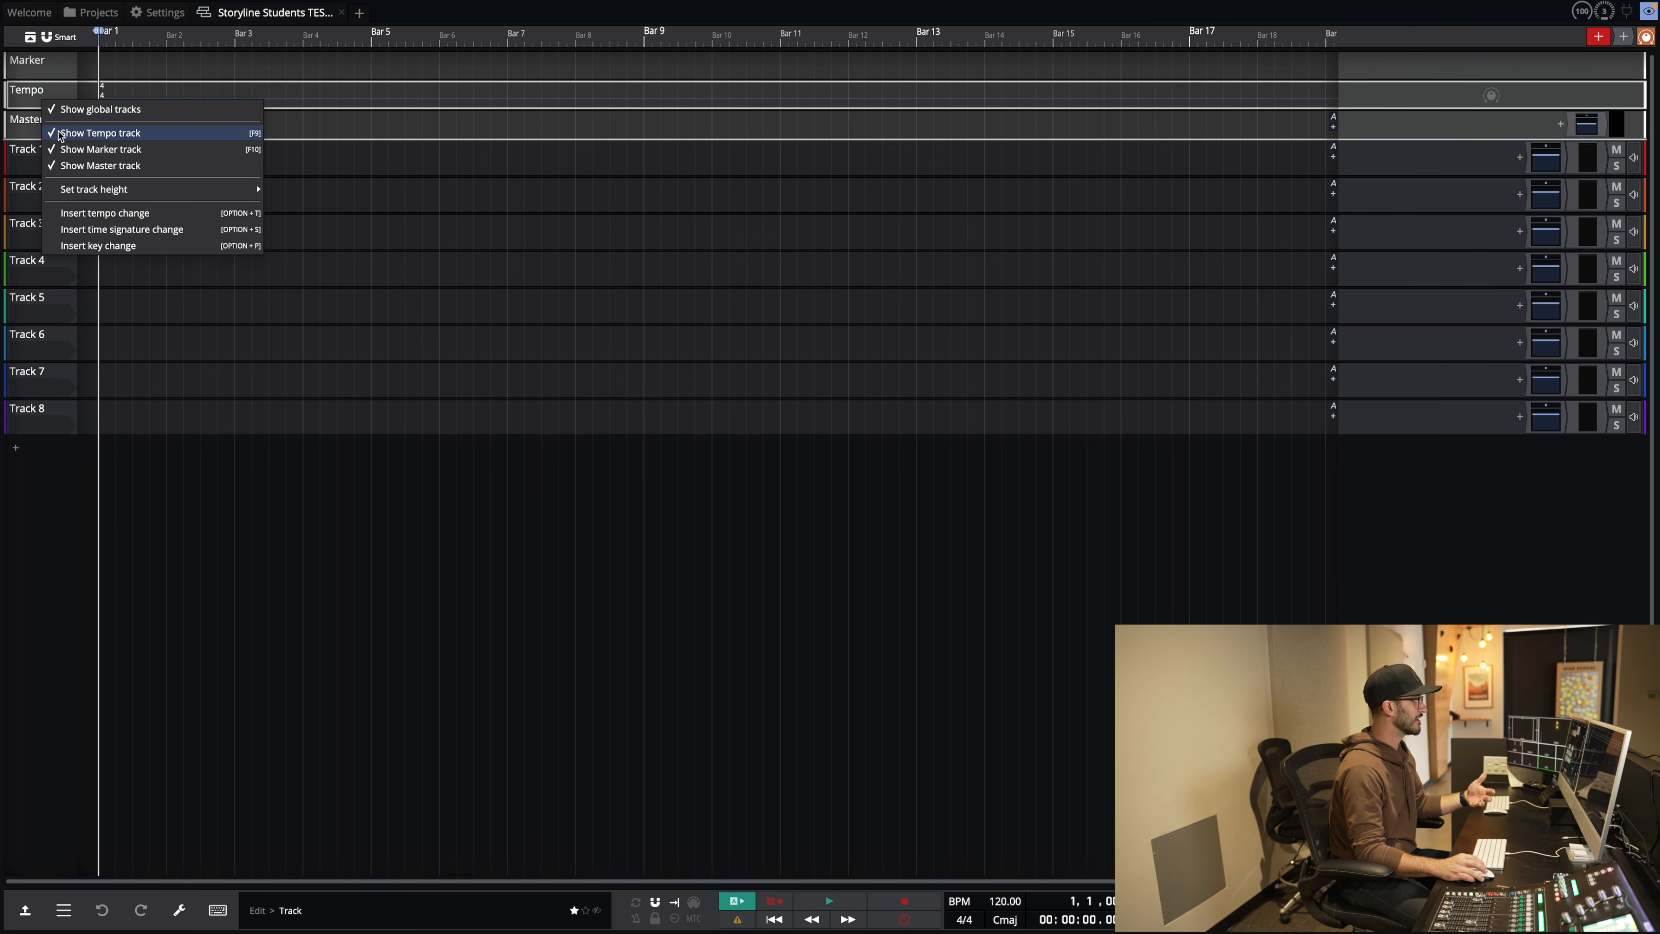
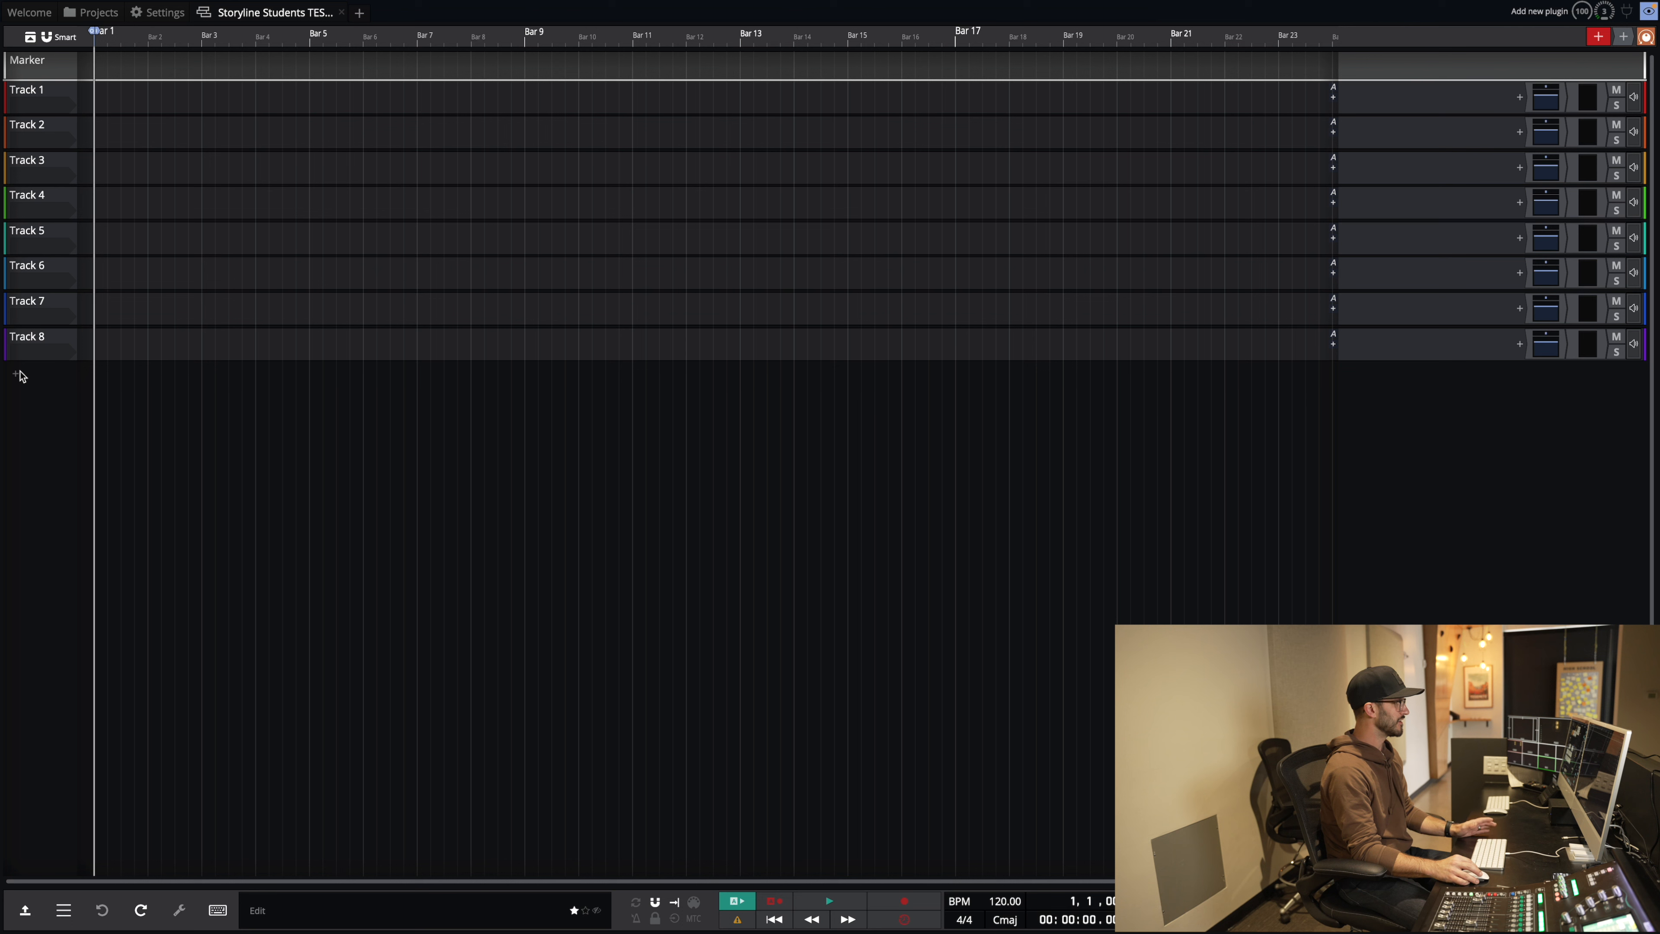
Step: Add 14 more empty tracks to the project
{"action": "left_click", "coordinate": [16, 374]}
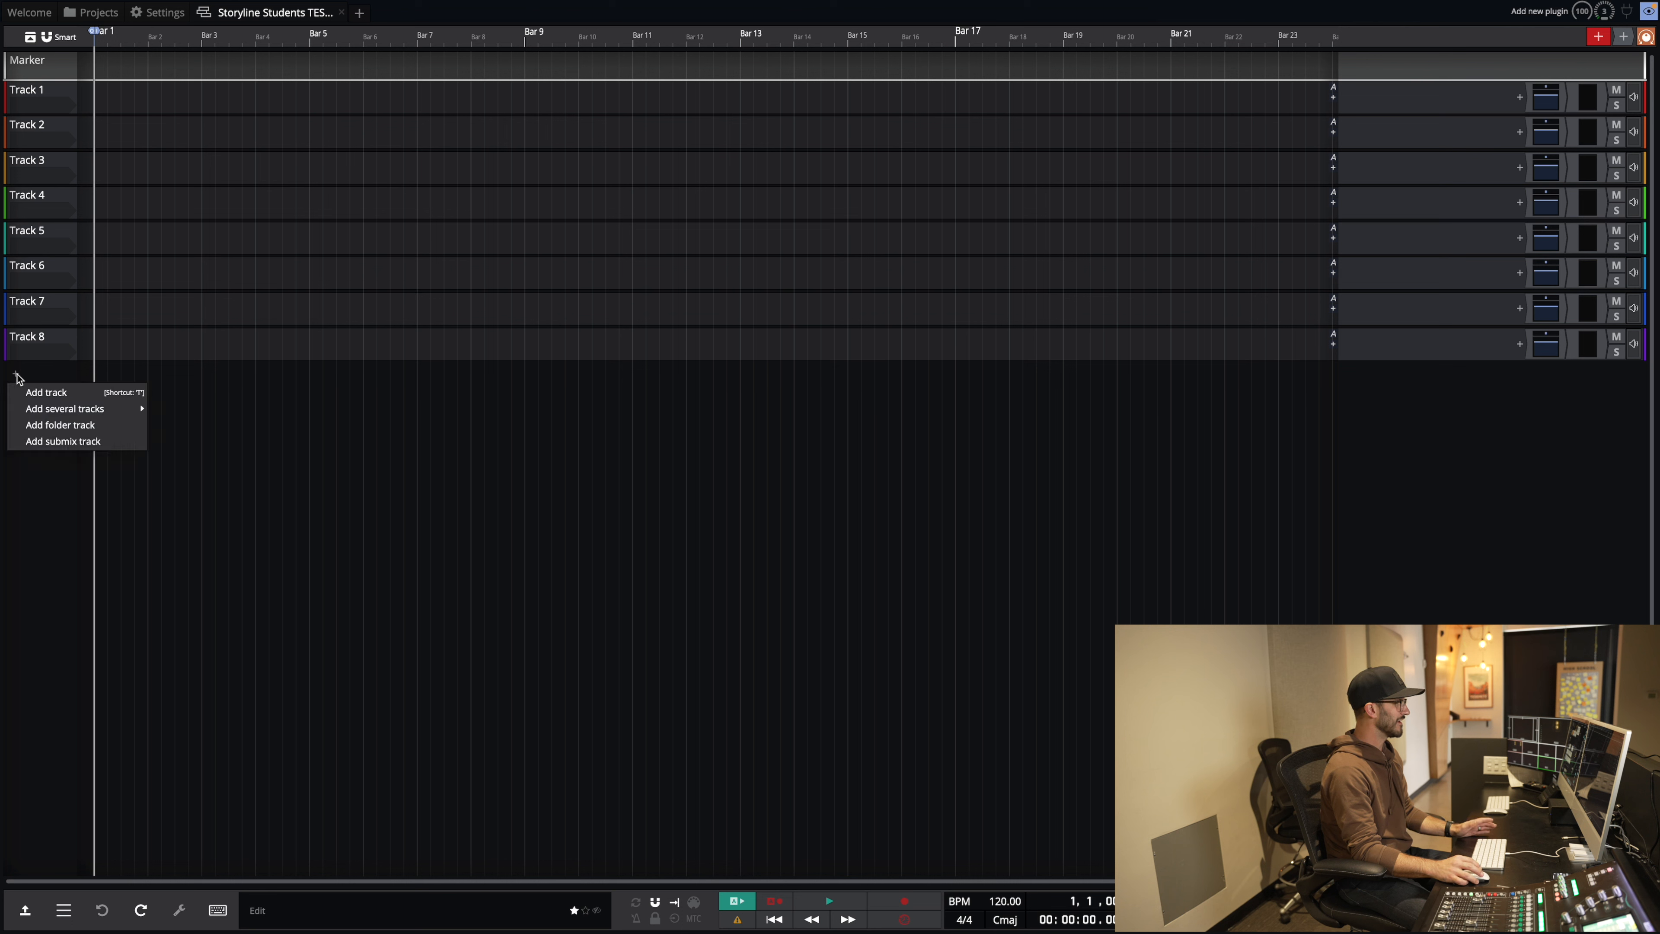
{"action": "mouse_move", "coordinate": [53, 410]}
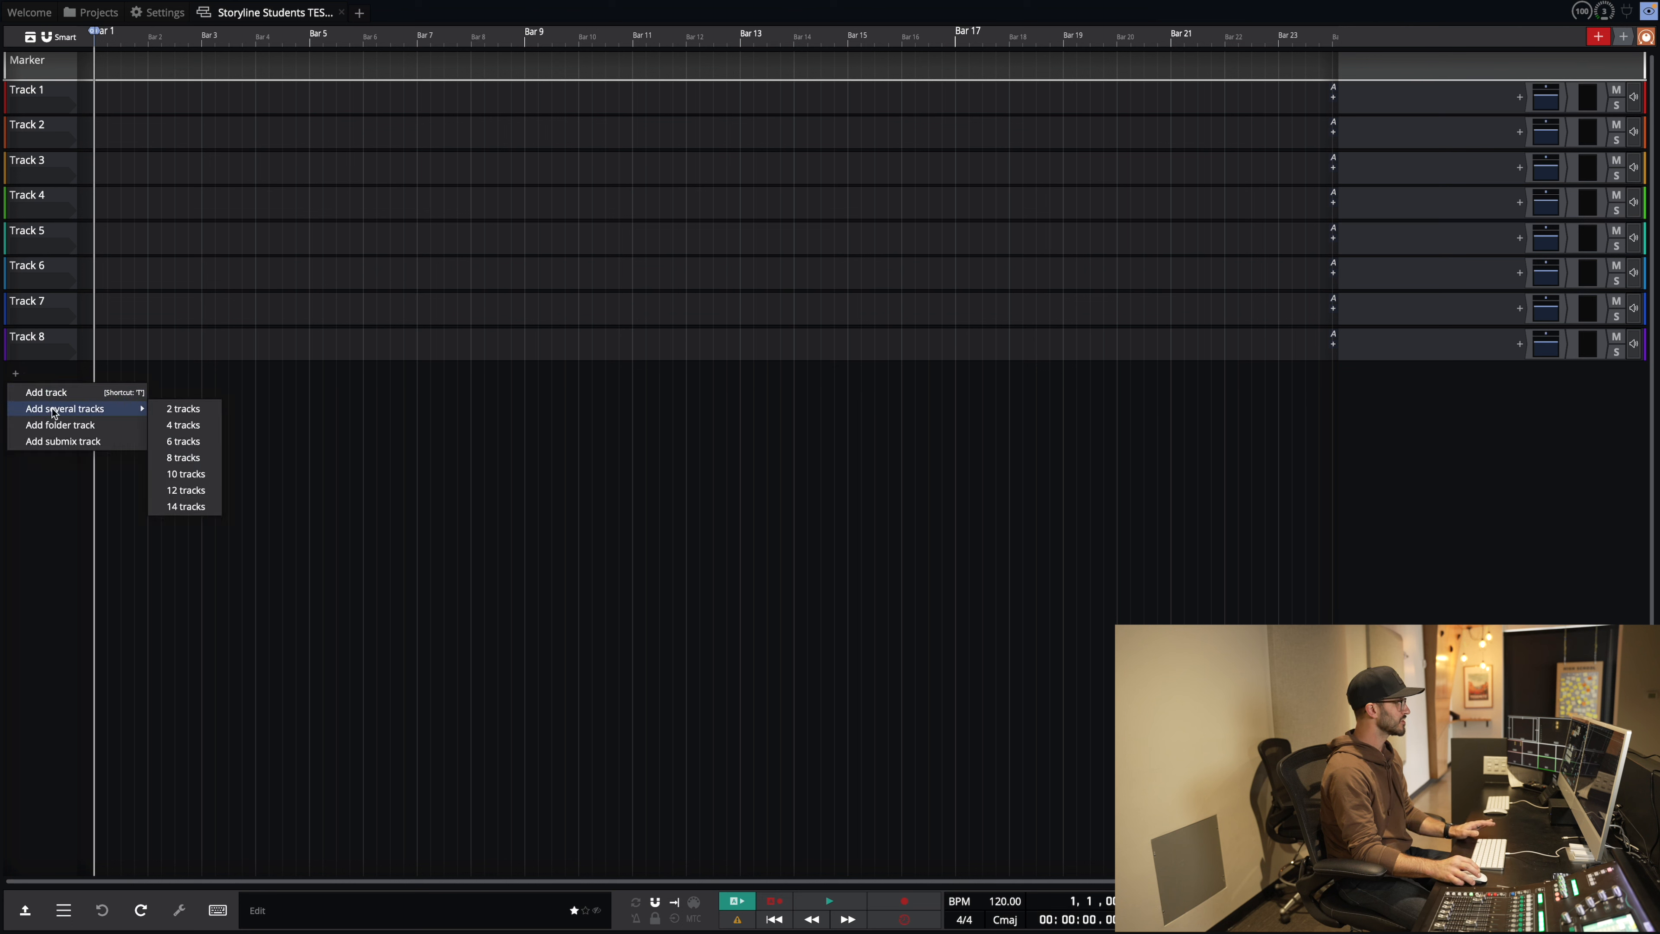
{"action": "left_click", "coordinate": [187, 506]}
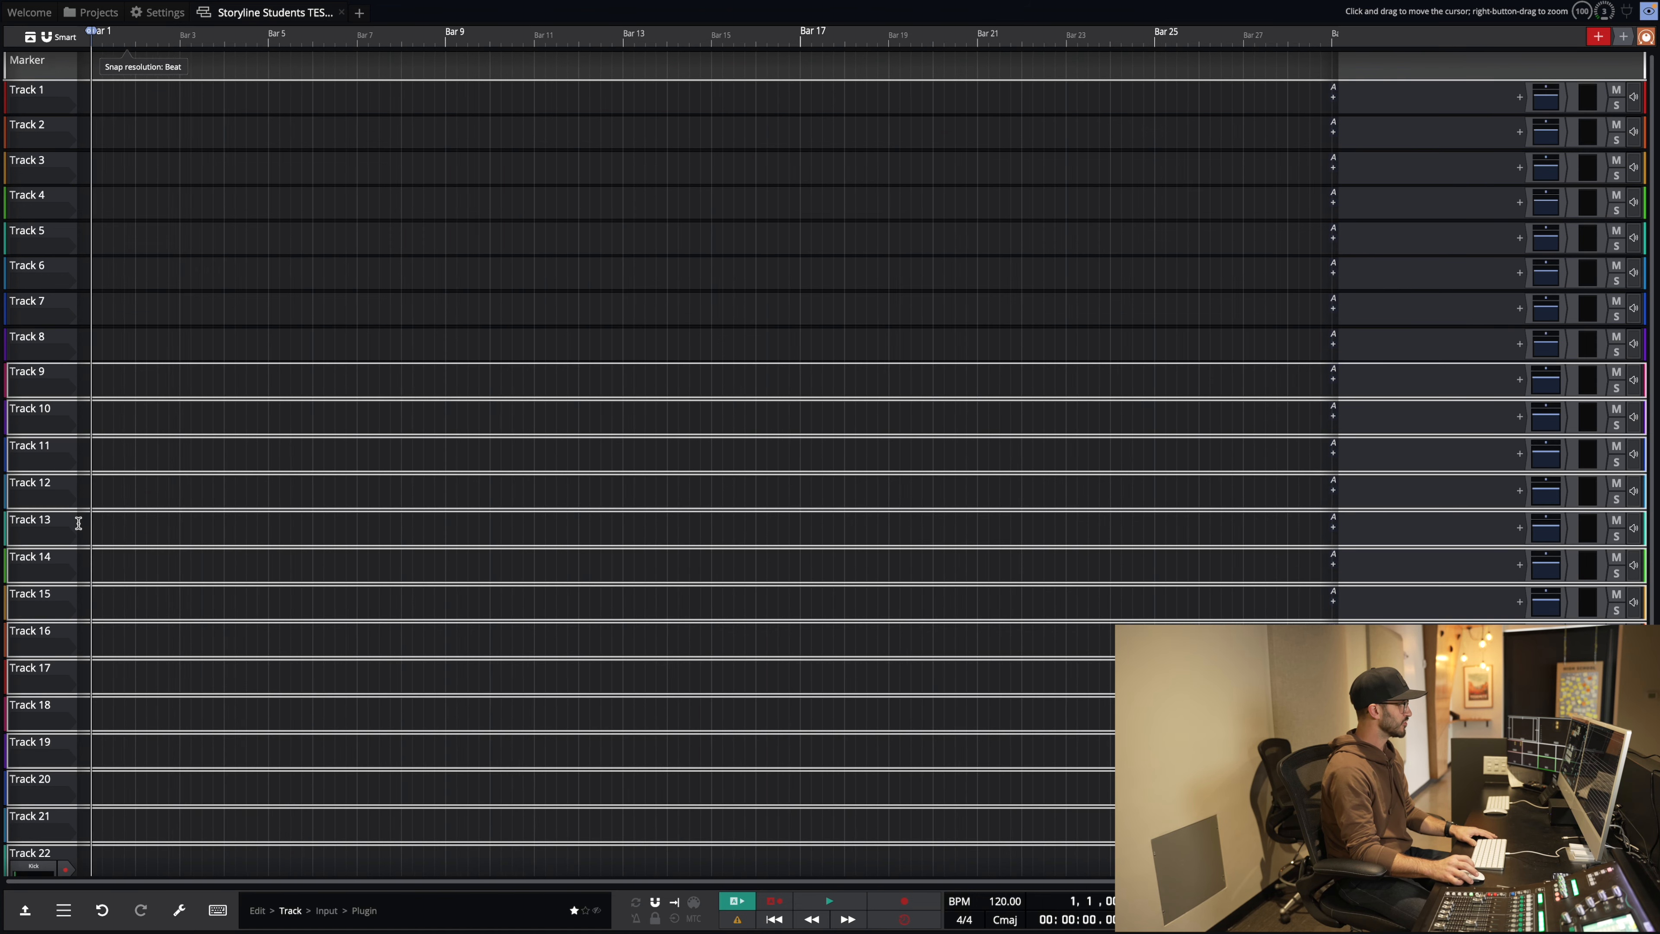
{"action": "scroll", "coordinate": [34, 607], "scroll_direction": "down", "scroll_amount": 1}
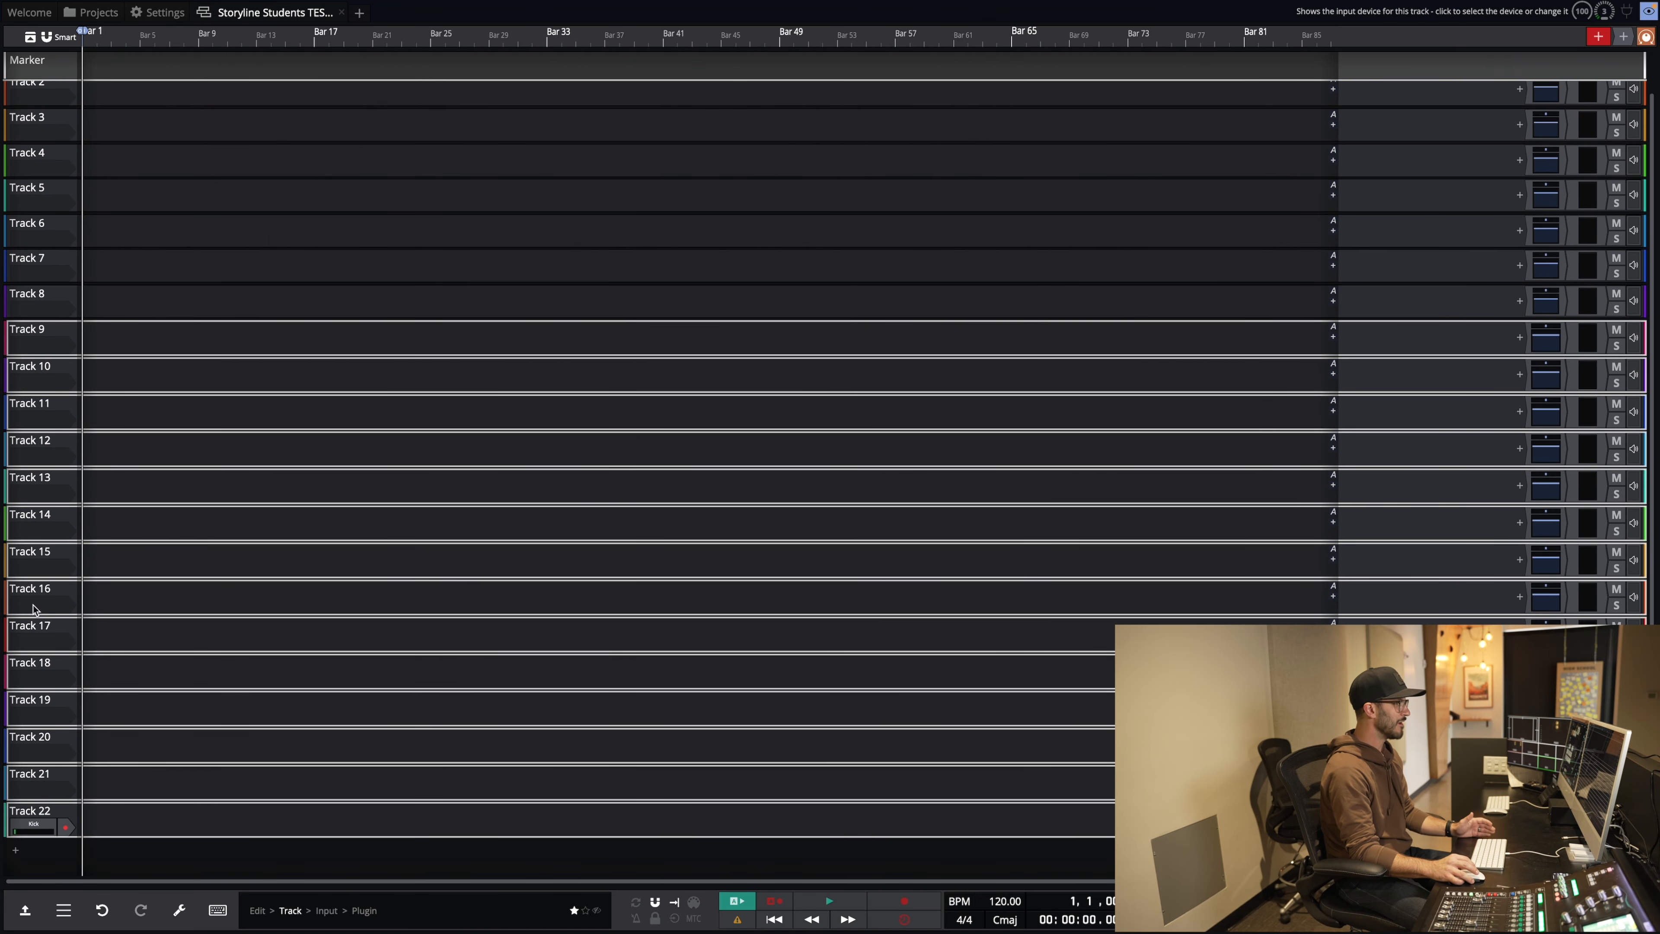
Step: Add 10 more tracks to reach 32, then scroll through the track list
{"action": "left_click", "coordinate": [18, 850]}
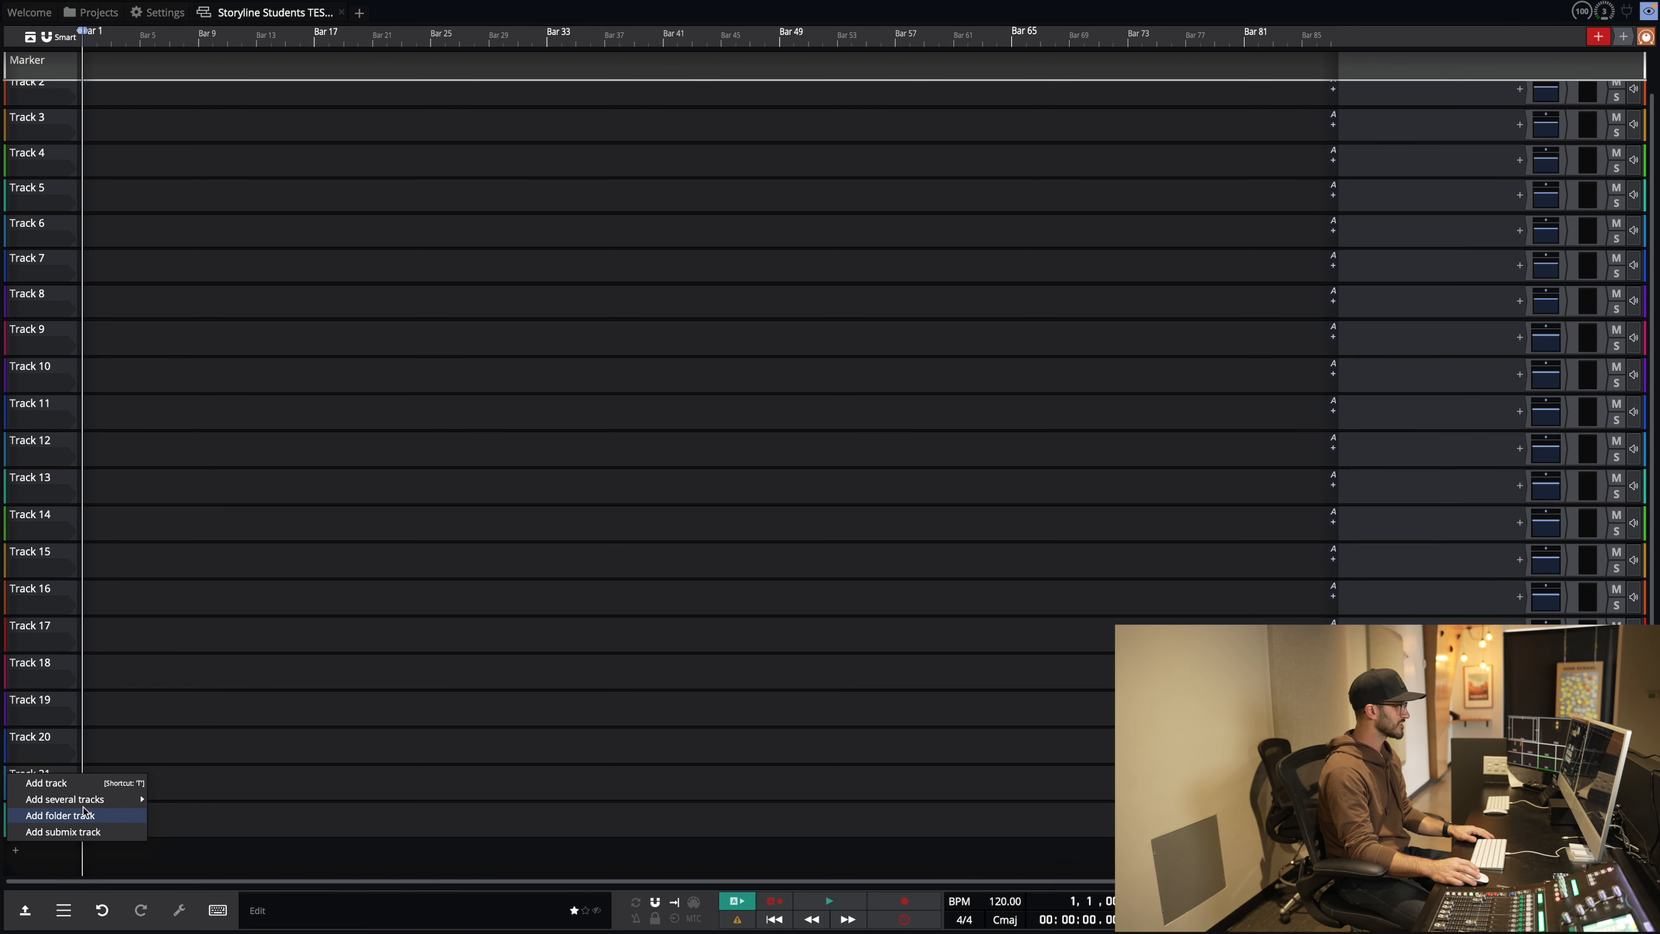
{"action": "mouse_move", "coordinate": [134, 804]}
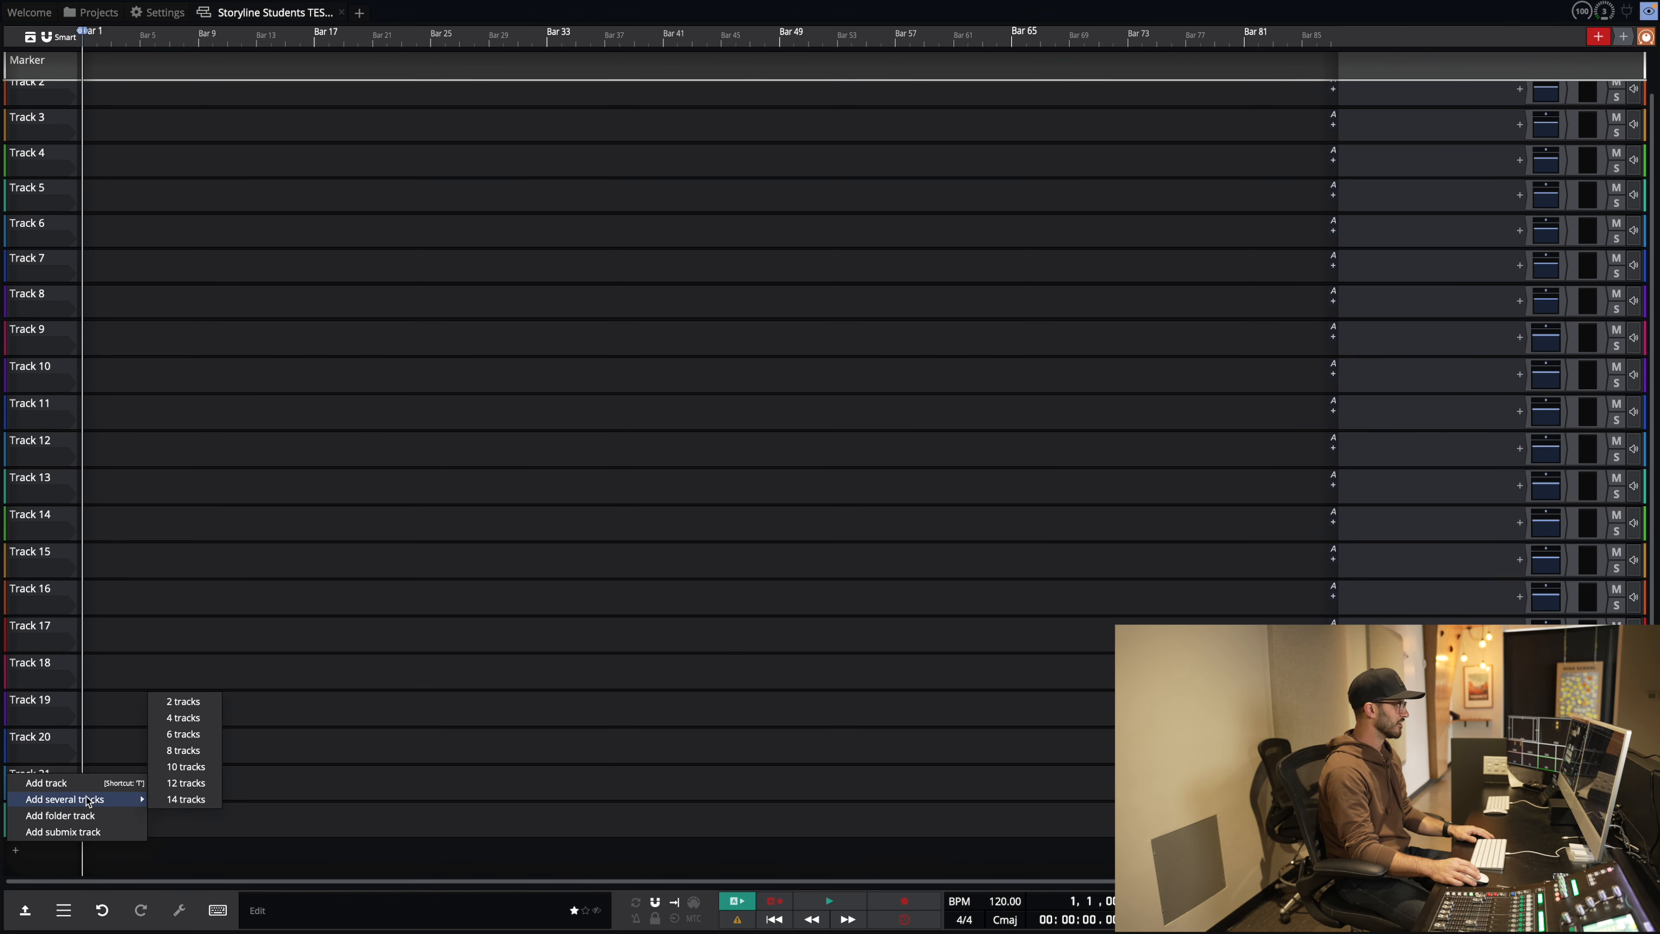
{"action": "left_click", "coordinate": [178, 767]}
{"action": "scroll", "coordinate": [47, 803], "scroll_direction": "down", "scroll_amount": 5}
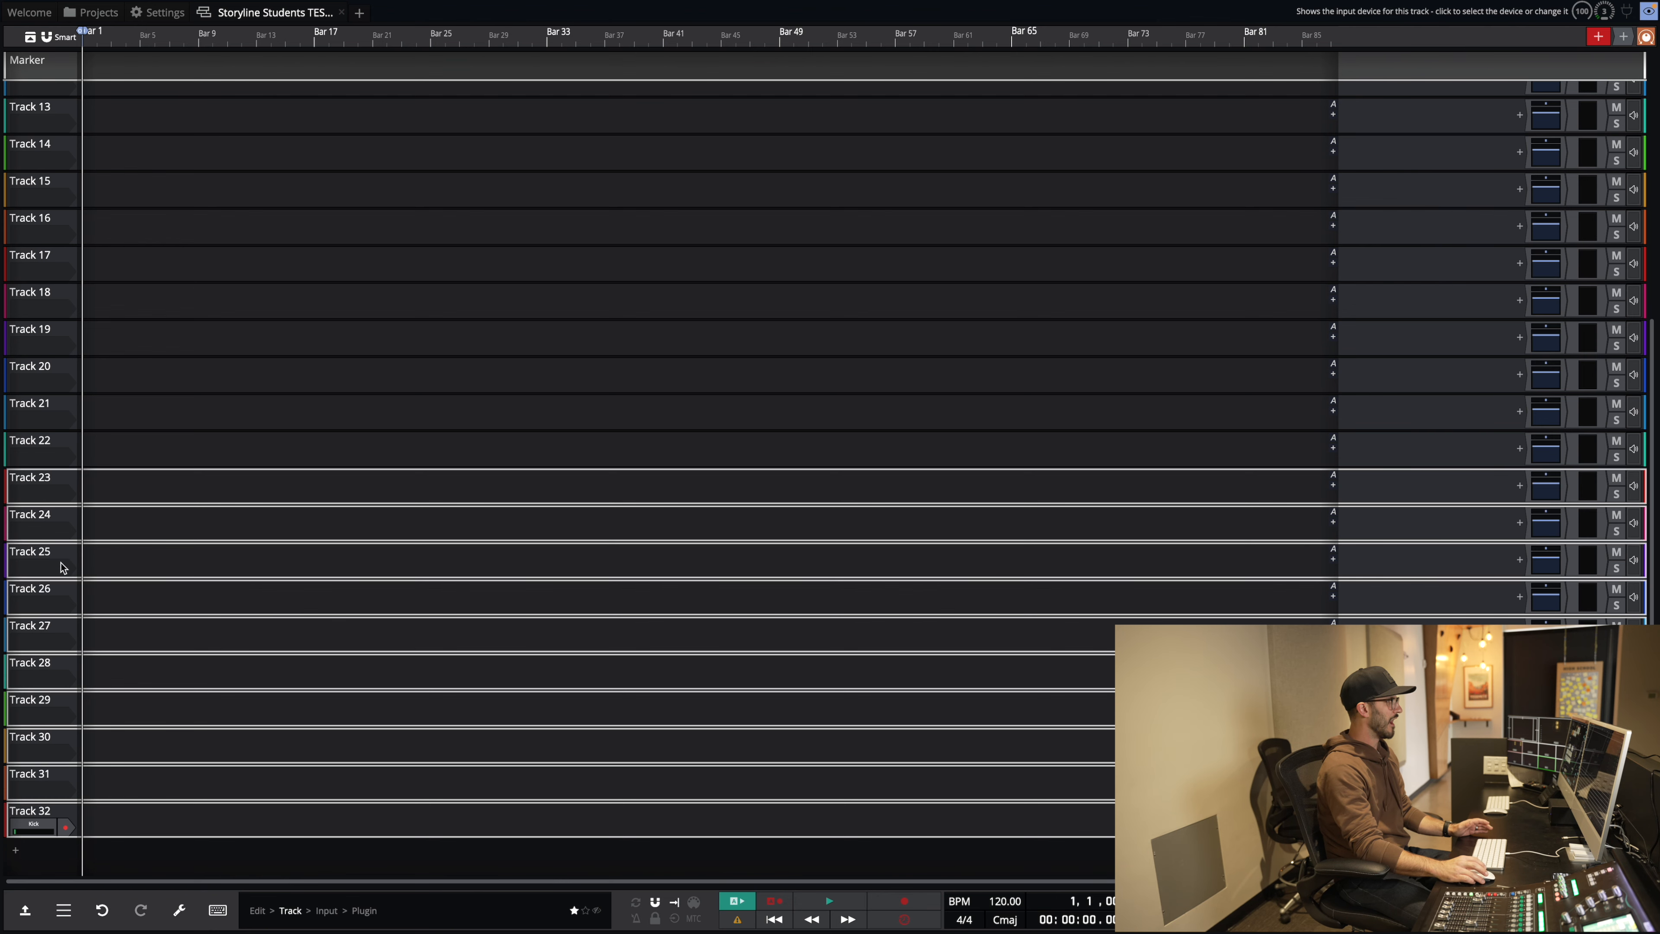
{"action": "scroll", "coordinate": [60, 563], "scroll_direction": "up", "scroll_amount": 3}
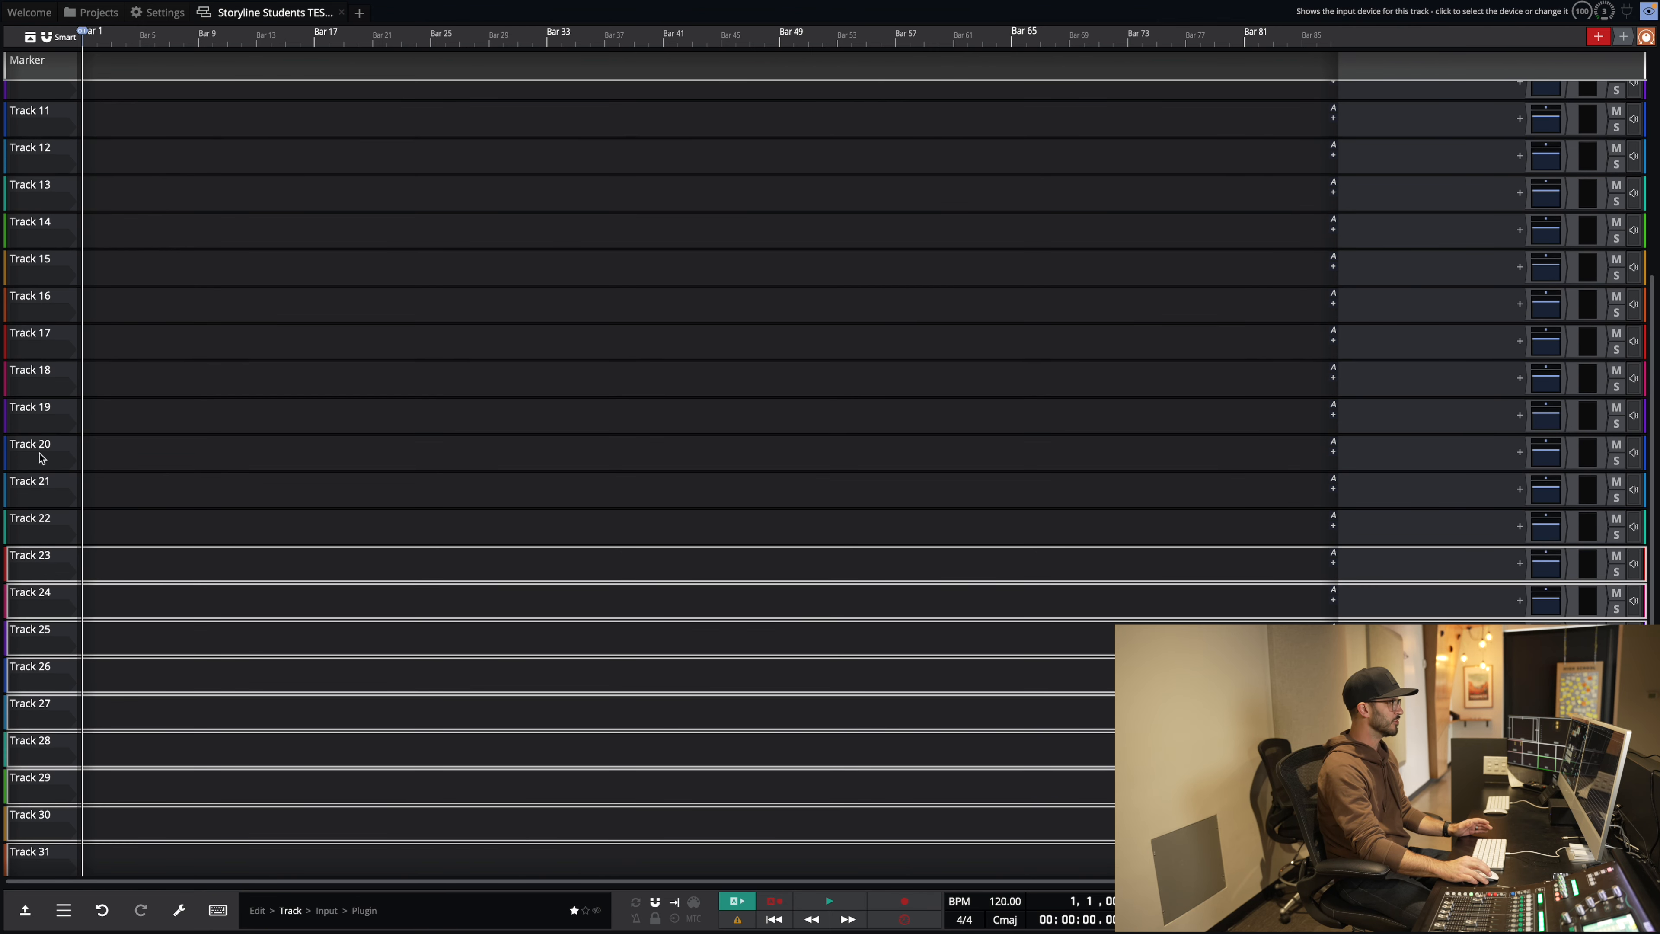
{"action": "scroll", "coordinate": [49, 298], "scroll_direction": "up", "scroll_amount": 8}
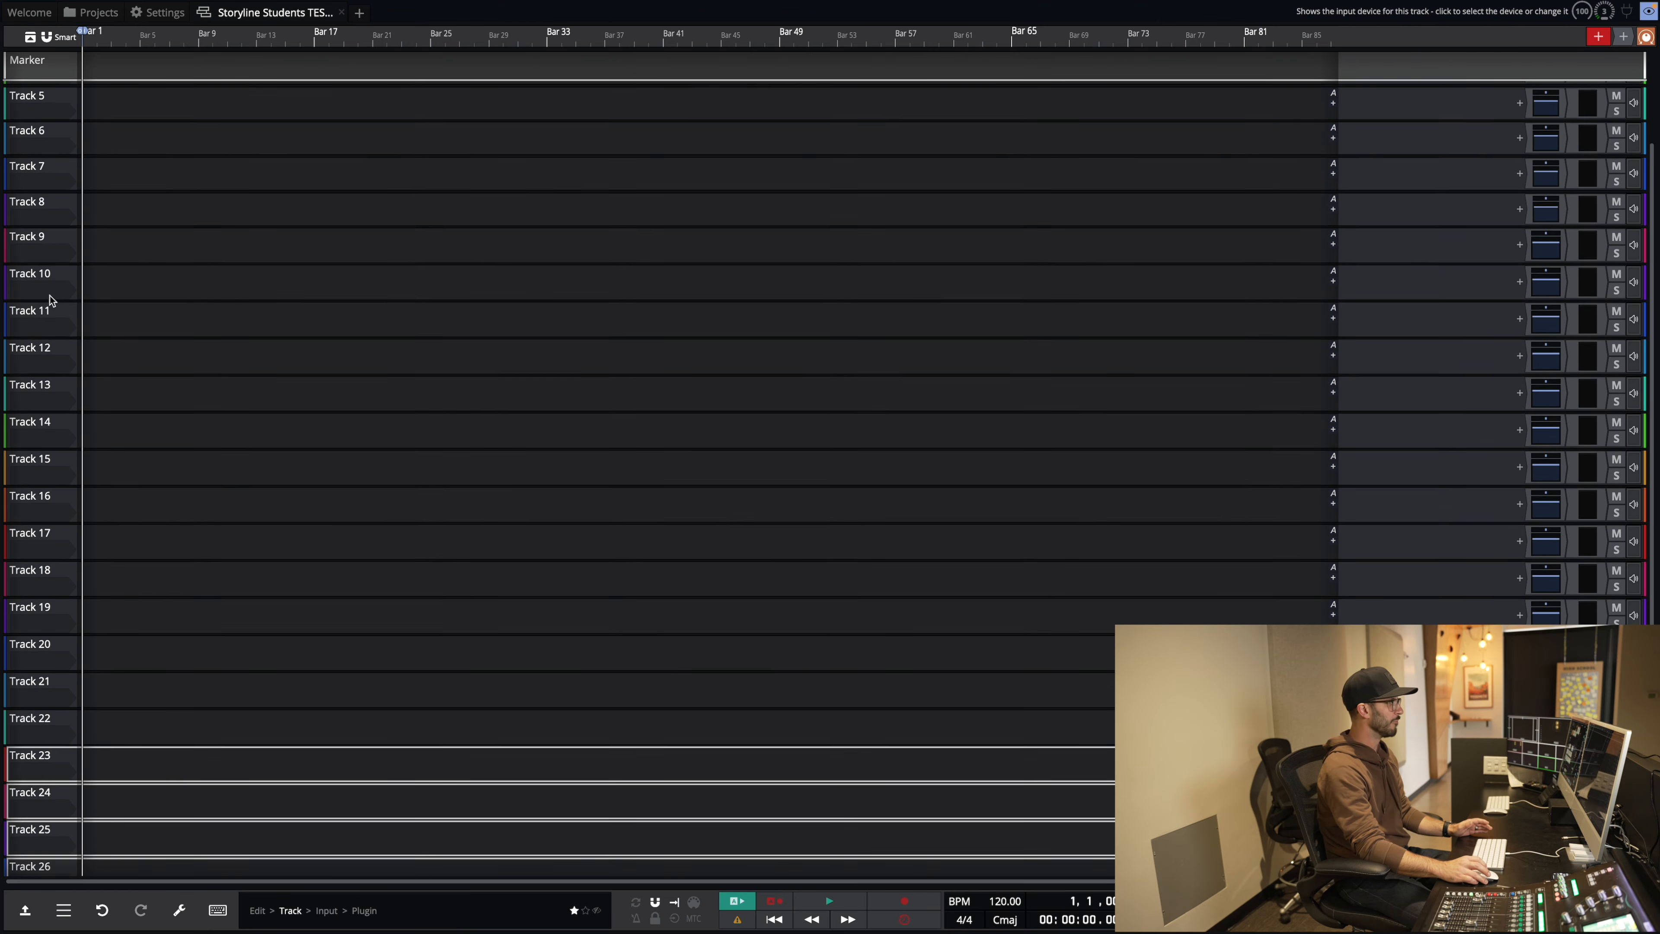
{"action": "scroll", "coordinate": [50, 299], "scroll_direction": "up", "scroll_amount": 5}
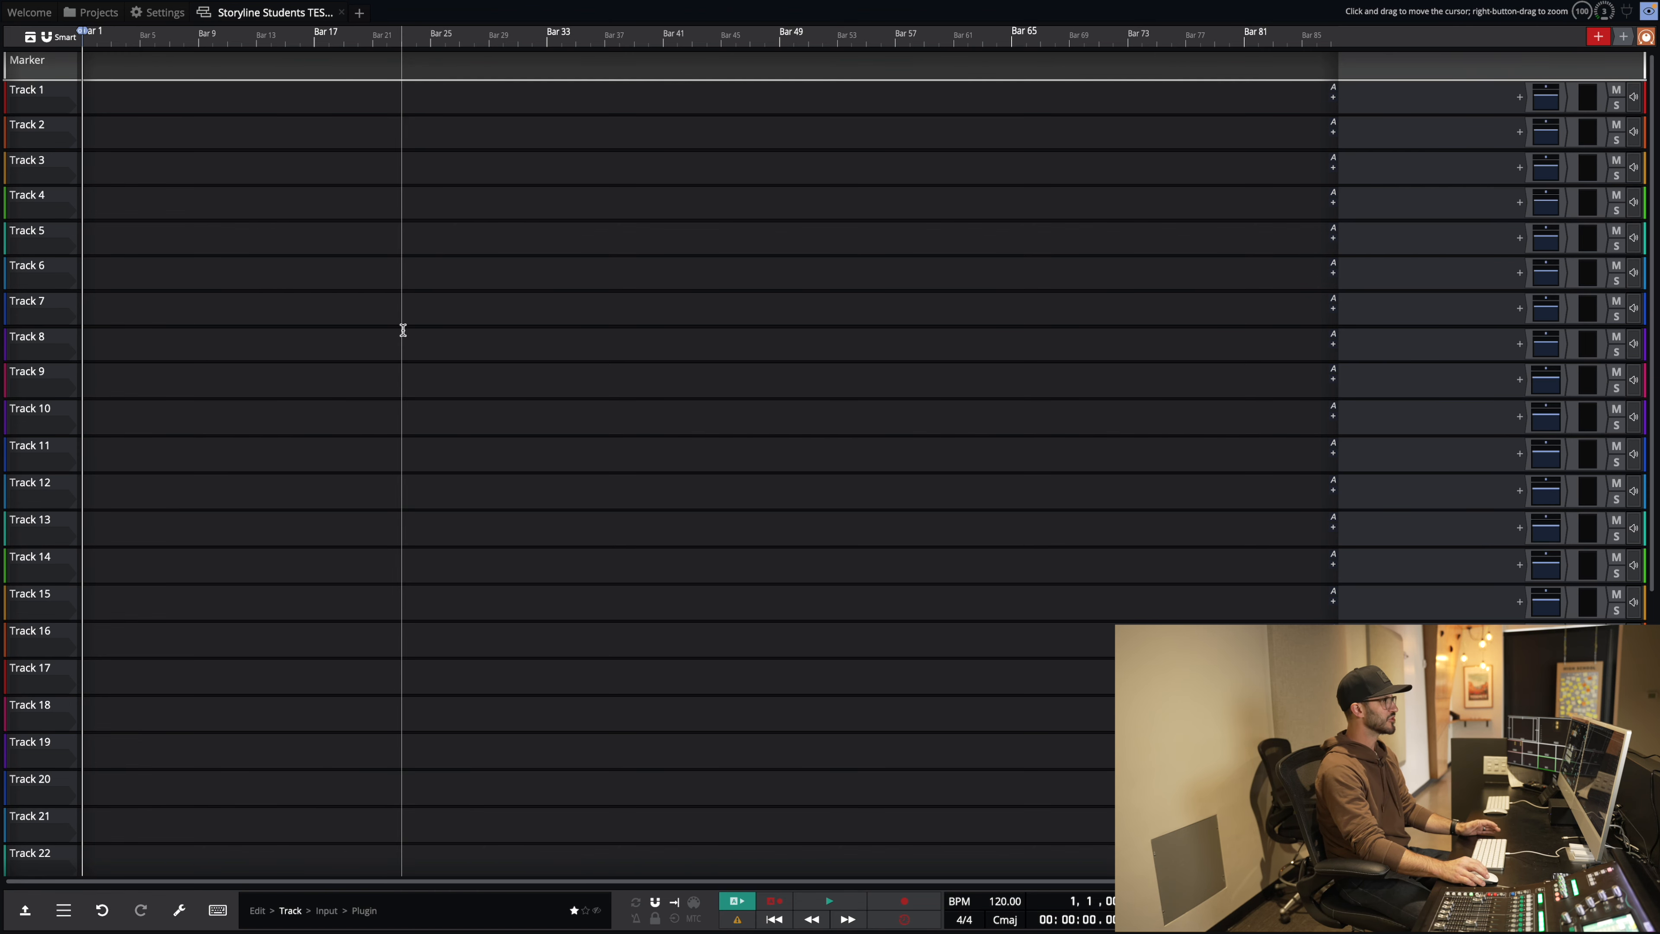
{"action": "scroll", "coordinate": [403, 331], "scroll_direction": "up", "scroll_amount": 5}
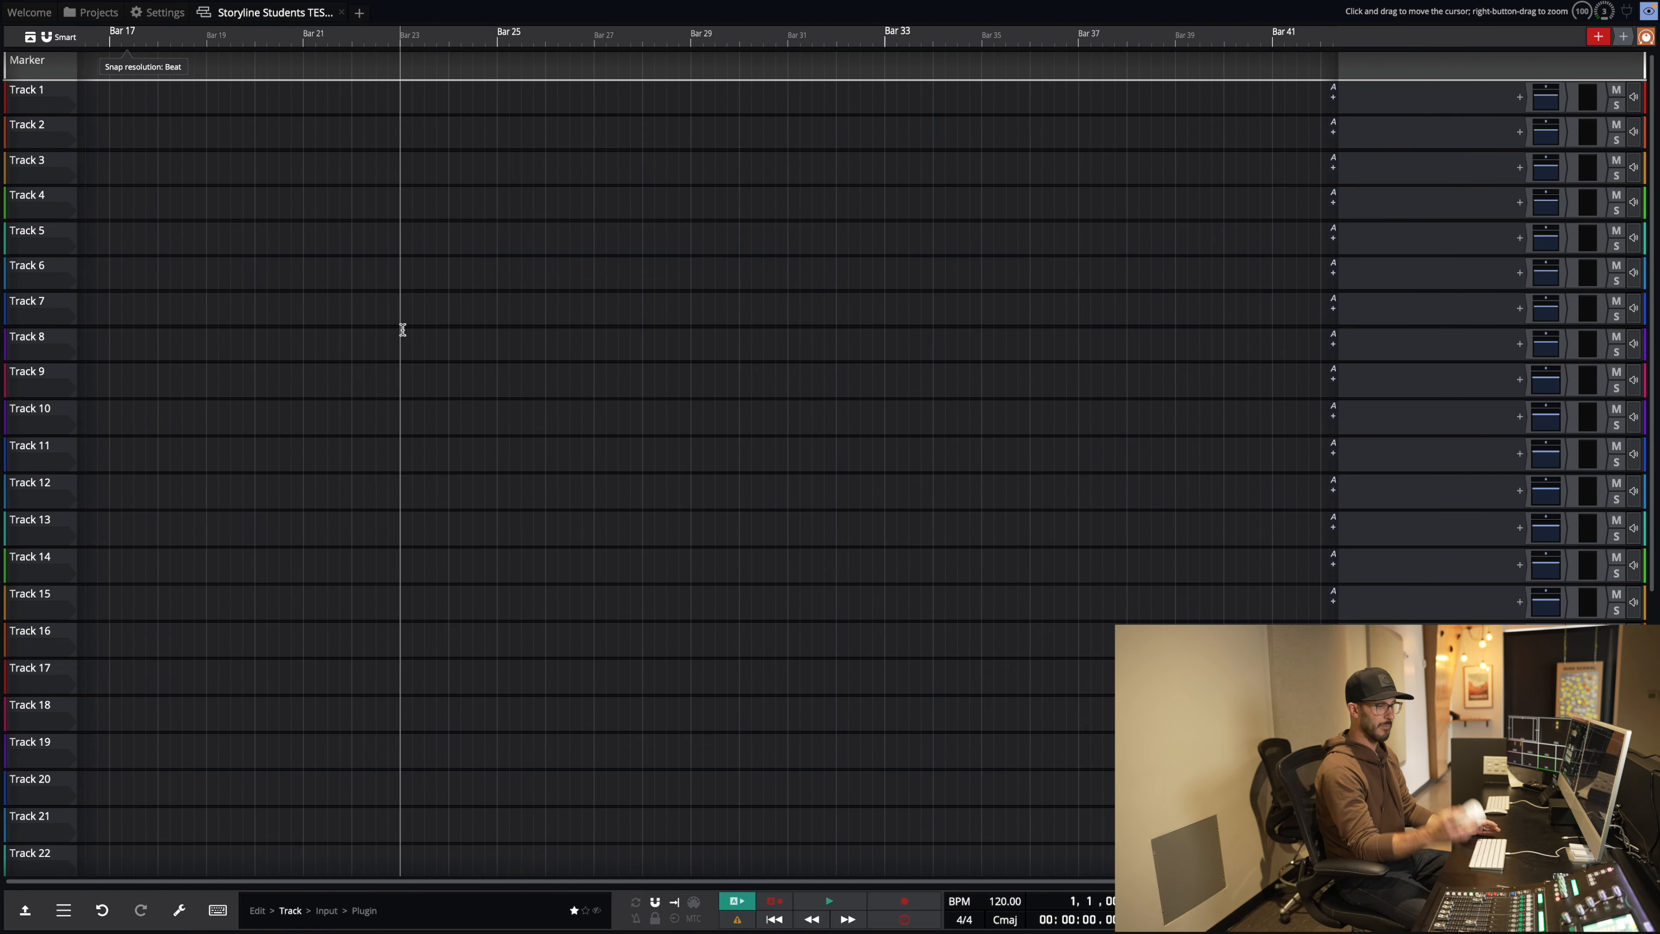
{"action": "scroll", "coordinate": [403, 330], "scroll_direction": "down", "scroll_amount": 3}
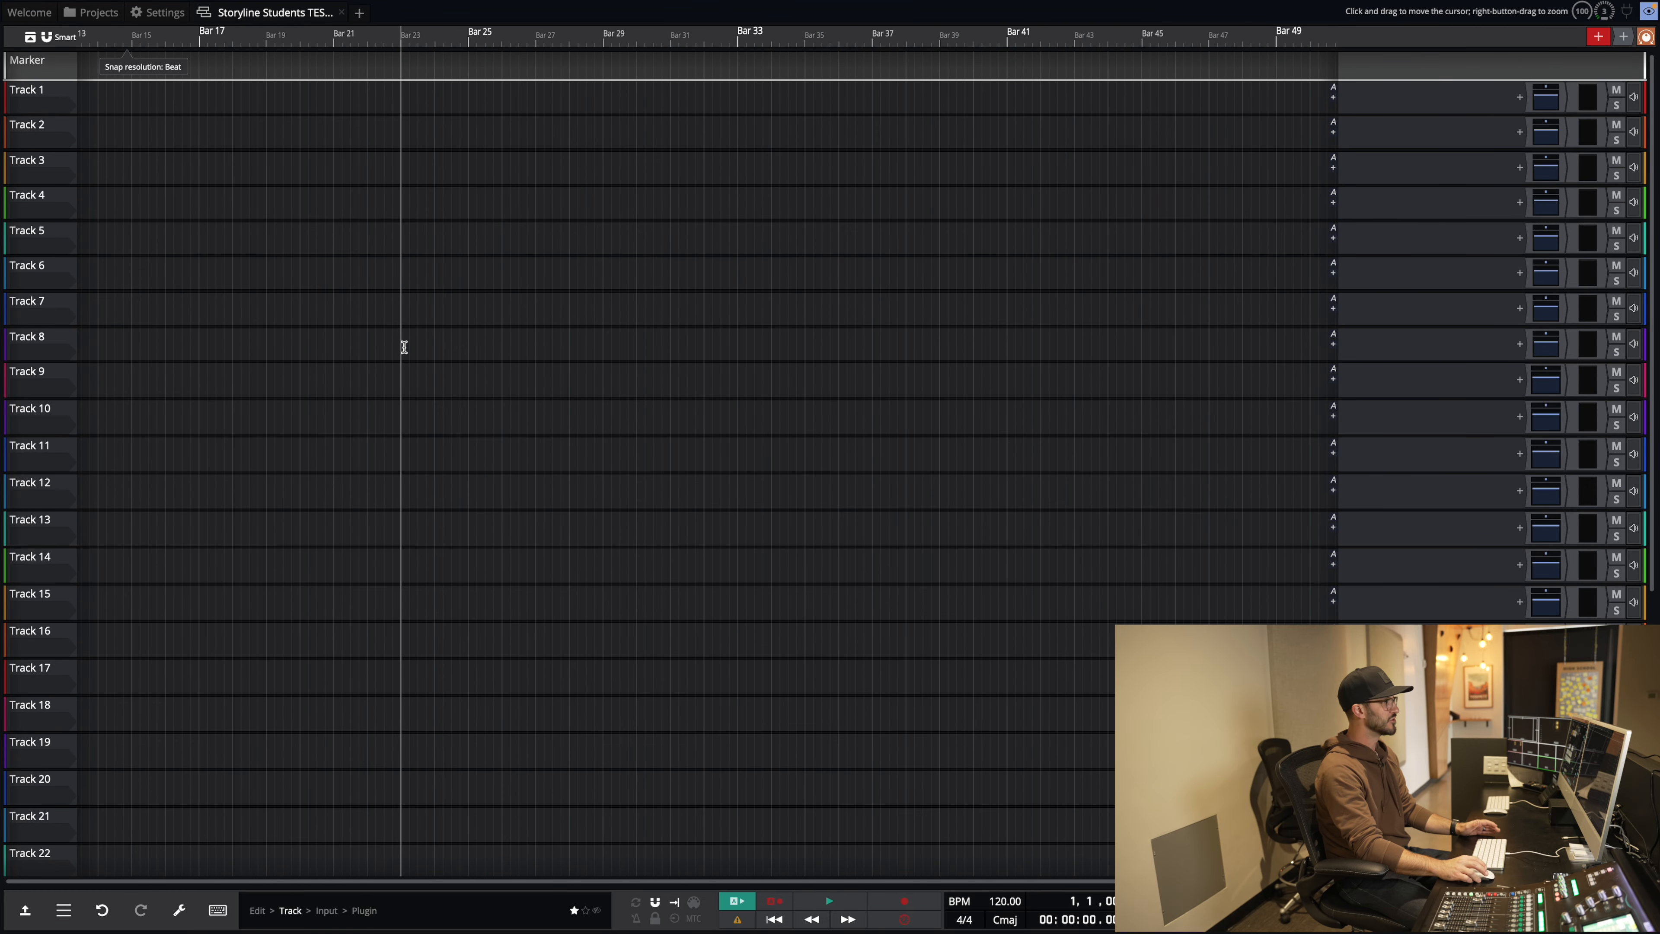
{"action": "scroll", "coordinate": [409, 348], "scroll_direction": "down", "scroll_amount": 1}
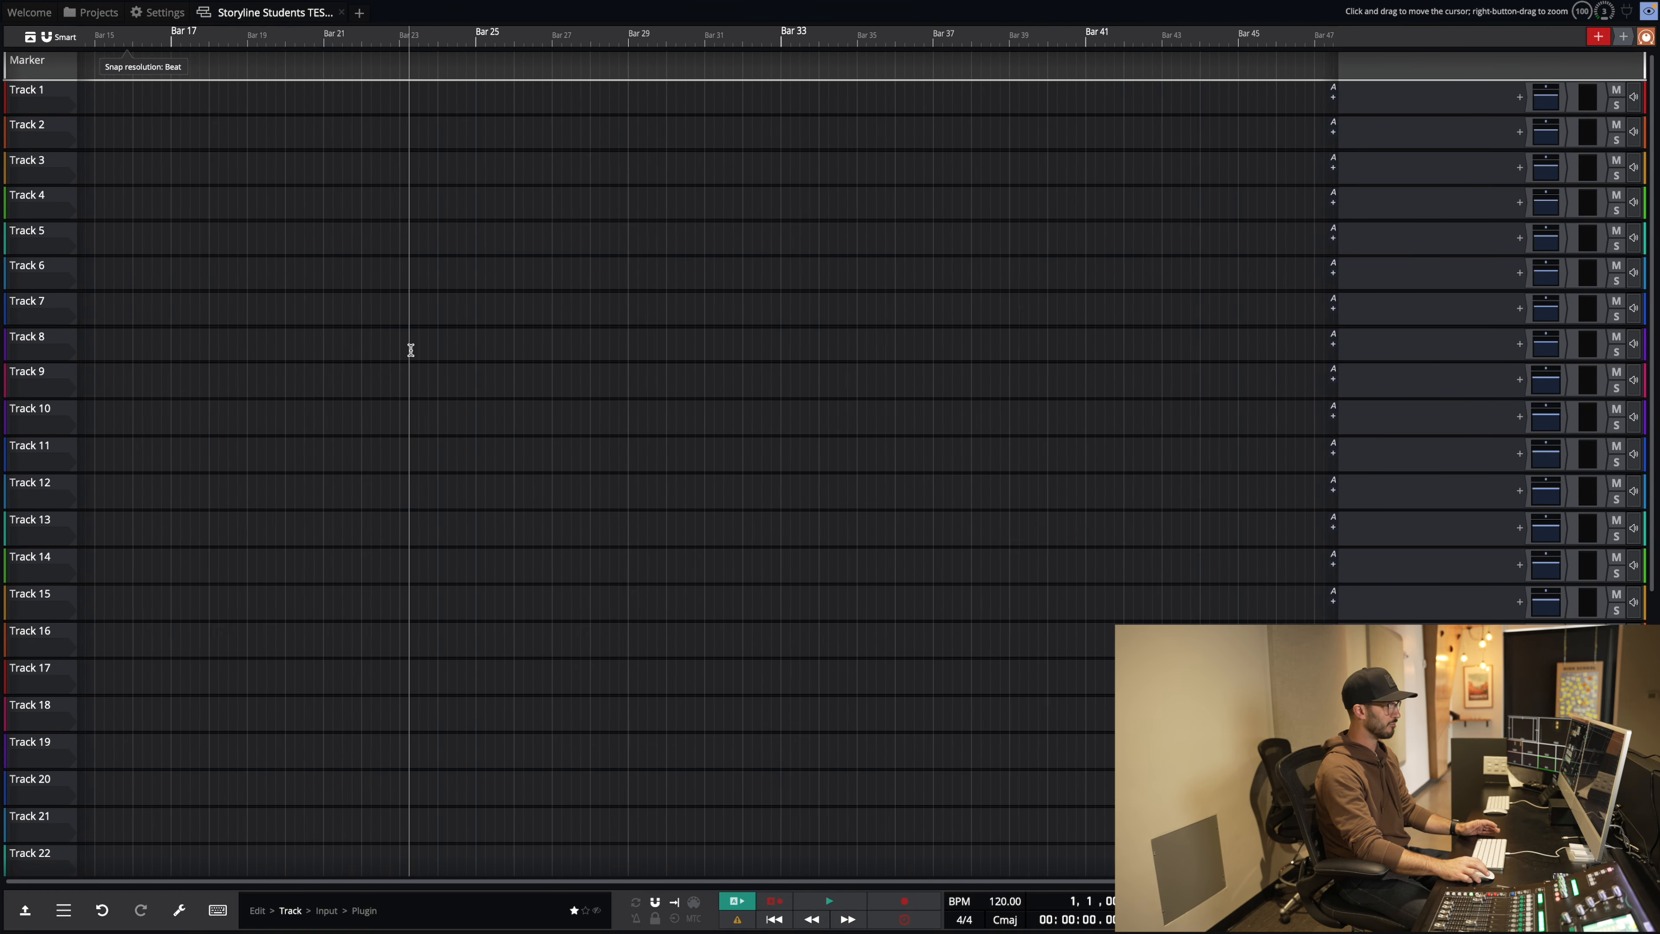
{"action": "scroll", "coordinate": [411, 349], "scroll_direction": "up", "scroll_amount": 2}
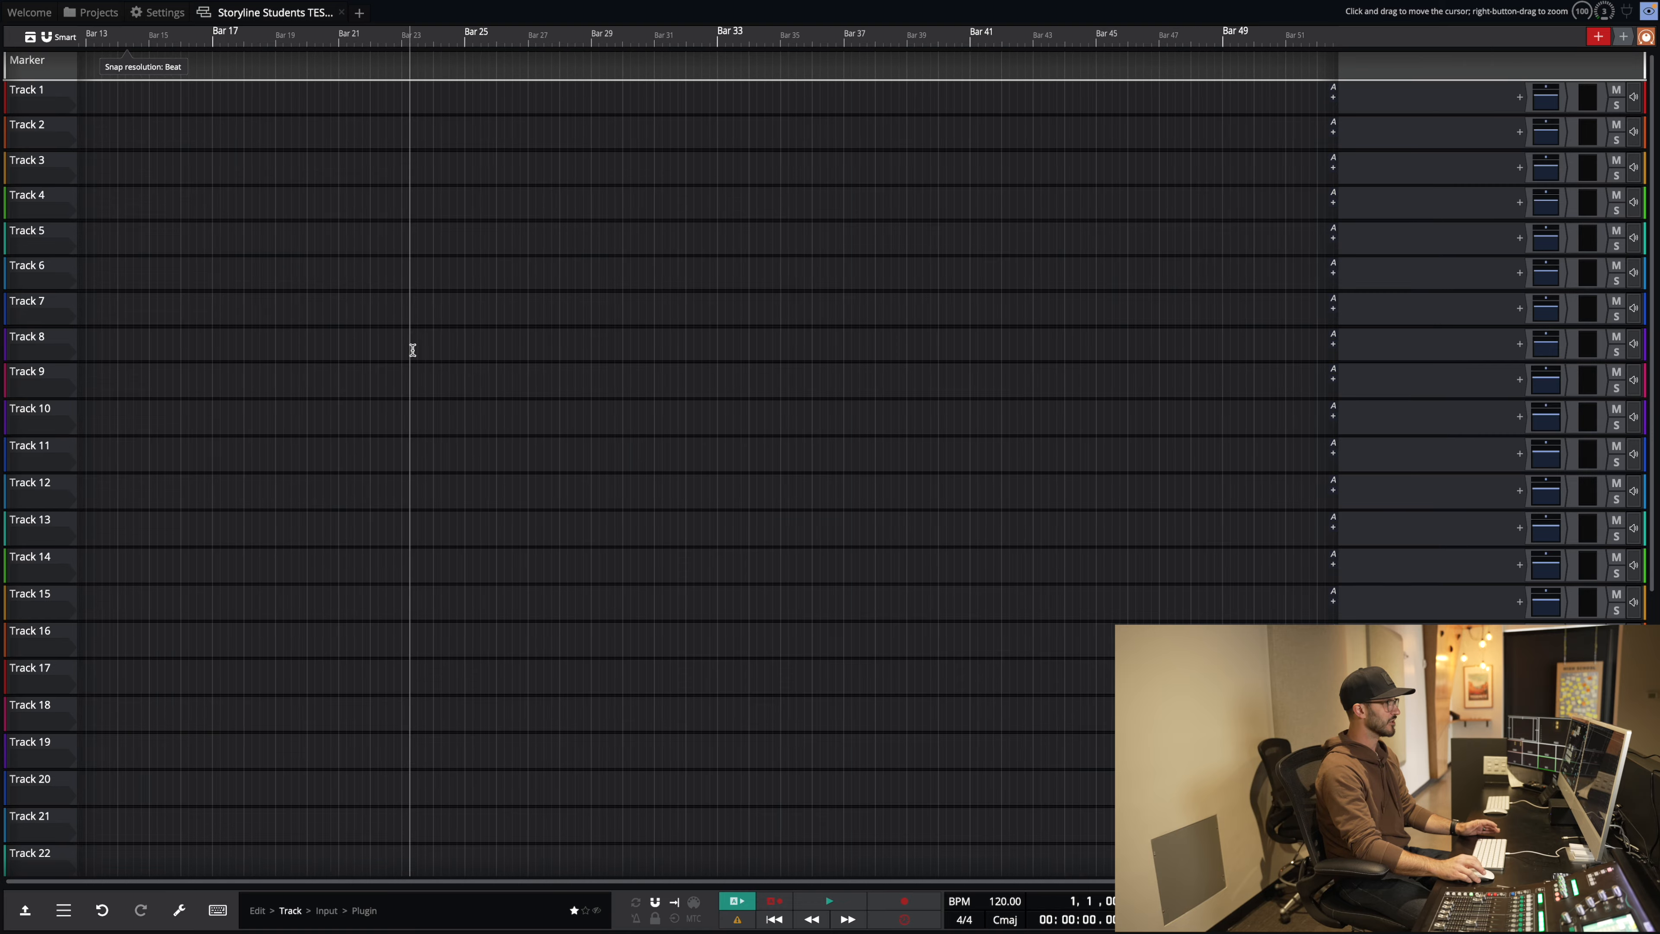
{"action": "scroll", "coordinate": [413, 350], "scroll_direction": "down", "scroll_amount": 2}
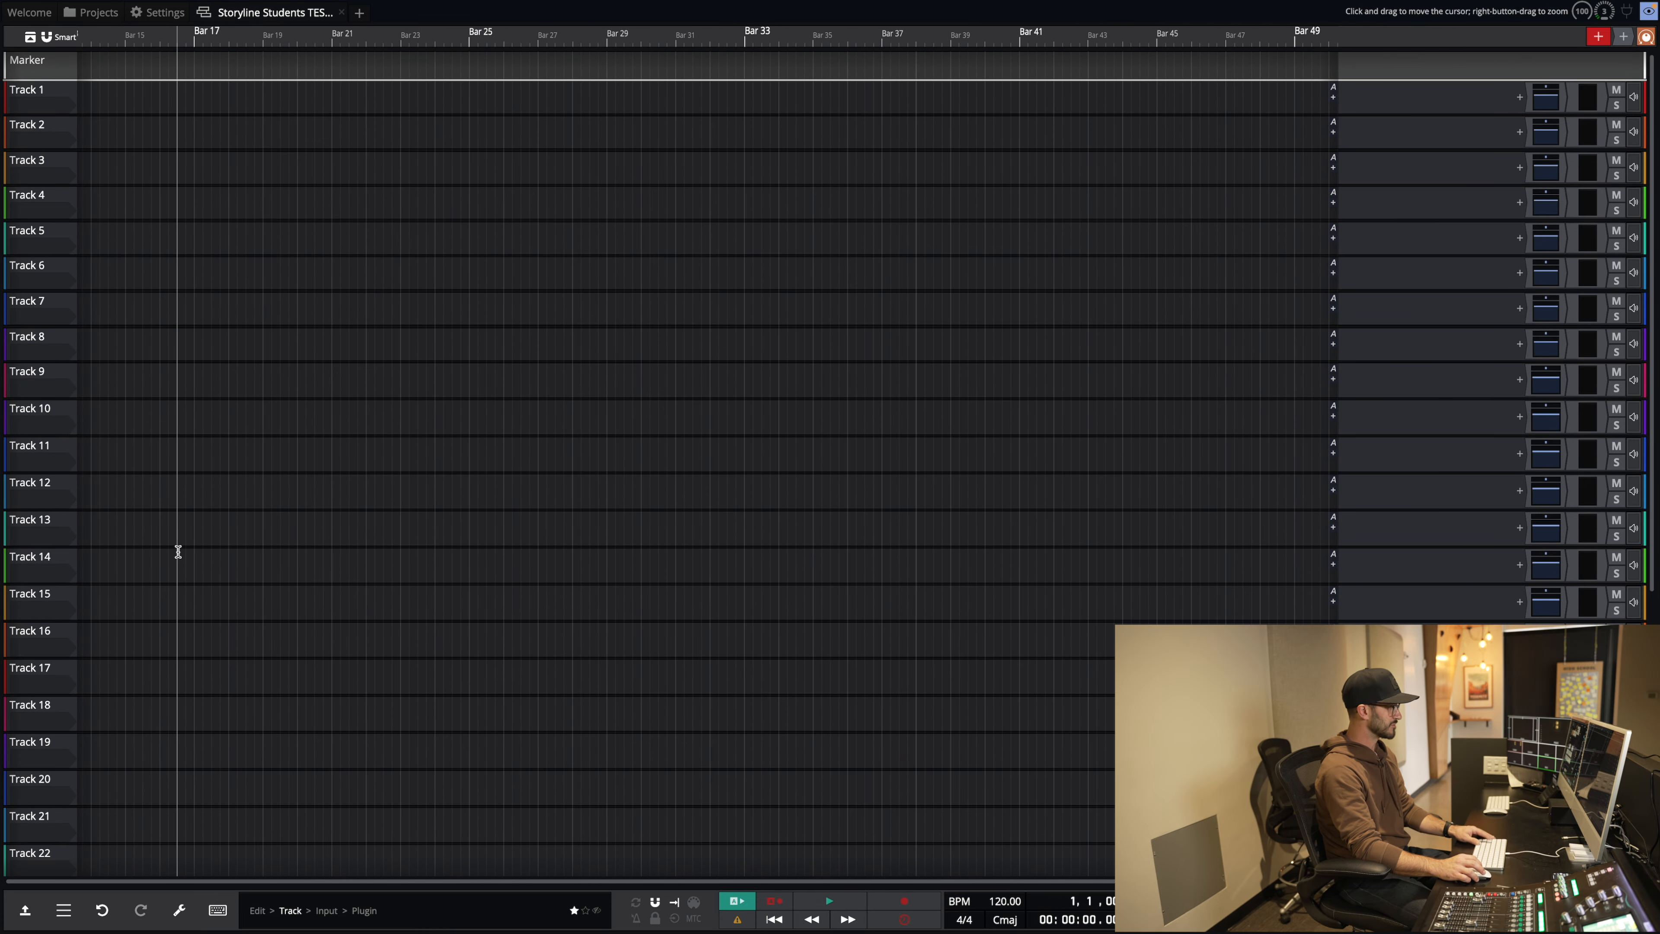
Step: Select all tracks and shrink their height so more fit on screen
{"action": "key", "text": "super+a"}
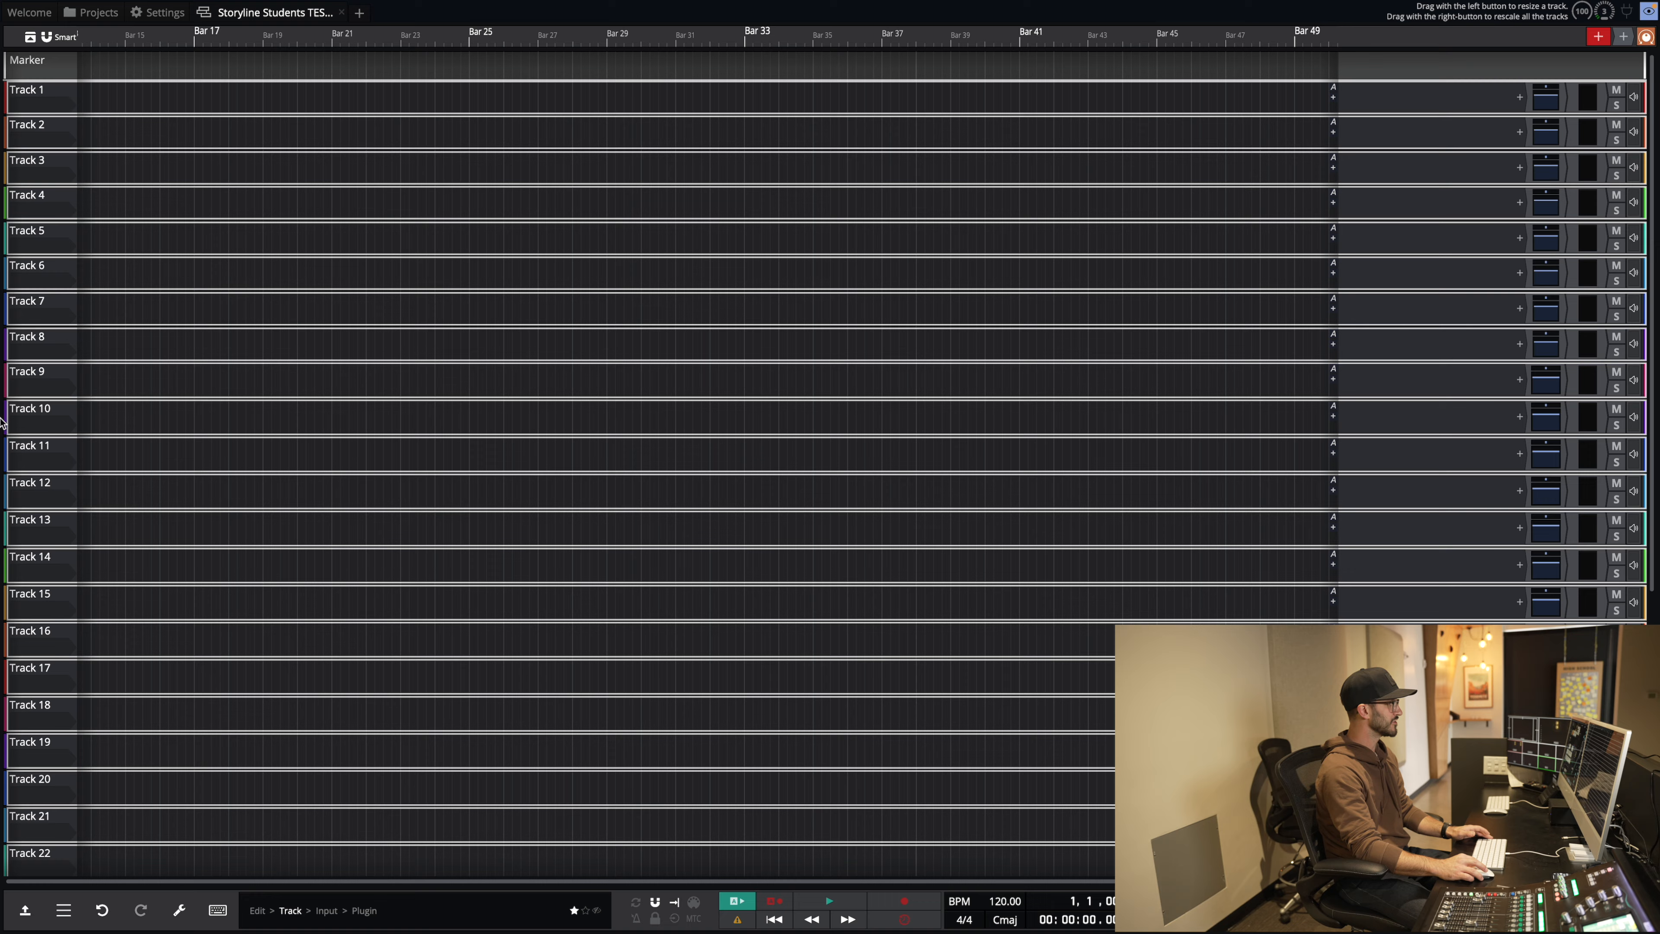
{"action": "left_click_drag", "start_coordinate": [40, 398], "coordinate": [61, 168]}
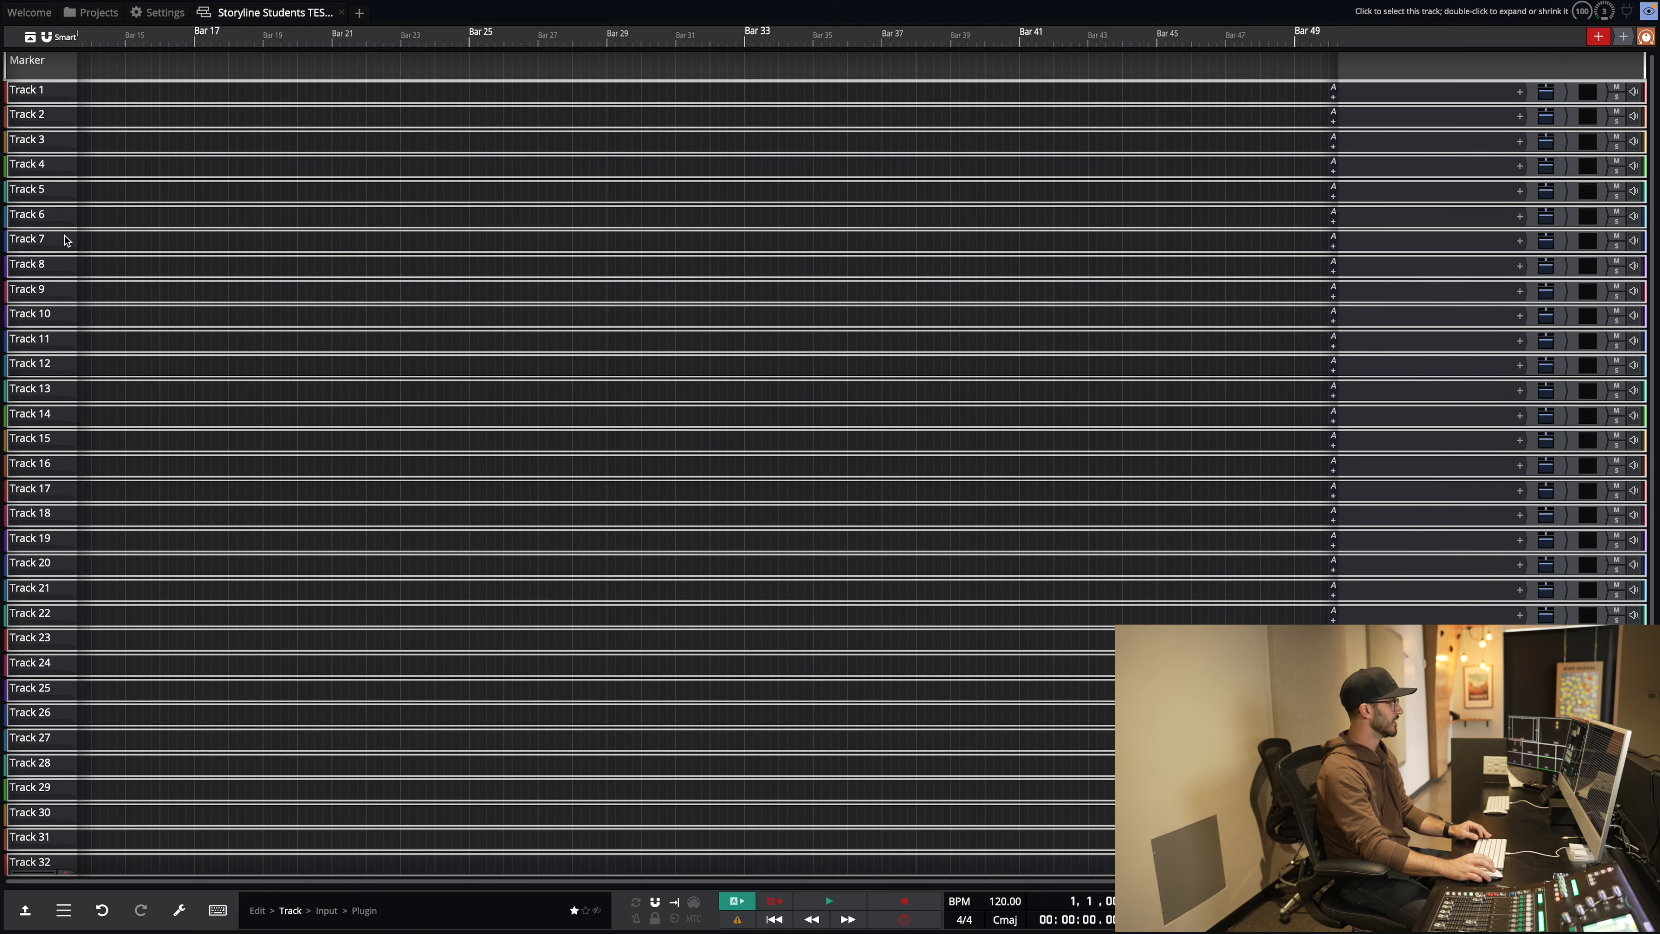
{"action": "left_click", "coordinate": [191, 211]}
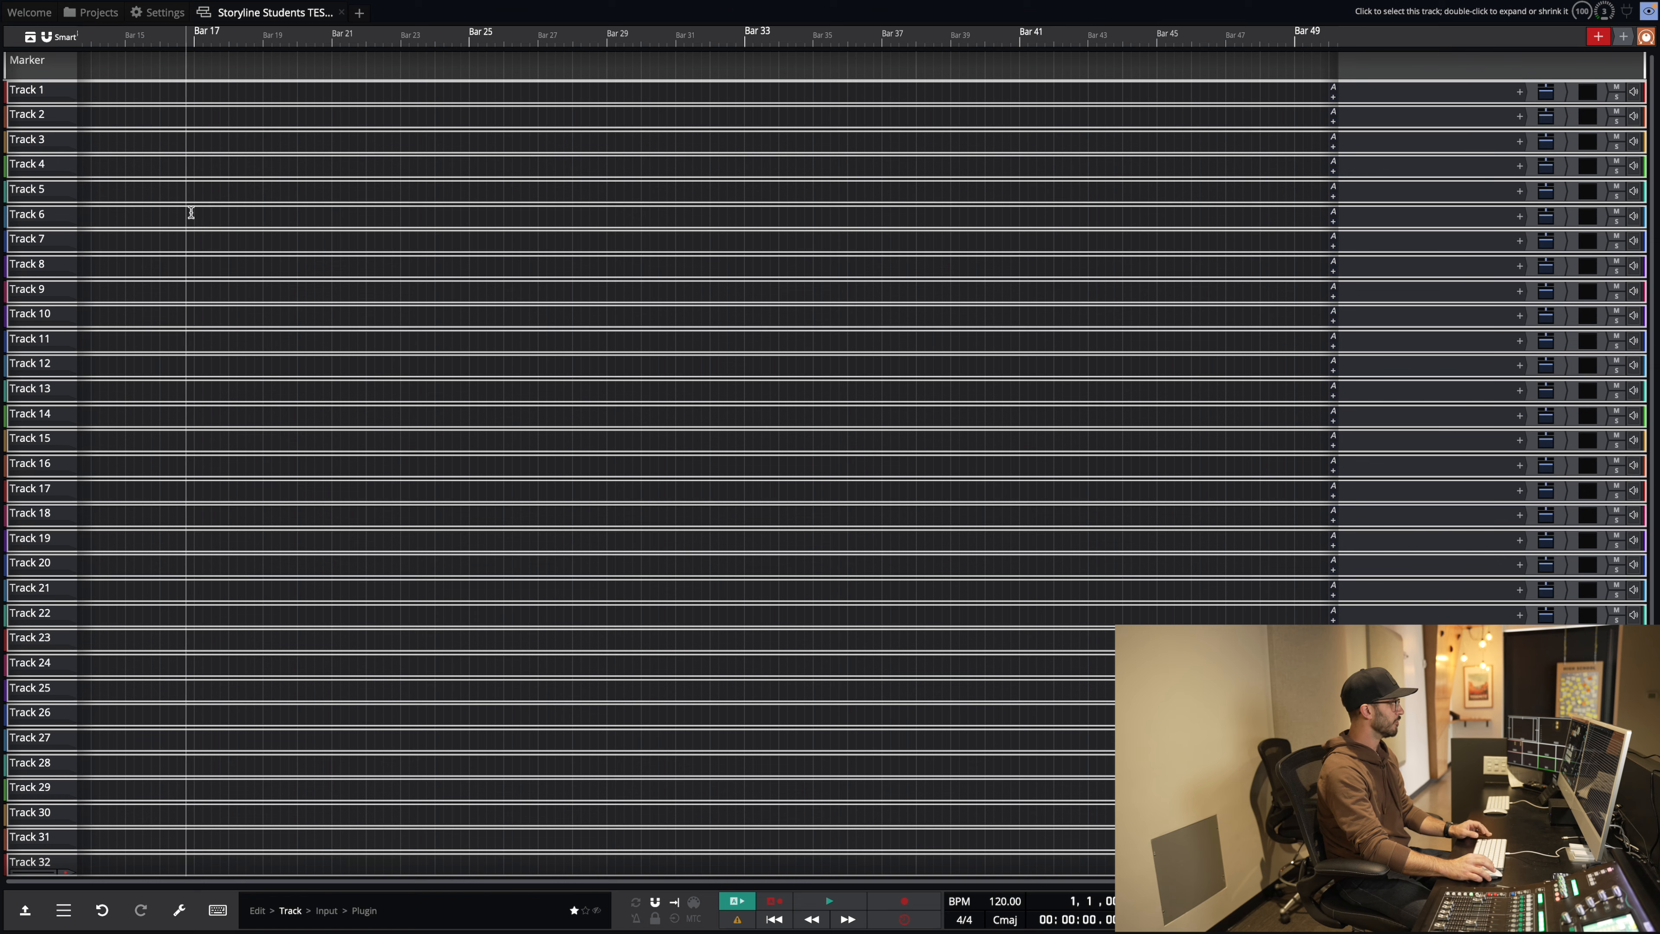
{"action": "left_click", "coordinate": [47, 218]}
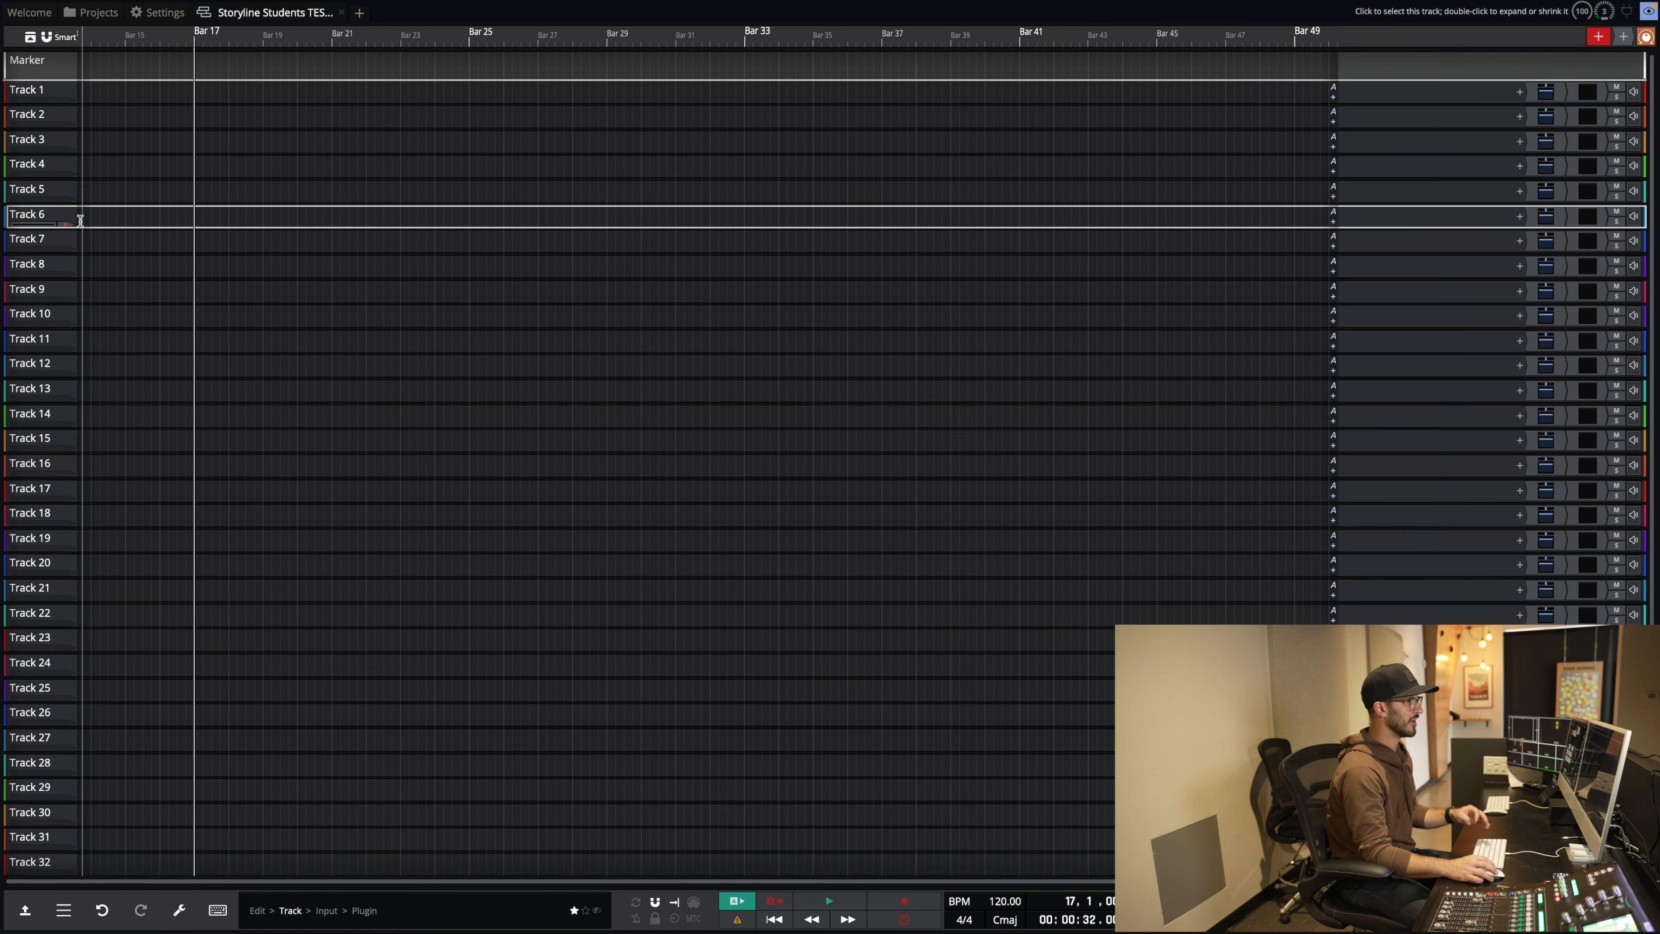
Step: Route the Kick input to Track 1 and Tom 1 to Track 3
{"action": "left_click", "coordinate": [56, 89]}
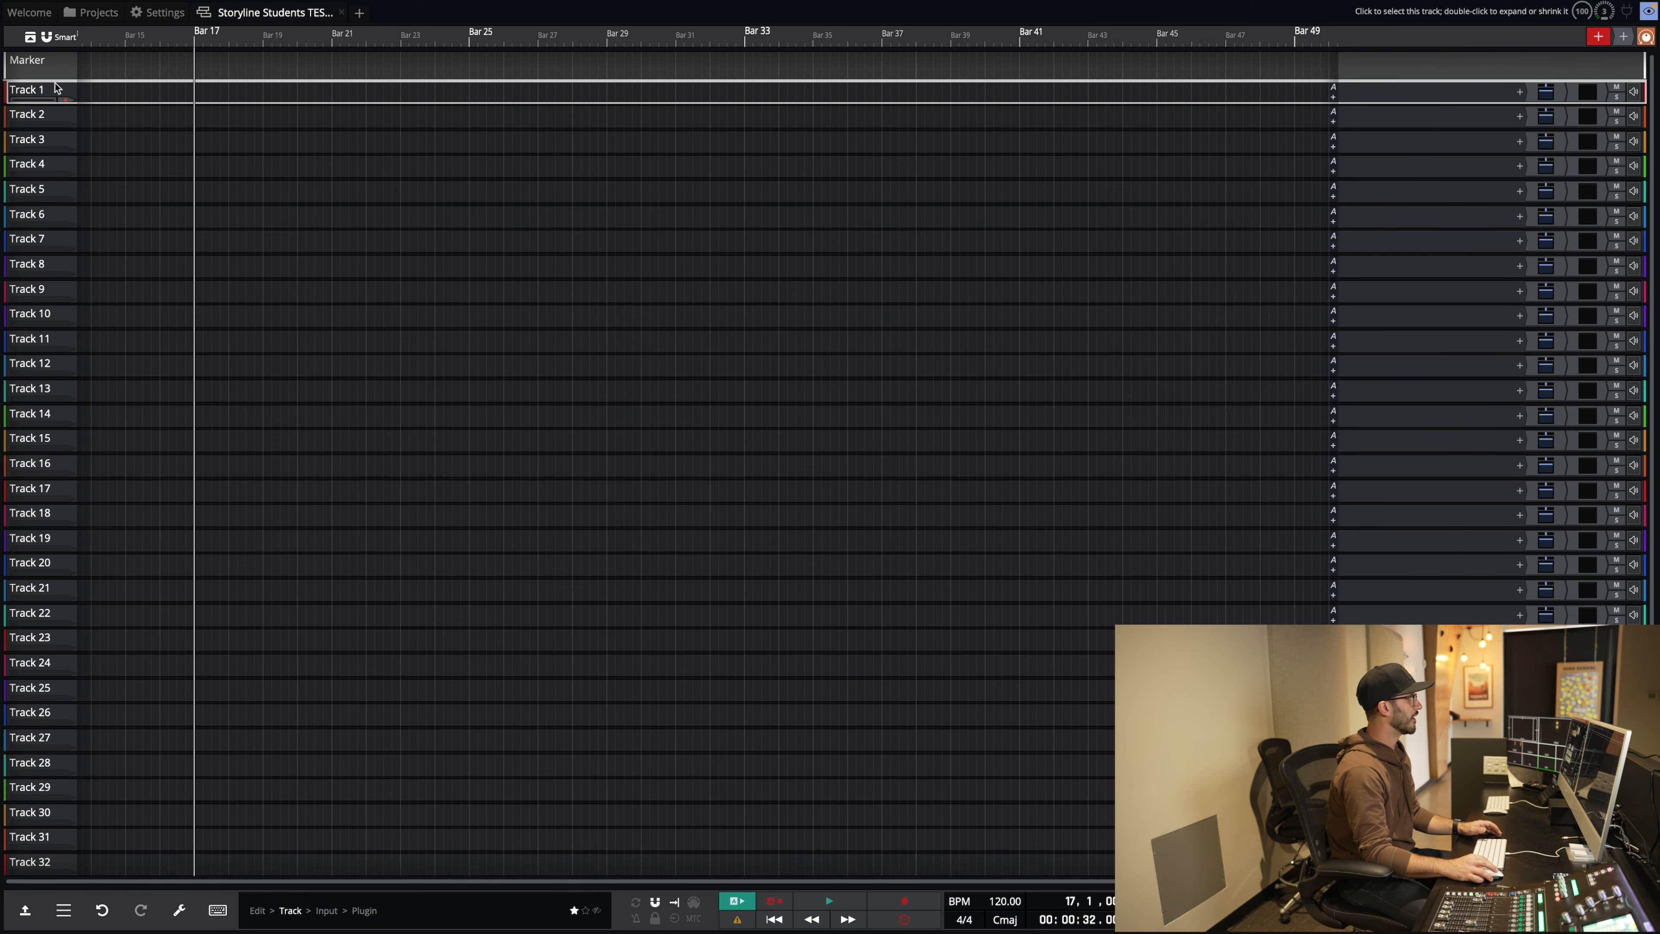
{"action": "left_click", "coordinate": [42, 101]}
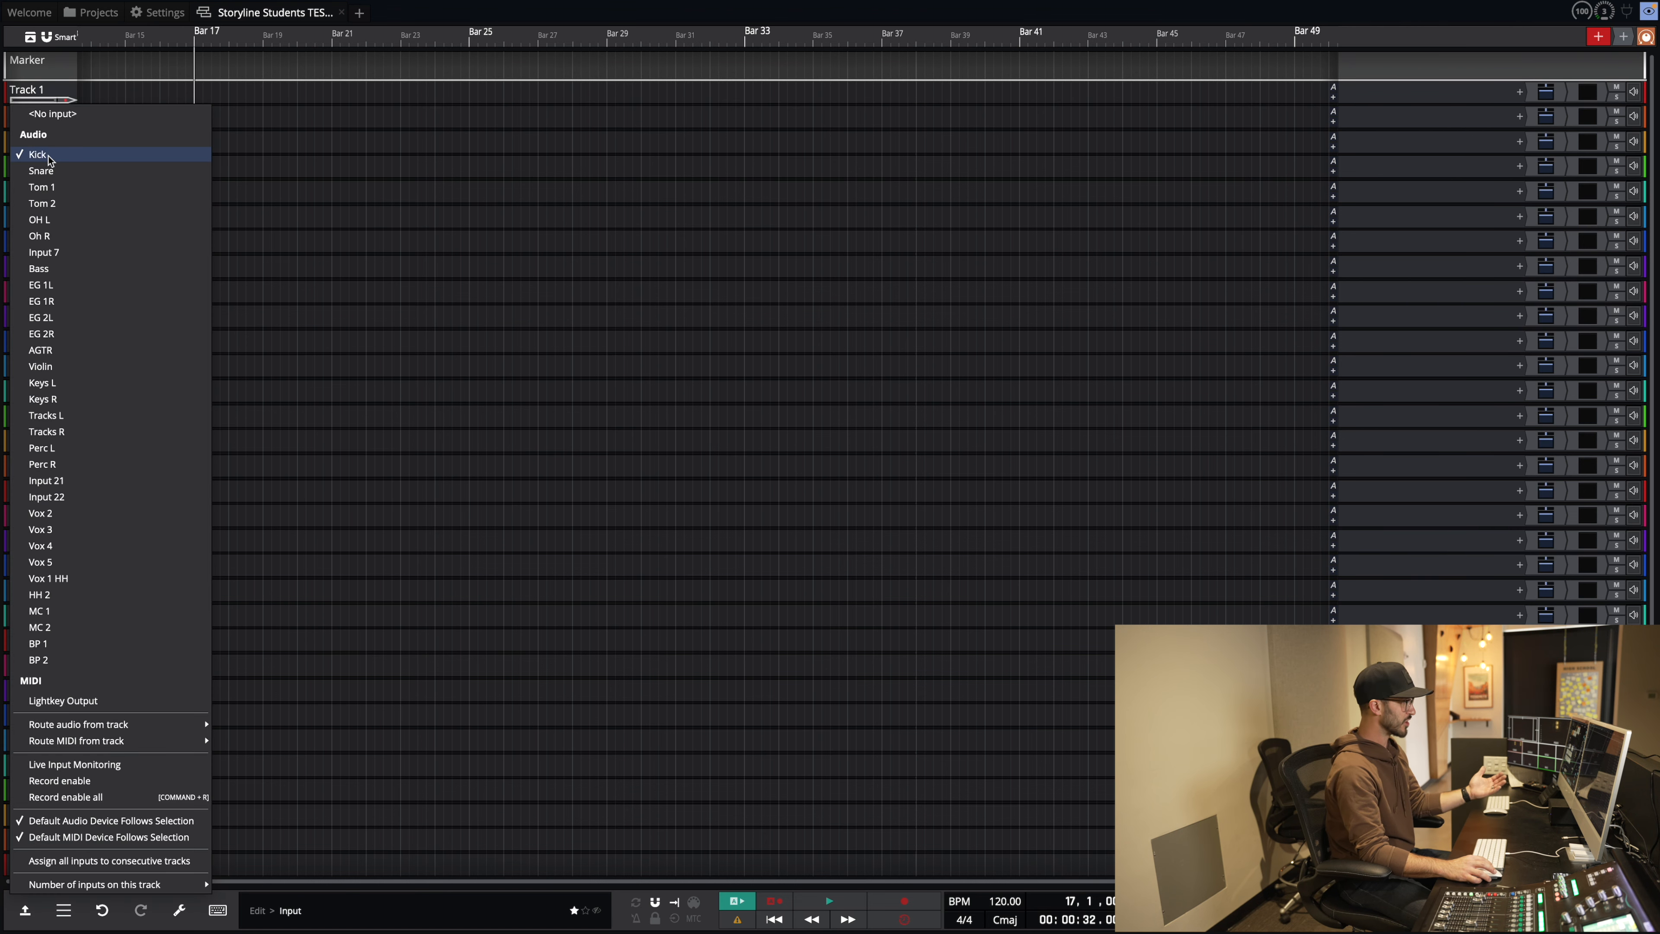
{"action": "left_click", "coordinate": [38, 154]}
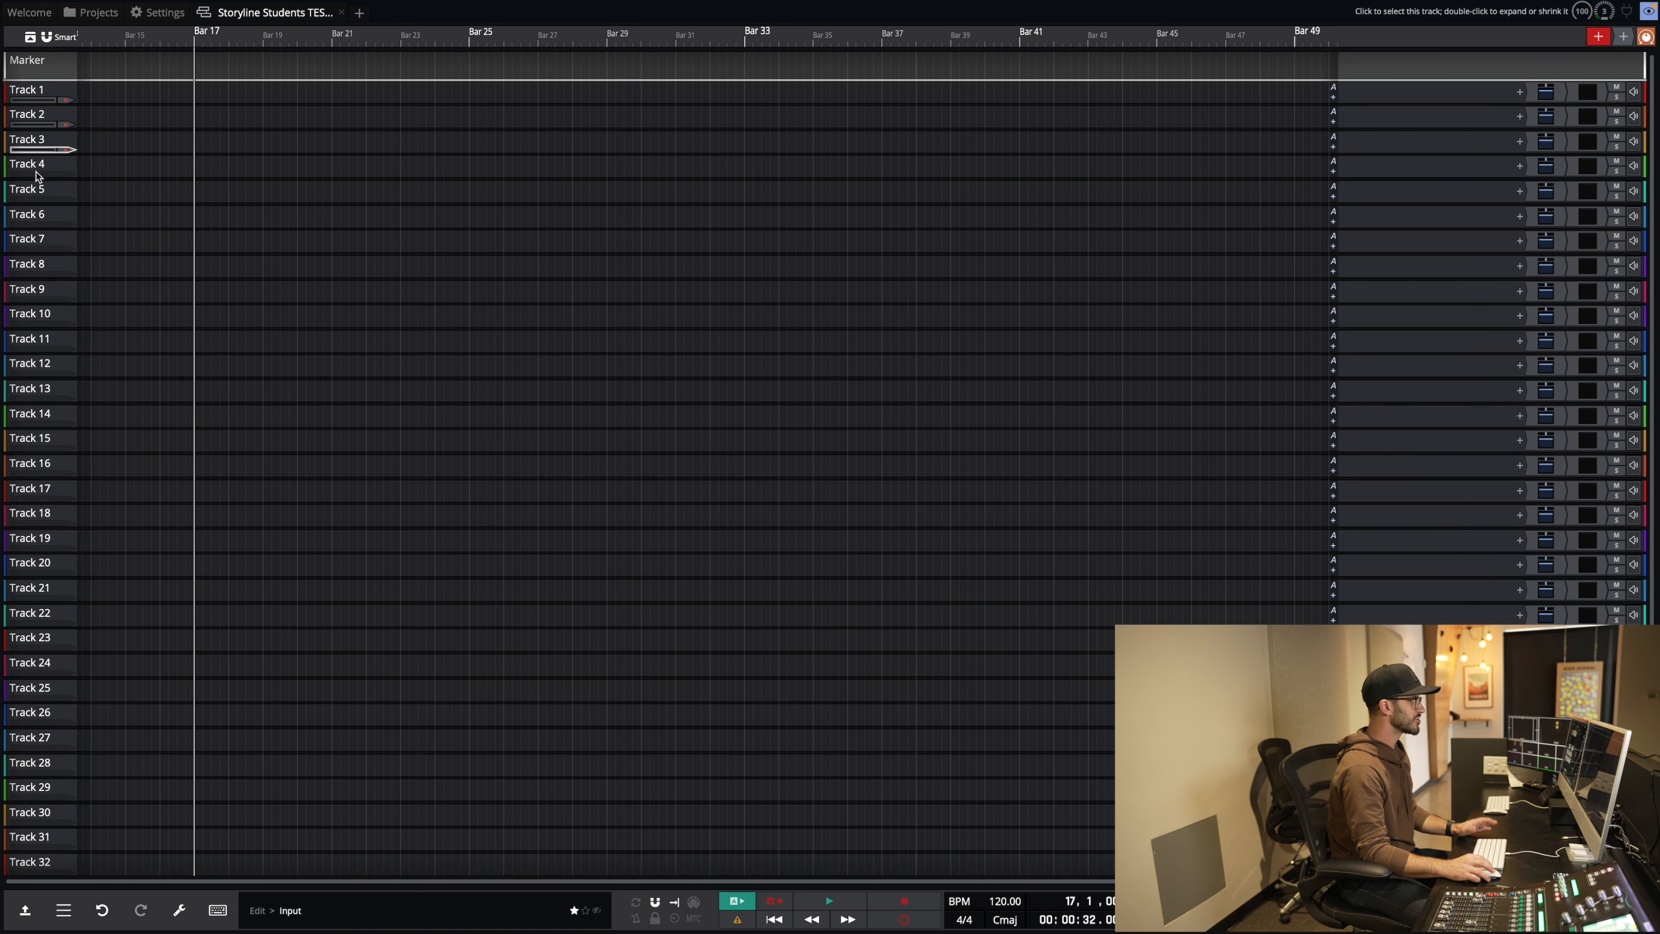
{"action": "left_click", "coordinate": [42, 124]}
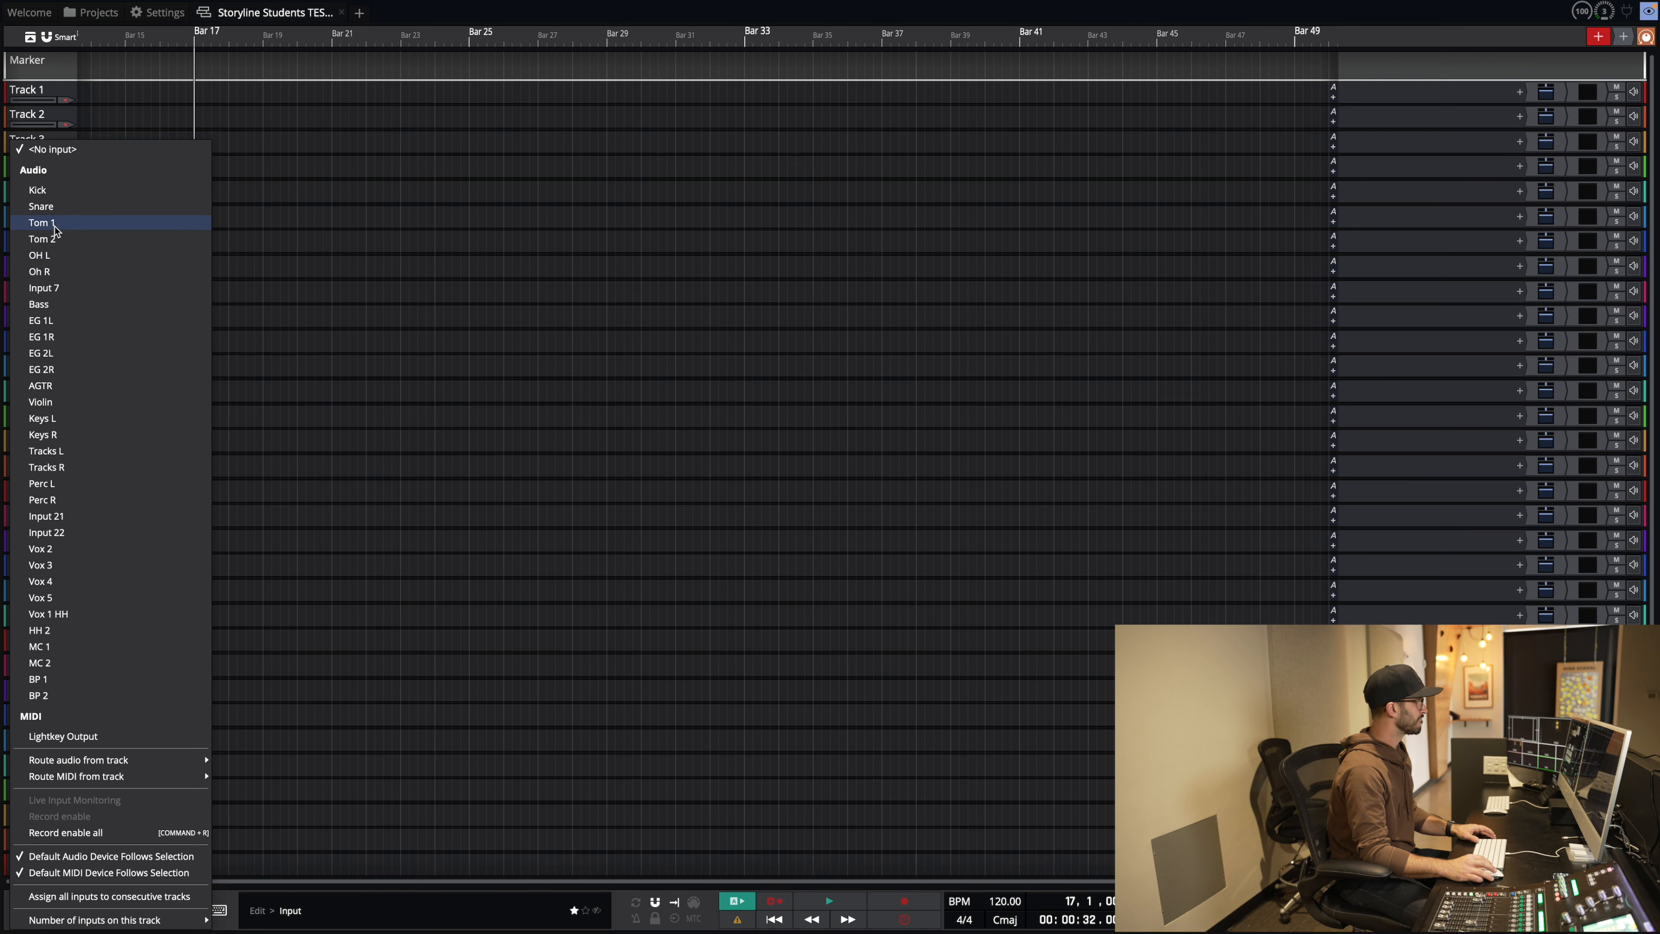
{"action": "left_click", "coordinate": [52, 239]}
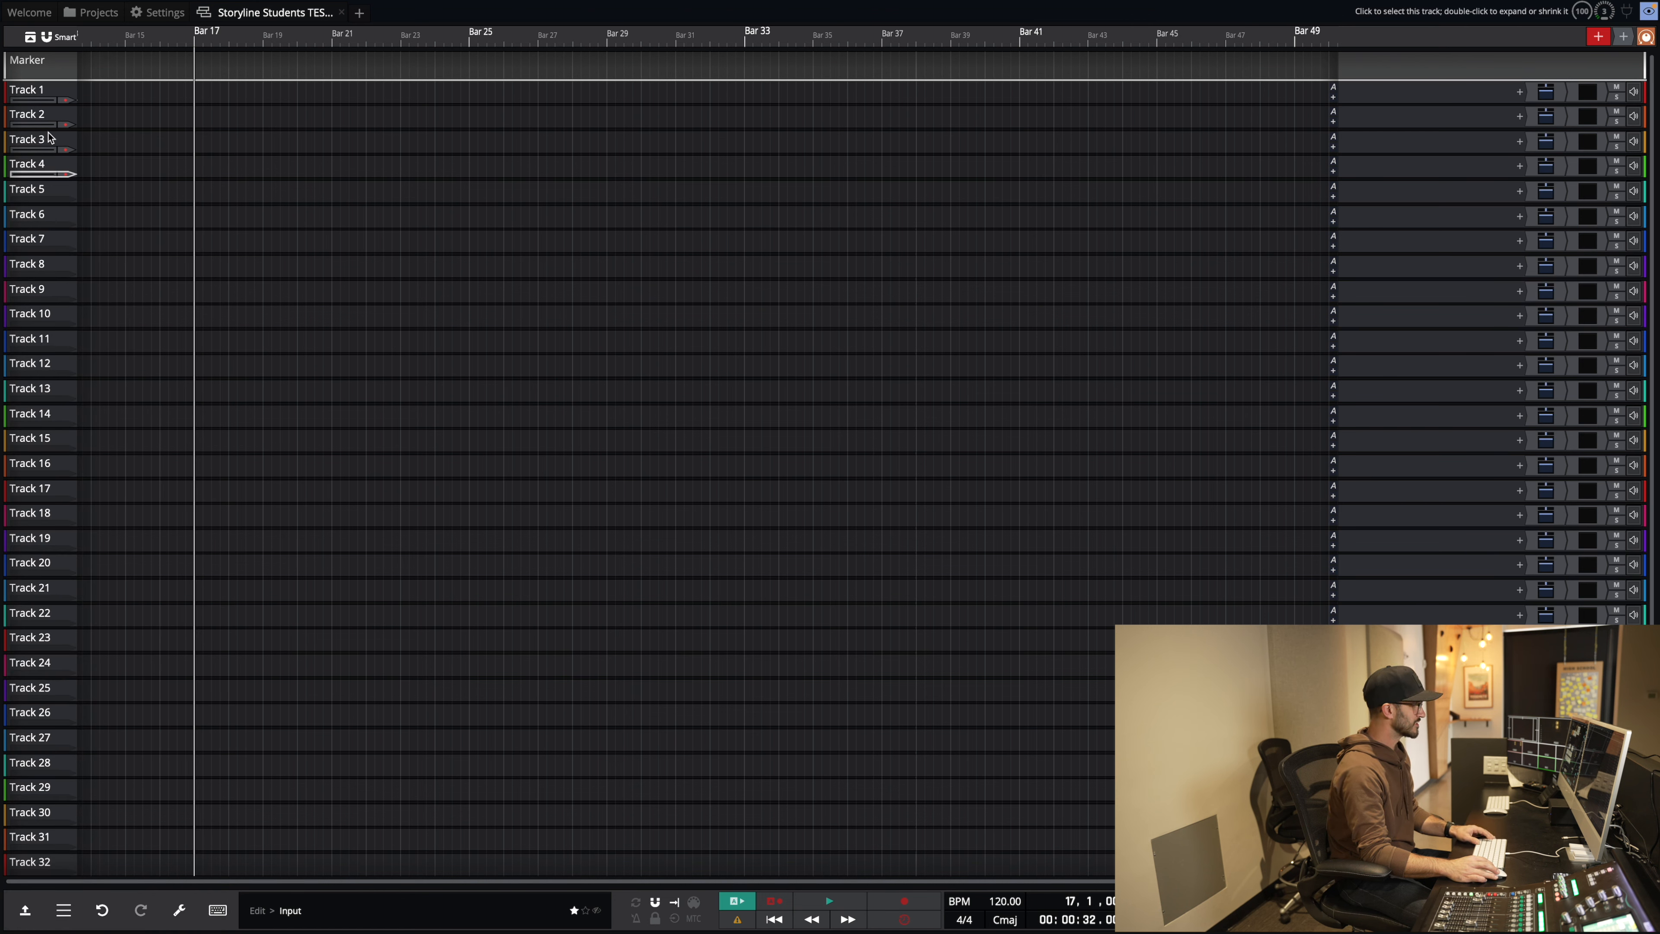
Step: Make the track rows taller and assign Oh R as Track 6's input
{"action": "left_click", "coordinate": [52, 93]}
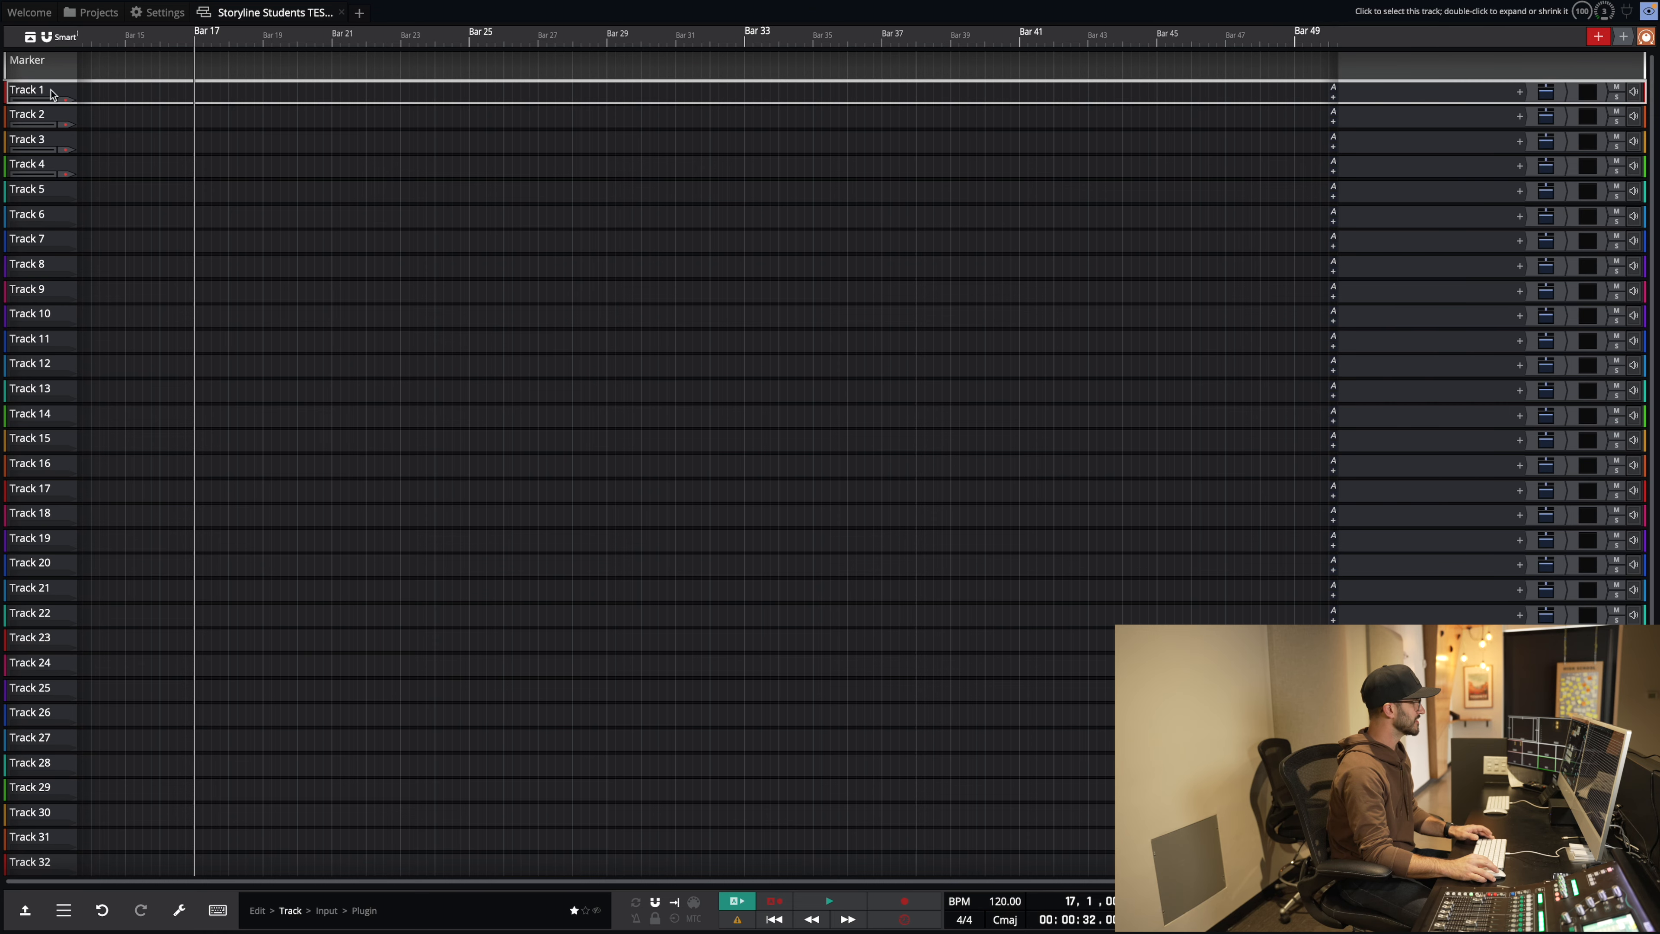
{"action": "double_click", "coordinate": [52, 93]}
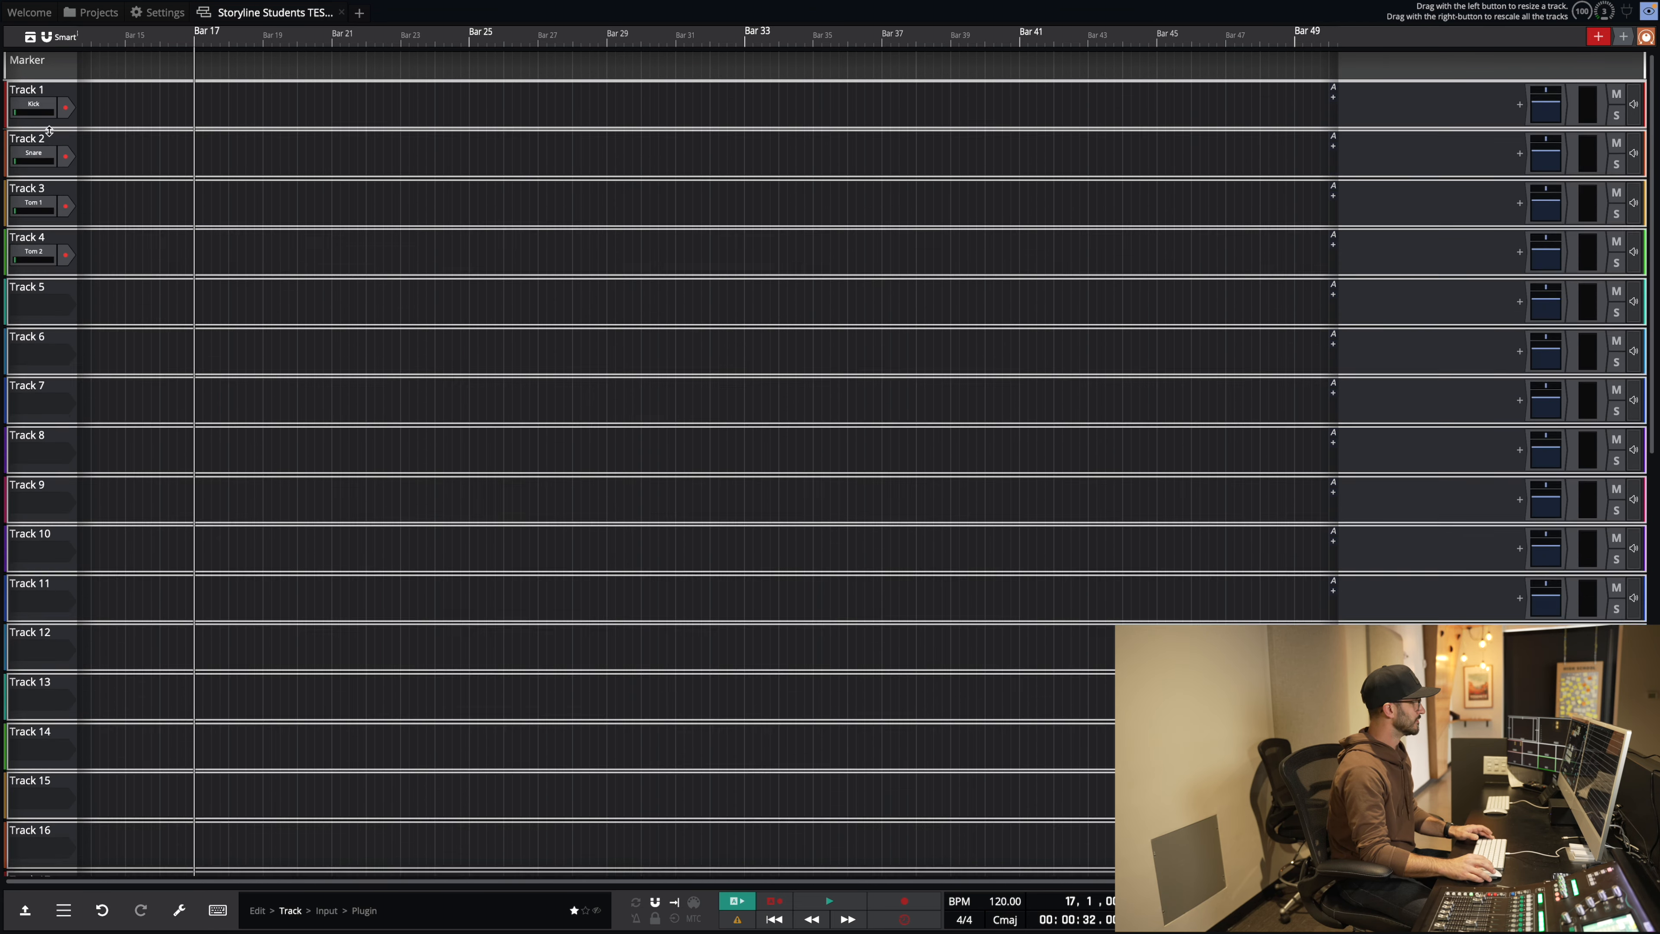
{"action": "left_click_drag", "start_coordinate": [49, 131], "coordinate": [49, 138]}
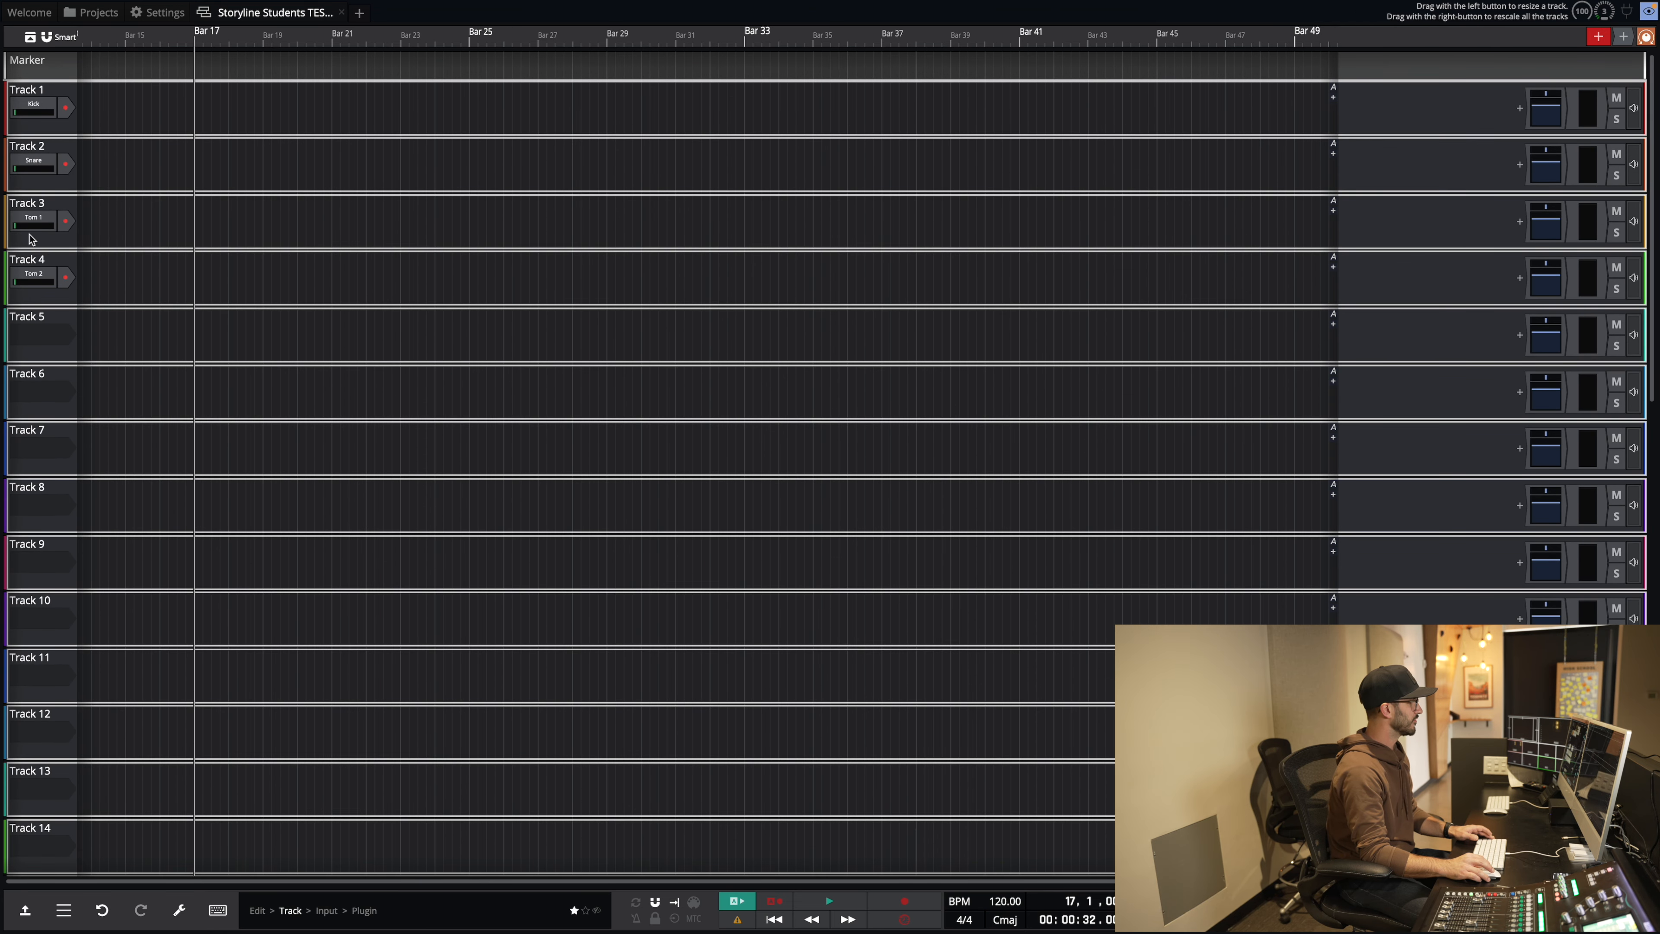
{"action": "left_click", "coordinate": [46, 317]}
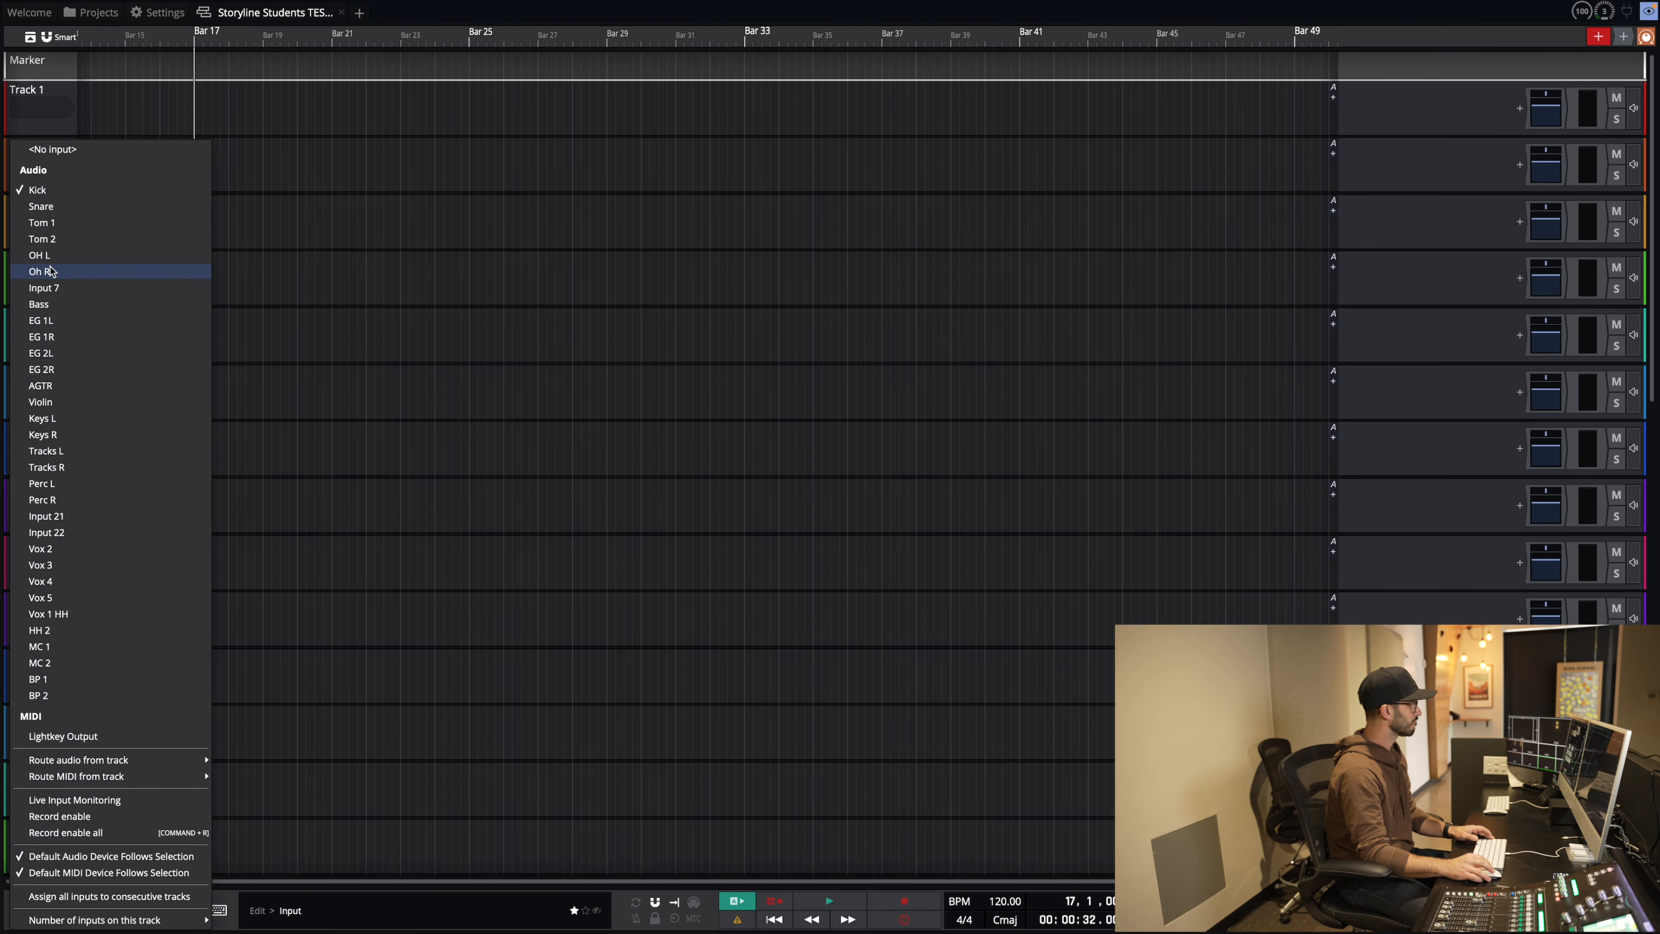
{"action": "left_click", "coordinate": [51, 271]}
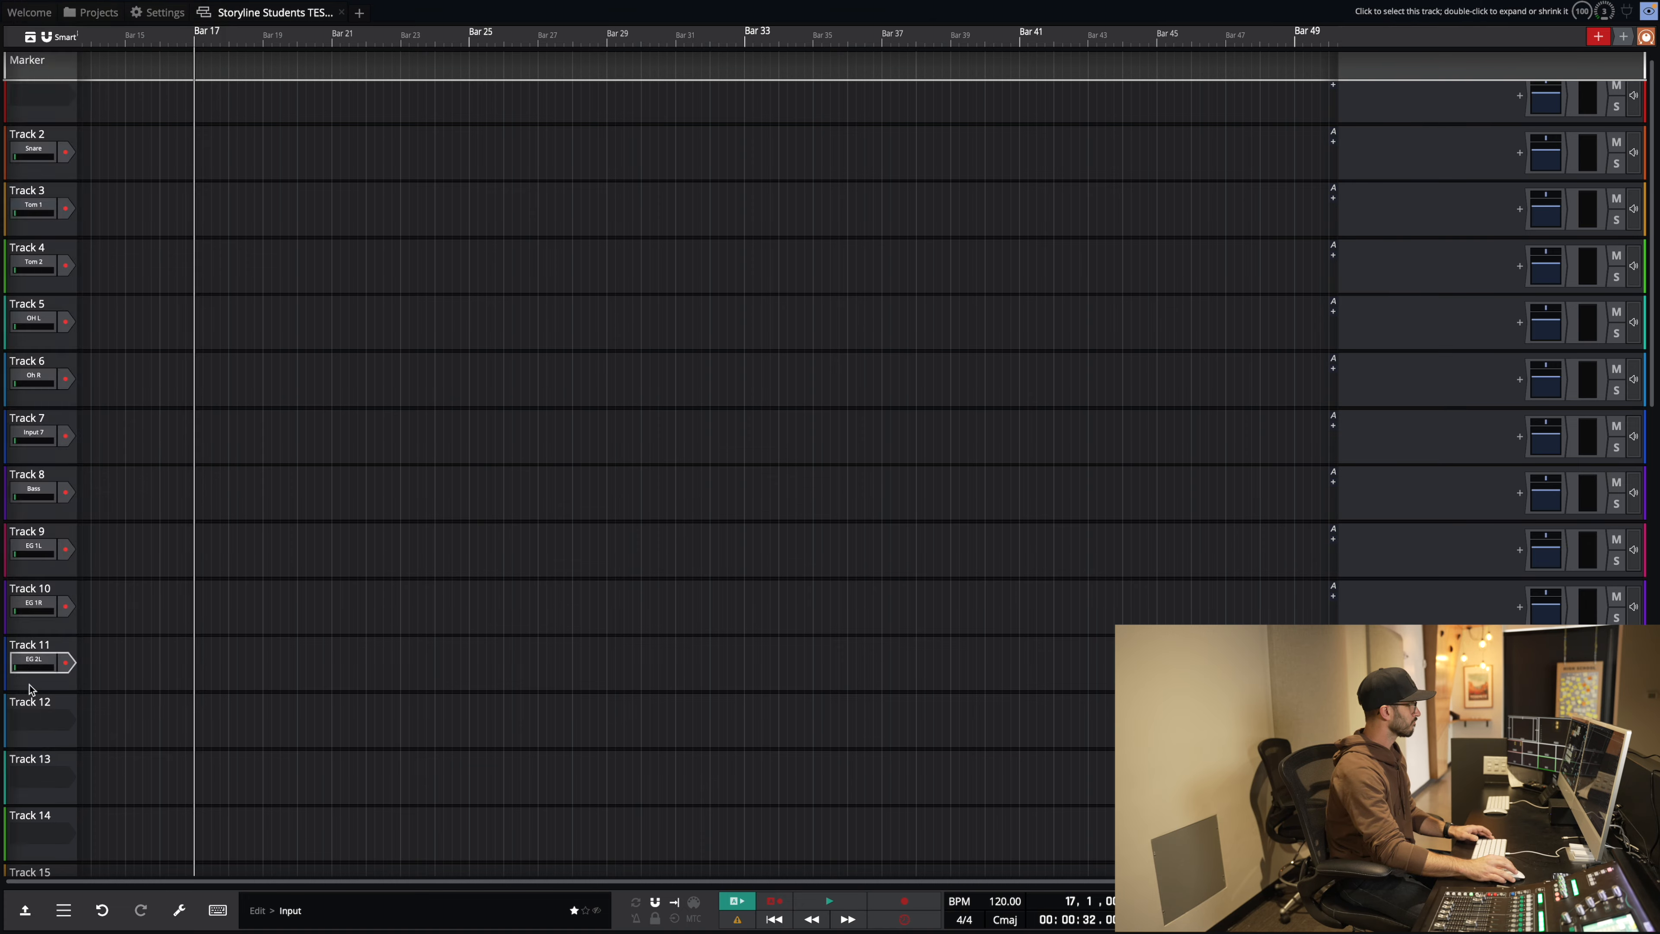
Step: Assign EG 2R, AGTR and Violin to Tracks 12, 13 and 14
{"action": "left_click", "coordinate": [33, 720]}
{"action": "left_click", "coordinate": [41, 230]}
{"action": "scroll", "coordinate": [32, 678], "scroll_direction": "down", "scroll_amount": 2}
{"action": "left_click", "coordinate": [34, 681]}
{"action": "left_click", "coordinate": [44, 247]}
{"action": "left_click", "coordinate": [40, 740]}
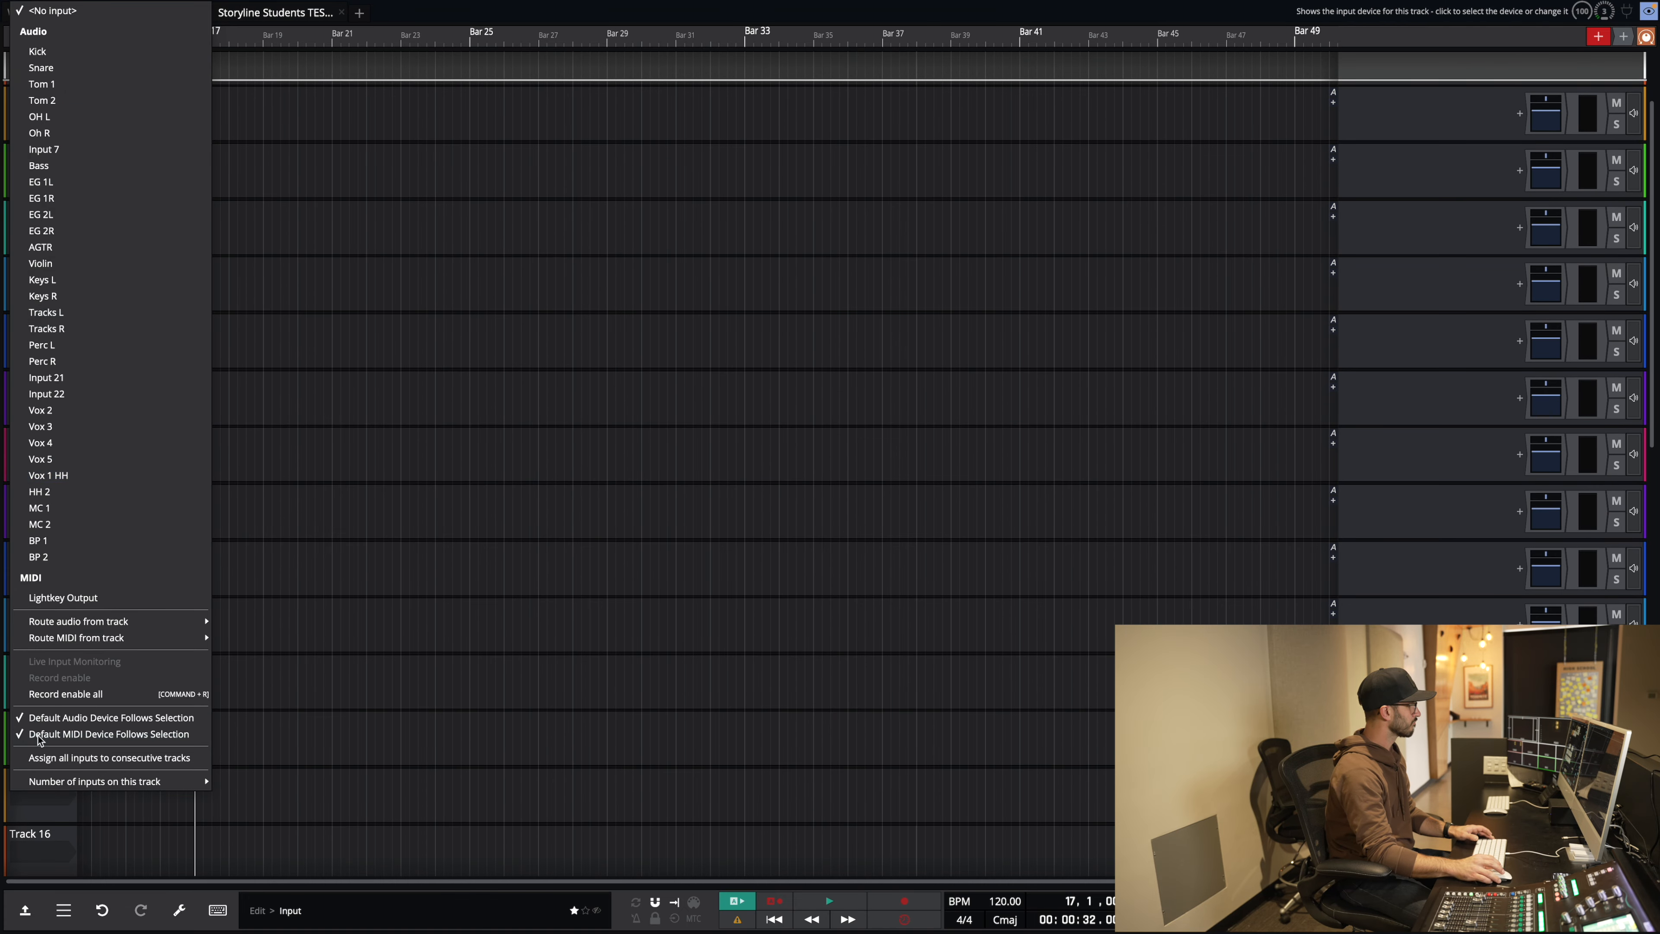
{"action": "left_click", "coordinate": [79, 264]}
Step: Assign Keys L, Keys R, Tracks L and Tracks R to Tracks 15–18
{"action": "scroll", "coordinate": [31, 662], "scroll_direction": "down", "scroll_amount": 2}
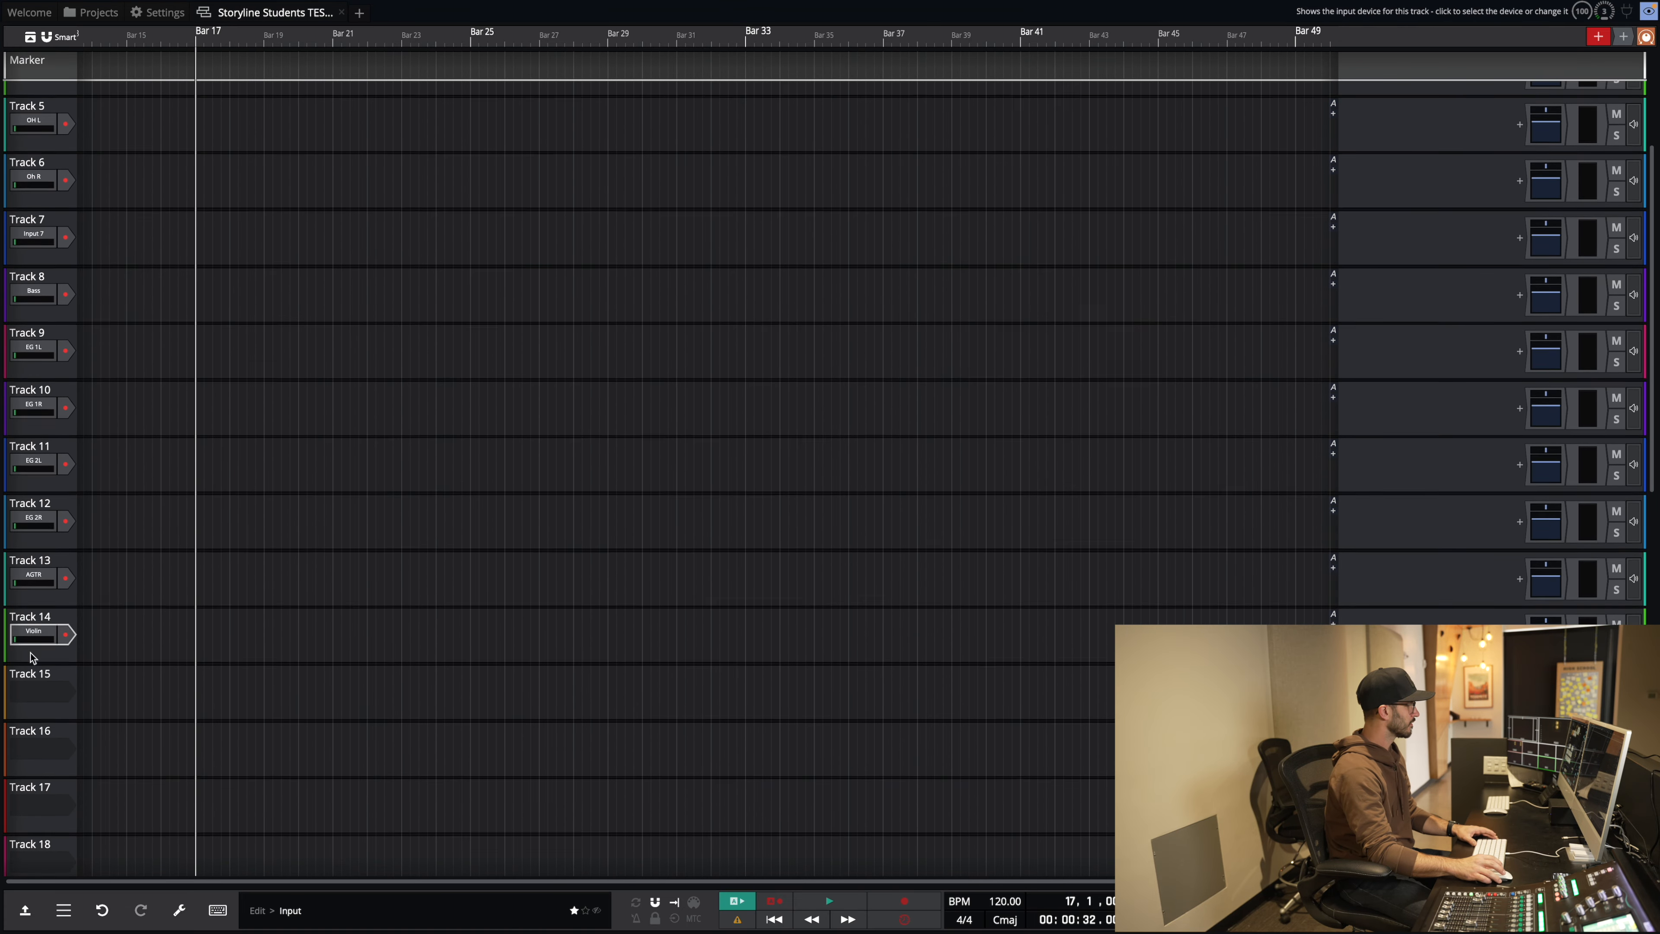
{"action": "left_click", "coordinate": [33, 682]}
{"action": "left_click", "coordinate": [64, 280]}
{"action": "left_click", "coordinate": [42, 739]}
{"action": "left_click", "coordinate": [42, 296]}
{"action": "scroll", "coordinate": [63, 588], "scroll_direction": "down", "scroll_amount": 3}
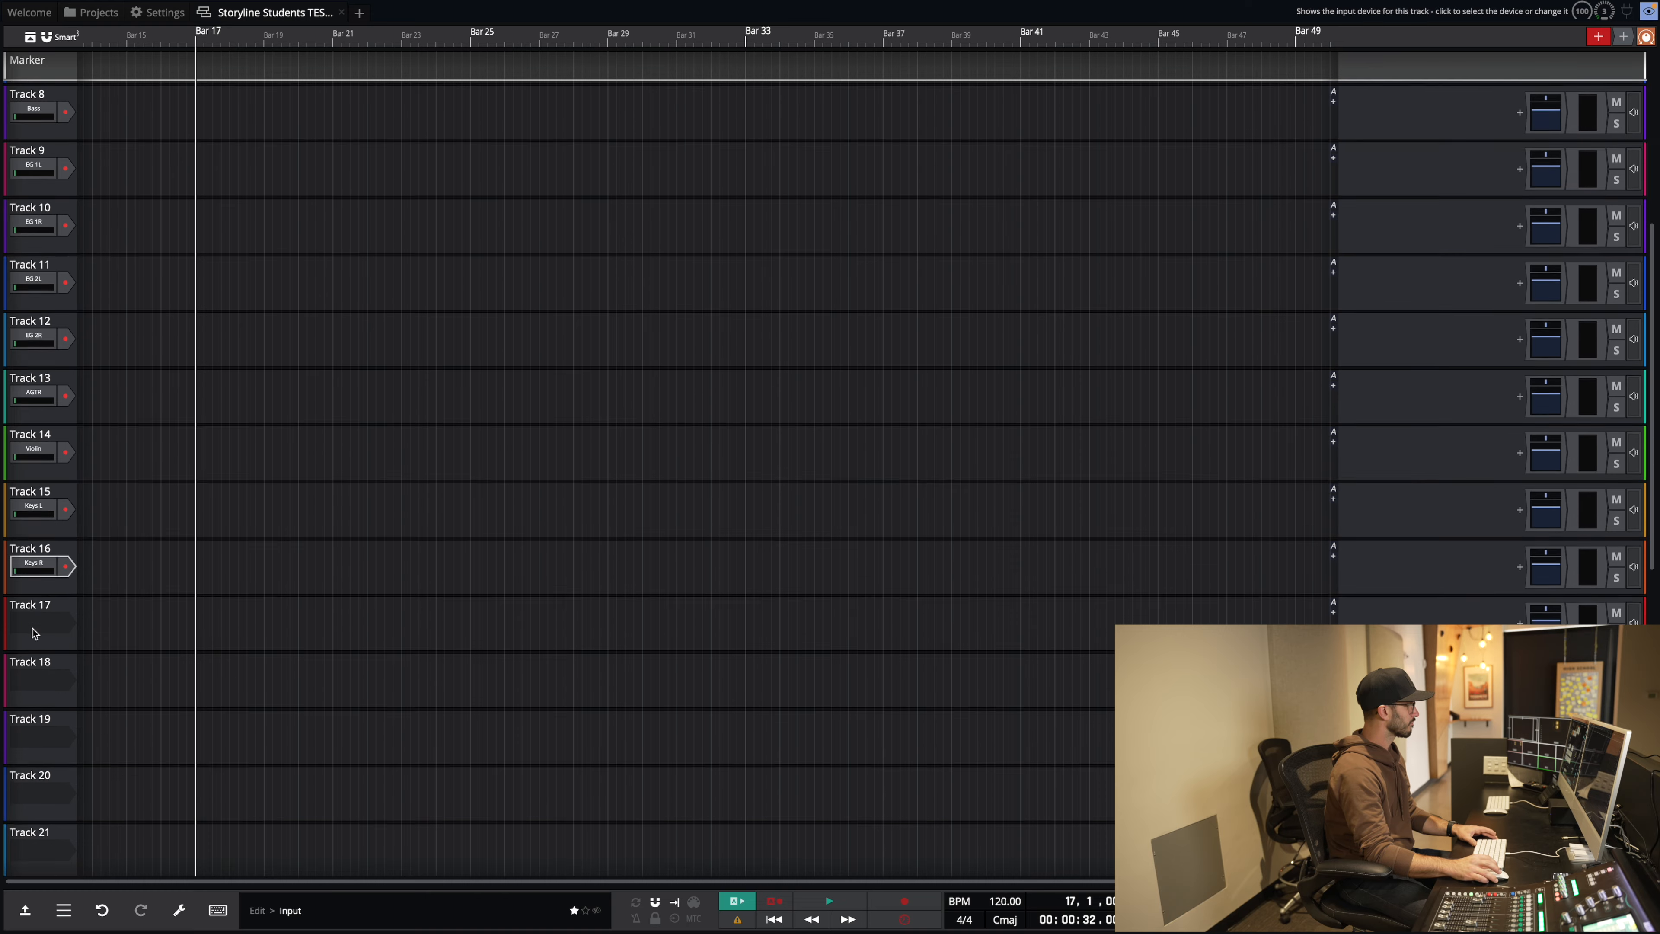
{"action": "left_click", "coordinate": [36, 618]}
{"action": "left_click", "coordinate": [46, 313]}
{"action": "left_click", "coordinate": [31, 675]}
{"action": "left_click", "coordinate": [48, 329]}
Step: Assign Perc L and Perc R to Tracks 19–20, then fill Track 21 onward with consecutive inputs
{"action": "scroll", "coordinate": [34, 640], "scroll_direction": "down", "scroll_amount": 1}
{"action": "left_click", "coordinate": [34, 705]}
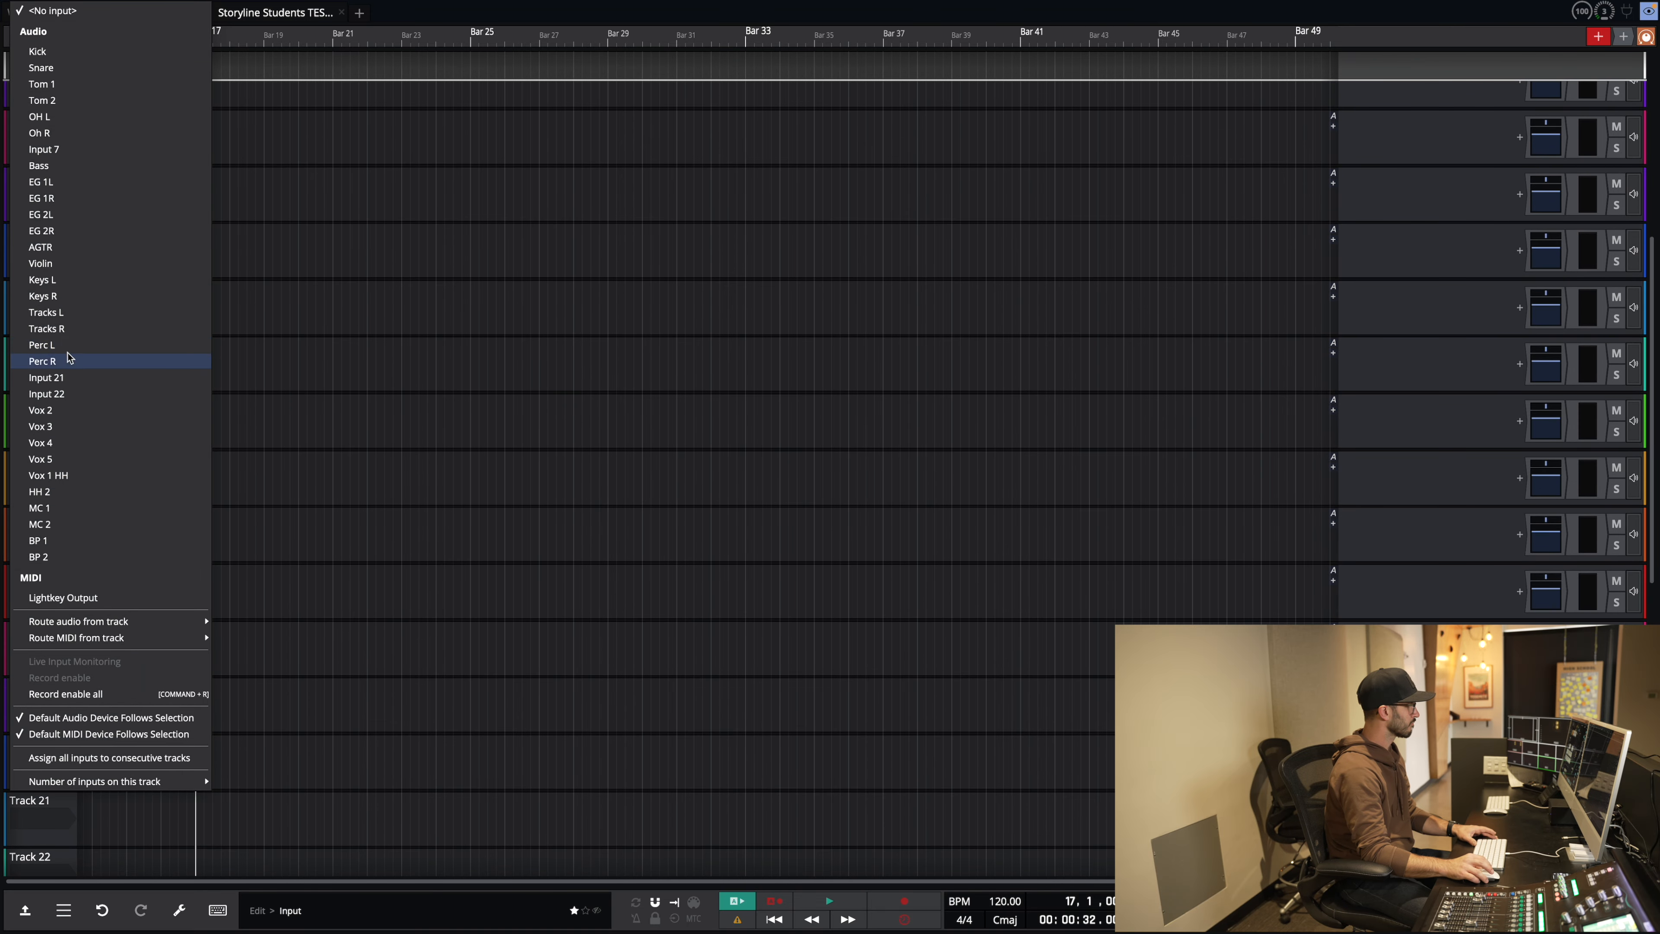
{"action": "left_click", "coordinate": [65, 345]}
{"action": "left_click", "coordinate": [37, 763]}
{"action": "left_click", "coordinate": [63, 362]}
{"action": "scroll", "coordinate": [45, 645], "scroll_direction": "down", "scroll_amount": 3}
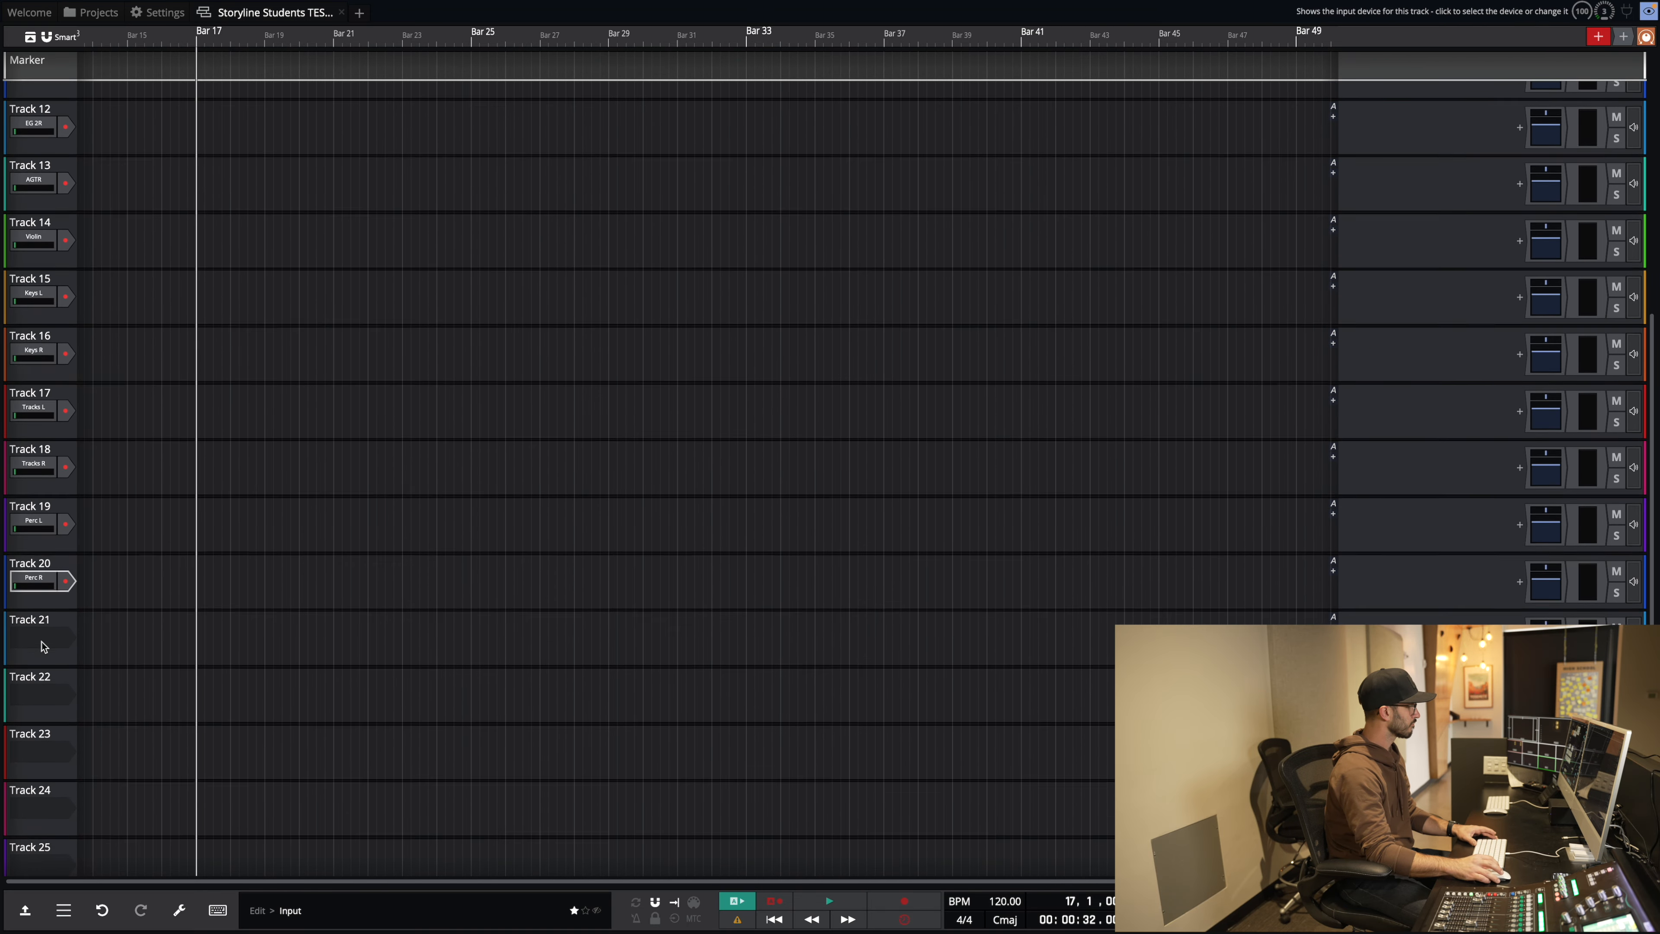
{"action": "left_click", "coordinate": [40, 625]}
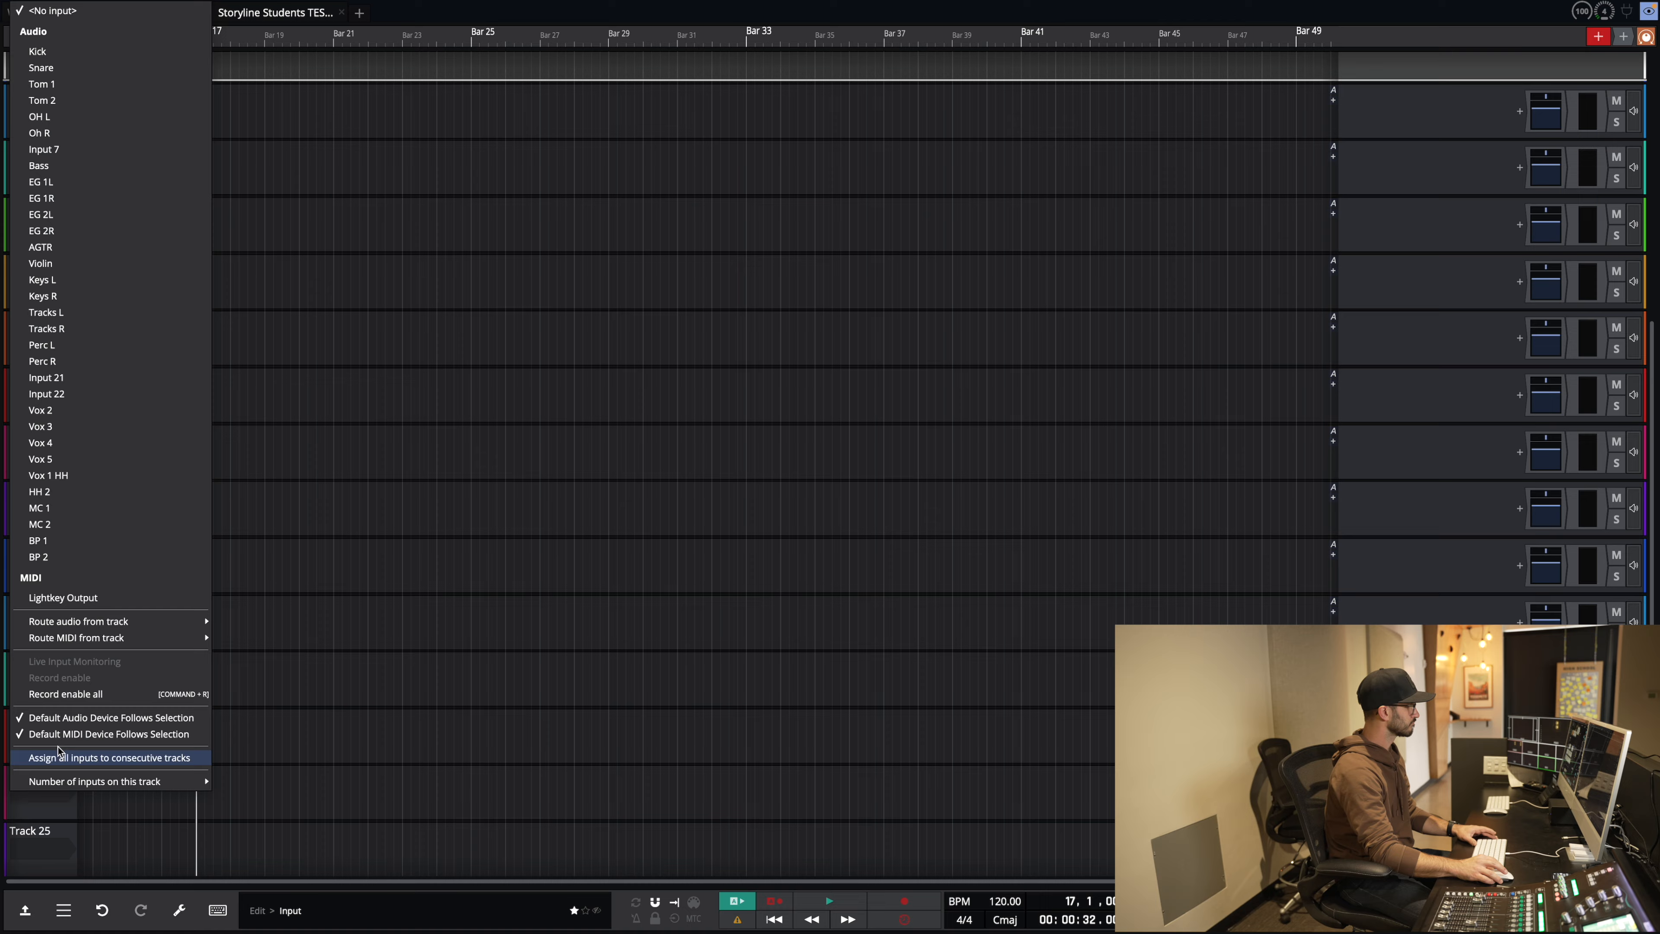
{"action": "left_click", "coordinate": [109, 757]}
Step: Assign Vox 4, Vox 5, Vox 1 HH, HH 2 and MC 1 to Tracks 25–29
{"action": "left_click", "coordinate": [37, 750]}
{"action": "left_click", "coordinate": [63, 445]}
{"action": "left_click", "coordinate": [39, 803]}
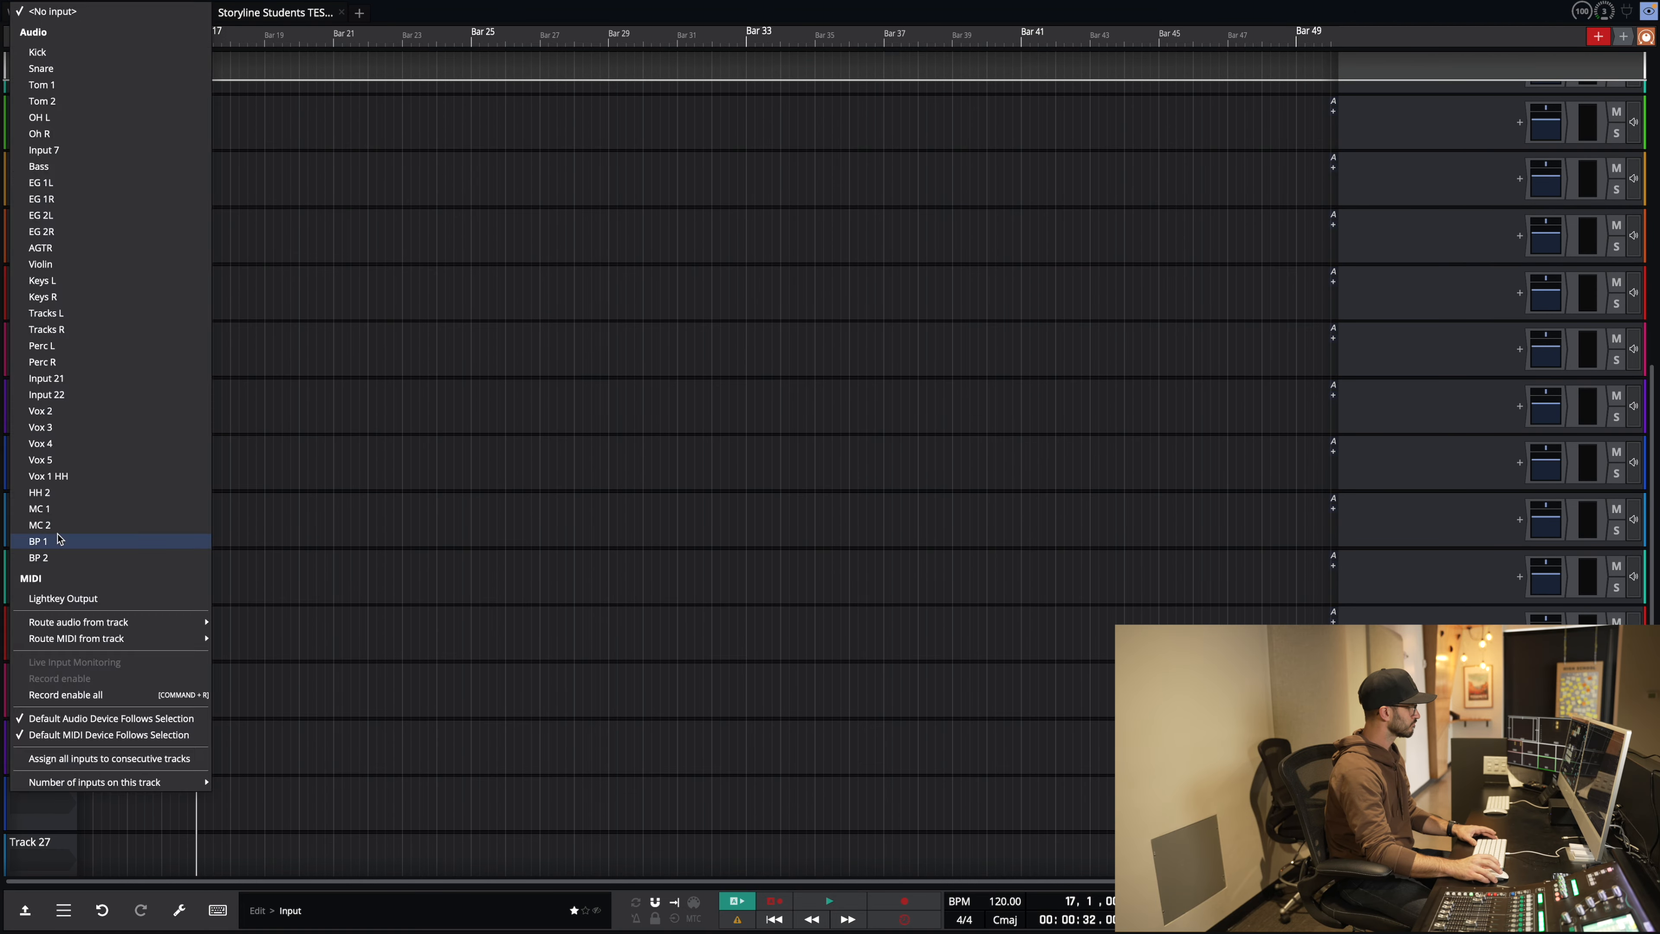
{"action": "left_click", "coordinate": [63, 460]}
{"action": "scroll", "coordinate": [41, 751], "scroll_direction": "down", "scroll_amount": 2}
{"action": "left_click", "coordinate": [40, 733]}
{"action": "left_click", "coordinate": [81, 477]}
{"action": "left_click", "coordinate": [44, 786]}
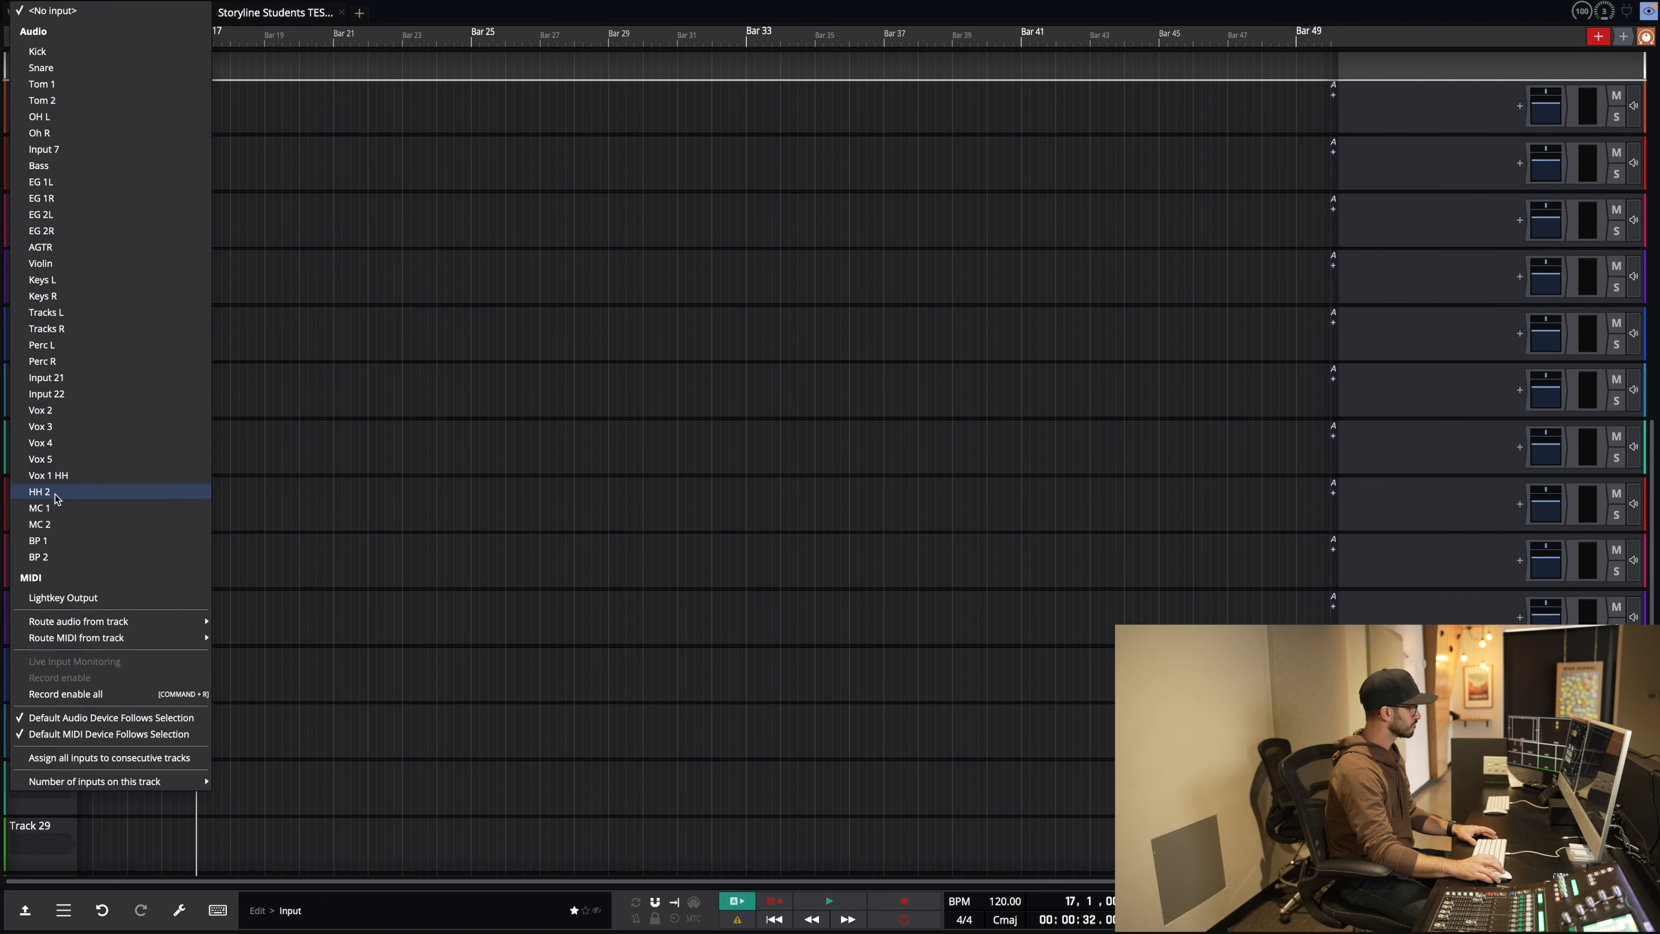
{"action": "left_click", "coordinate": [56, 493]}
{"action": "scroll", "coordinate": [45, 749], "scroll_direction": "down", "scroll_amount": 2}
{"action": "left_click", "coordinate": [43, 746]}
{"action": "left_click", "coordinate": [57, 509]}
Step: Assign BP 2 to Track 32 and scroll back up the track list
{"action": "scroll", "coordinate": [52, 805], "scroll_direction": "down", "scroll_amount": 2}
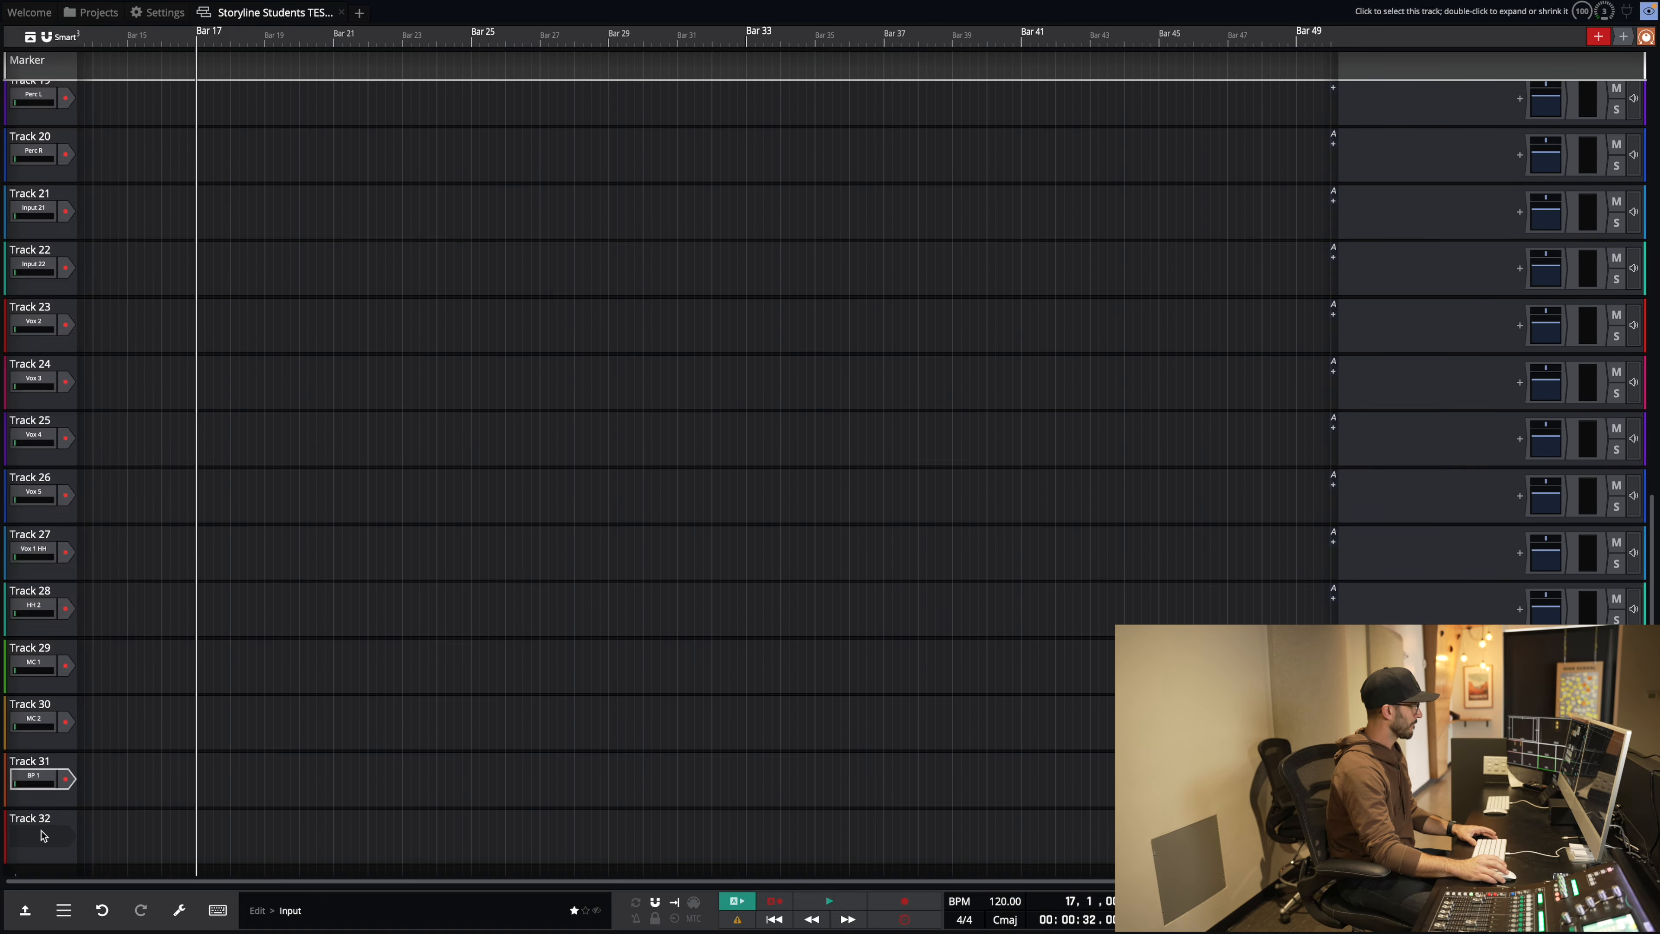
{"action": "left_click", "coordinate": [37, 836]}
{"action": "left_click", "coordinate": [73, 594]}
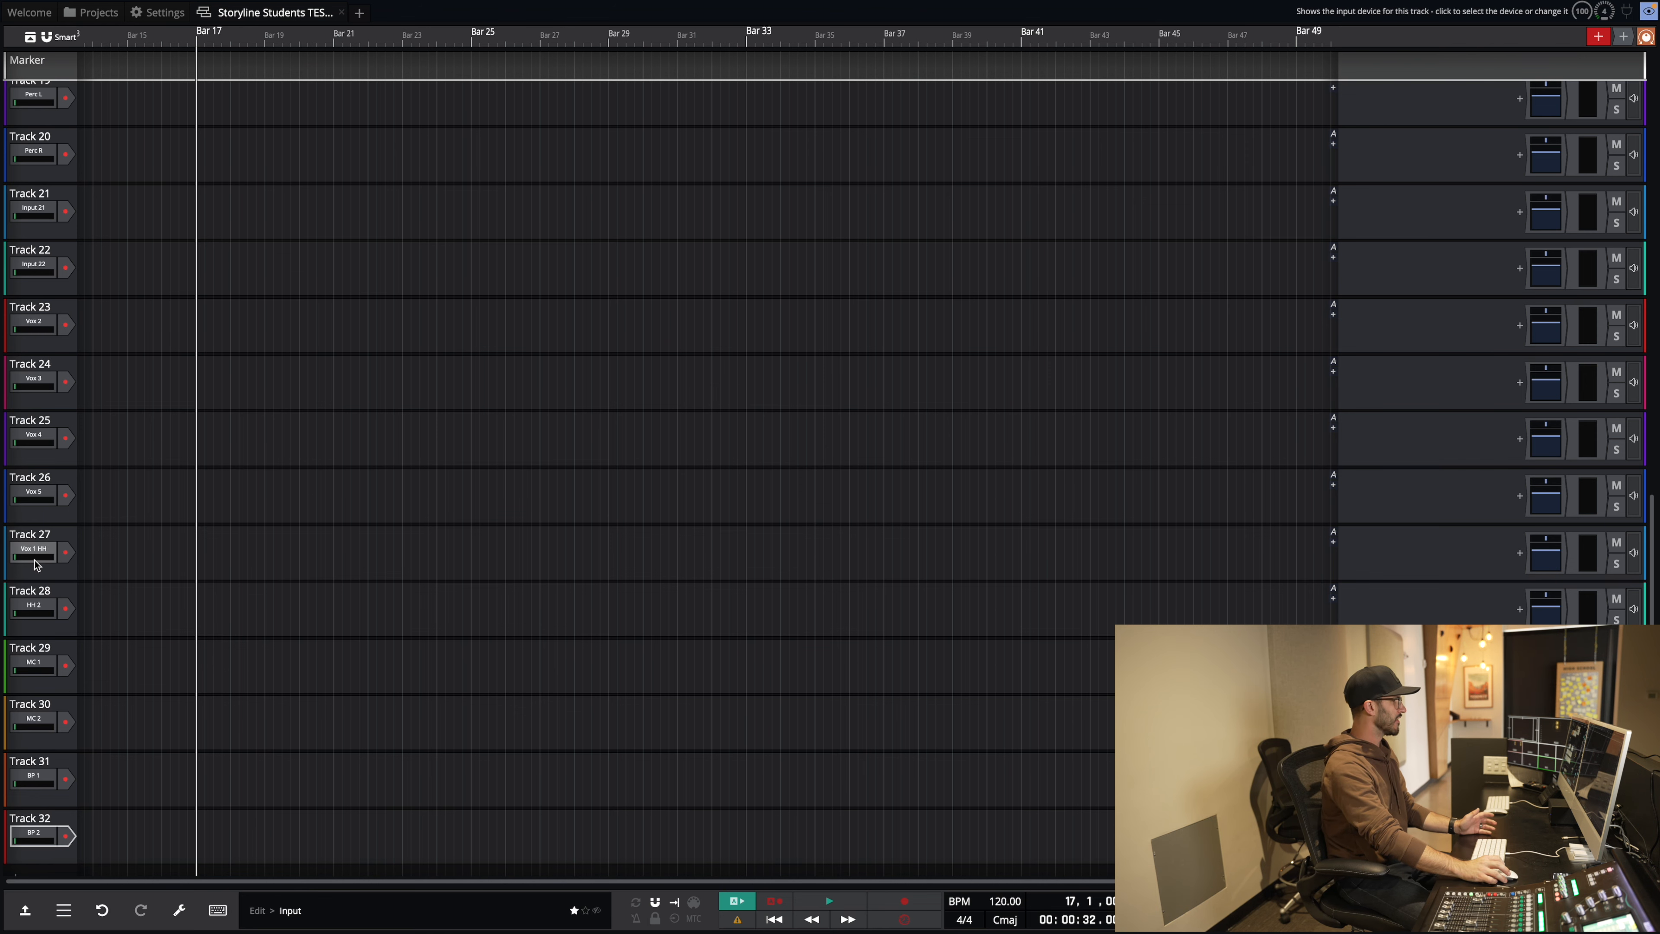
{"action": "scroll", "coordinate": [72, 309], "scroll_direction": "up", "scroll_amount": 2}
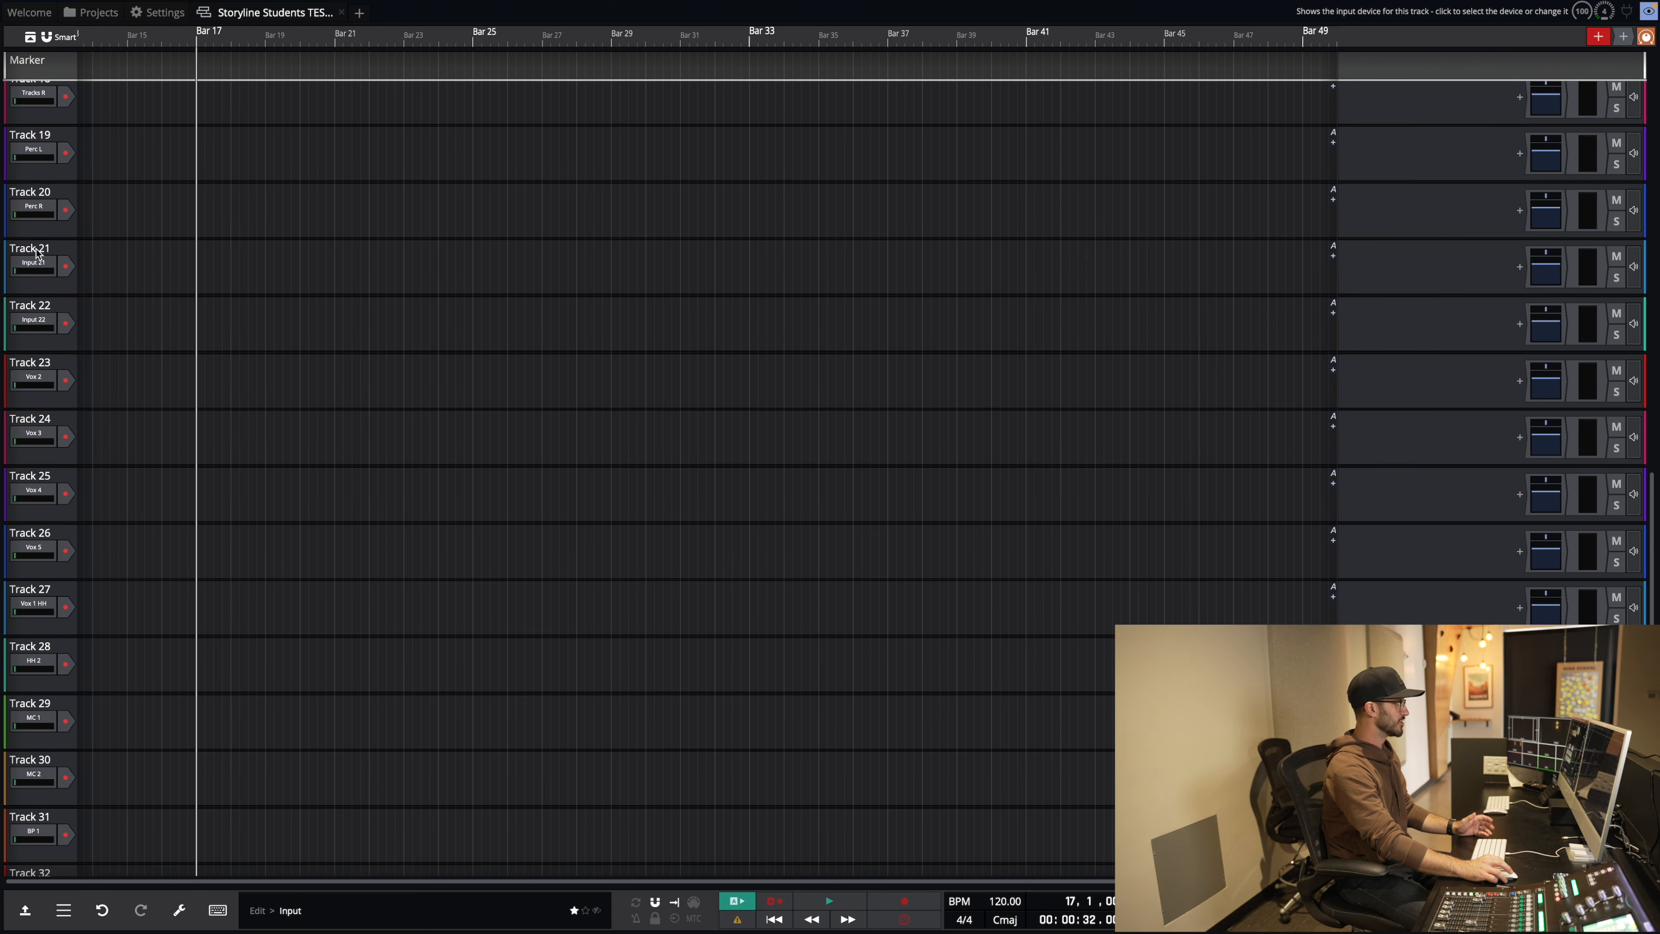
{"action": "scroll", "coordinate": [33, 332], "scroll_direction": "up", "scroll_amount": 1}
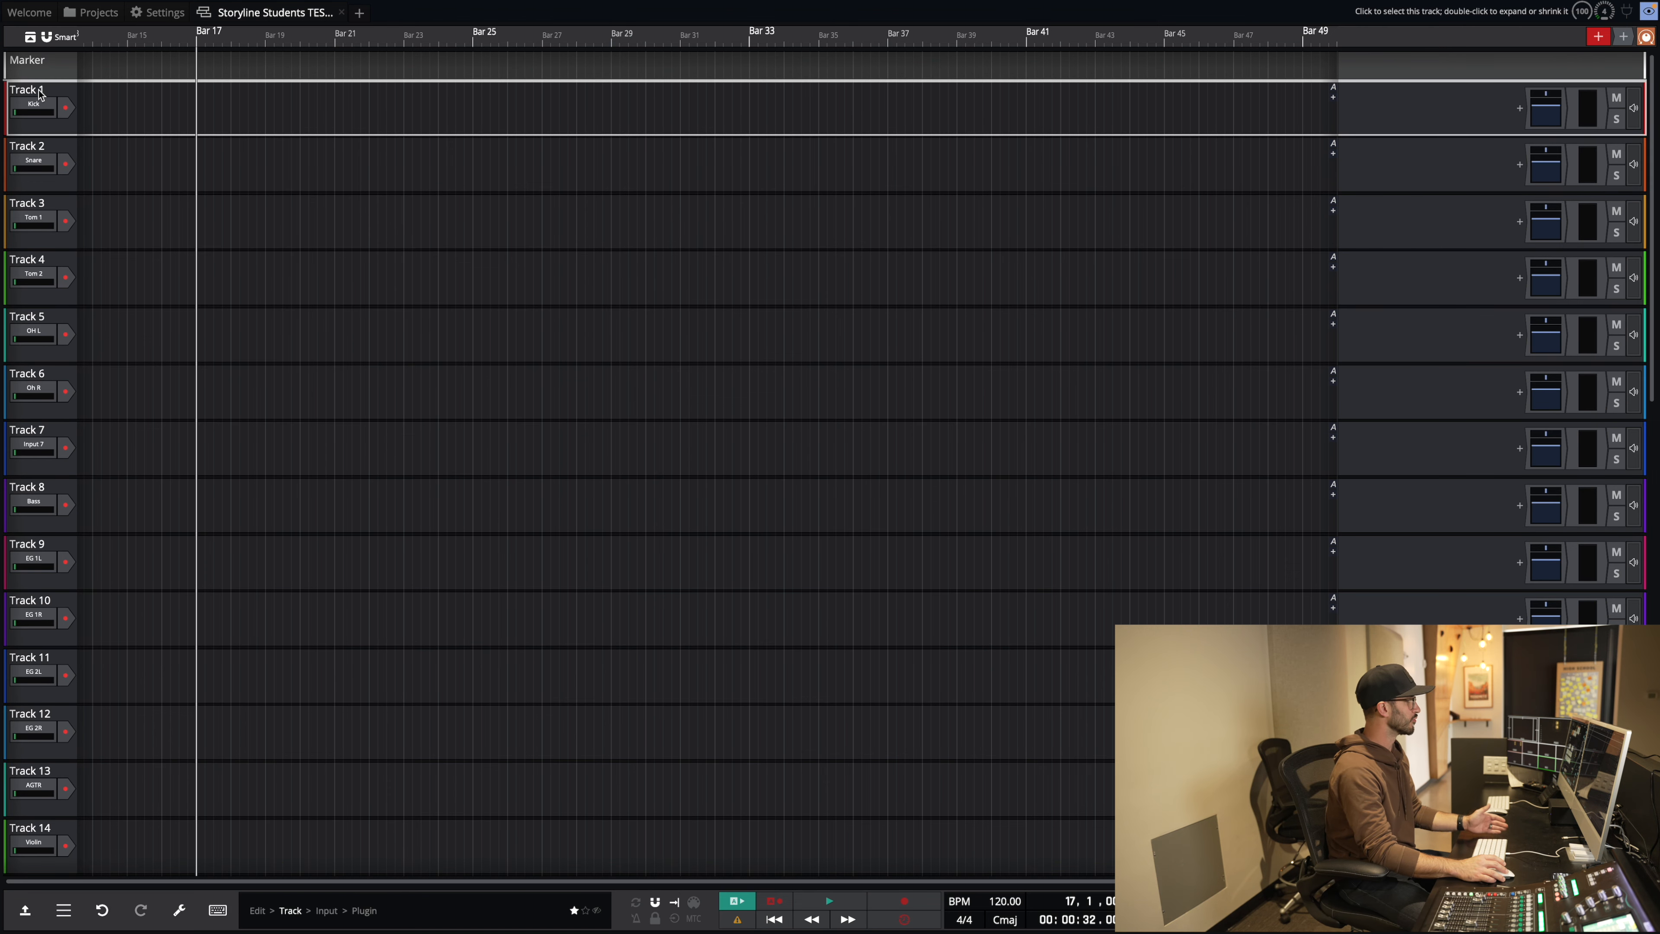
Step: Rename Track 1 to Kick and Track 2 to Snare
{"action": "right_click", "coordinate": [40, 94]}
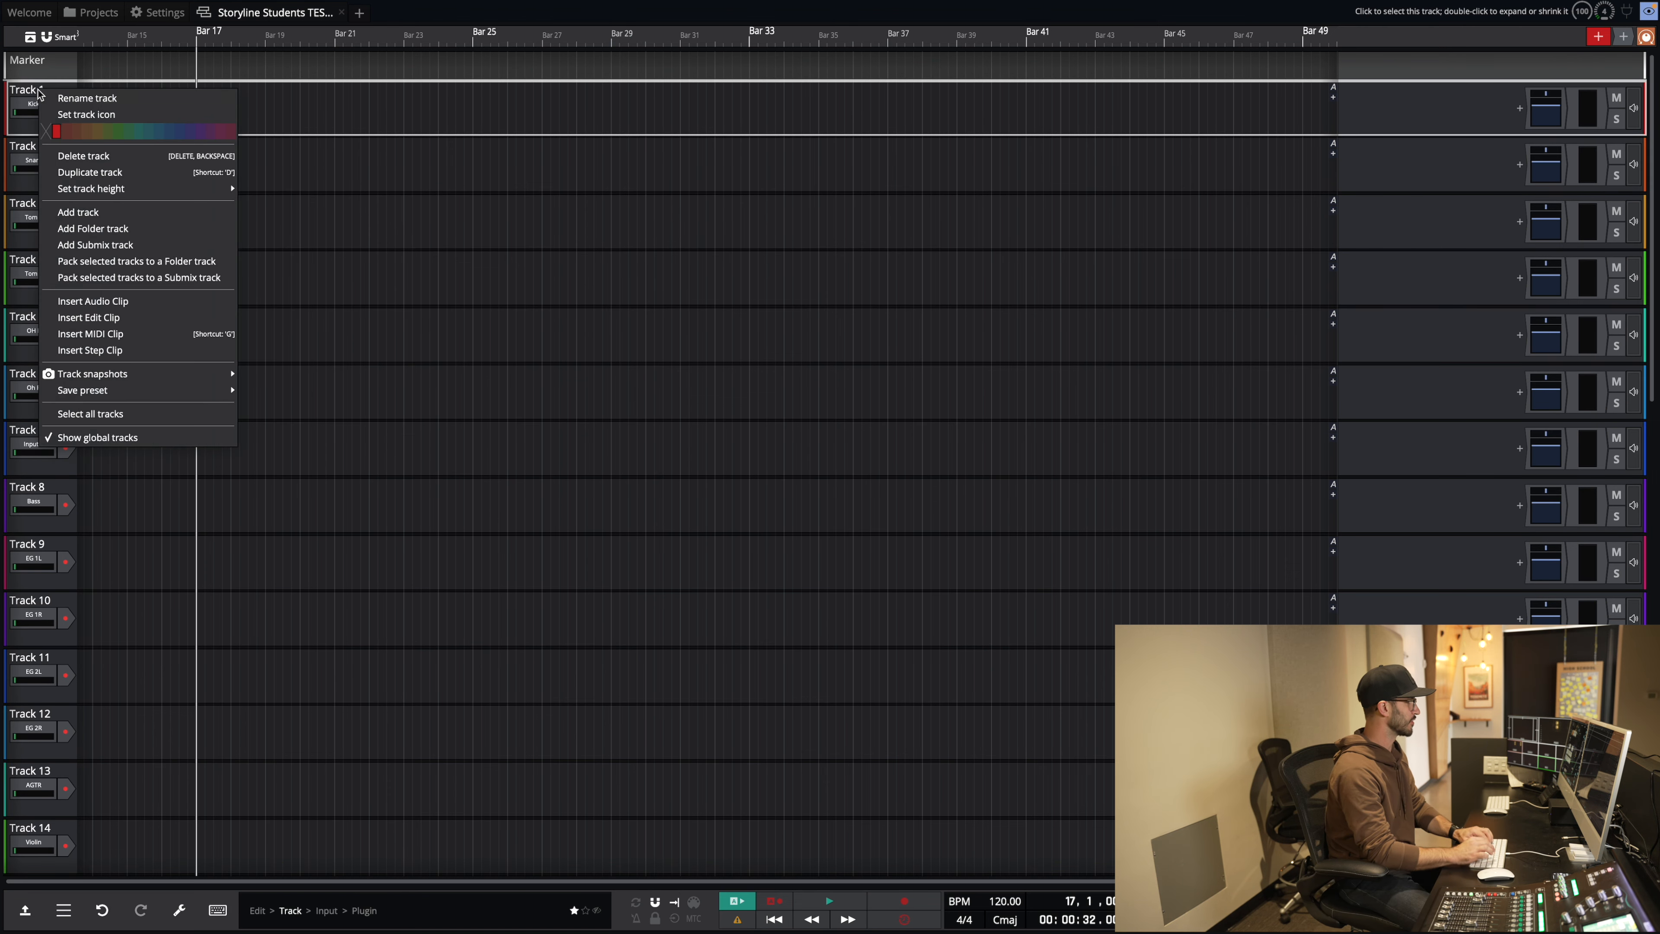
{"action": "left_click", "coordinate": [69, 99]}
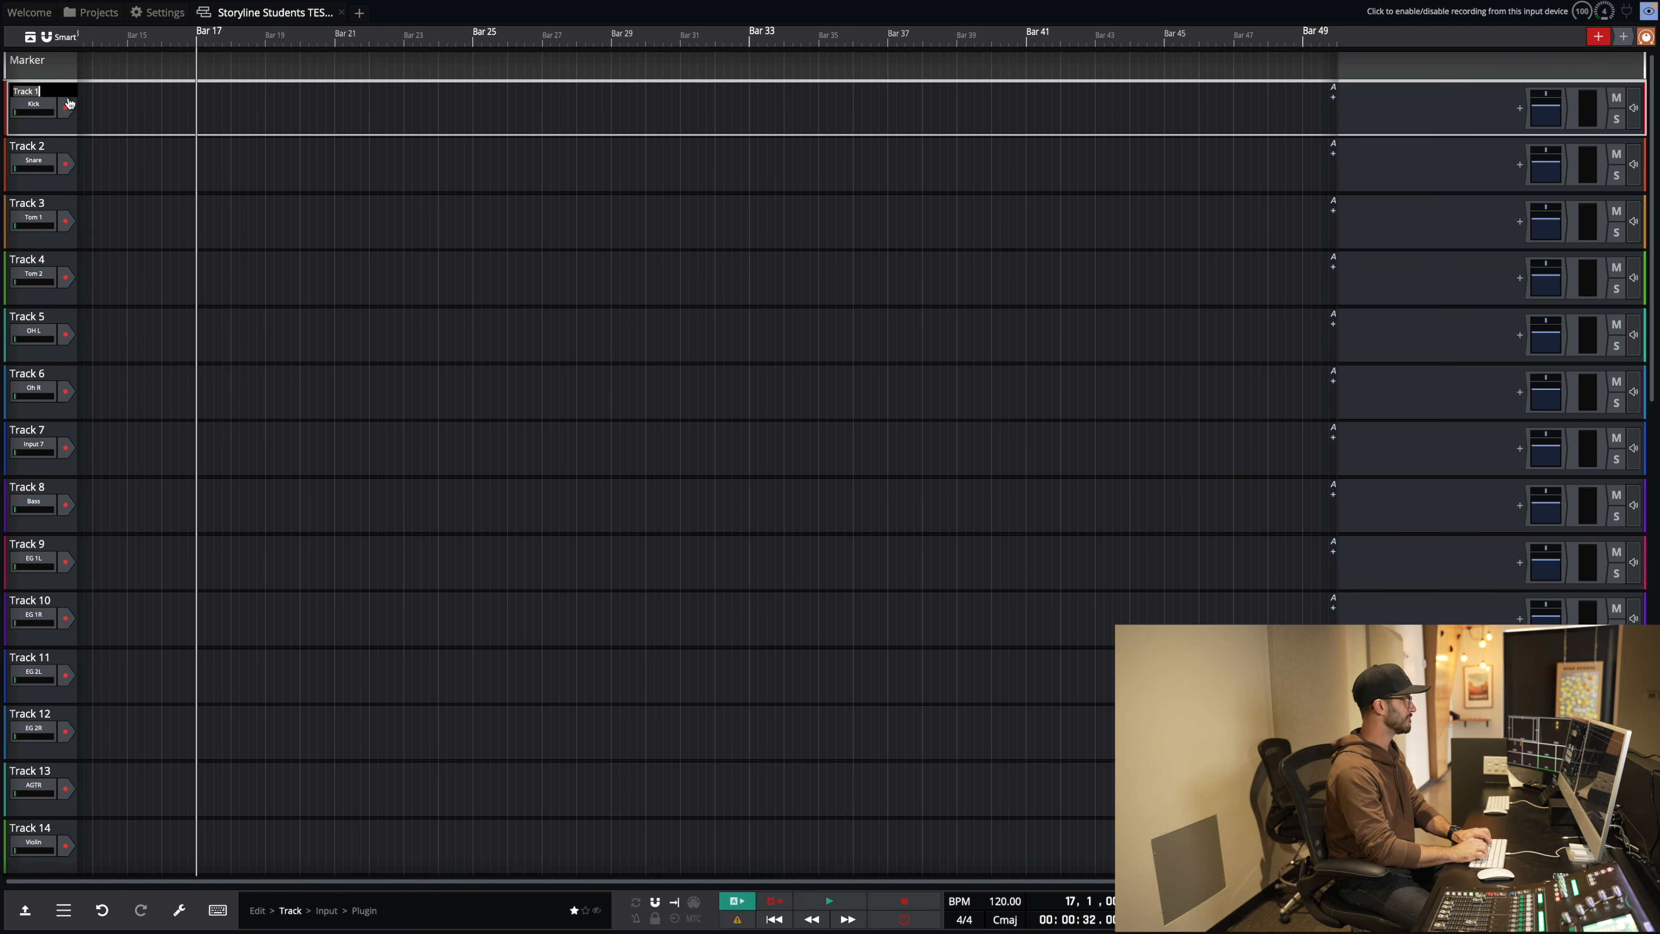
{"action": "key", "text": "BackSpace"}
{"action": "key", "text": "BackSpace"}
{"action": "key", "text": "BackSpace"}
{"action": "key", "text": "BackSpace"}
{"action": "key", "text": "BackSpace"}
{"action": "key", "text": "BackSpace"}
{"action": "type", "text": "Kick"}
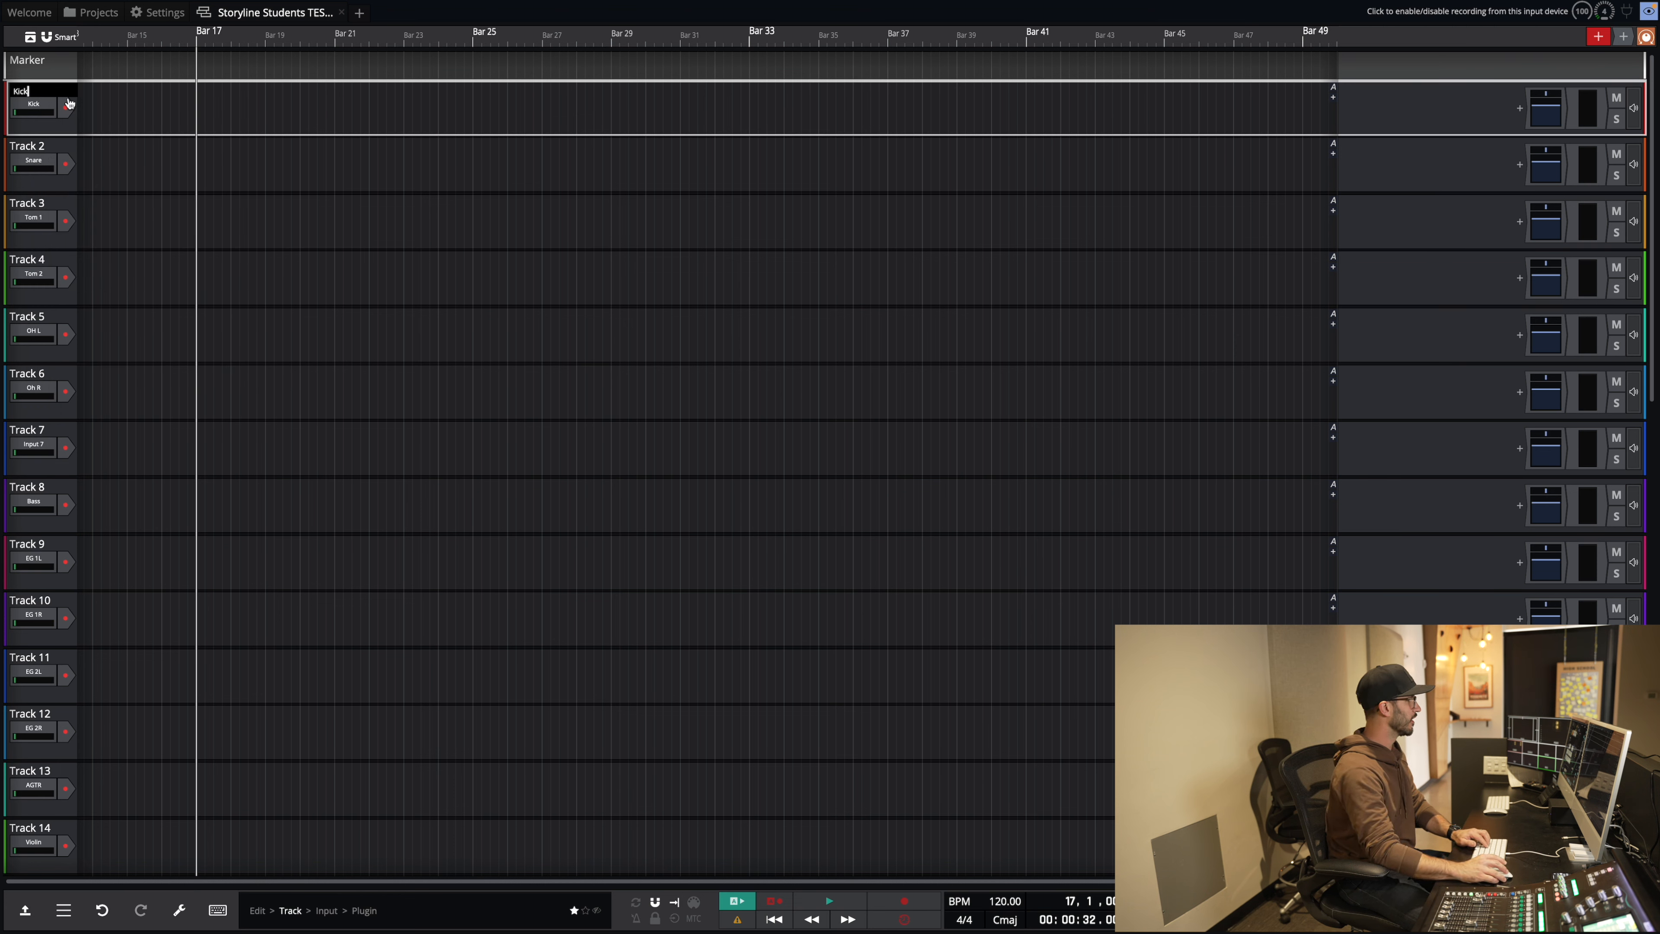
{"action": "key", "text": "Return"}
{"action": "right_click", "coordinate": [49, 150]}
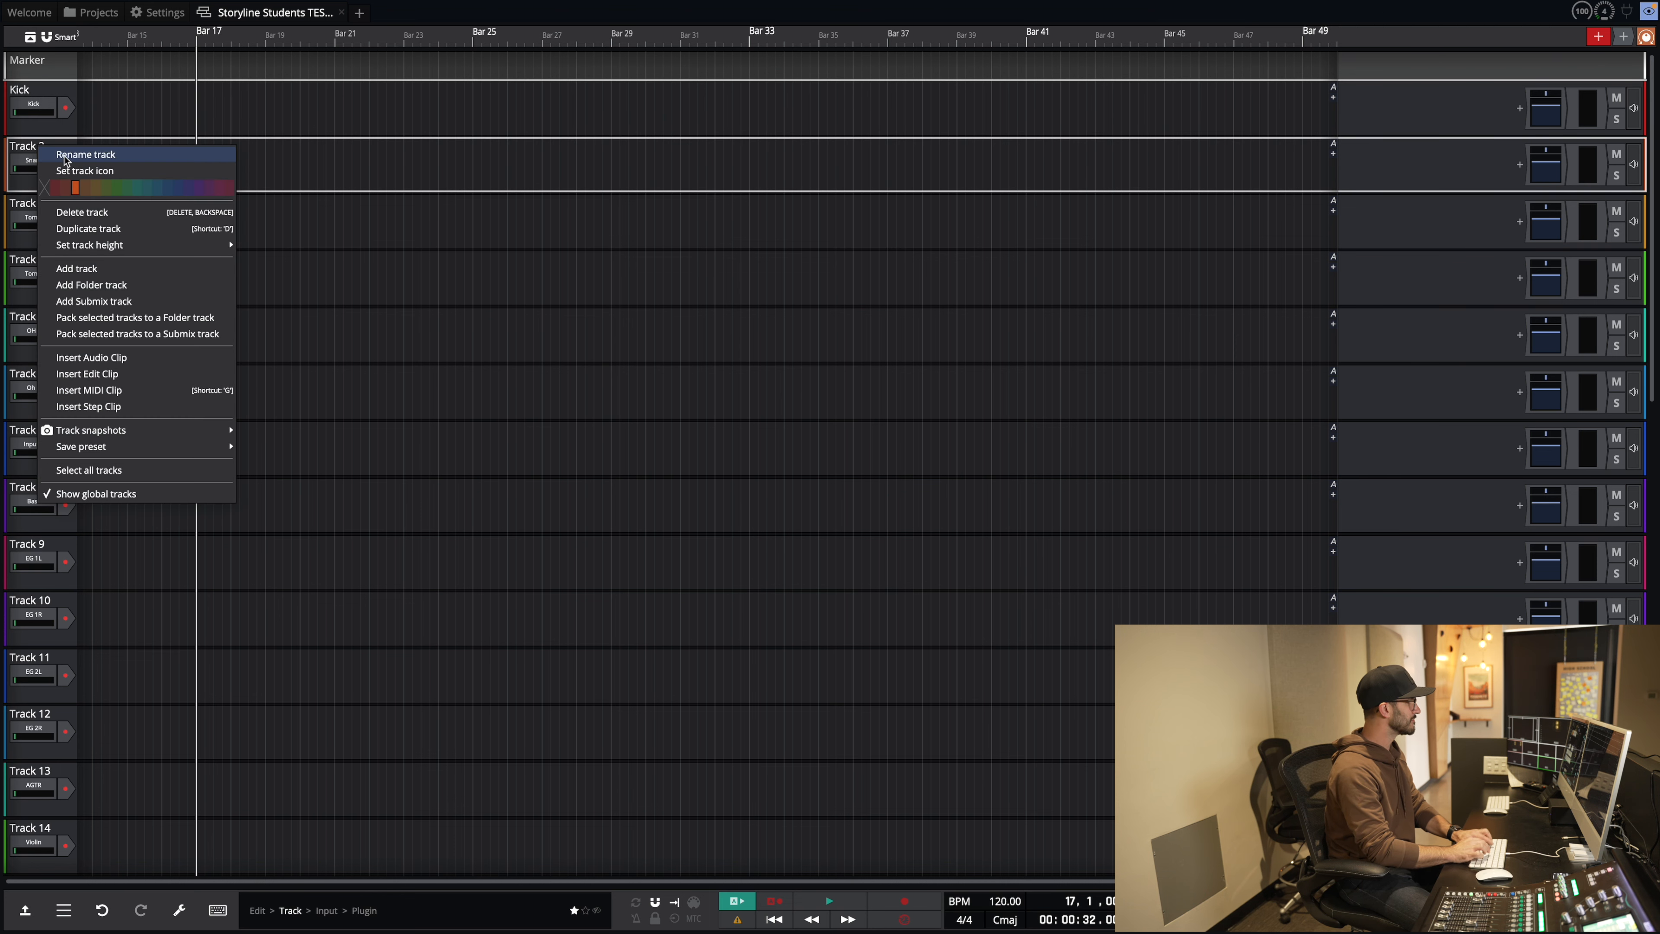
{"action": "left_click", "coordinate": [65, 158]}
{"action": "key", "text": "BackSpace"}
{"action": "key", "text": "BackSpace"}
{"action": "key", "text": "BackSpace"}
{"action": "key", "text": "BackSpace"}
{"action": "key", "text": "BackSpace"}
{"action": "key", "text": "BackSpace"}
{"action": "key", "text": "BackSpace"}
{"action": "type", "text": "Snare"}
{"action": "key", "text": "Return"}
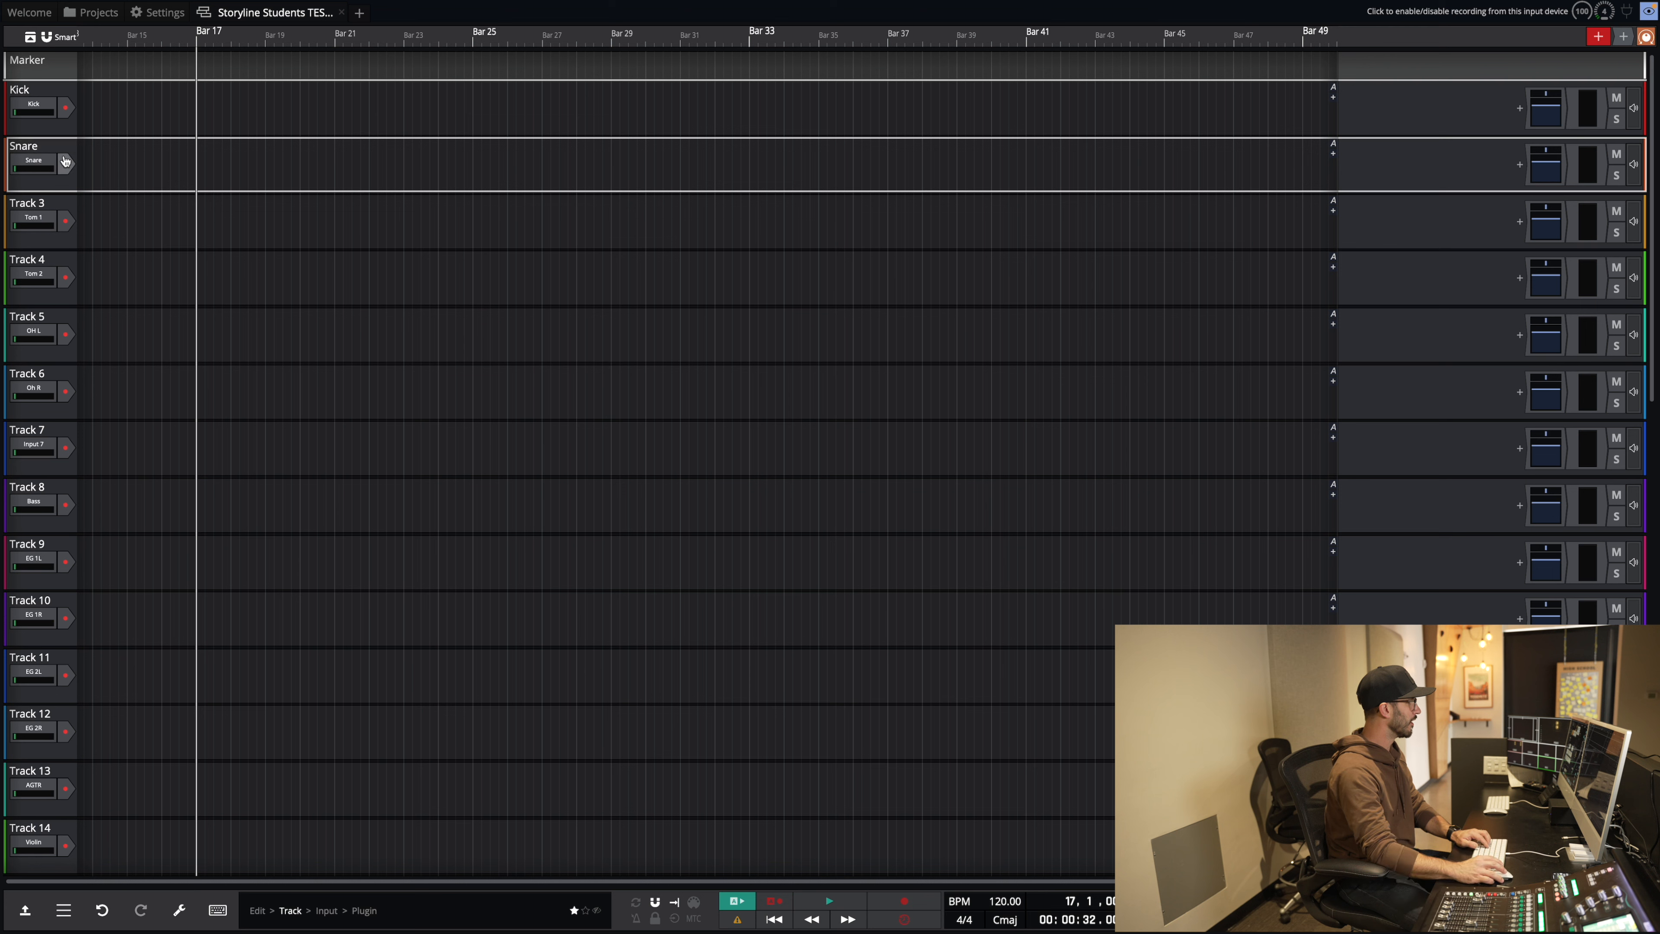
Step: Rename Track 3 to Tom 1 and Track 4 to Tom 2
{"action": "right_click", "coordinate": [37, 207]}
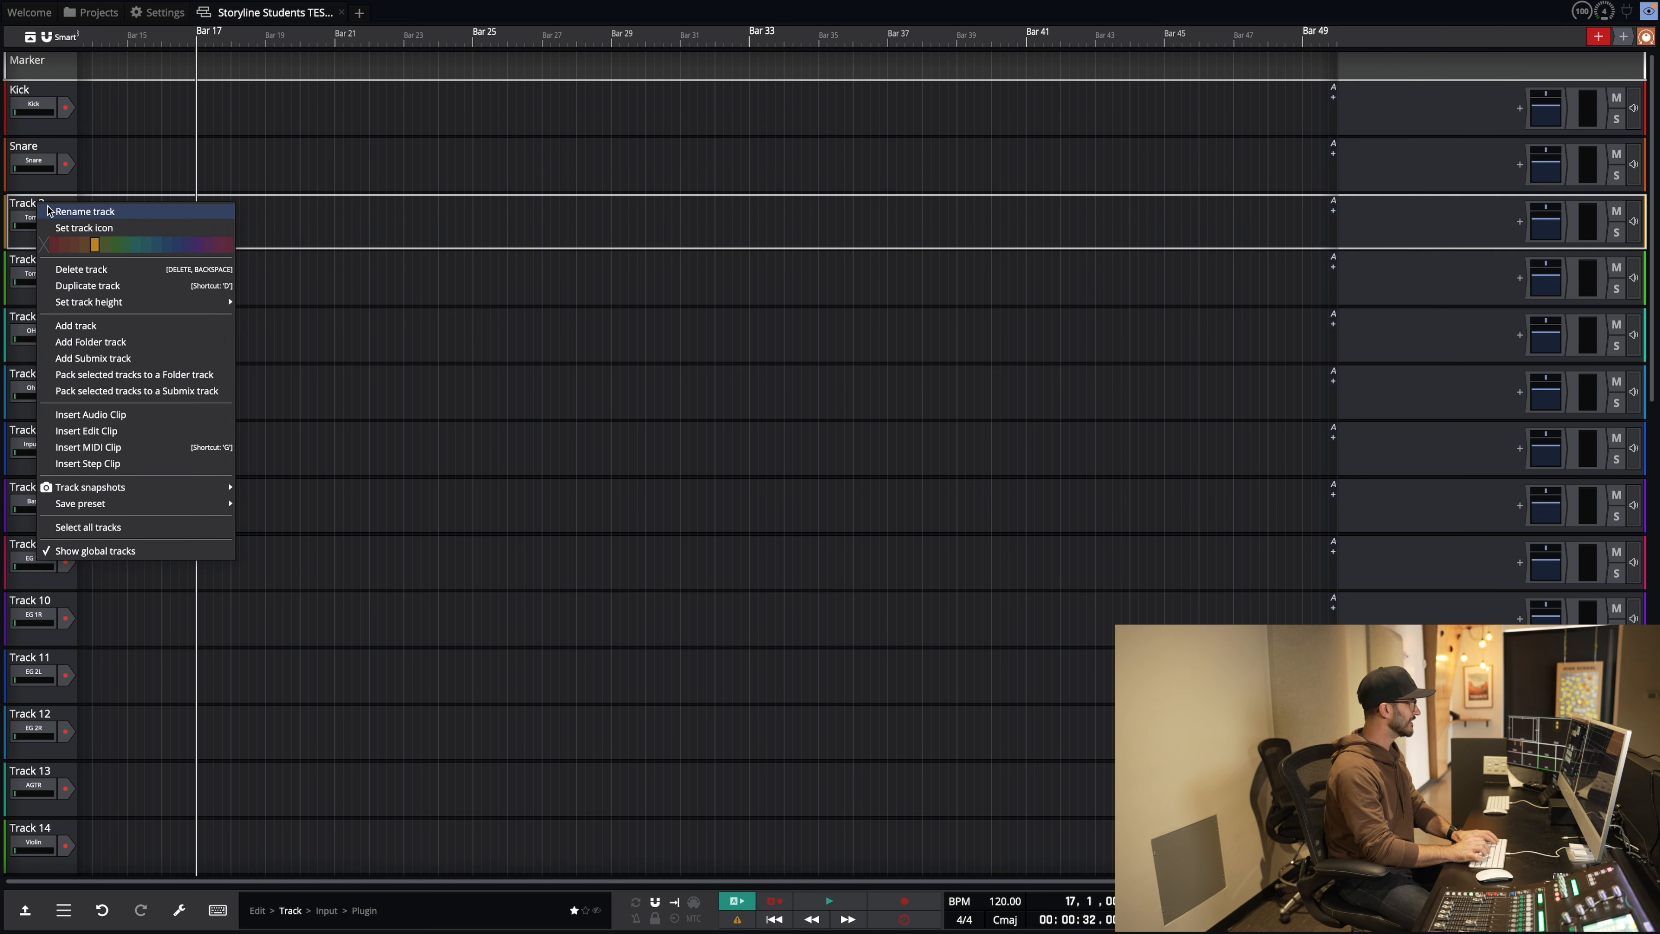
{"action": "left_click", "coordinate": [48, 214]}
{"action": "type", "text": "Tom 1"}
{"action": "key", "text": "Return"}
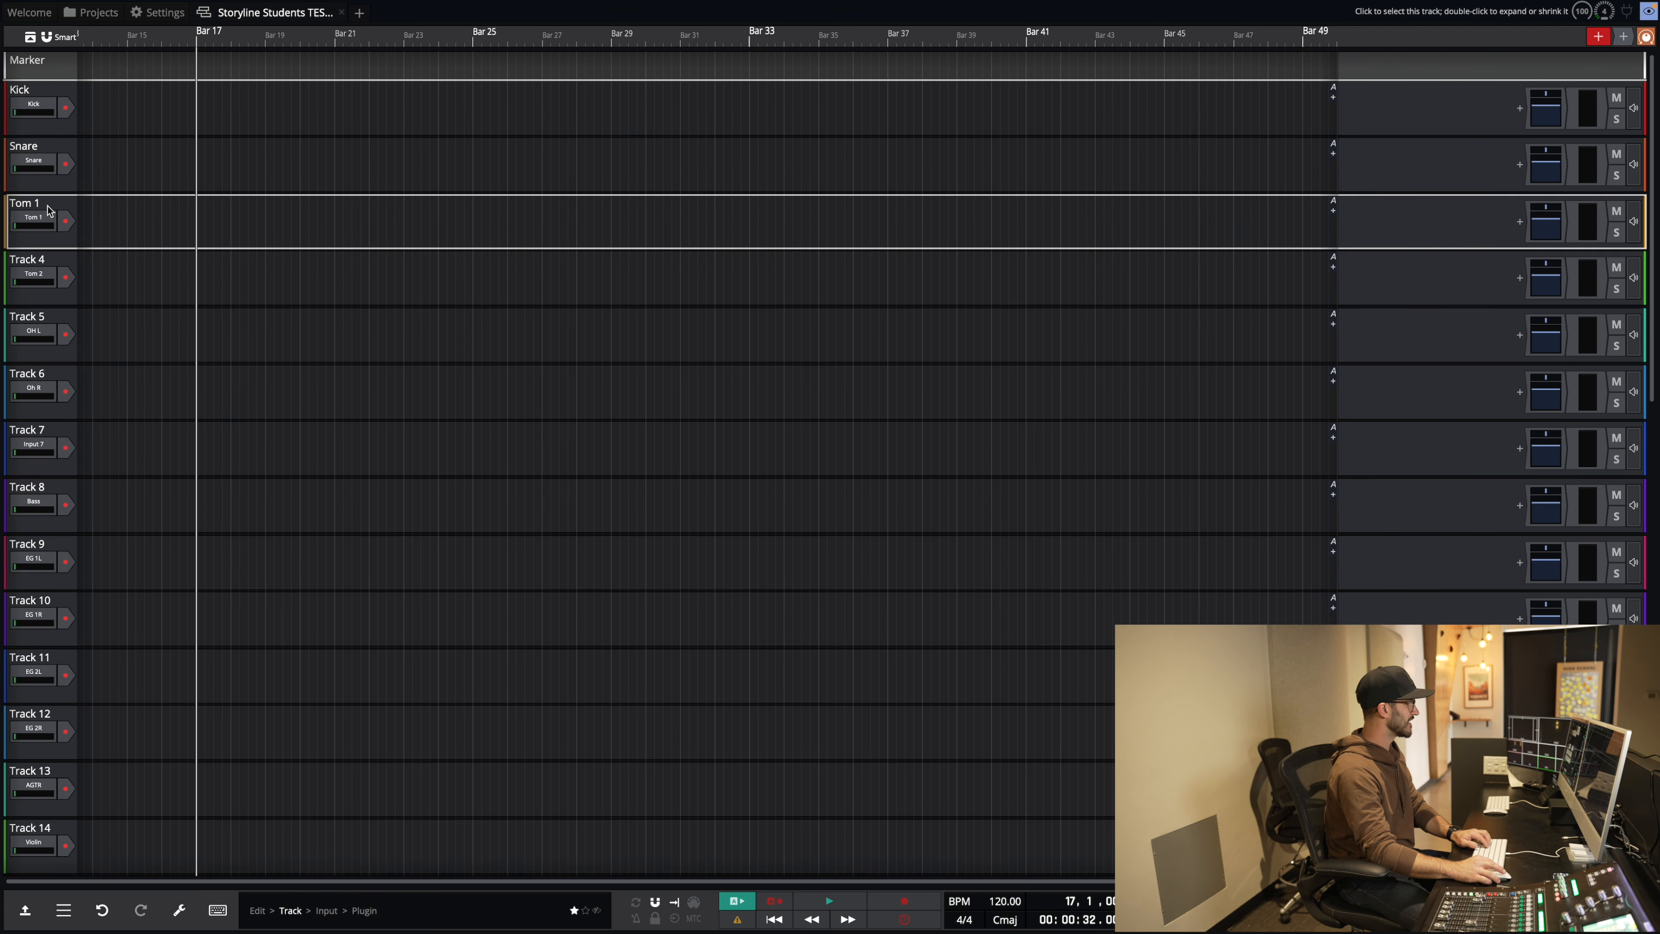
{"action": "right_click", "coordinate": [39, 262]}
{"action": "left_click", "coordinate": [56, 265]}
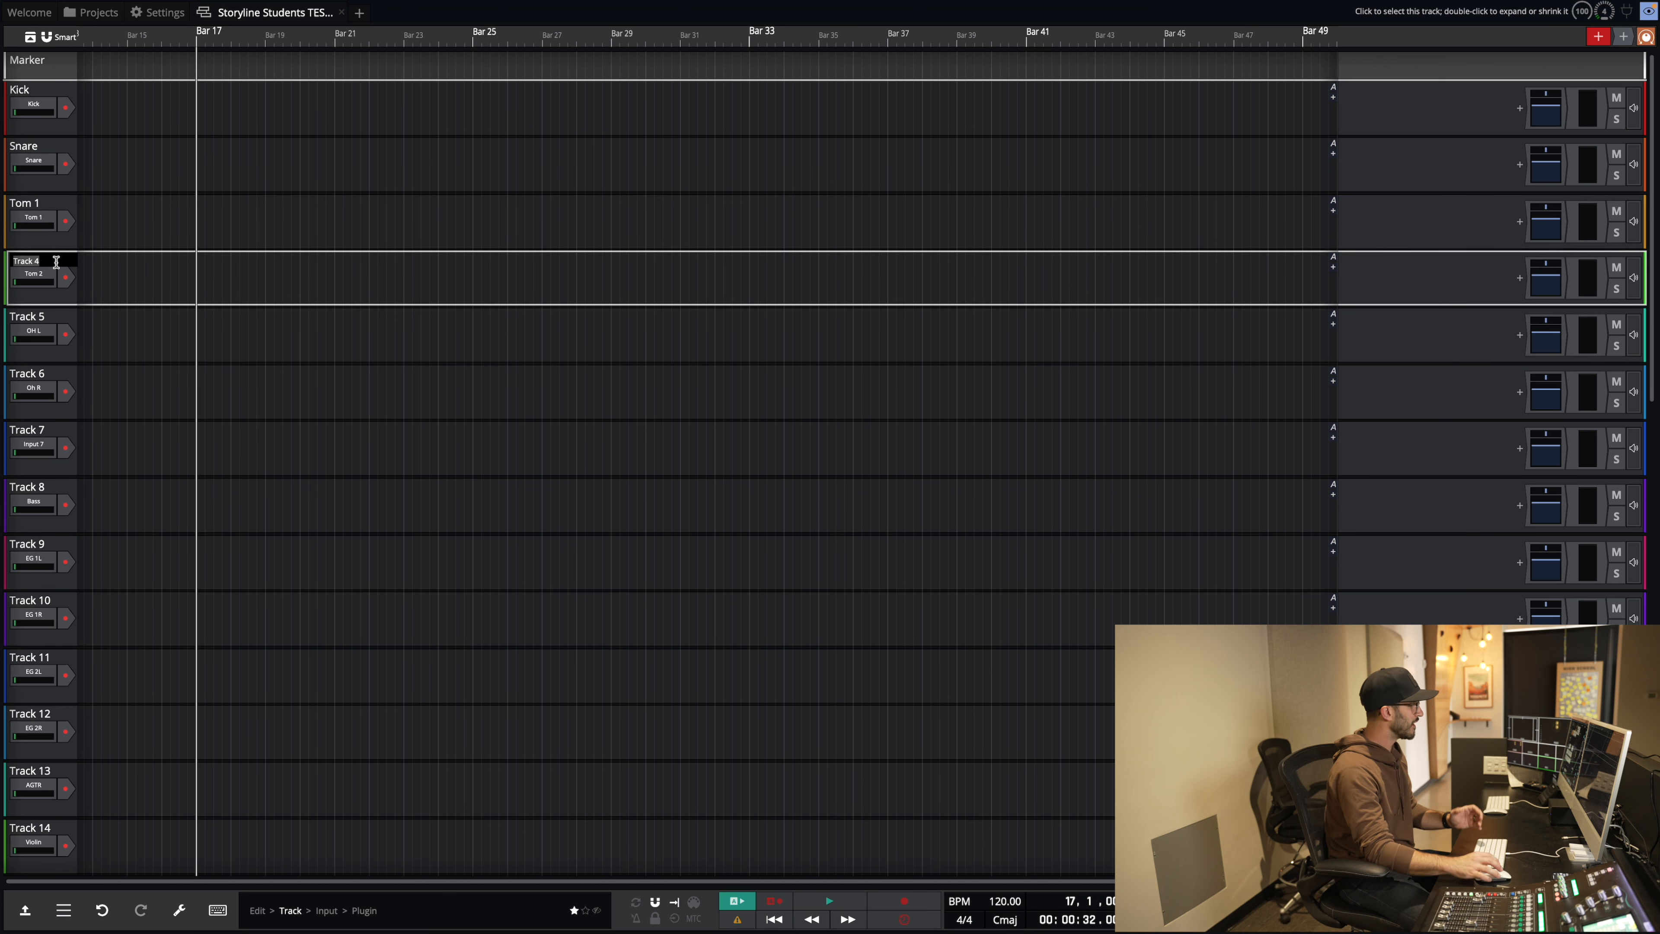
{"action": "type", "text": "Tom 2"}
{"action": "key", "text": "Return"}
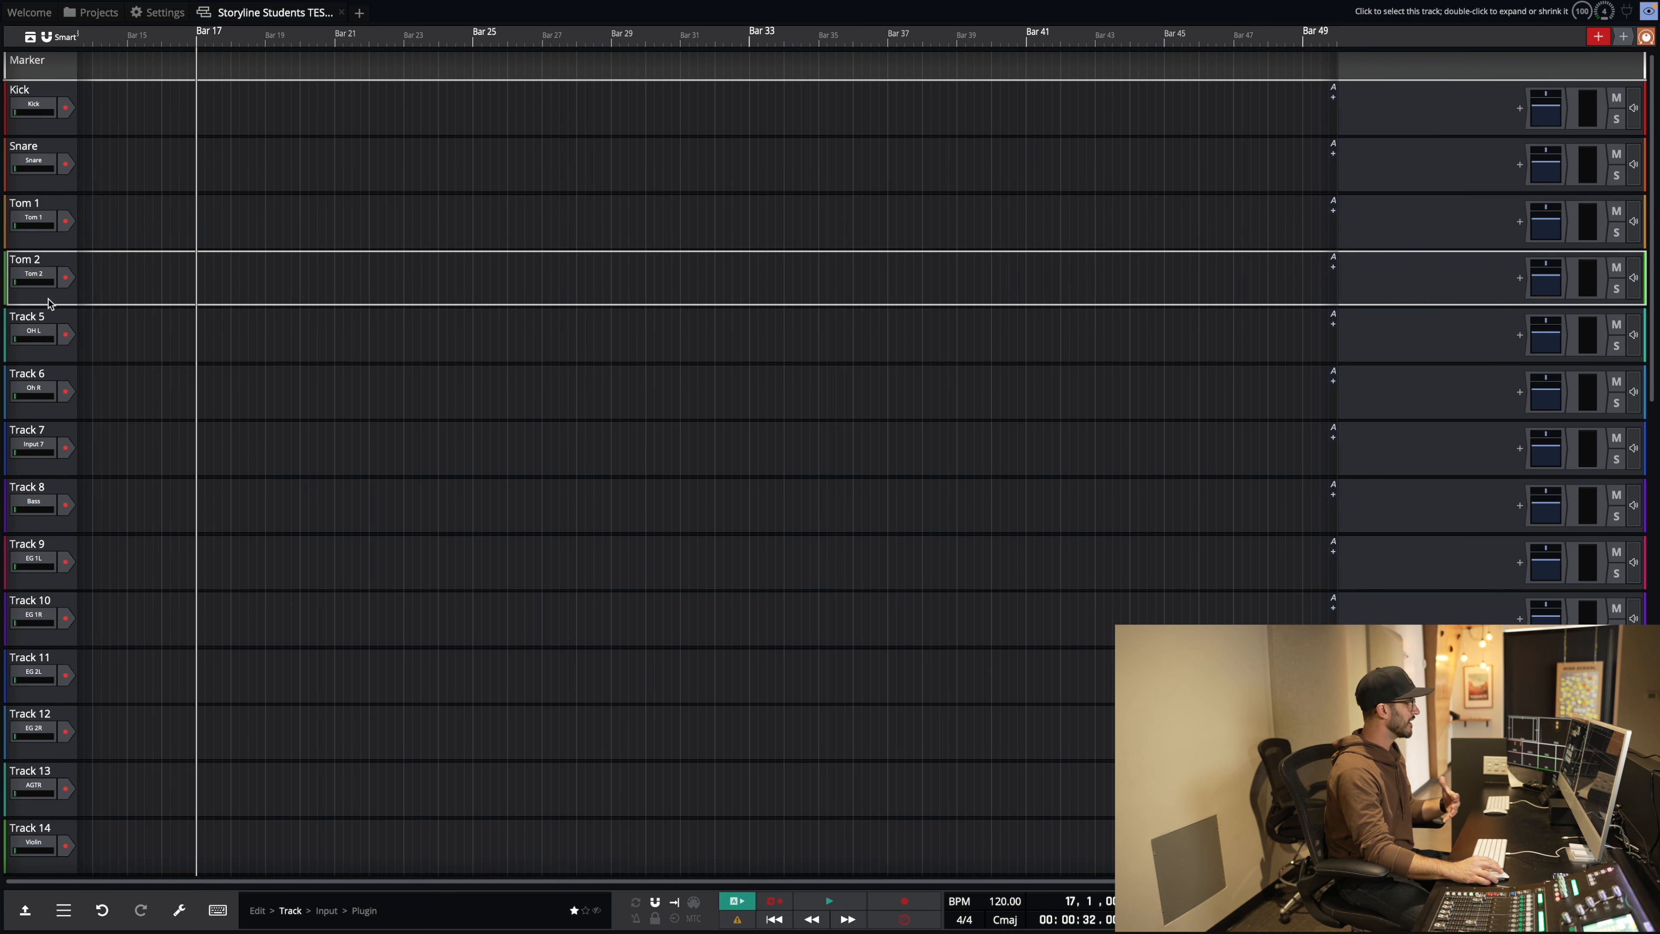
Step: Rename Track 5 to OH L and Track 6 to OH R
{"action": "right_click", "coordinate": [39, 319]}
{"action": "left_click", "coordinate": [68, 321]}
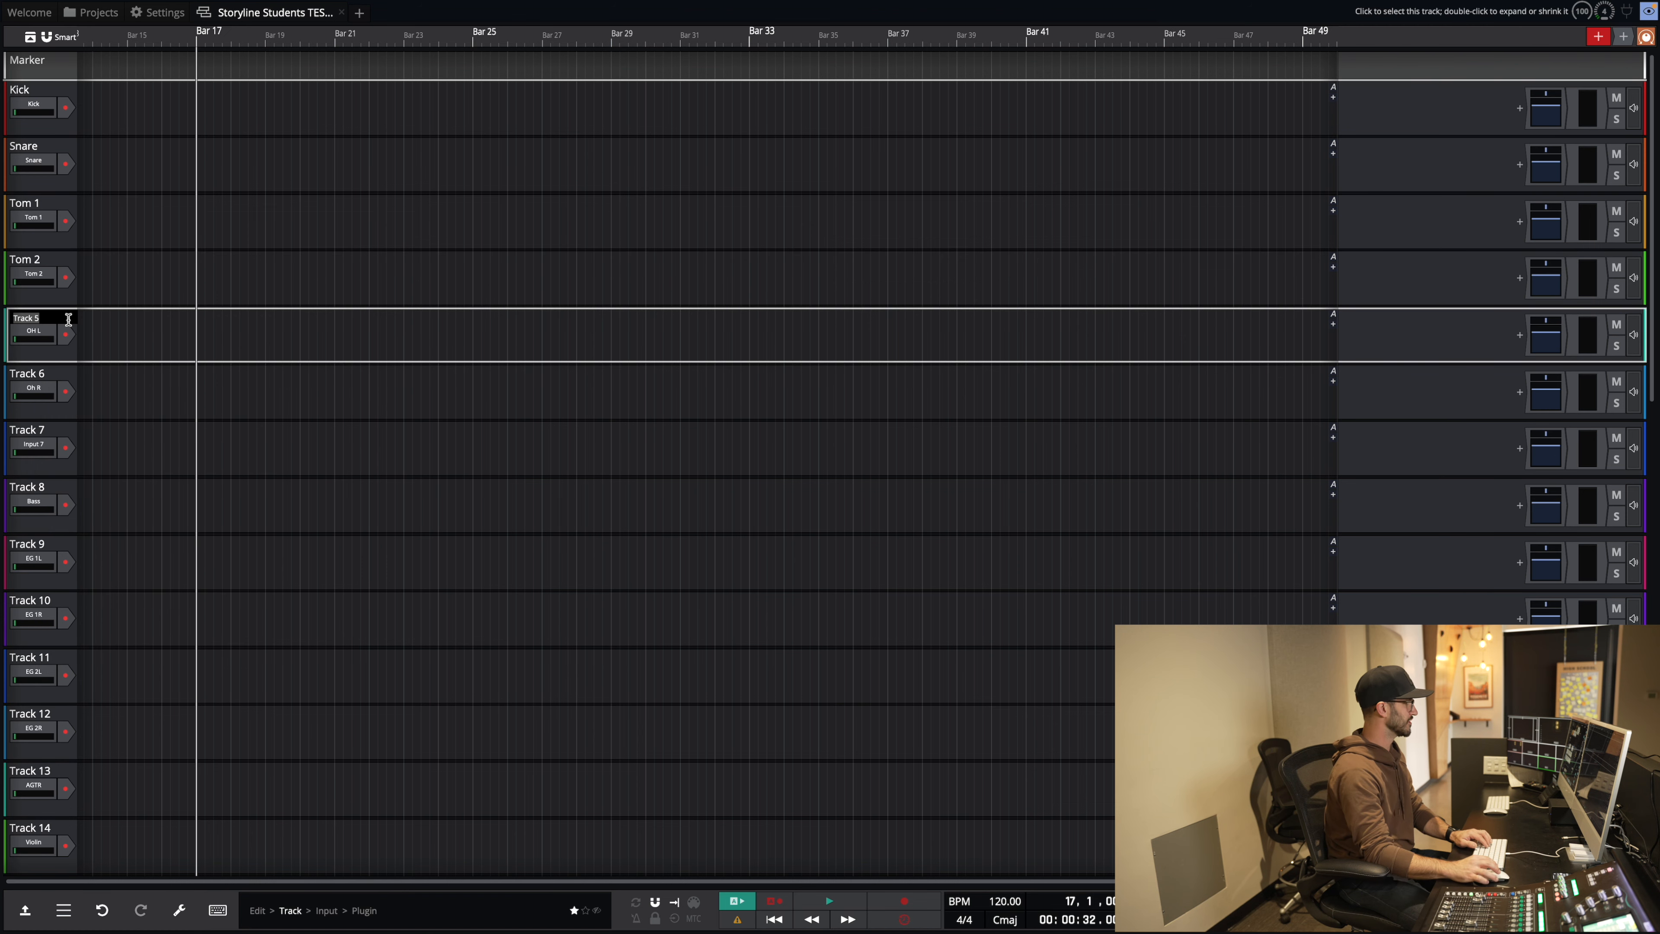
{"action": "type", "text": "OH L"}
{"action": "key", "text": "Return"}
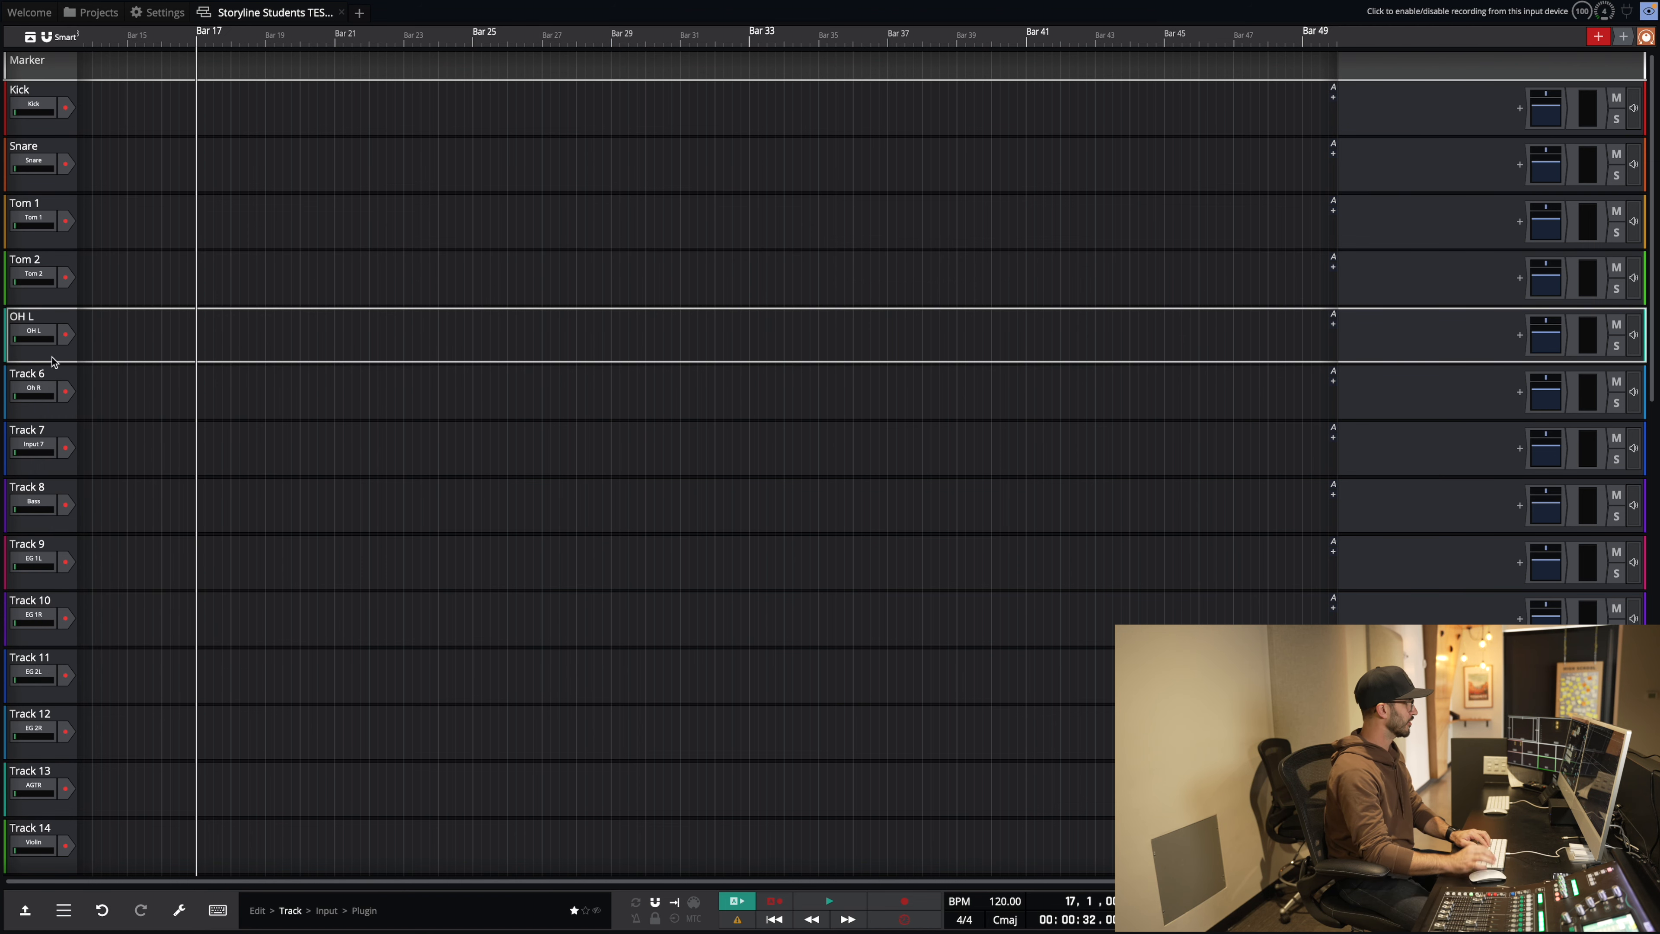
{"action": "right_click", "coordinate": [41, 374]}
{"action": "left_click", "coordinate": [63, 382]}
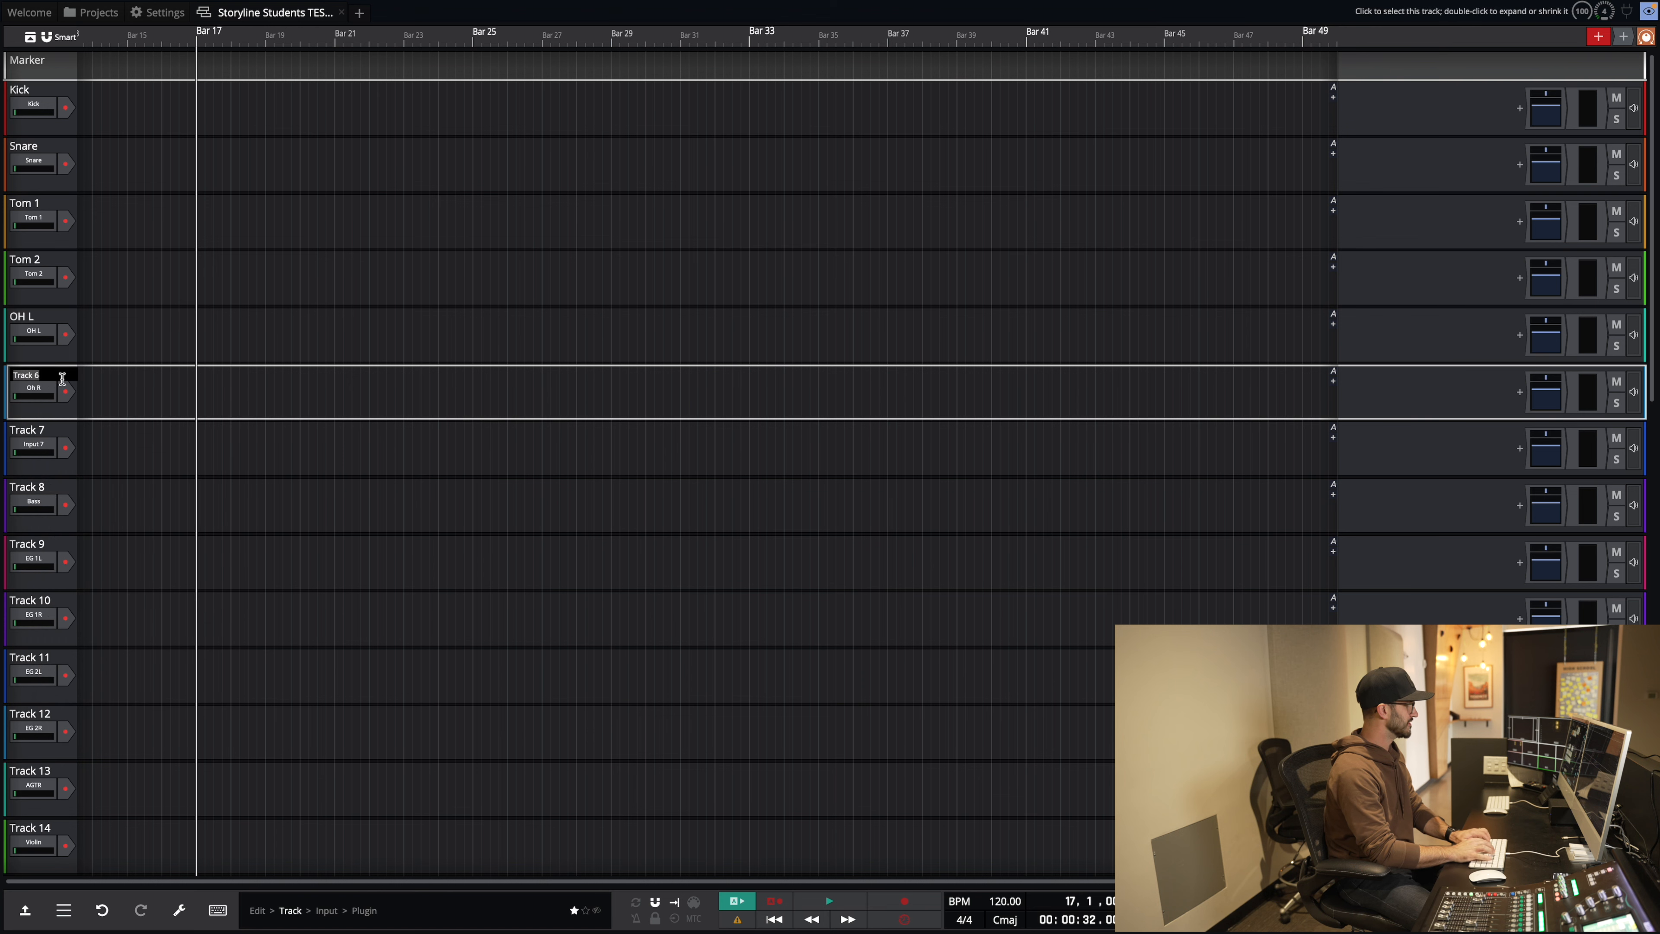
{"action": "type", "text": "Oh R"}
{"action": "key", "text": "BackSpace"}
{"action": "key", "text": "BackSpace"}
{"action": "key", "text": "BackSpace"}
{"action": "type", "text": "H R"}
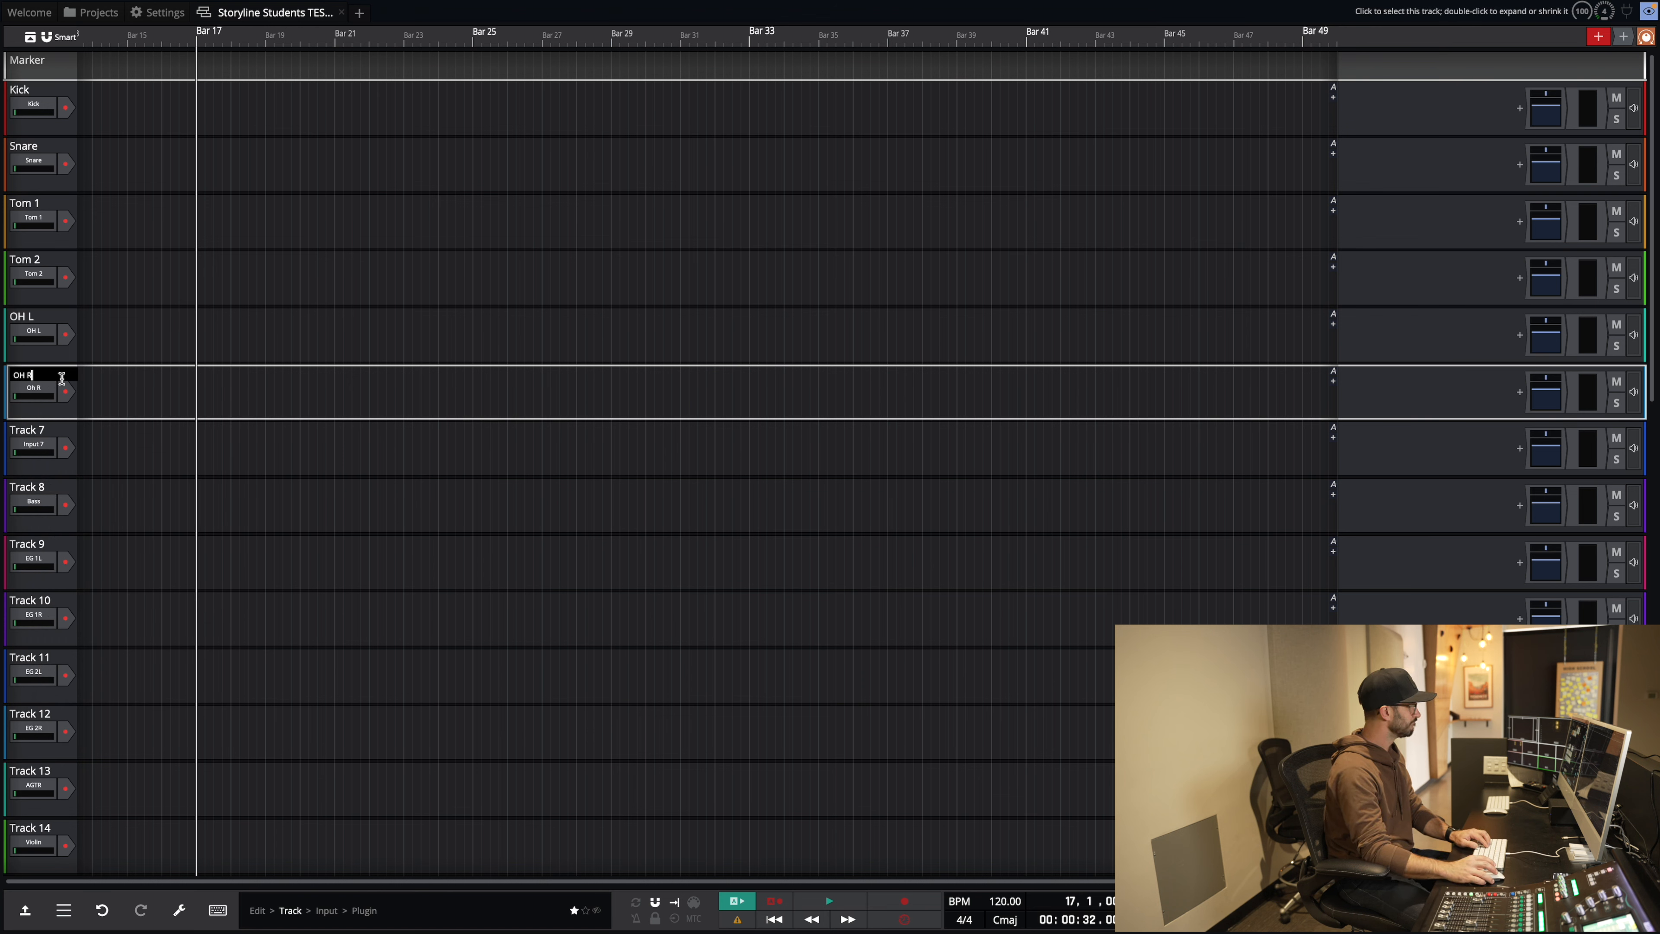
{"action": "key", "text": "Return"}
Step: Leave Track 7 as Input 7 and rename Track 8 to Bass
{"action": "right_click", "coordinate": [39, 429]}
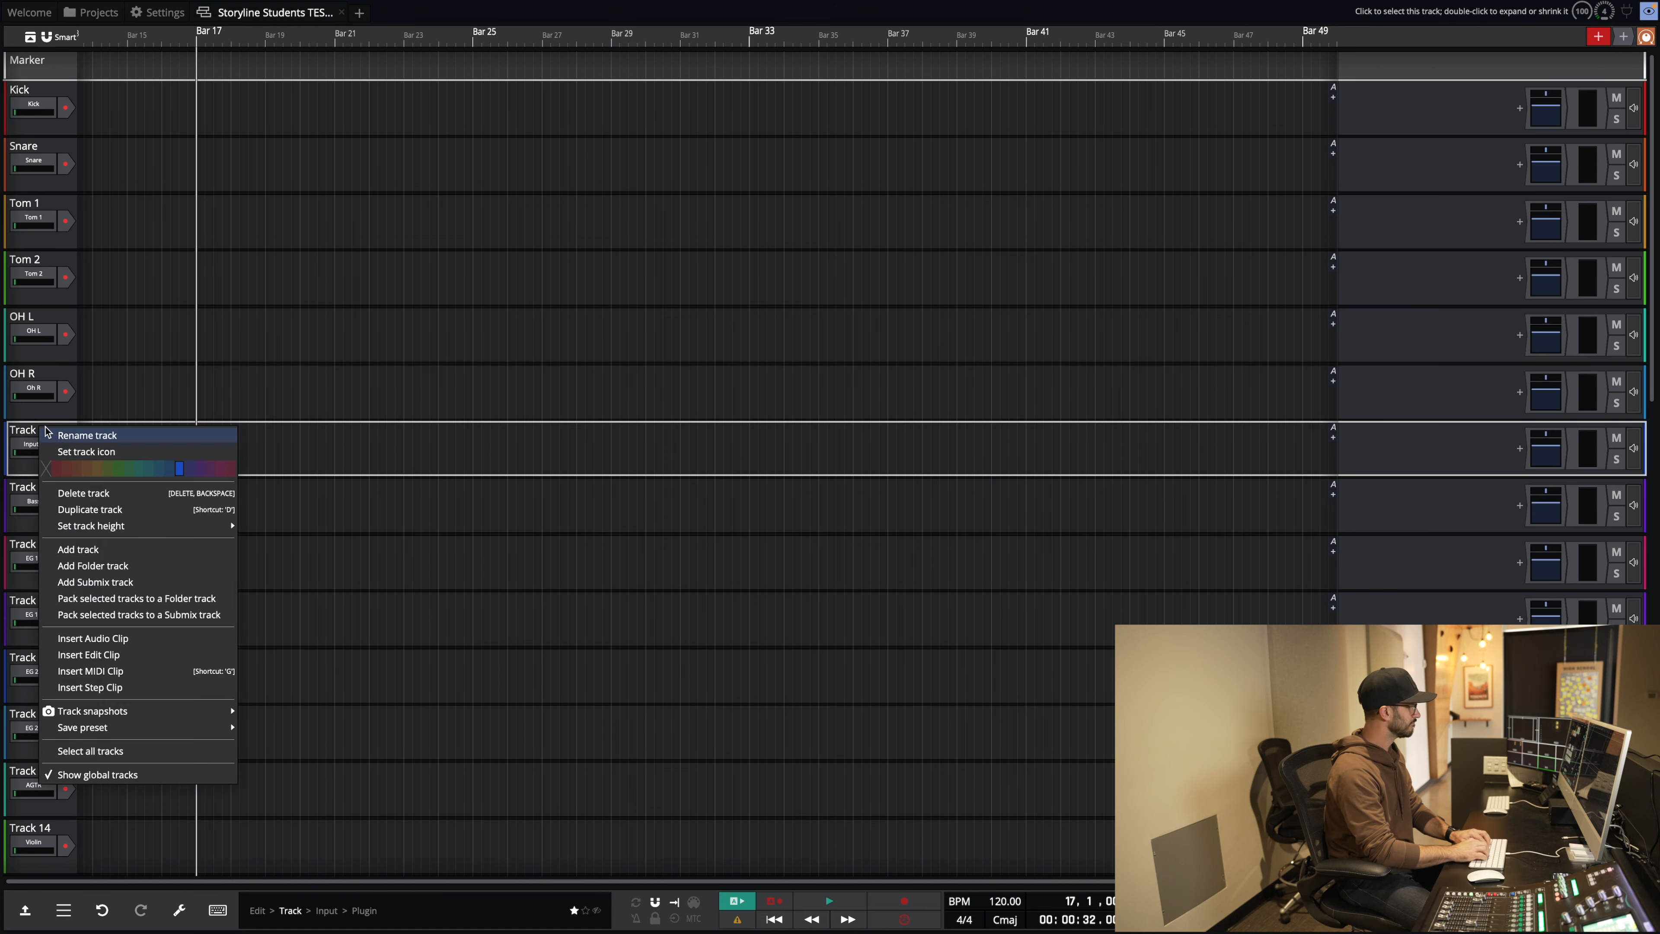
{"action": "left_click", "coordinate": [60, 435]}
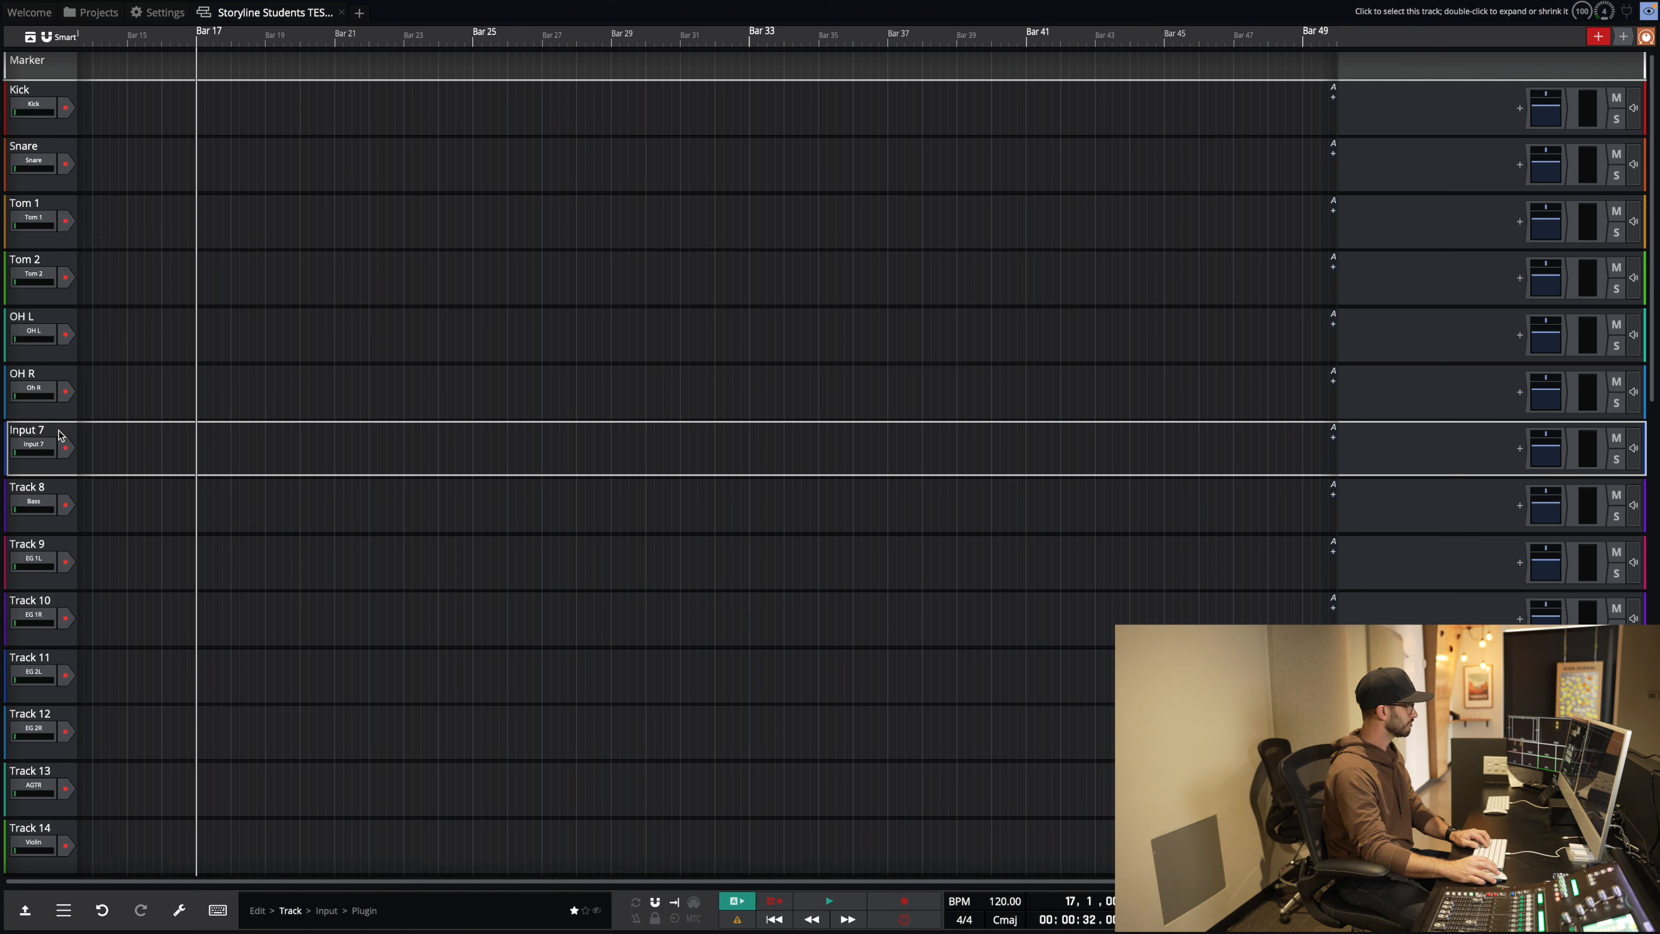
{"action": "right_click", "coordinate": [37, 479]}
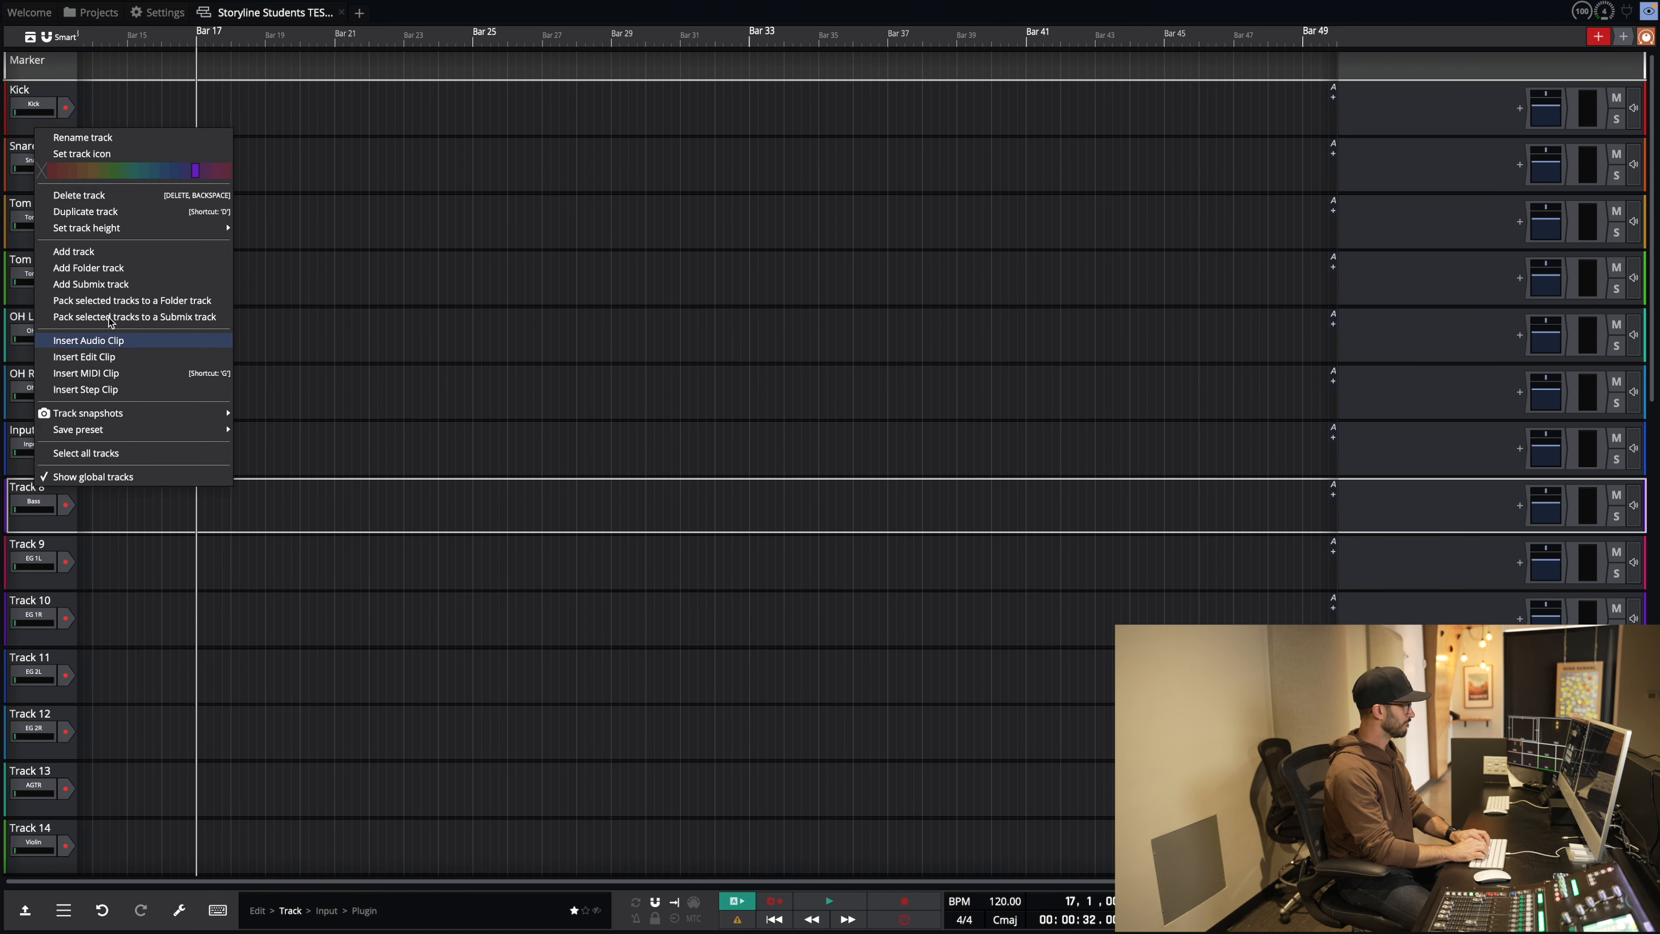
{"action": "left_click", "coordinate": [123, 138]}
{"action": "type", "text": "Bass"}
{"action": "key", "text": "Return"}
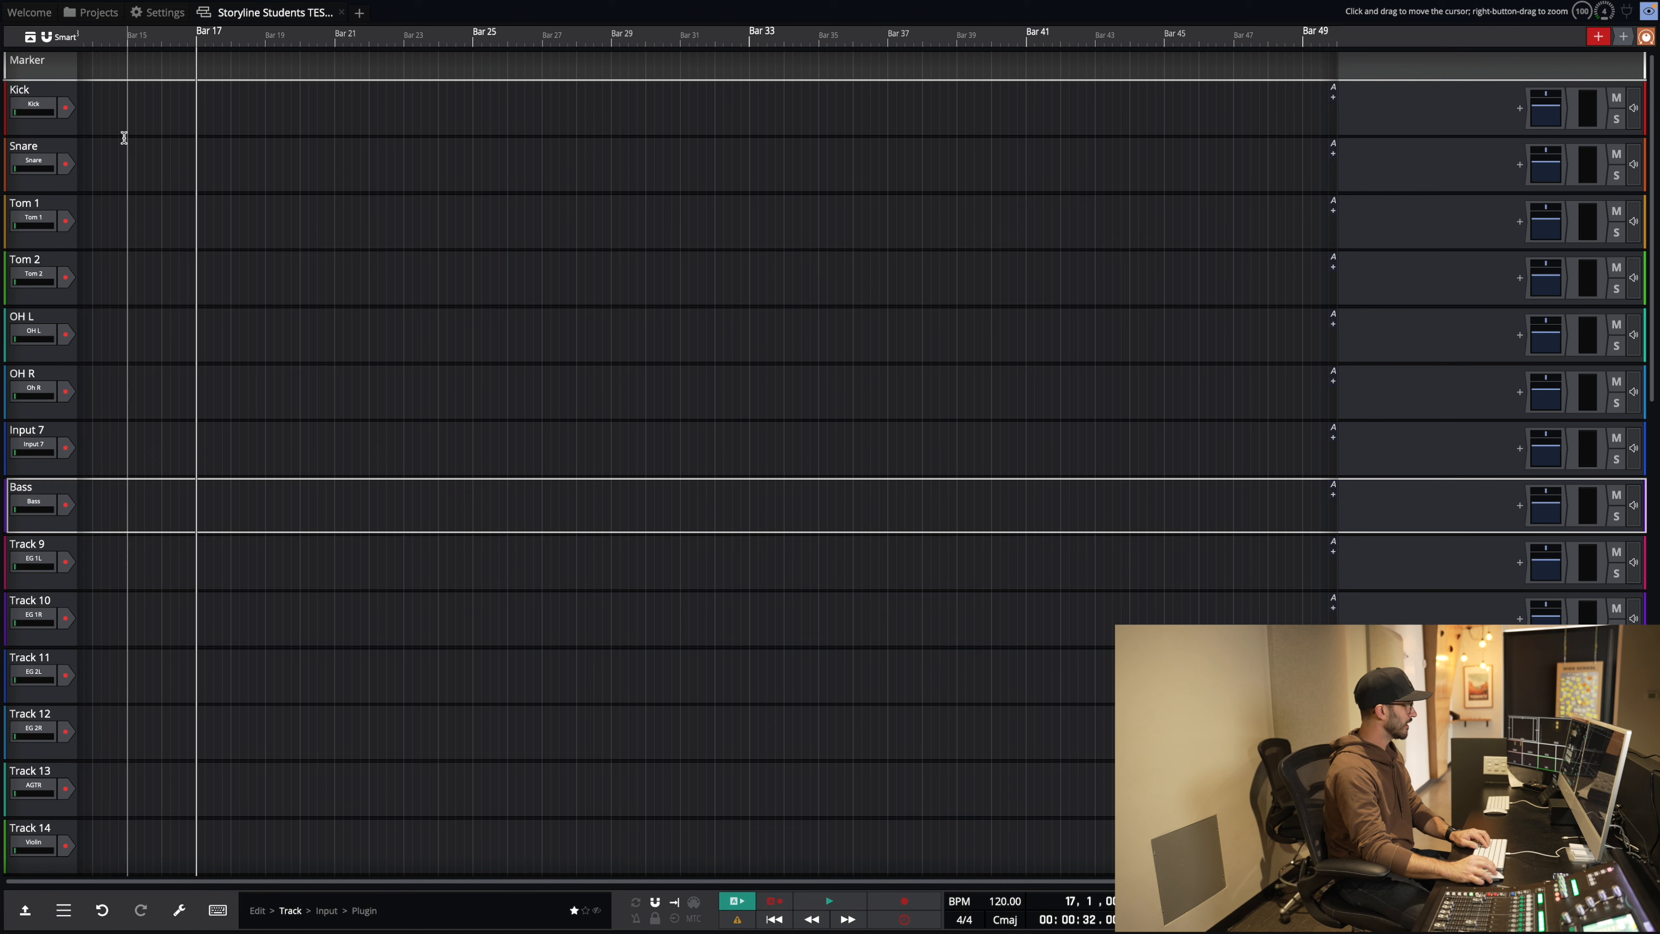
{"action": "right_click", "coordinate": [42, 546]}
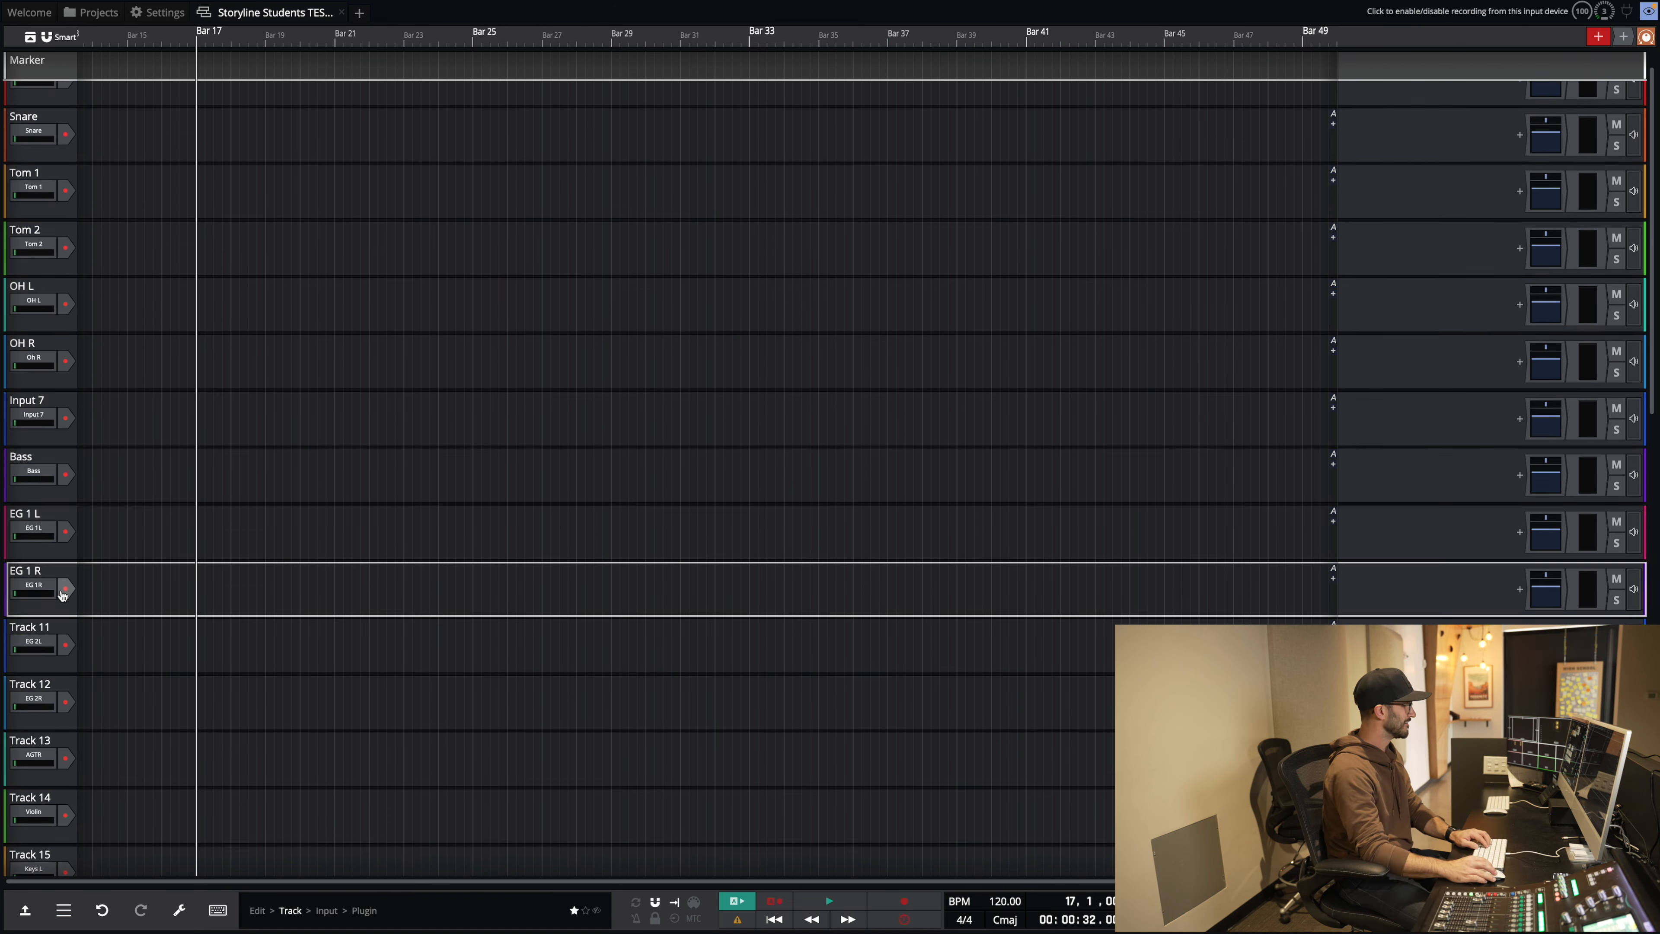
Step: Rename tracks 11 and 12 to EG 2 L and EG 2 R
{"action": "right_click", "coordinate": [59, 612]}
{"action": "left_click", "coordinate": [79, 262]}
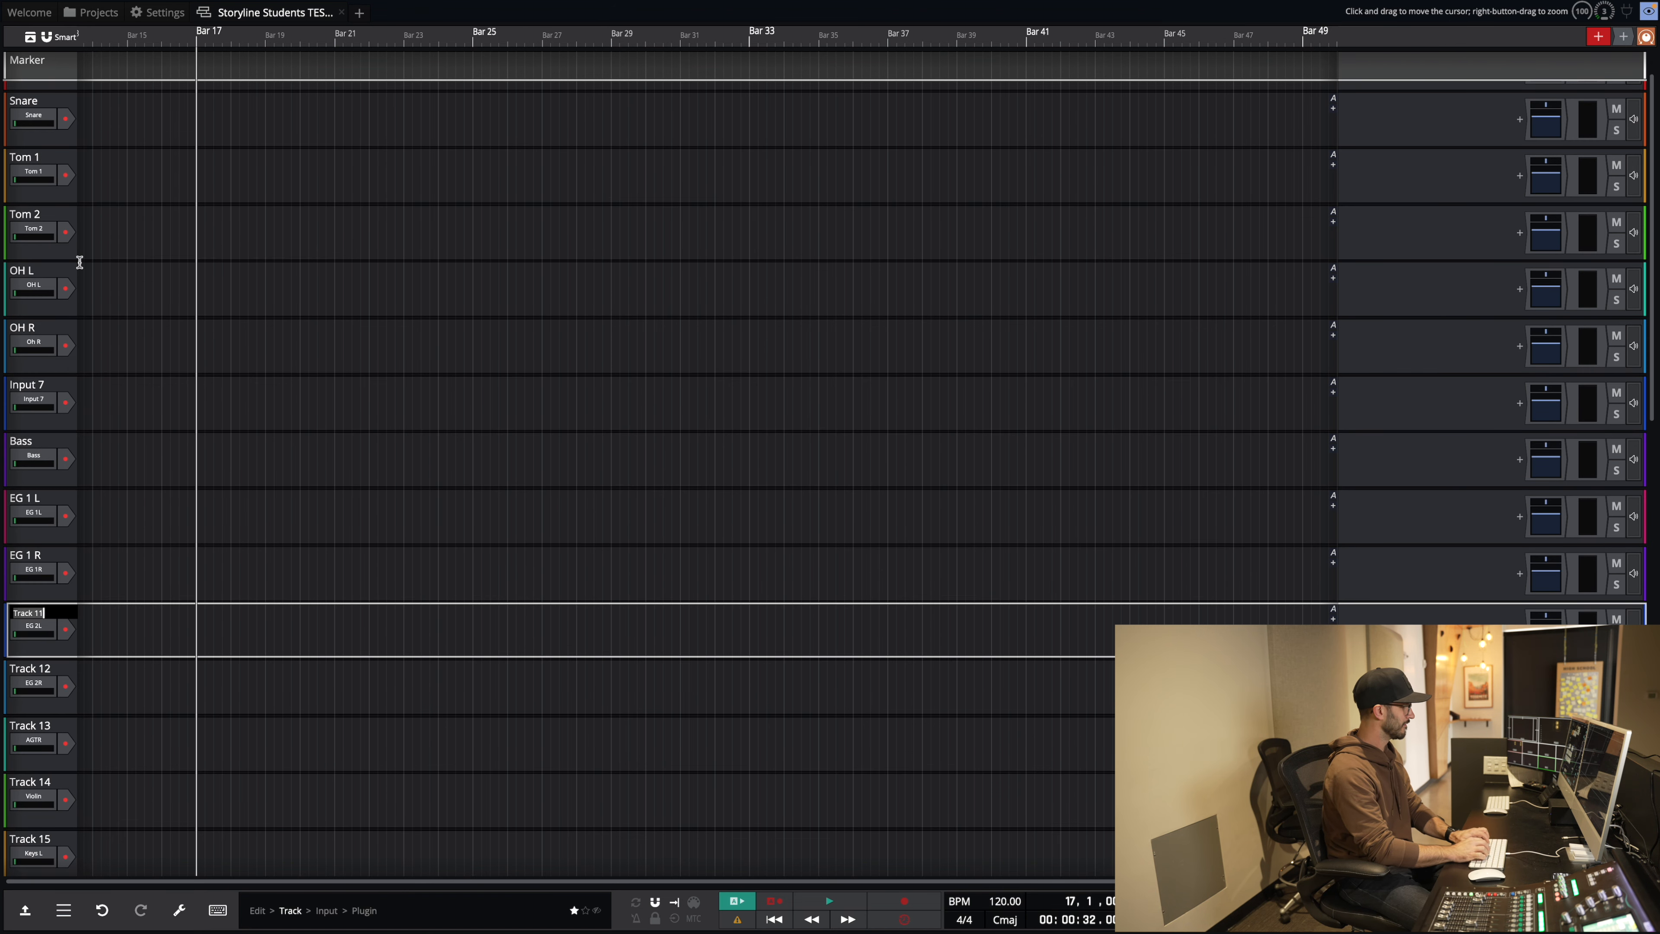
{"action": "type", "text": "EG 2 L"}
{"action": "key", "text": "Return"}
{"action": "right_click", "coordinate": [43, 668]}
{"action": "left_click", "coordinate": [62, 316]}
{"action": "type", "text": "EG 2 R"}
{"action": "key", "text": "Return"}
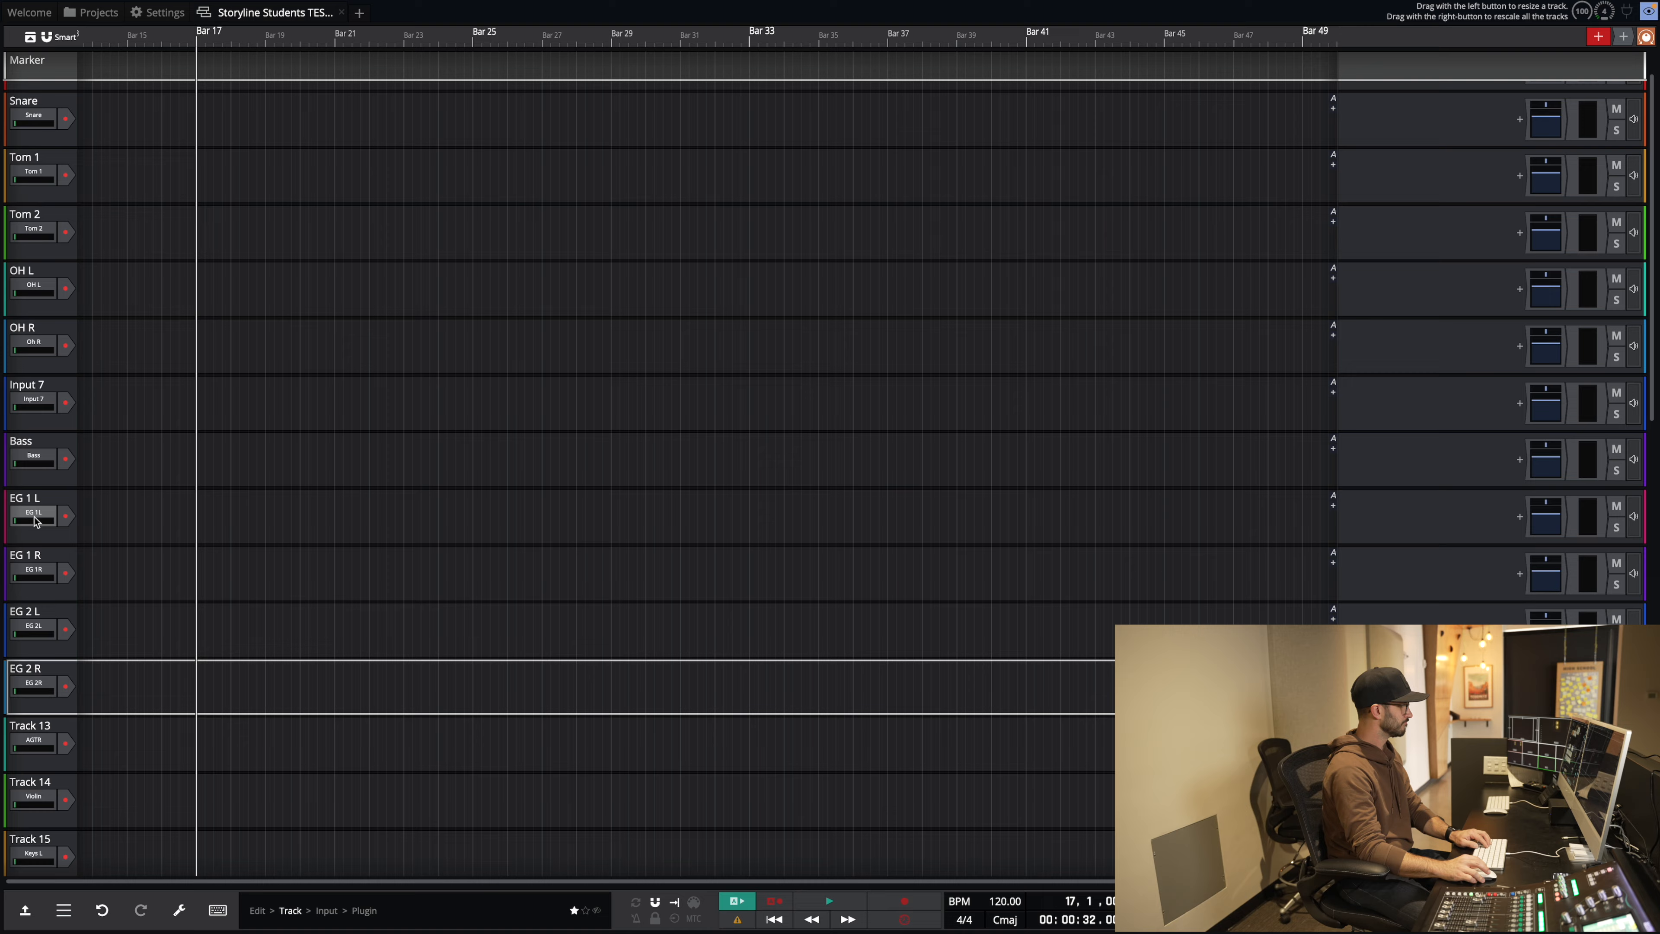
Step: Rename tracks 13 and 14 after their inputs, starting track 13 with AGT
{"action": "scroll", "coordinate": [46, 527], "scroll_direction": "down", "scroll_amount": 3}
{"action": "right_click", "coordinate": [43, 584]}
{"action": "left_click", "coordinate": [65, 222]}
{"action": "type", "text": "AGTR"}
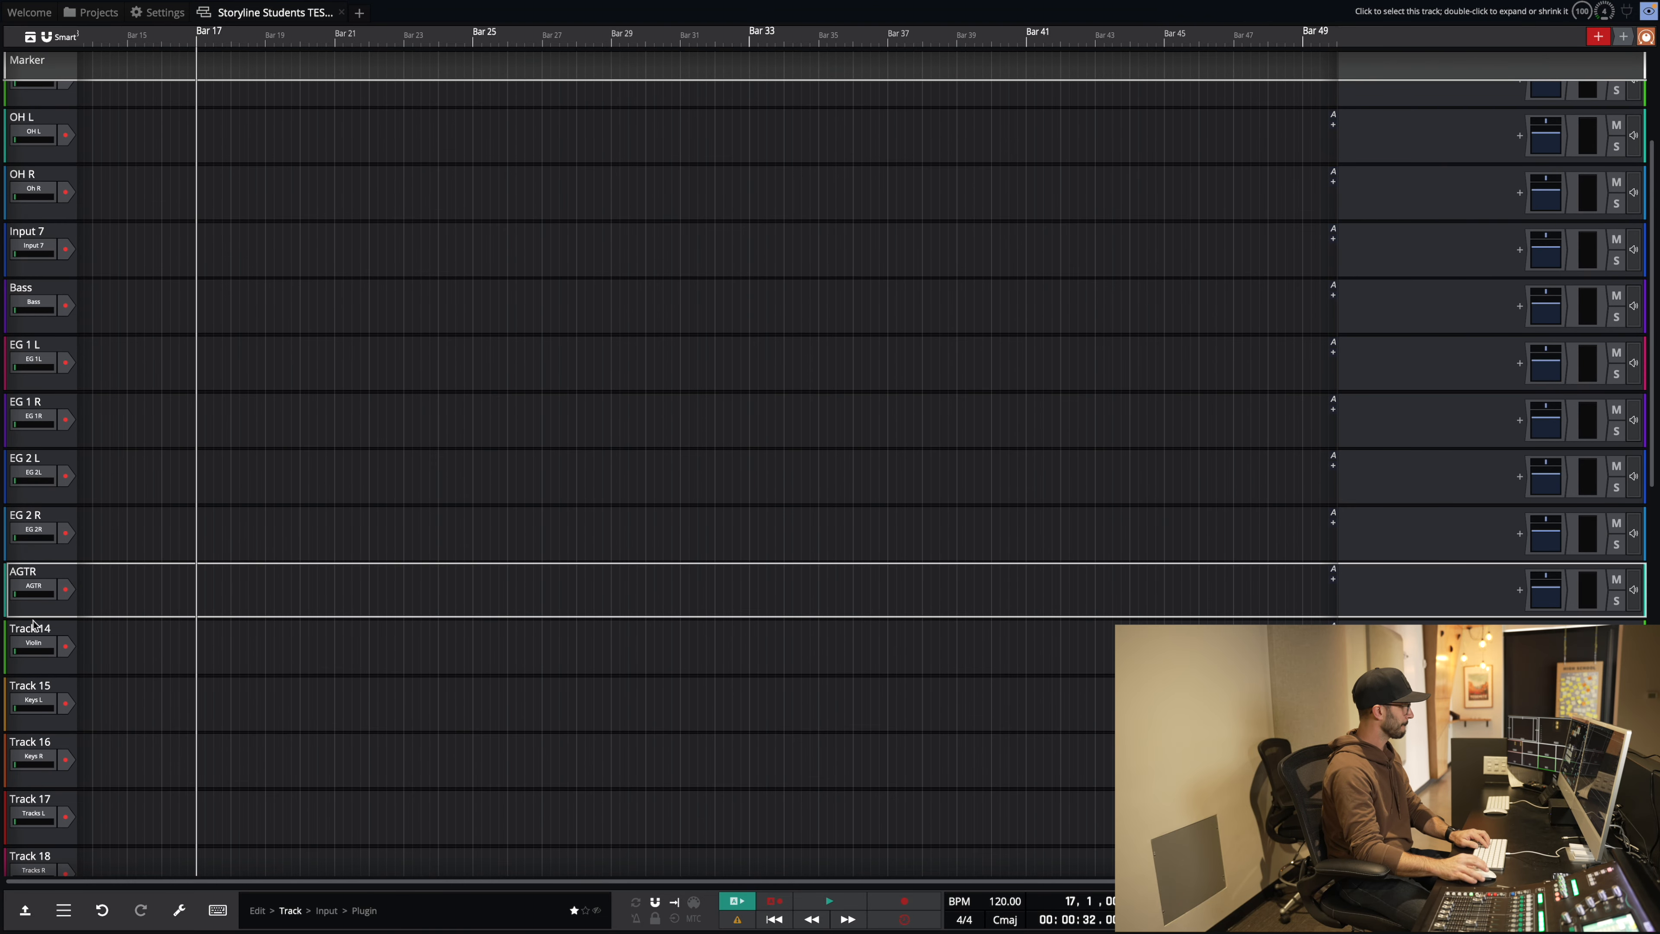
{"action": "right_click", "coordinate": [34, 624]}
{"action": "left_click", "coordinate": [76, 282]}
Step: Rename tracks 15 and 16 after their inputs
{"action": "scroll", "coordinate": [56, 419], "scroll_direction": "down", "scroll_amount": 3}
{"action": "right_click", "coordinate": [30, 550]}
{"action": "left_click", "coordinate": [98, 203]}
{"action": "type", "text": "Keys L"}
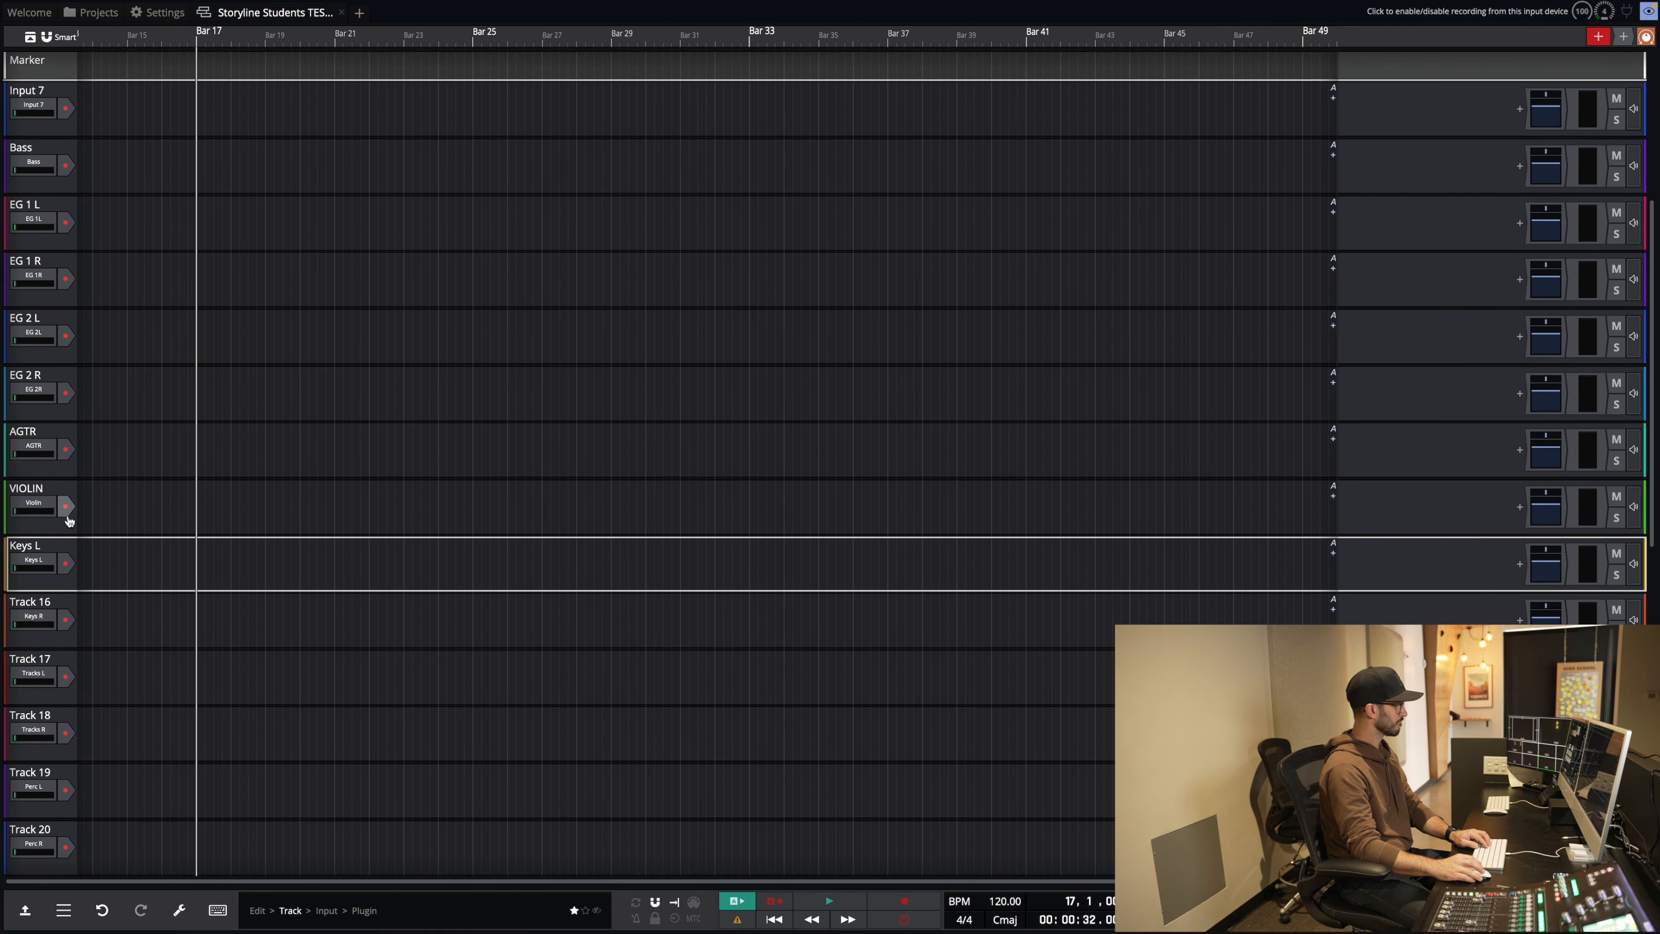
{"action": "right_click", "coordinate": [33, 611]}
{"action": "left_click", "coordinate": [91, 247]}
Step: Rename tracks 17 and 18 after their inputs, with track 18 named Tracks R
{"action": "scroll", "coordinate": [91, 247], "scroll_direction": "down", "scroll_amount": 3}
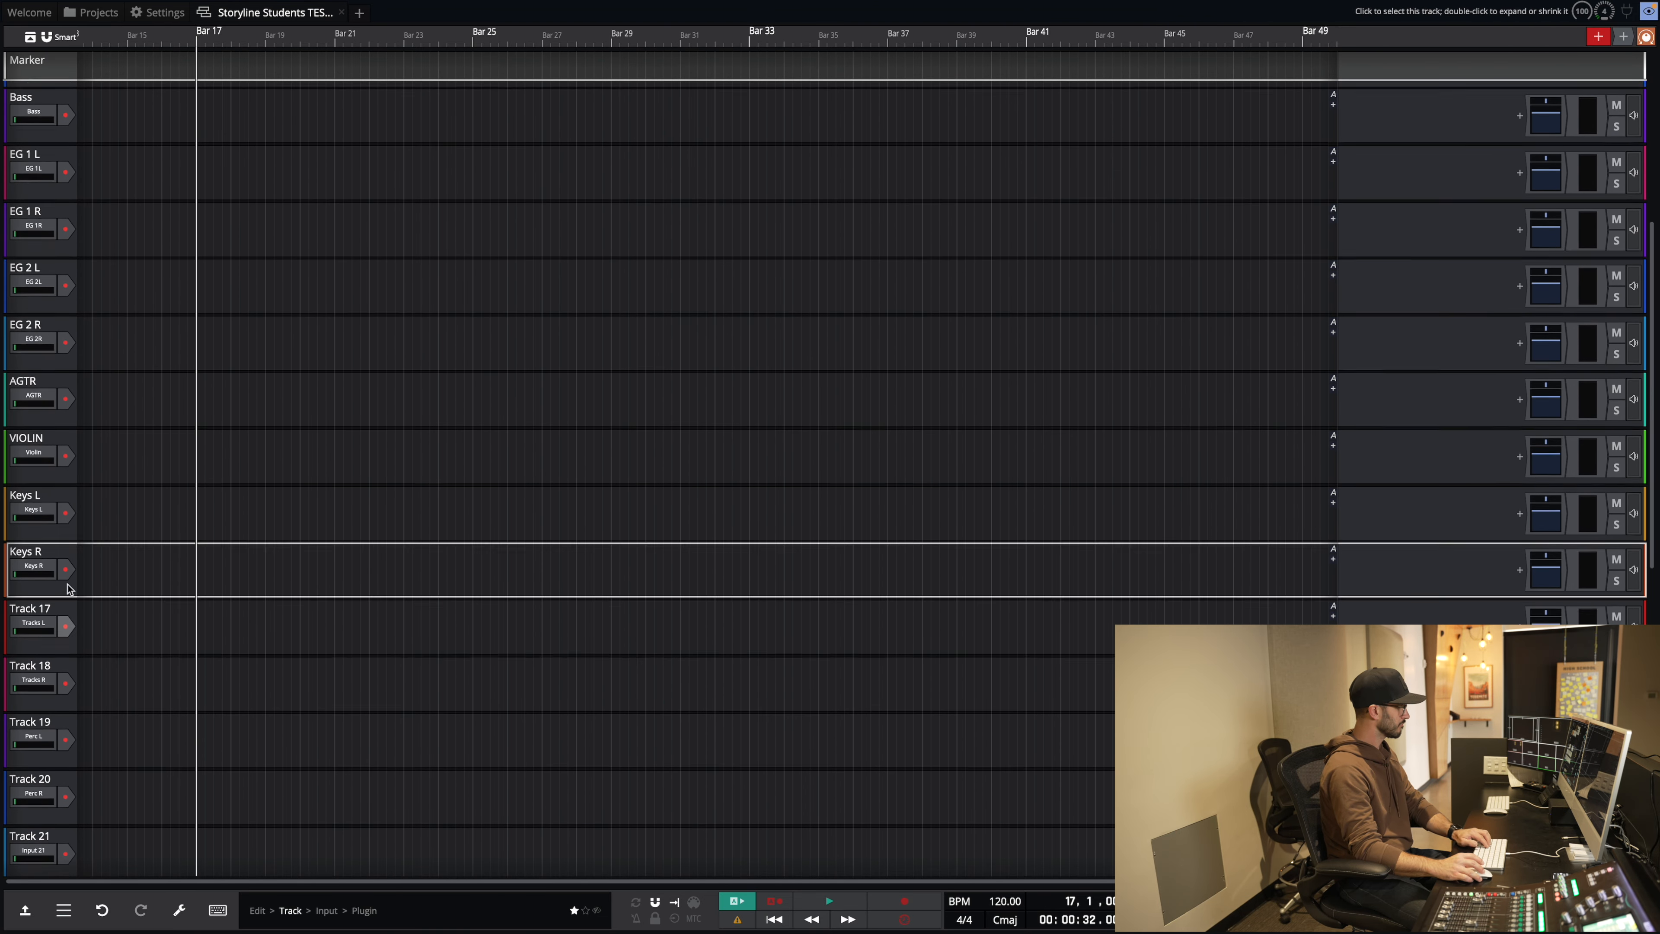
{"action": "right_click", "coordinate": [34, 589]}
{"action": "left_click", "coordinate": [96, 231]}
{"action": "type", "text": "TRac"}
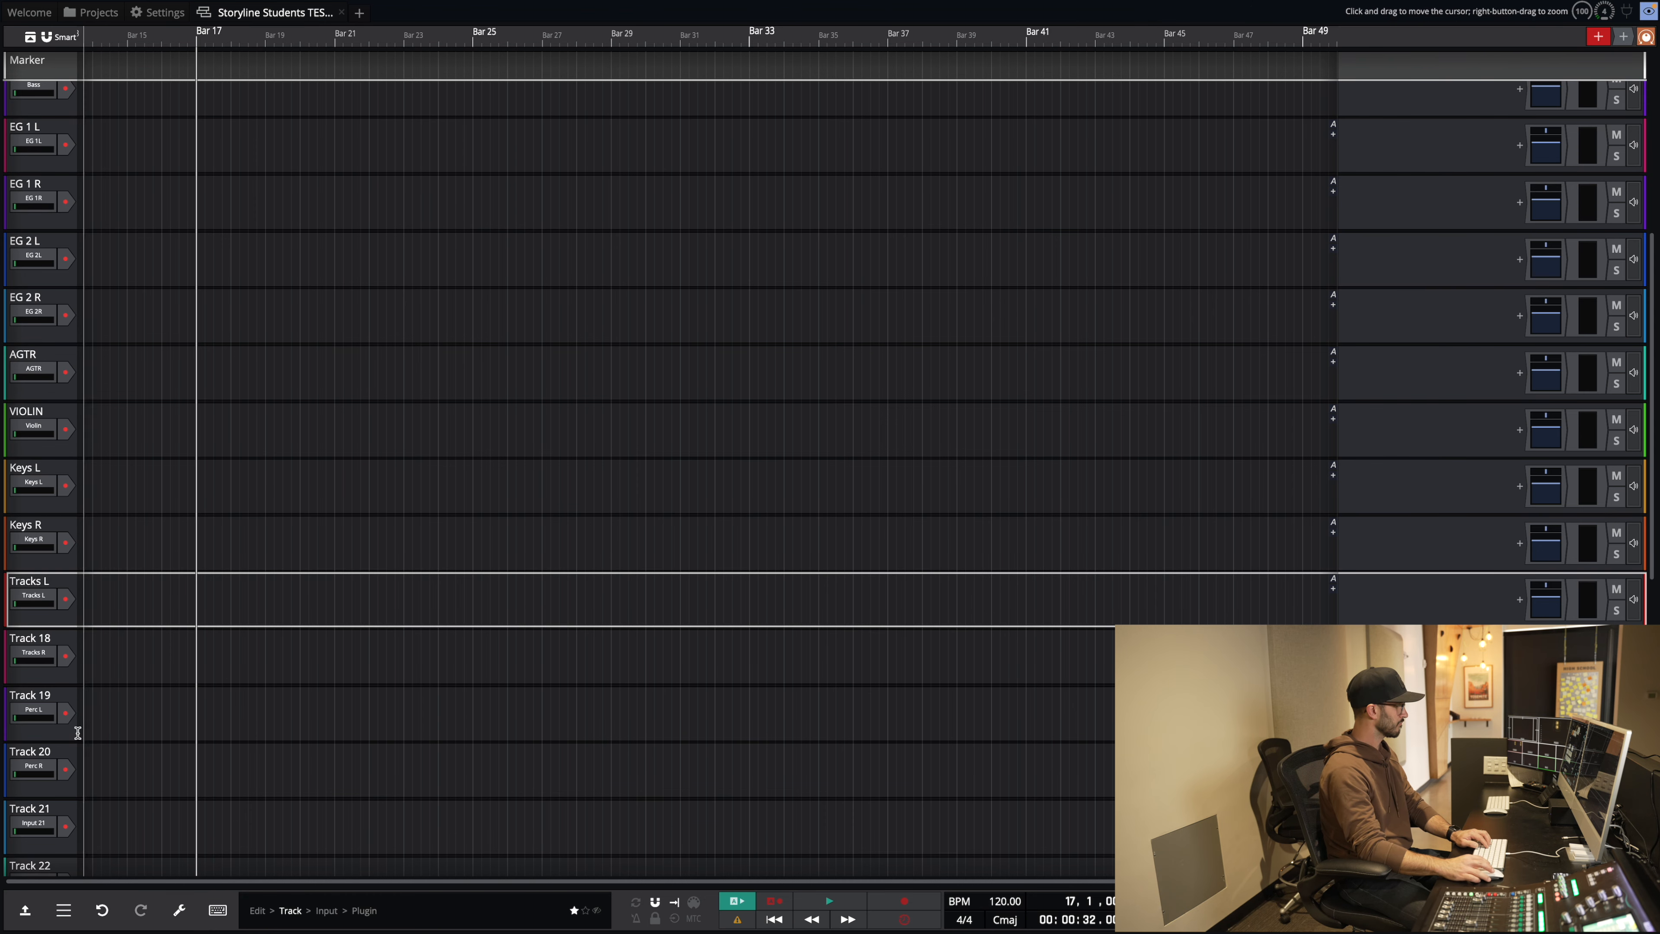
{"action": "right_click", "coordinate": [40, 646]}
{"action": "left_click", "coordinate": [125, 293]}
{"action": "type", "text": "Tracks R"}
{"action": "key", "text": "Return"}
Step: Rename tracks 19 and 20 after their inputs, with track 20 named Perc R
{"action": "right_click", "coordinate": [36, 697]}
{"action": "left_click", "coordinate": [122, 338]}
{"action": "type", "text": "P"}
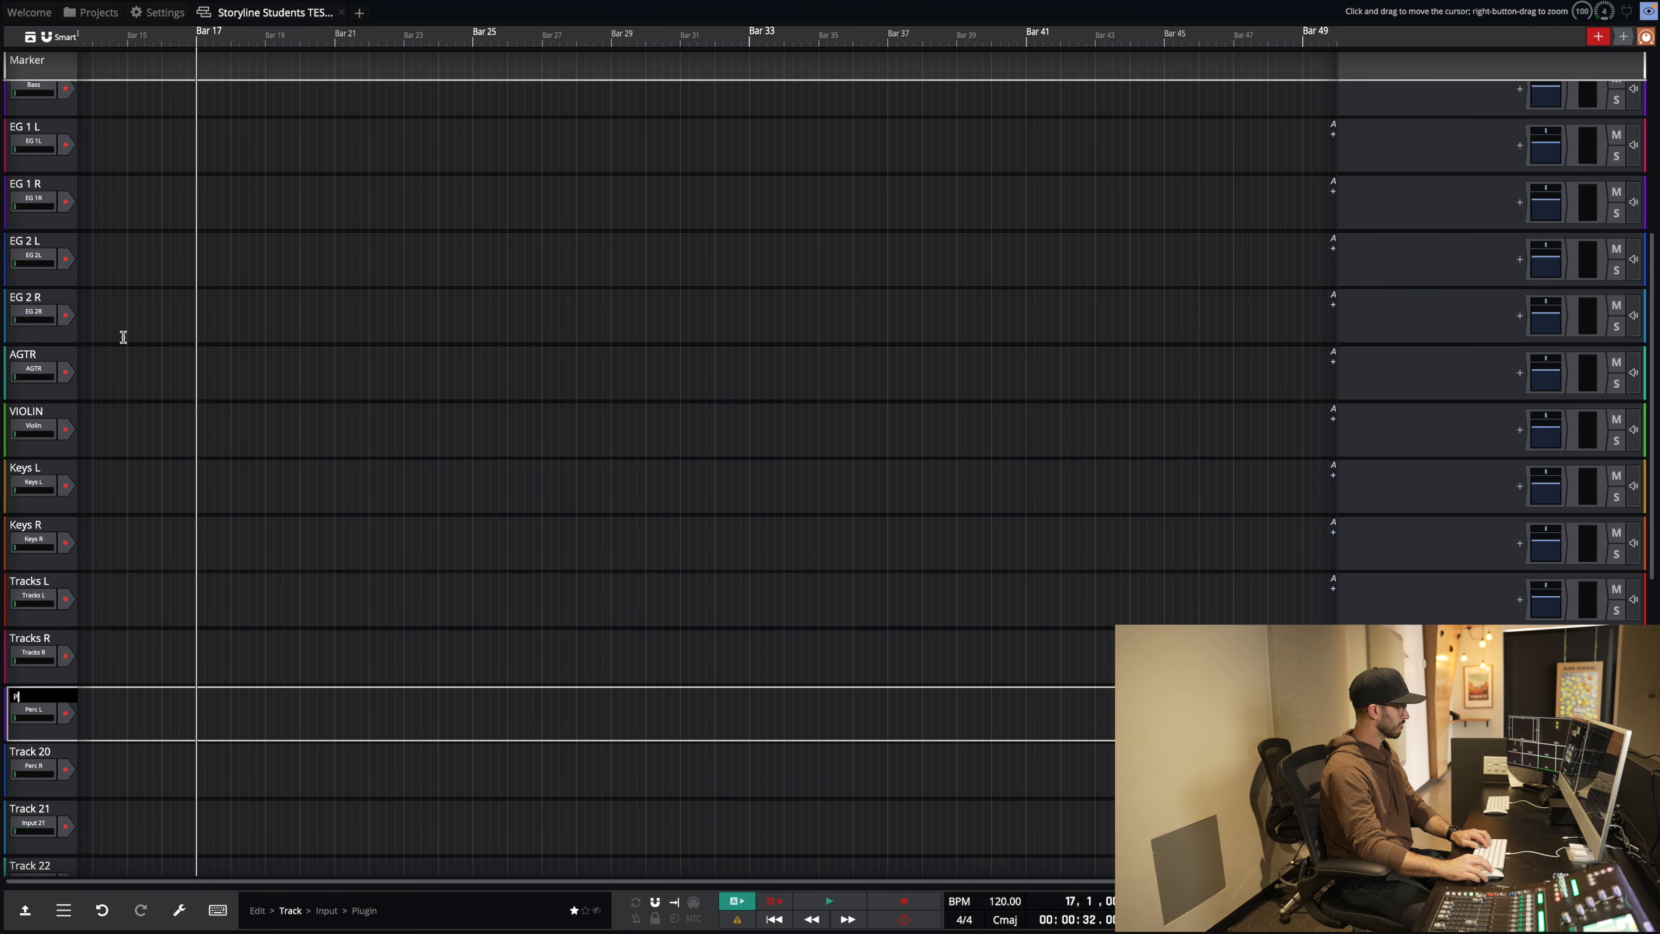
{"action": "right_click", "coordinate": [27, 759]}
{"action": "left_click", "coordinate": [96, 401]}
{"action": "type", "text": "Perc R"}
{"action": "key", "text": "Return"}
Step: Rename tracks 21 and 22, naming track 22 Input 22
{"action": "scroll", "coordinate": [96, 400], "scroll_direction": "down", "scroll_amount": 3}
{"action": "right_click", "coordinate": [19, 740]}
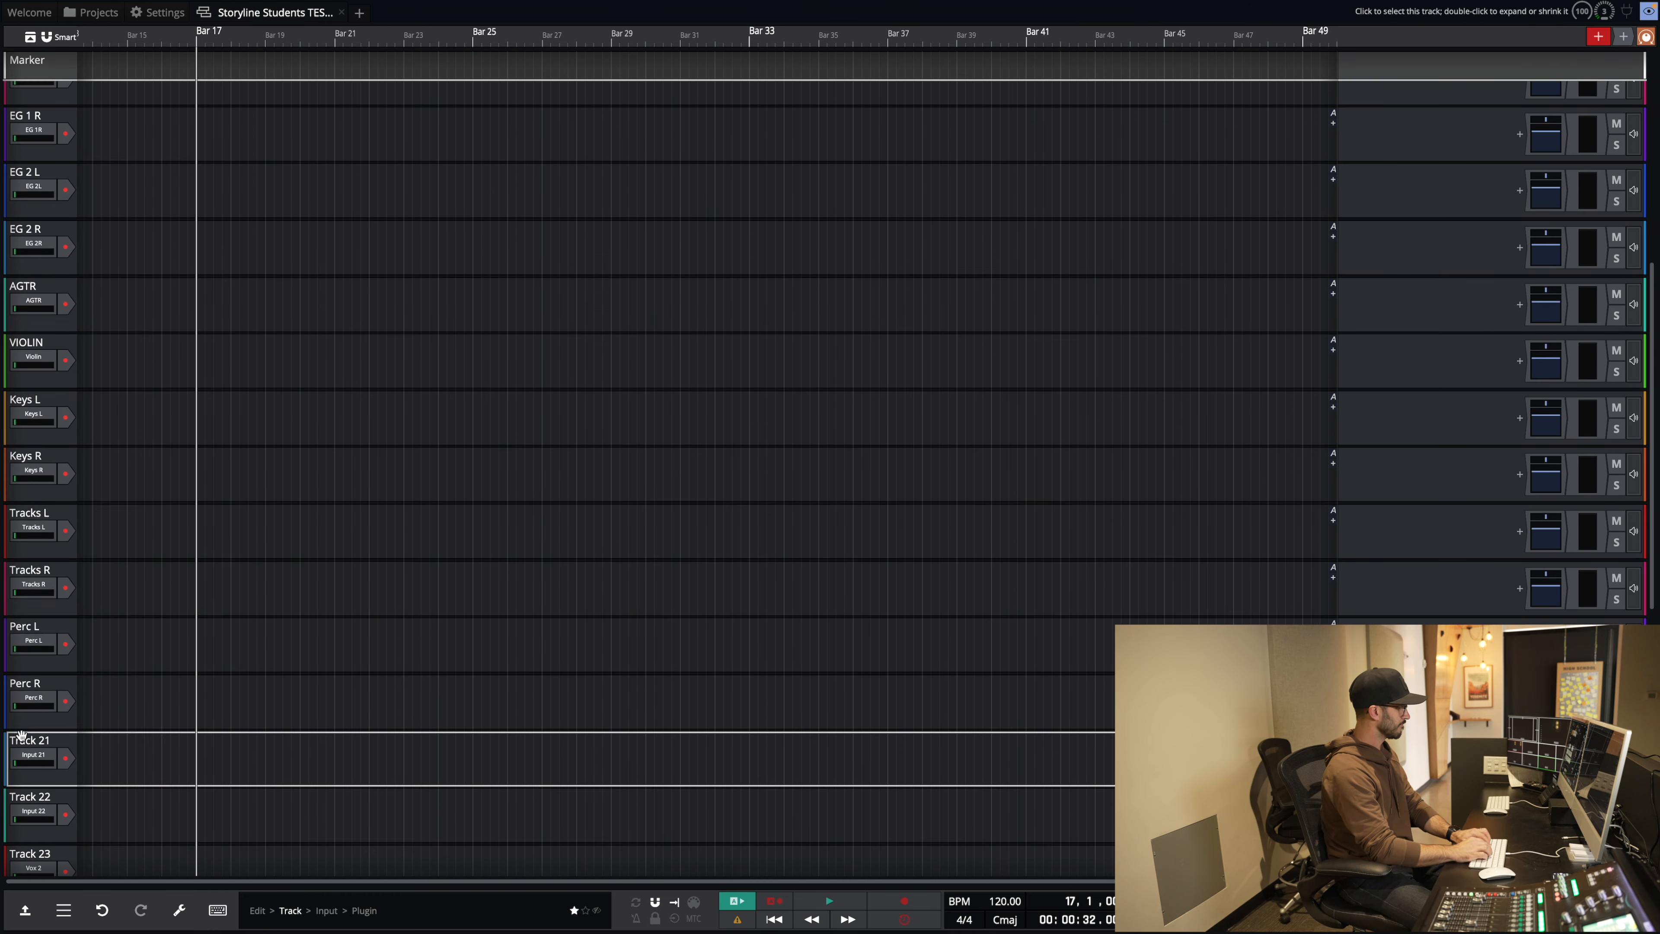
{"action": "left_click", "coordinate": [90, 384]}
{"action": "type", "text": "U"}
{"action": "right_click", "coordinate": [52, 800]}
{"action": "left_click", "coordinate": [118, 450]}
{"action": "type", "text": "Input 22"}
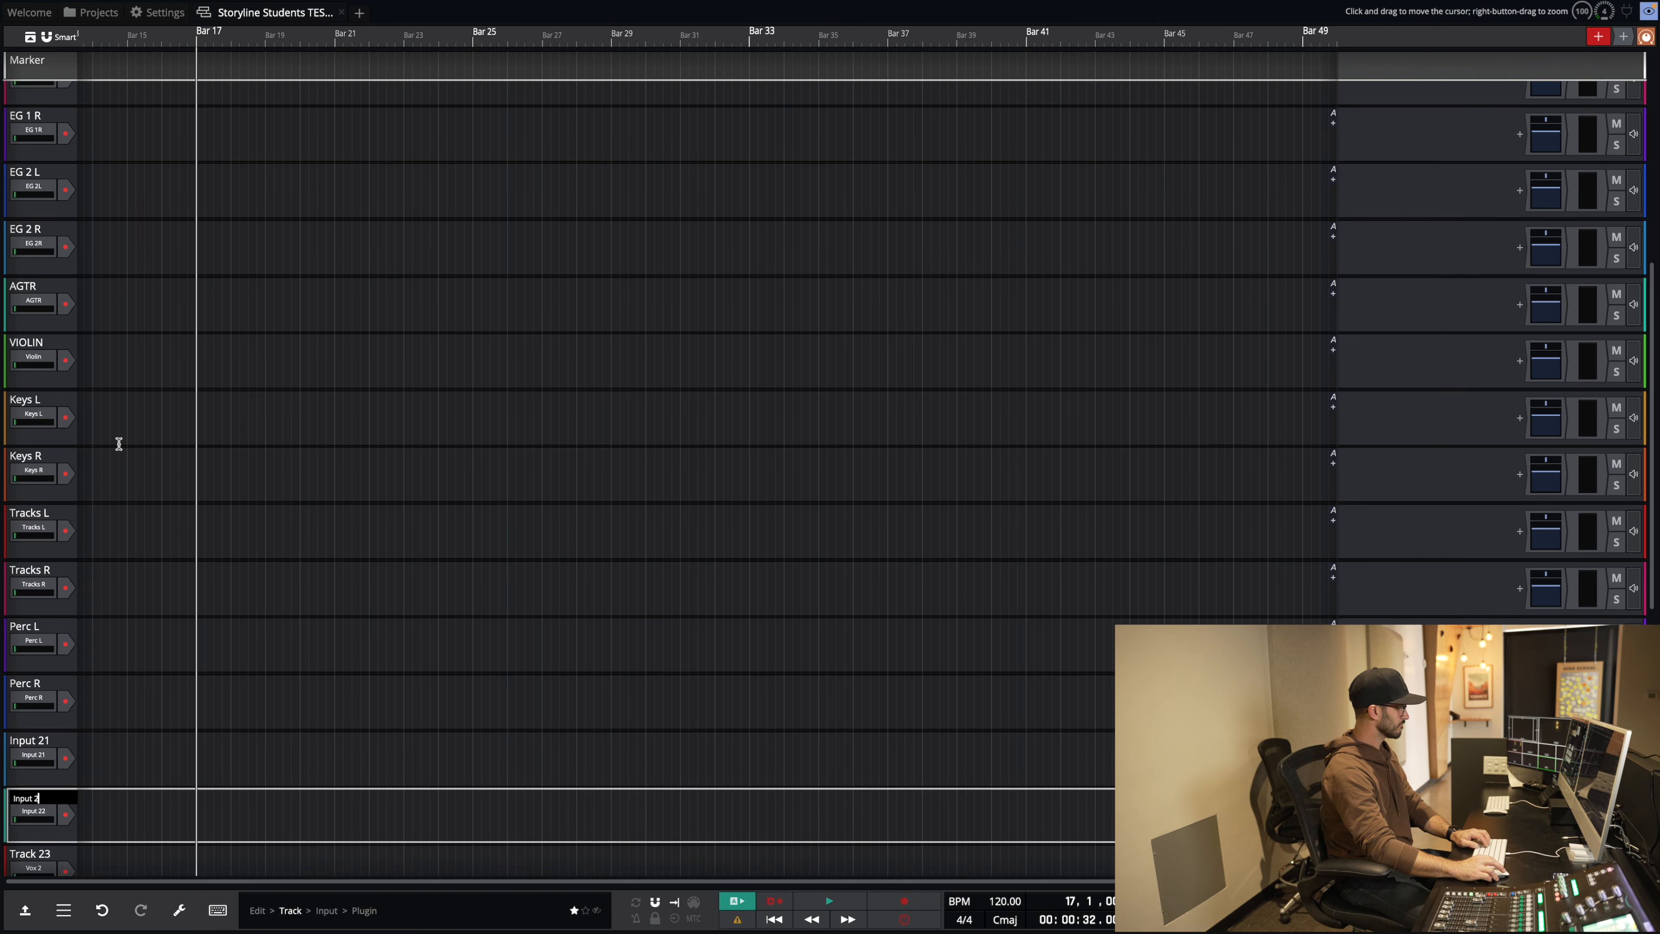
{"action": "key", "text": "Return"}
Step: Rename tracks 23 and 24 to Vox 2 and Vox 3
{"action": "scroll", "coordinate": [53, 666], "scroll_direction": "down", "scroll_amount": 3}
{"action": "right_click", "coordinate": [42, 725]}
{"action": "left_click", "coordinate": [120, 380]}
{"action": "type", "text": "Vox 2"}
{"action": "right_click", "coordinate": [43, 786]}
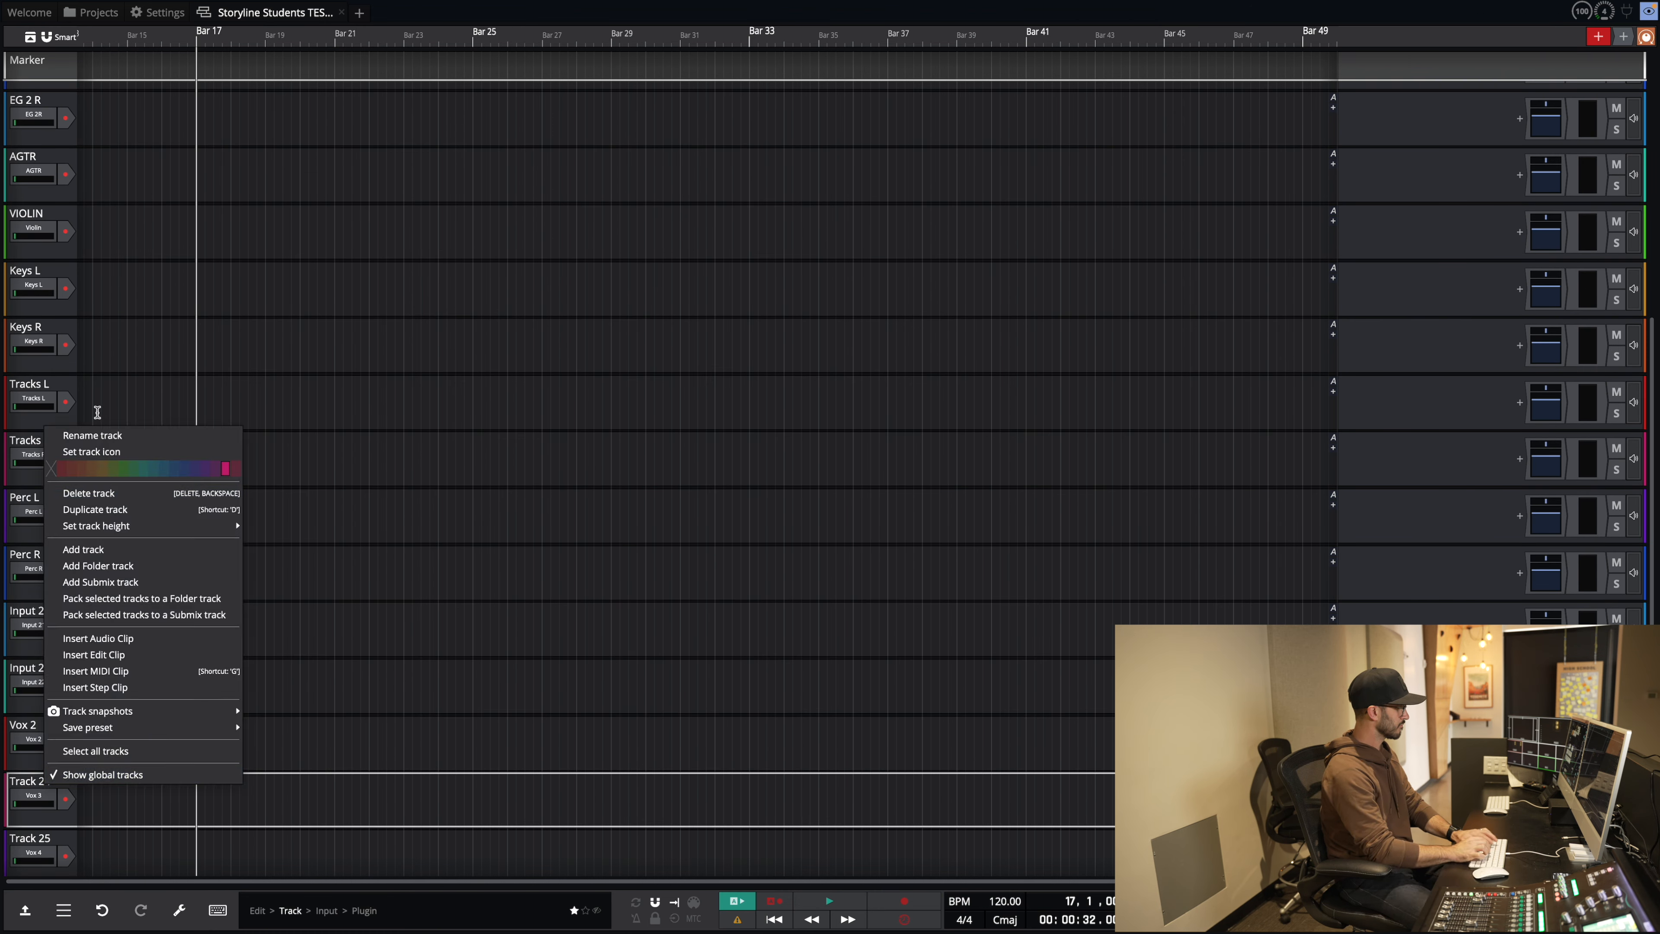
{"action": "left_click", "coordinate": [101, 433]}
{"action": "type", "text": "Vox 3"}
{"action": "key", "text": "Return"}
Step: Rename tracks 25 and 26 to Vox 4 and Vox 5
{"action": "scroll", "coordinate": [59, 640], "scroll_direction": "down", "scroll_amount": 3}
{"action": "right_click", "coordinate": [25, 760]}
{"action": "left_click", "coordinate": [111, 412]}
{"action": "type", "text": "Vox 4"}
{"action": "key", "text": "Return"}
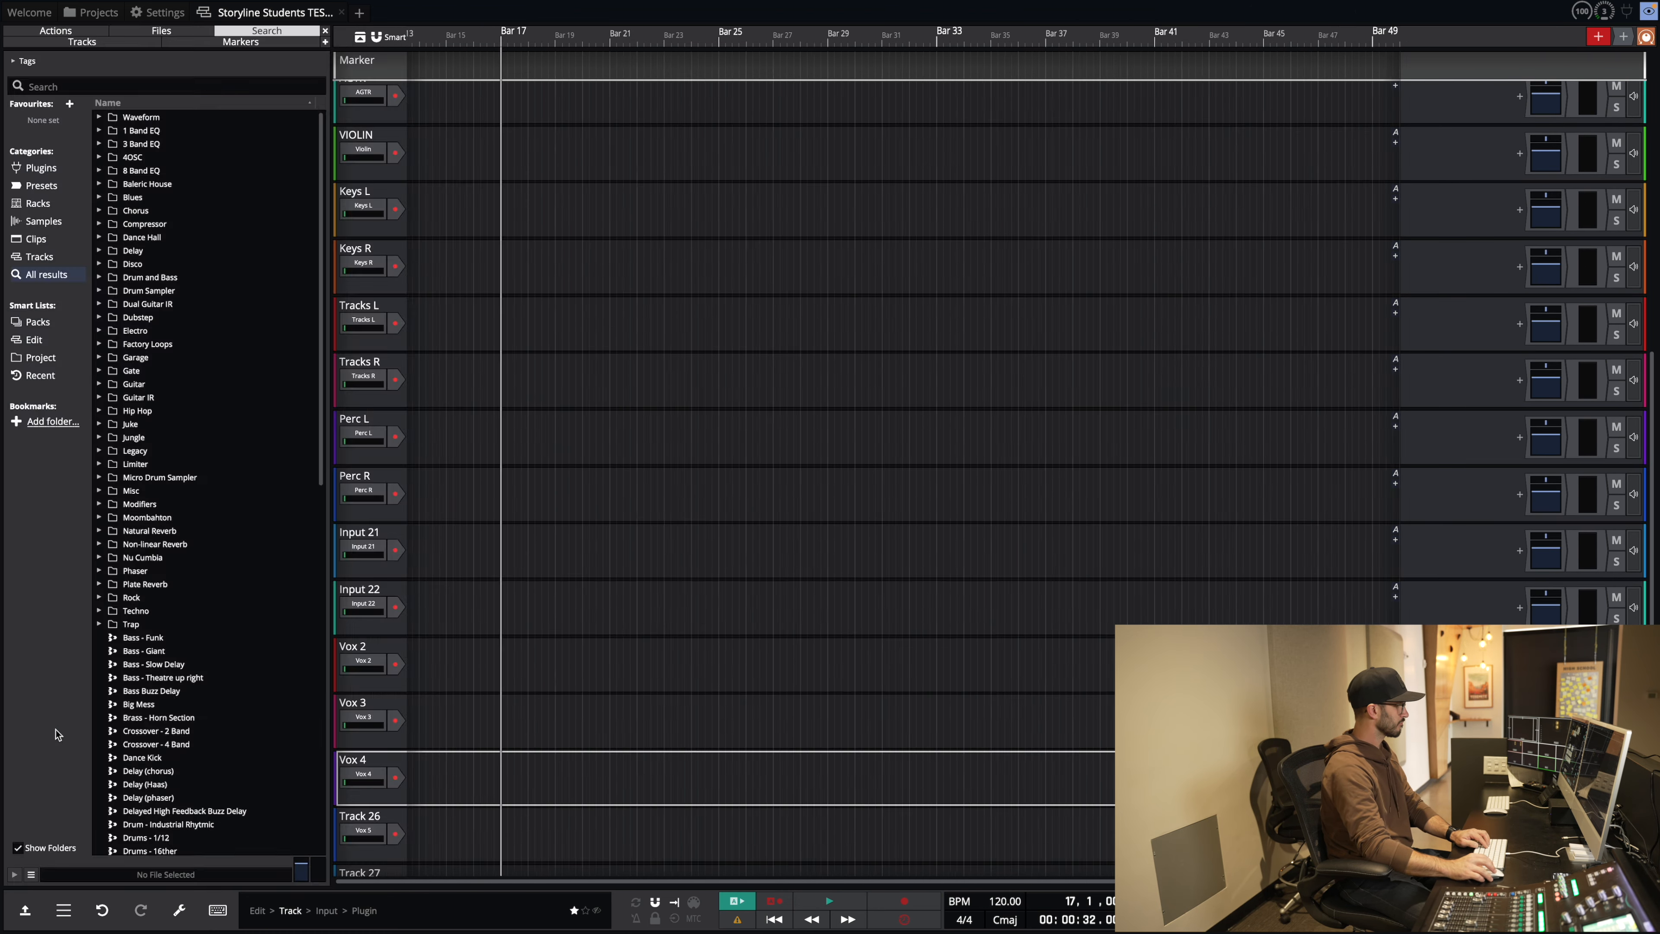
{"action": "scroll", "coordinate": [39, 741], "scroll_direction": "down", "scroll_amount": 3}
{"action": "right_click", "coordinate": [42, 743]}
{"action": "left_click", "coordinate": [90, 393]}
{"action": "type", "text": "Vox 5"}
{"action": "key", "text": "Return"}
Step: Rename track 27 to Vox 1 HH and track 28 to GHH
{"action": "scroll", "coordinate": [59, 654], "scroll_direction": "down", "scroll_amount": 3}
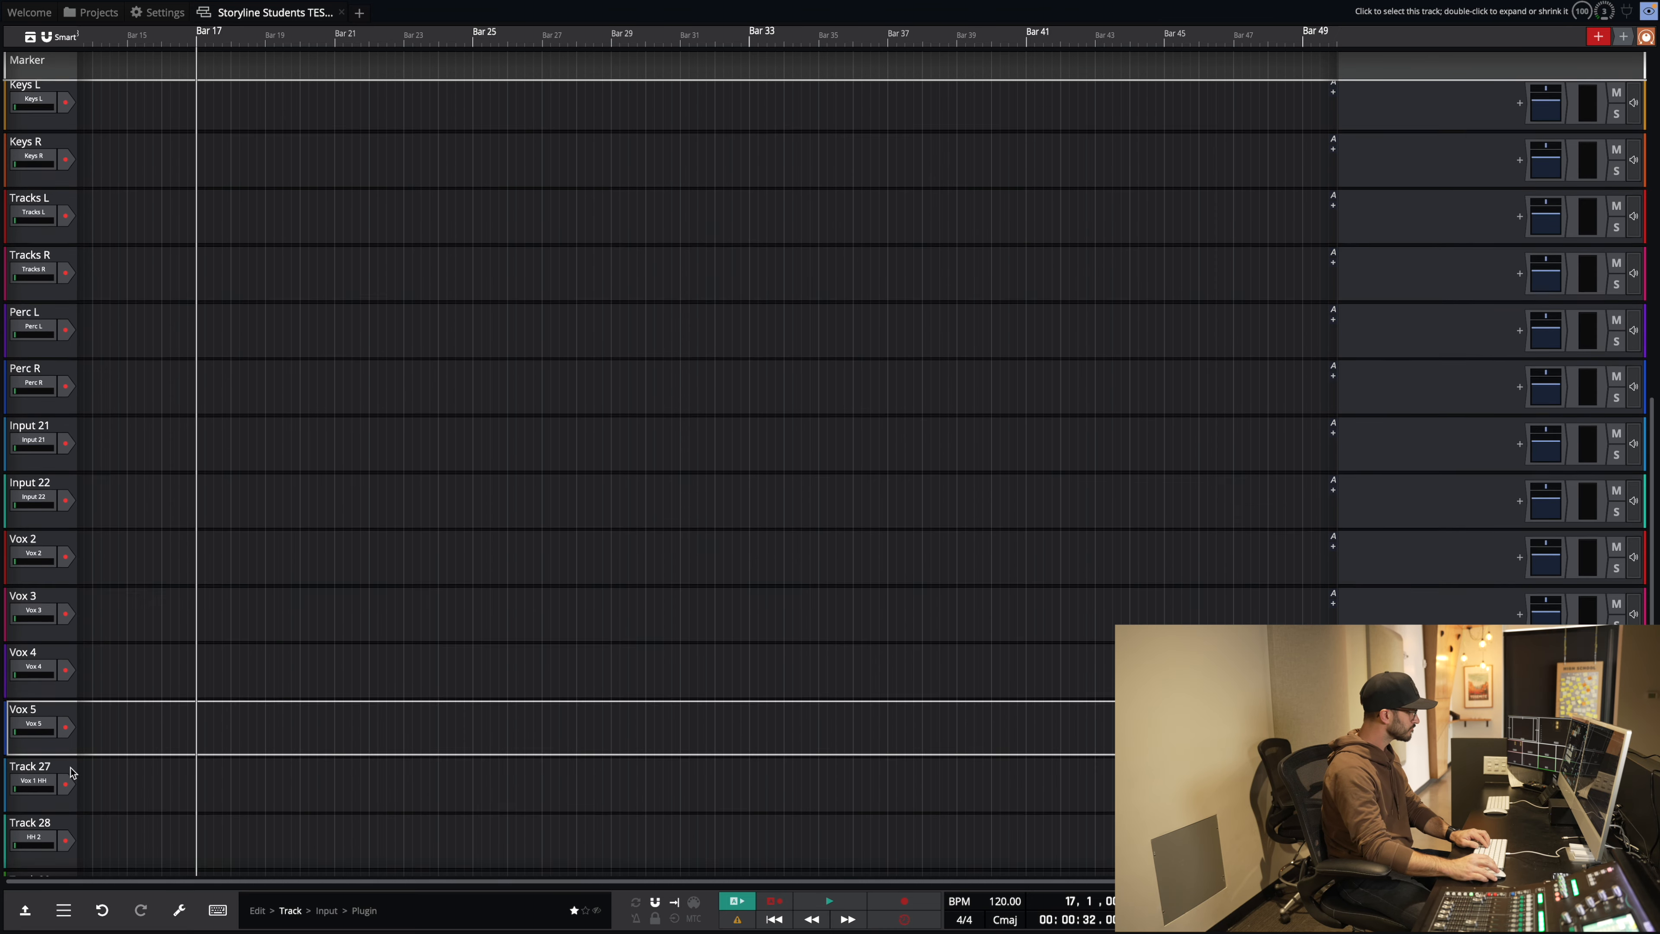
{"action": "right_click", "coordinate": [42, 759]}
{"action": "left_click", "coordinate": [126, 404]}
{"action": "type", "text": "Vox 1 HH"}
{"action": "key", "text": "Return"}
{"action": "scroll", "coordinate": [126, 458], "scroll_direction": "down", "scroll_amount": 3}
{"action": "right_click", "coordinate": [42, 726]}
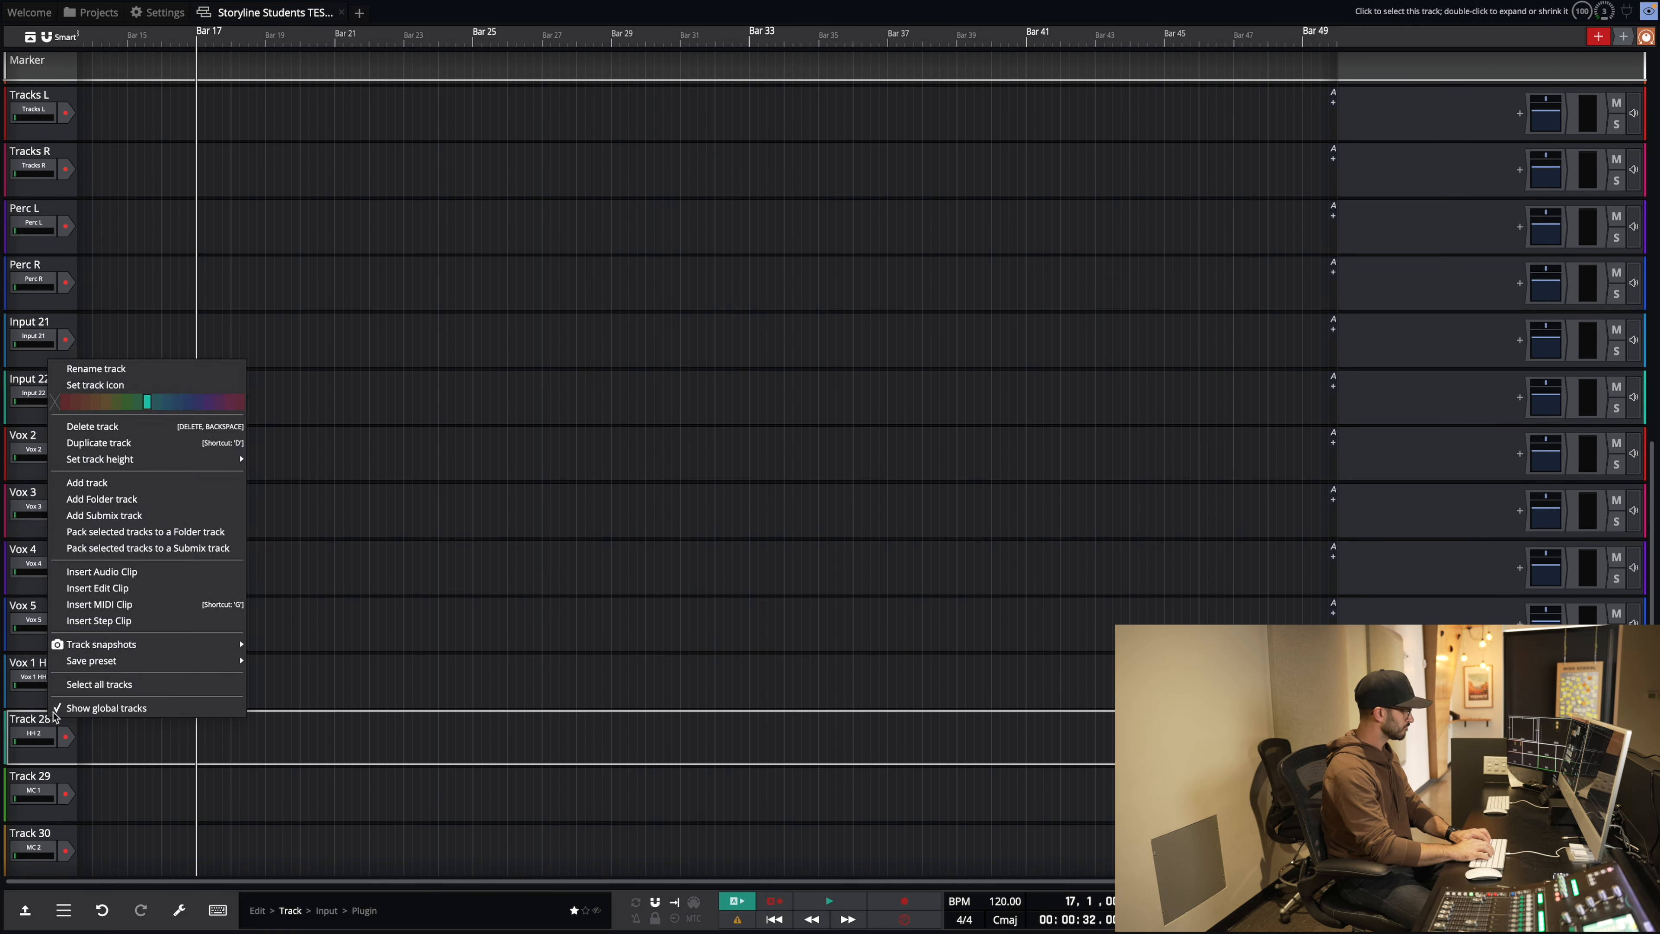
{"action": "left_click", "coordinate": [120, 366]}
{"action": "type", "text": "GHH"}
Step: Rename tracks 29 and 30 to MC 1 and MC 2
{"action": "scroll", "coordinate": [77, 534], "scroll_direction": "down", "scroll_amount": 3}
{"action": "right_click", "coordinate": [40, 739]}
{"action": "left_click", "coordinate": [97, 389]}
{"action": "type", "text": "MC"}
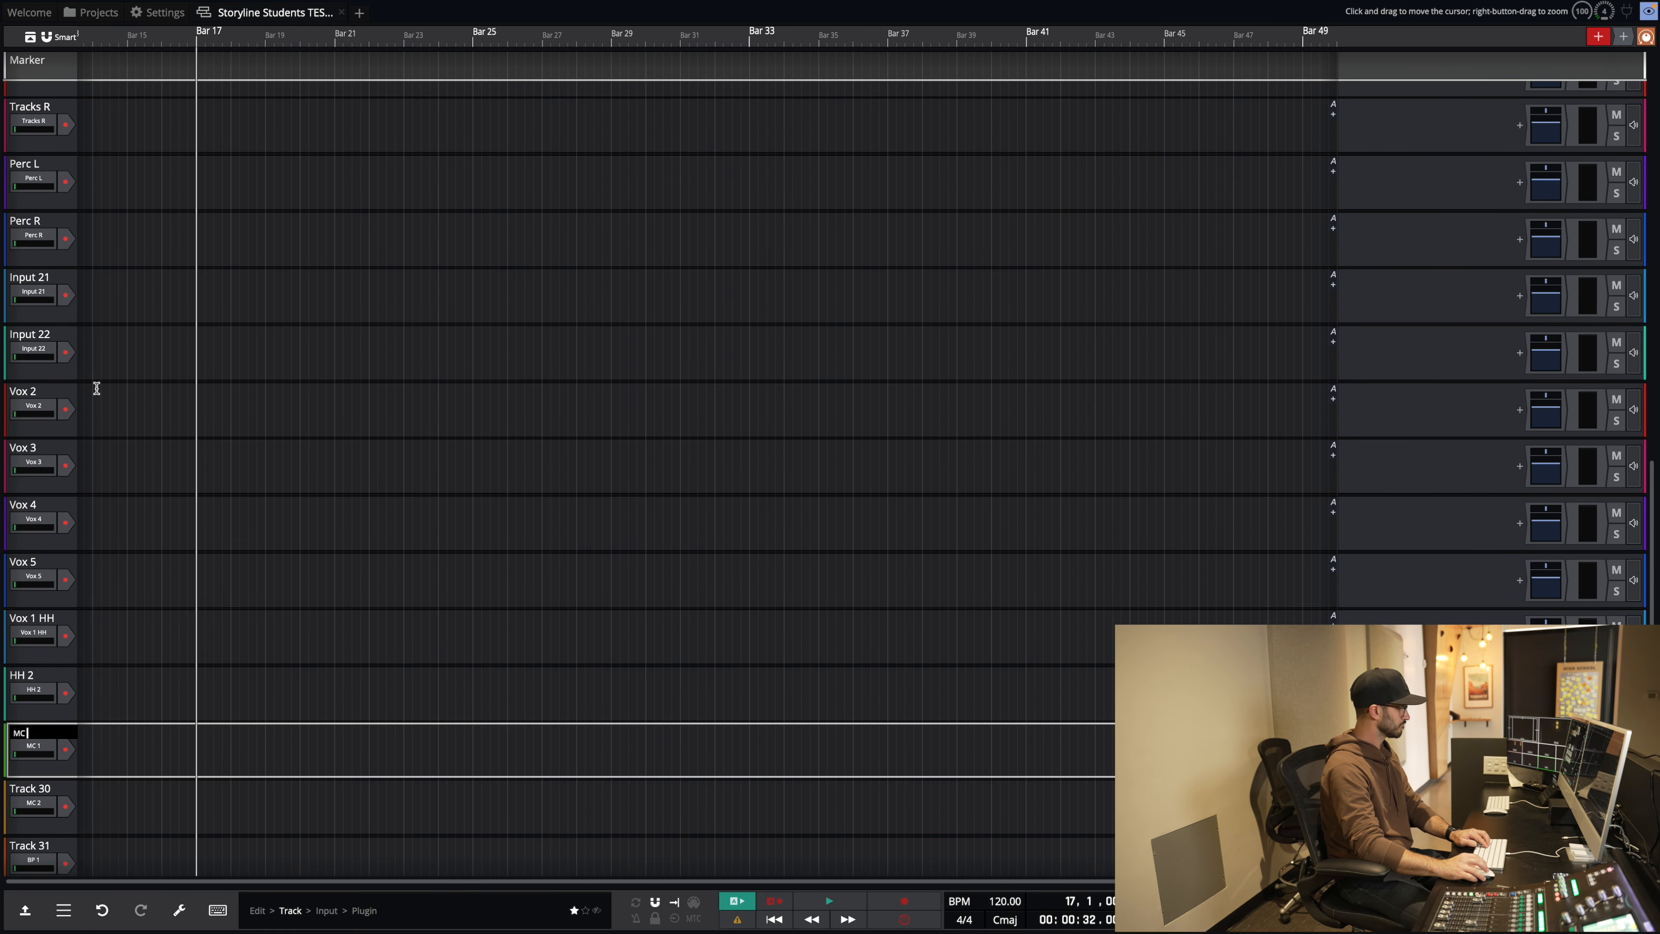
{"action": "right_click", "coordinate": [32, 785]}
{"action": "left_click", "coordinate": [93, 433]}
{"action": "type", "text": "MC 2"}
{"action": "key", "text": "Return"}
Step: Rename tracks 31 and 32 to BP 1 and BP 2
{"action": "scroll", "coordinate": [93, 523], "scroll_direction": "down", "scroll_amount": 3}
{"action": "right_click", "coordinate": [39, 735]}
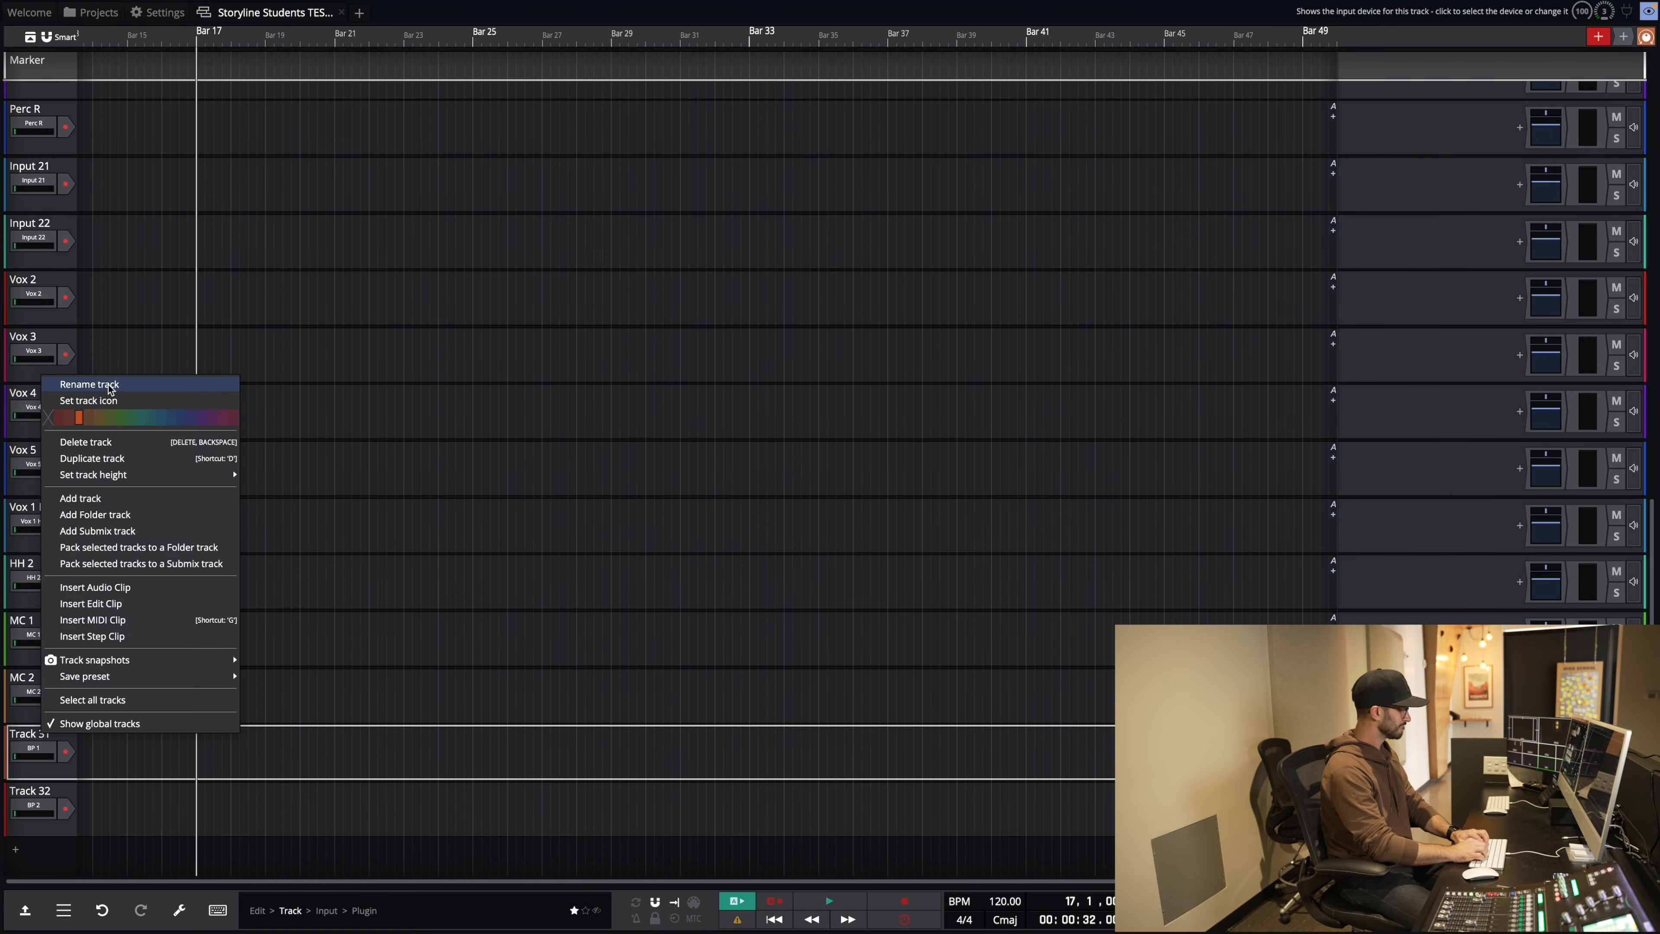
{"action": "left_click", "coordinate": [113, 381]}
{"action": "type", "text": "BP 1"}
{"action": "key", "text": "Return"}
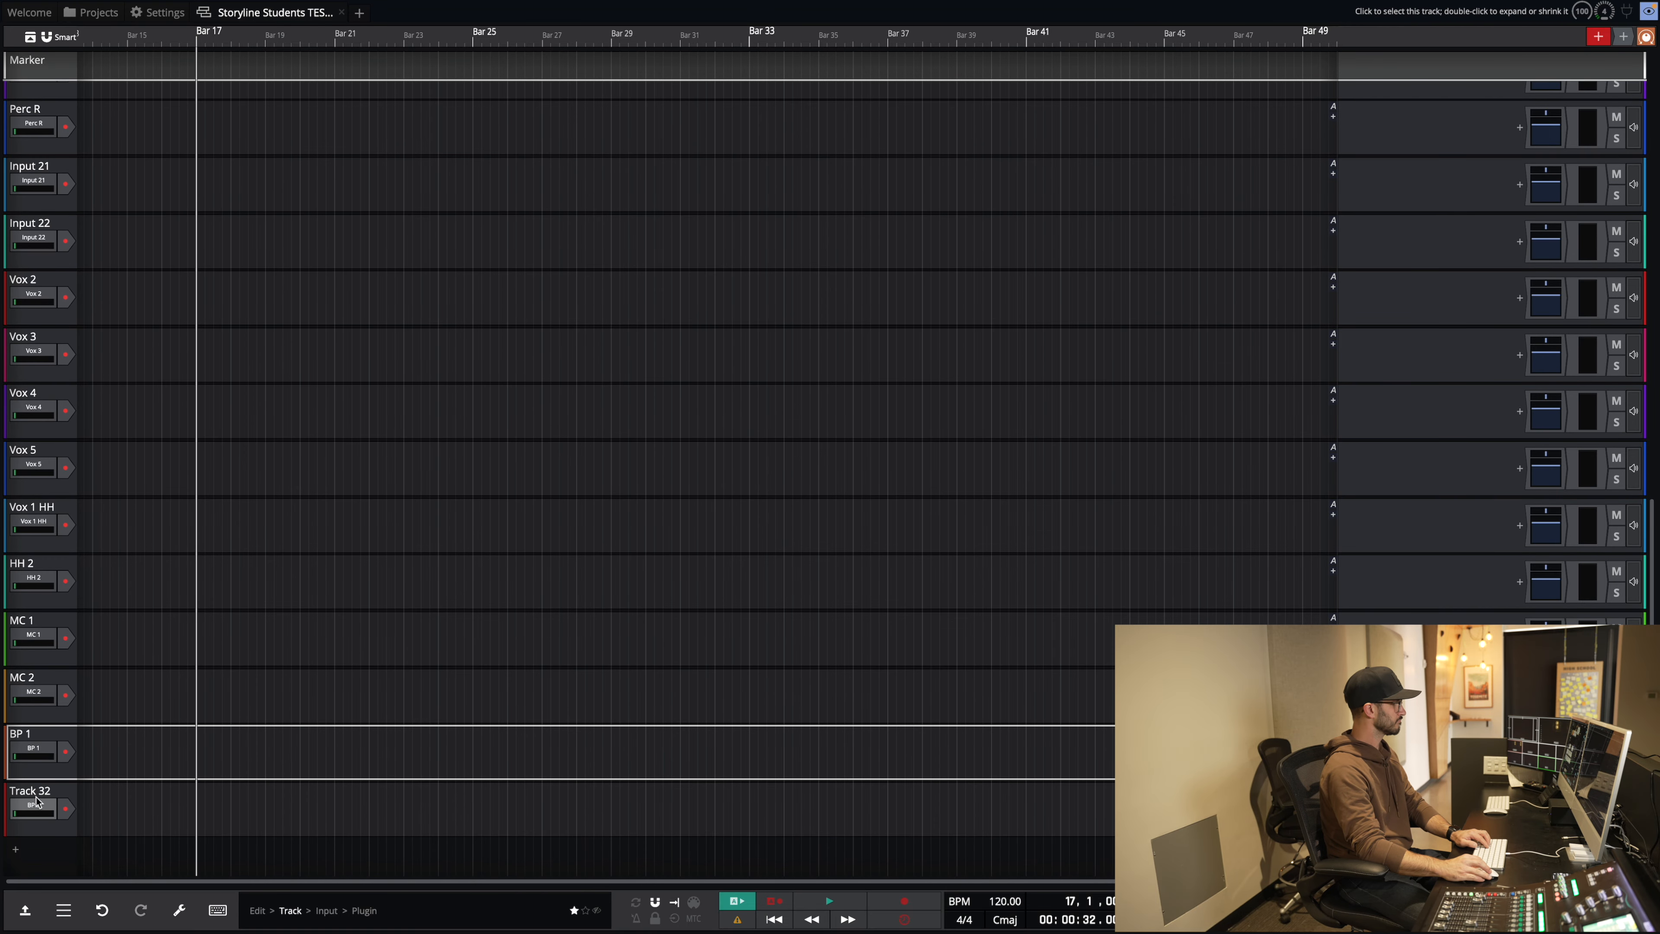
{"action": "right_click", "coordinate": [38, 803]}
{"action": "left_click", "coordinate": [115, 444]}
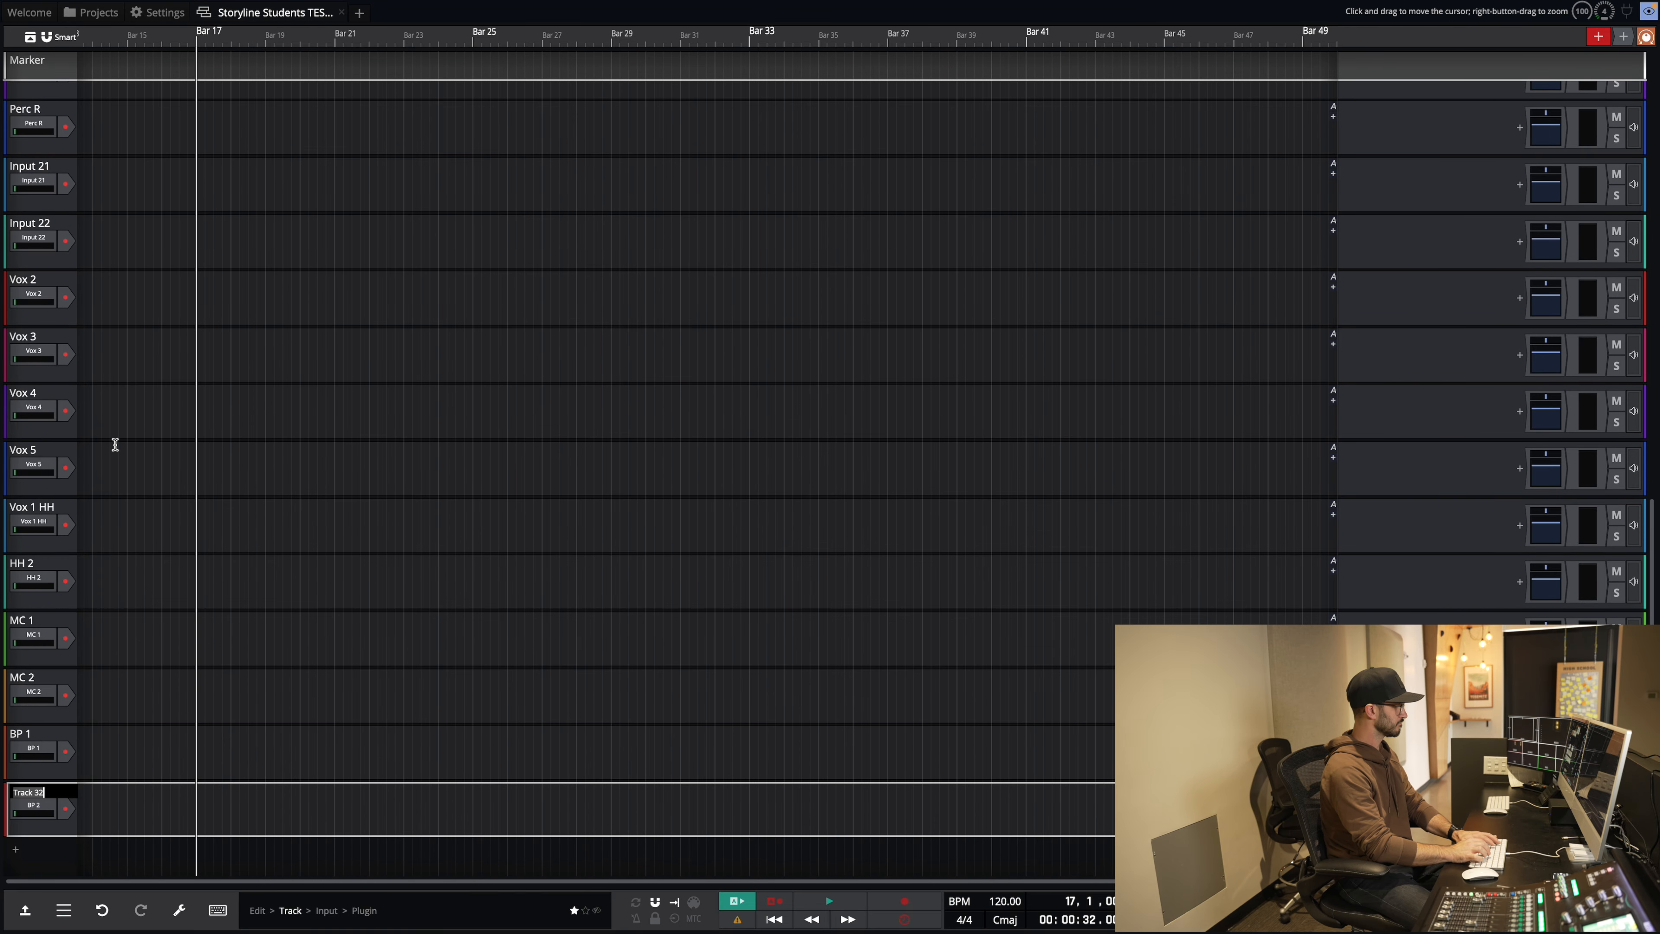
{"action": "key", "text": "Return"}
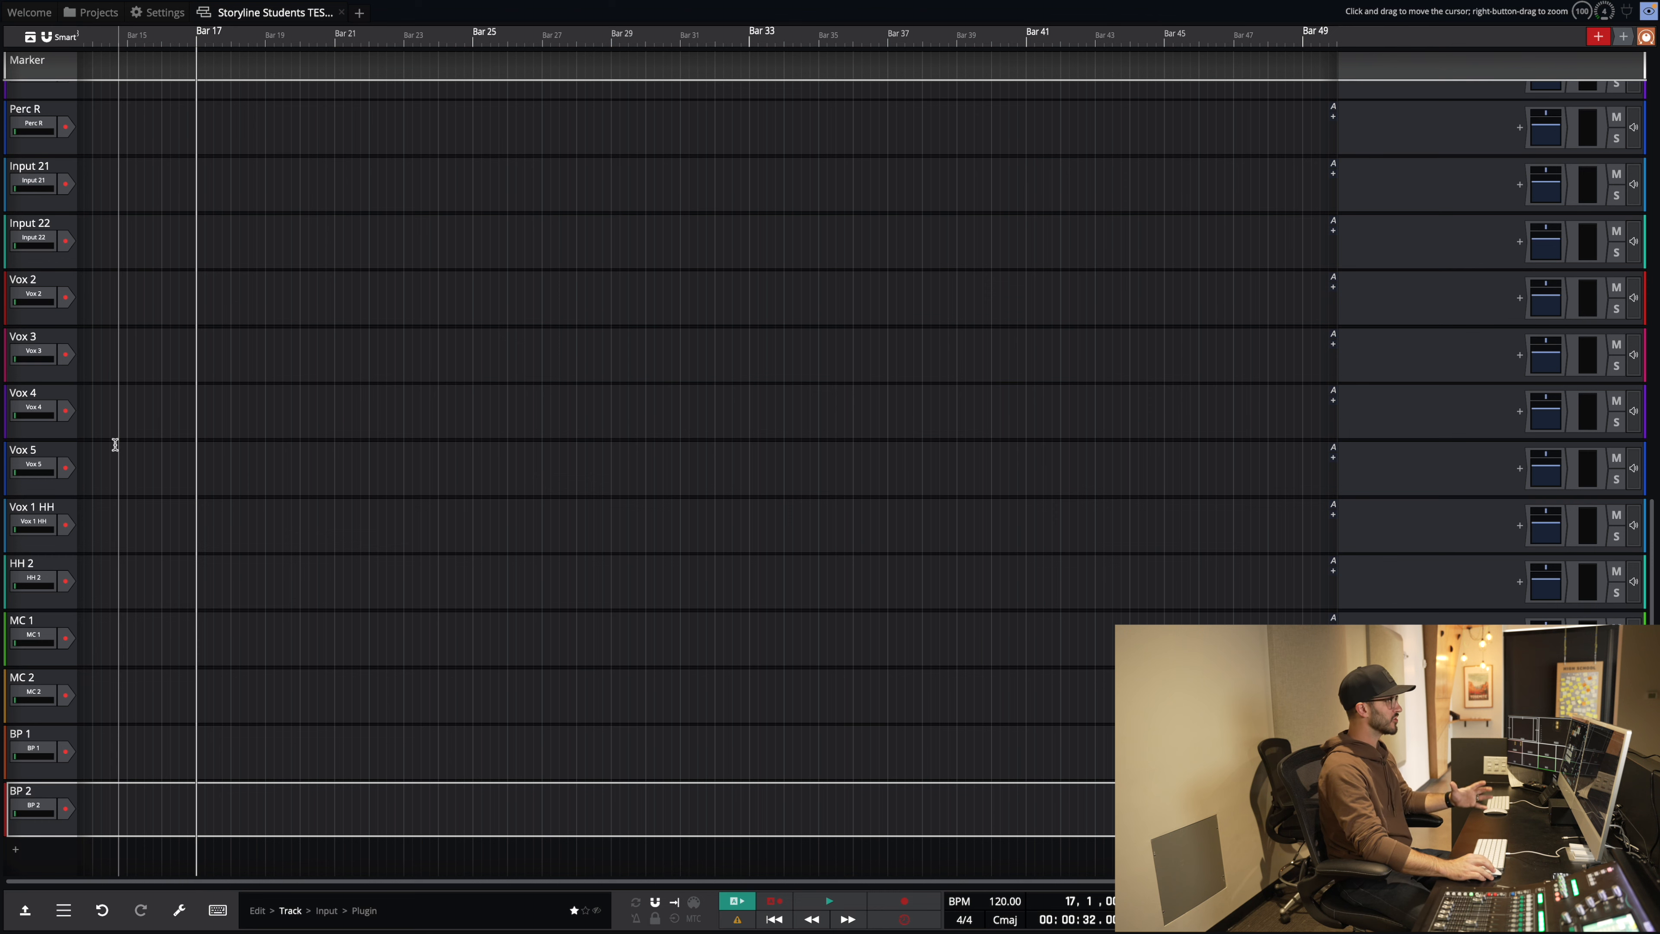